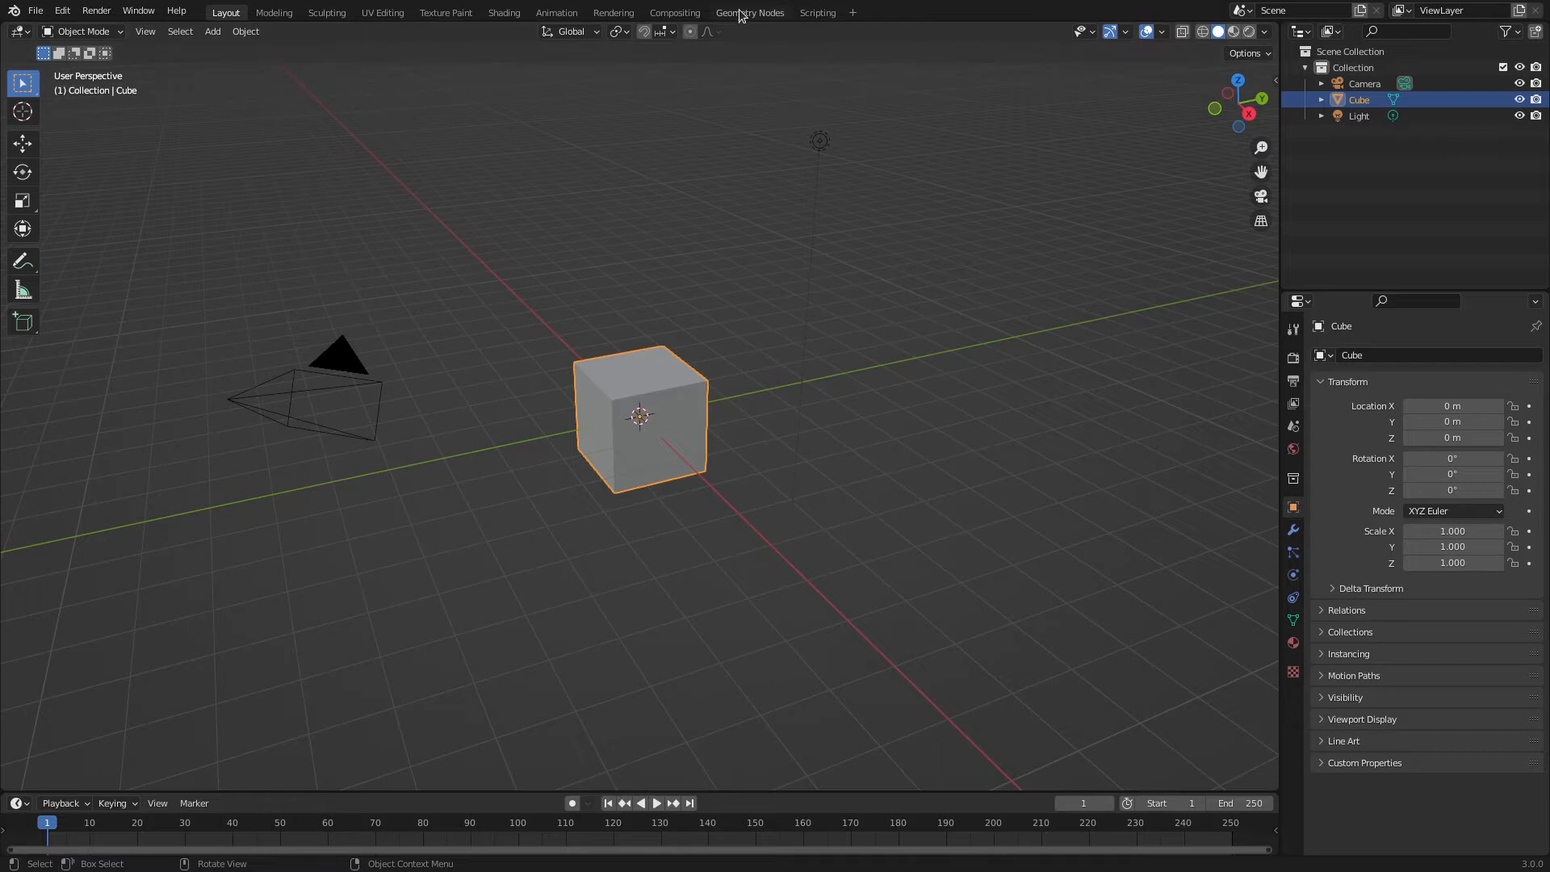
Switch to the Geometry Nodes workspace, enlarge the node editor and create a new node tree for the cube.
left_click(750, 12)
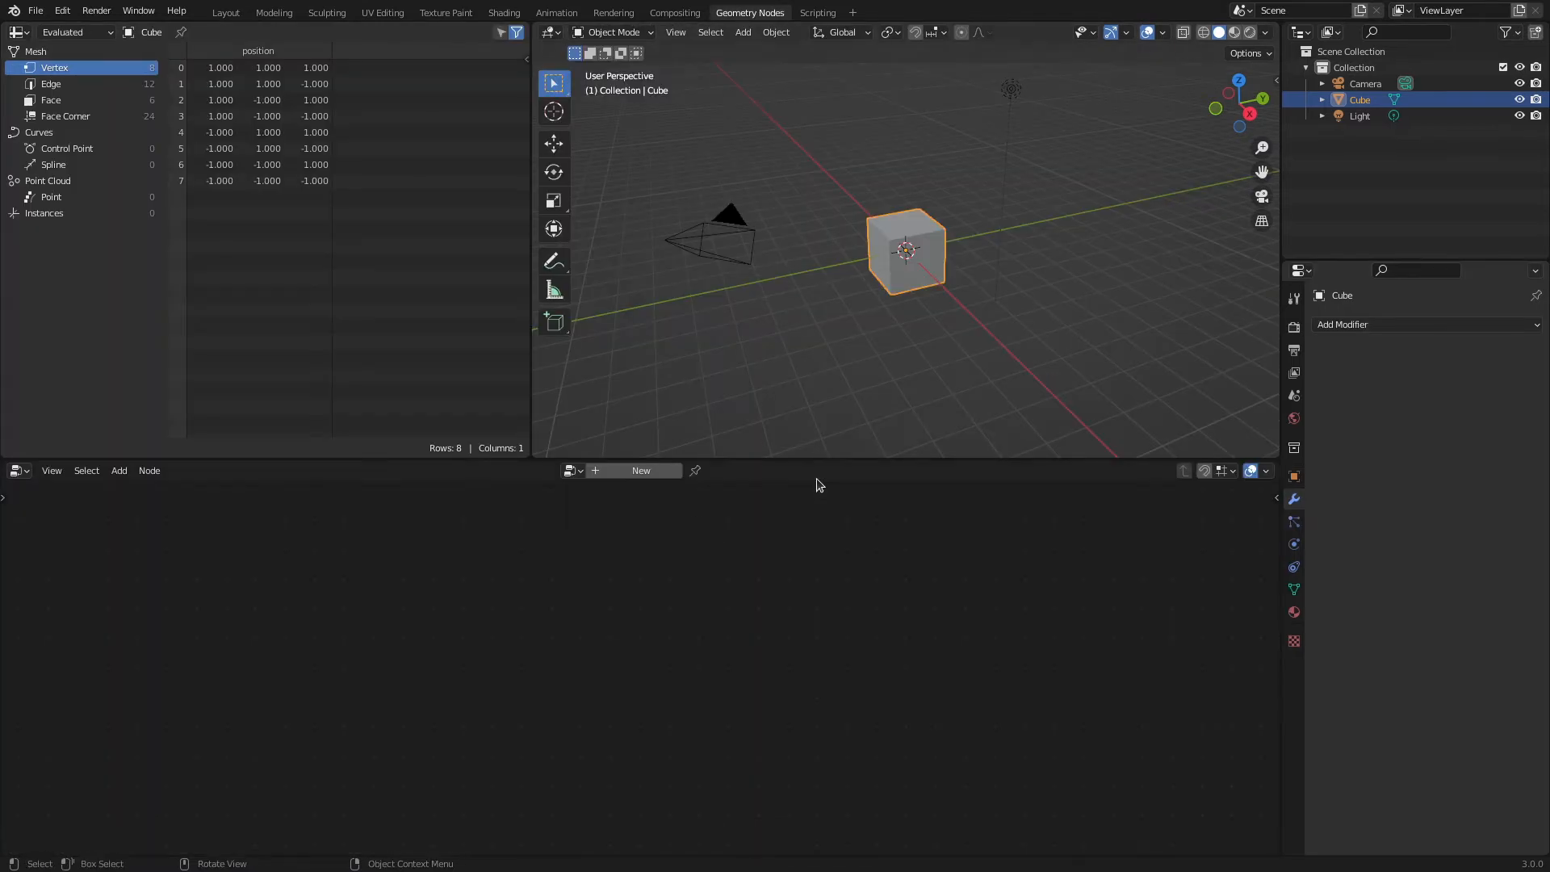
left_click_drag(812, 459, 807, 105)
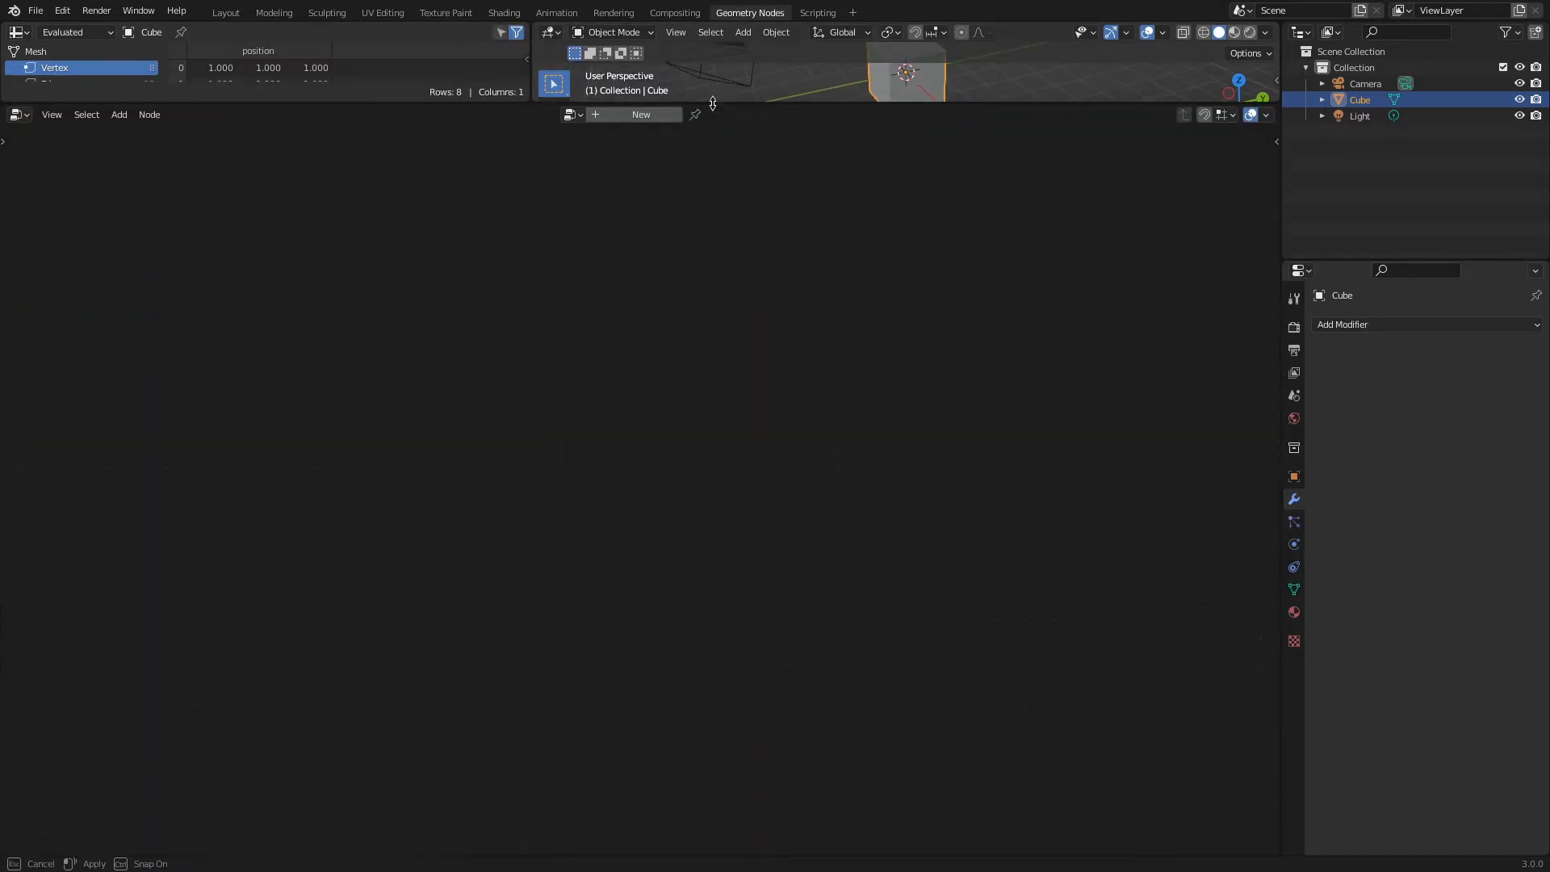
left_click(651, 115)
Move the Group Input and Group Output nodes together upward in the node editor.
left_click_drag(316, 449, 1031, 565)
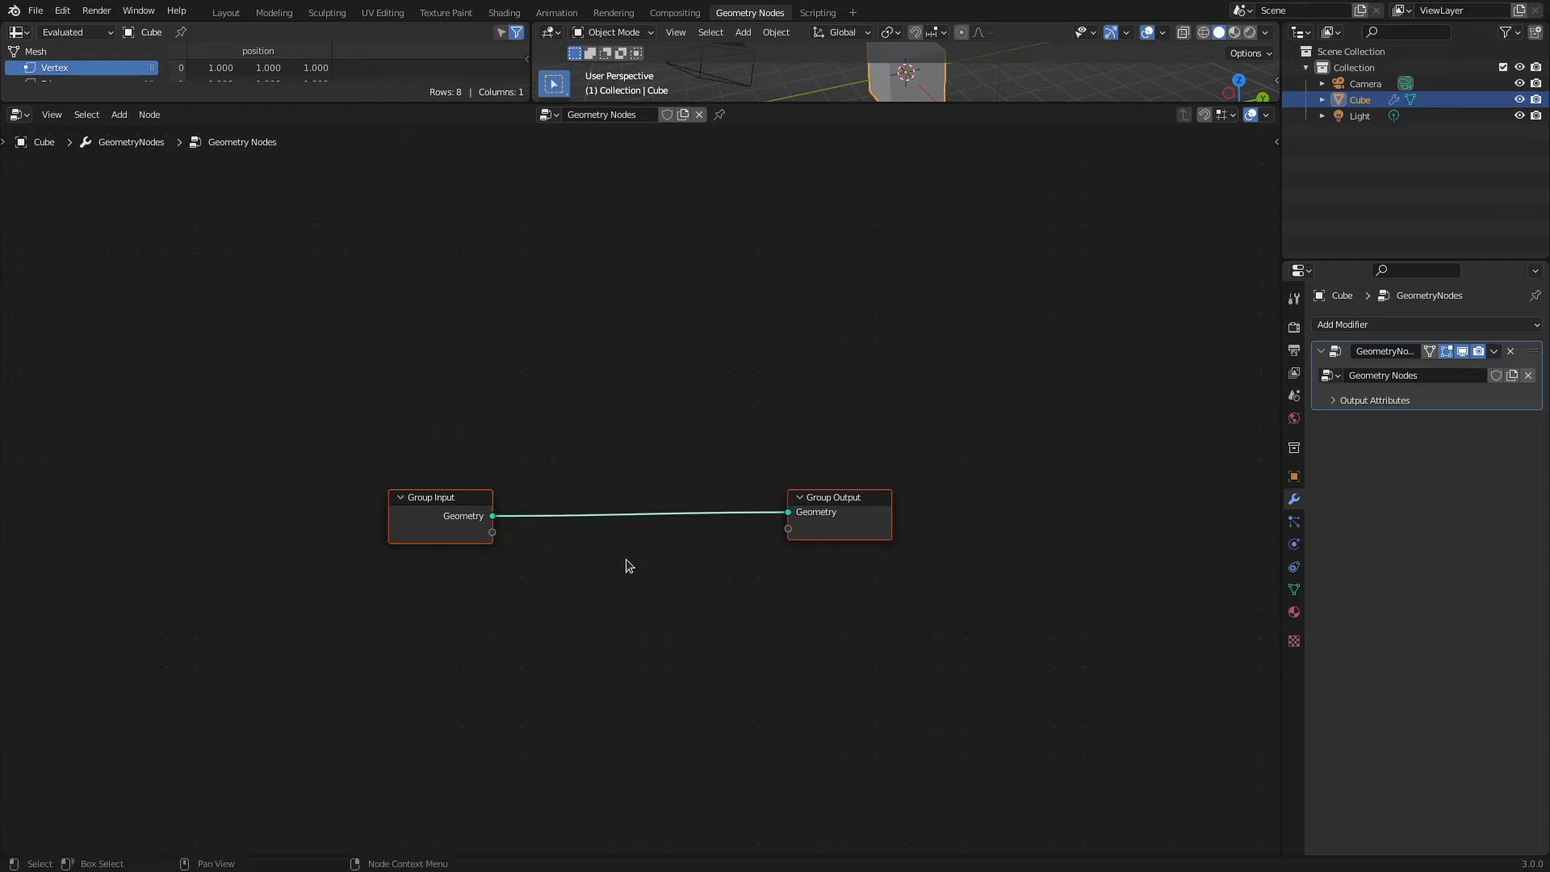
key("g")
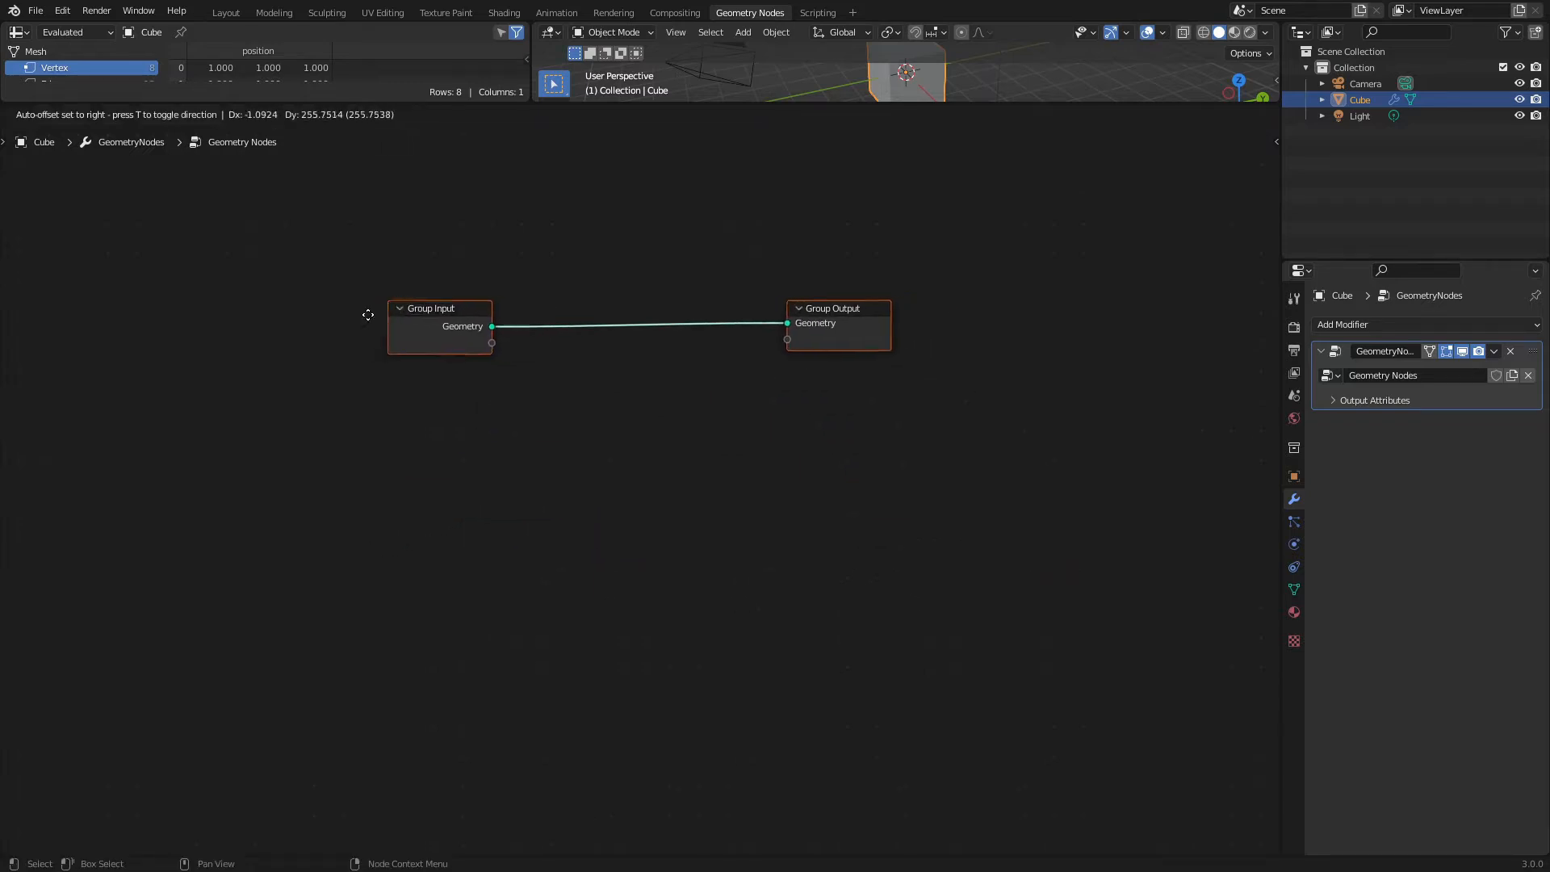
left_click(347, 351)
left_click(626, 236)
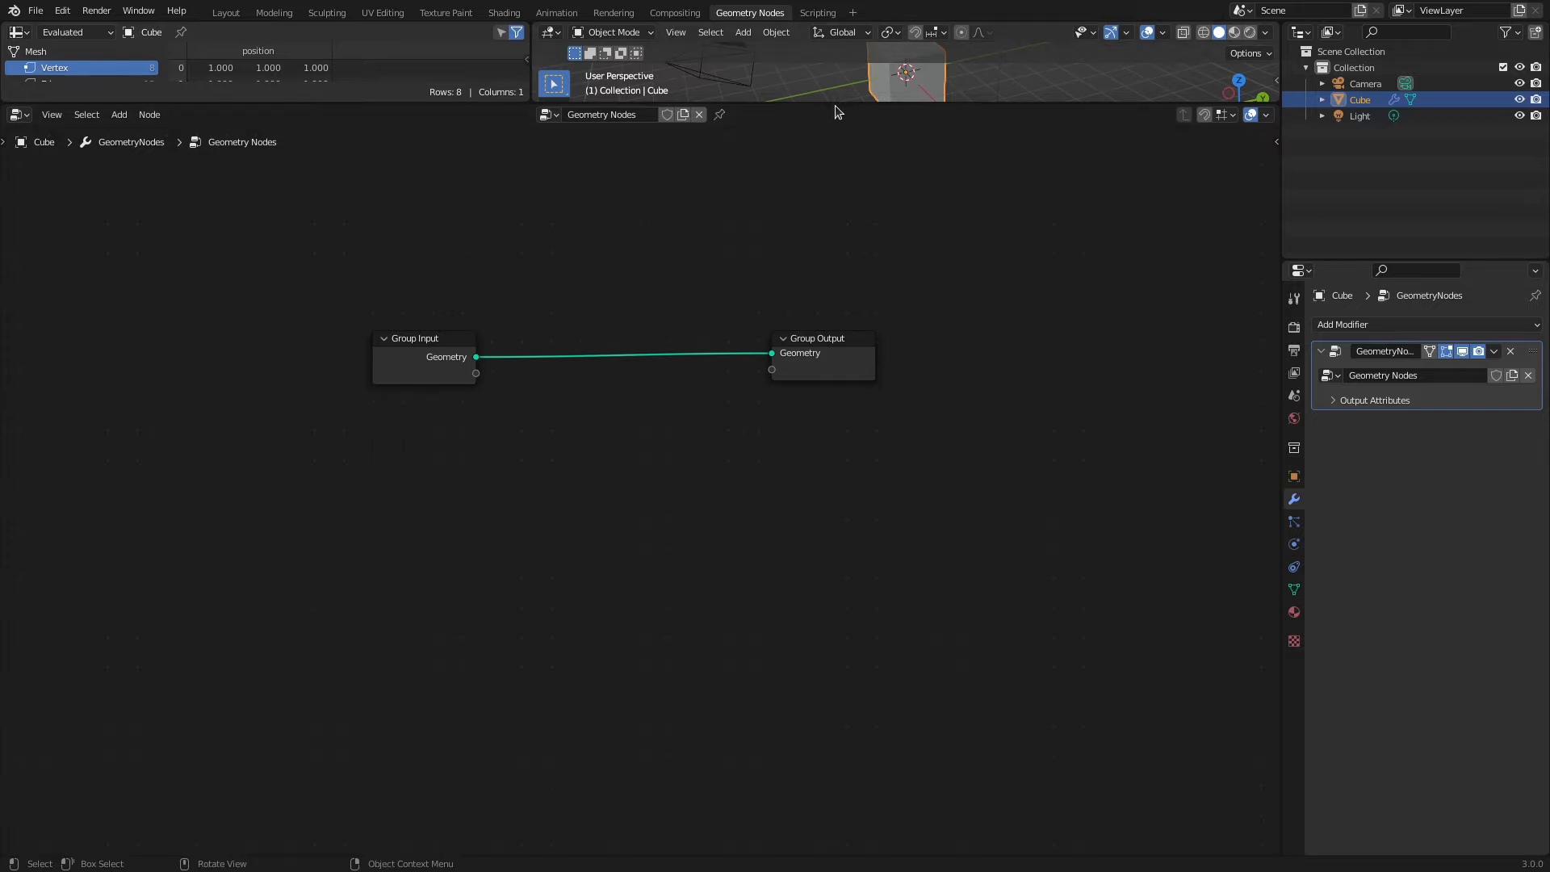
Enlarge the 3D viewport and move the cube up and away from the world origin.
left_click_drag(836, 103, 868, 343)
left_click(959, 261)
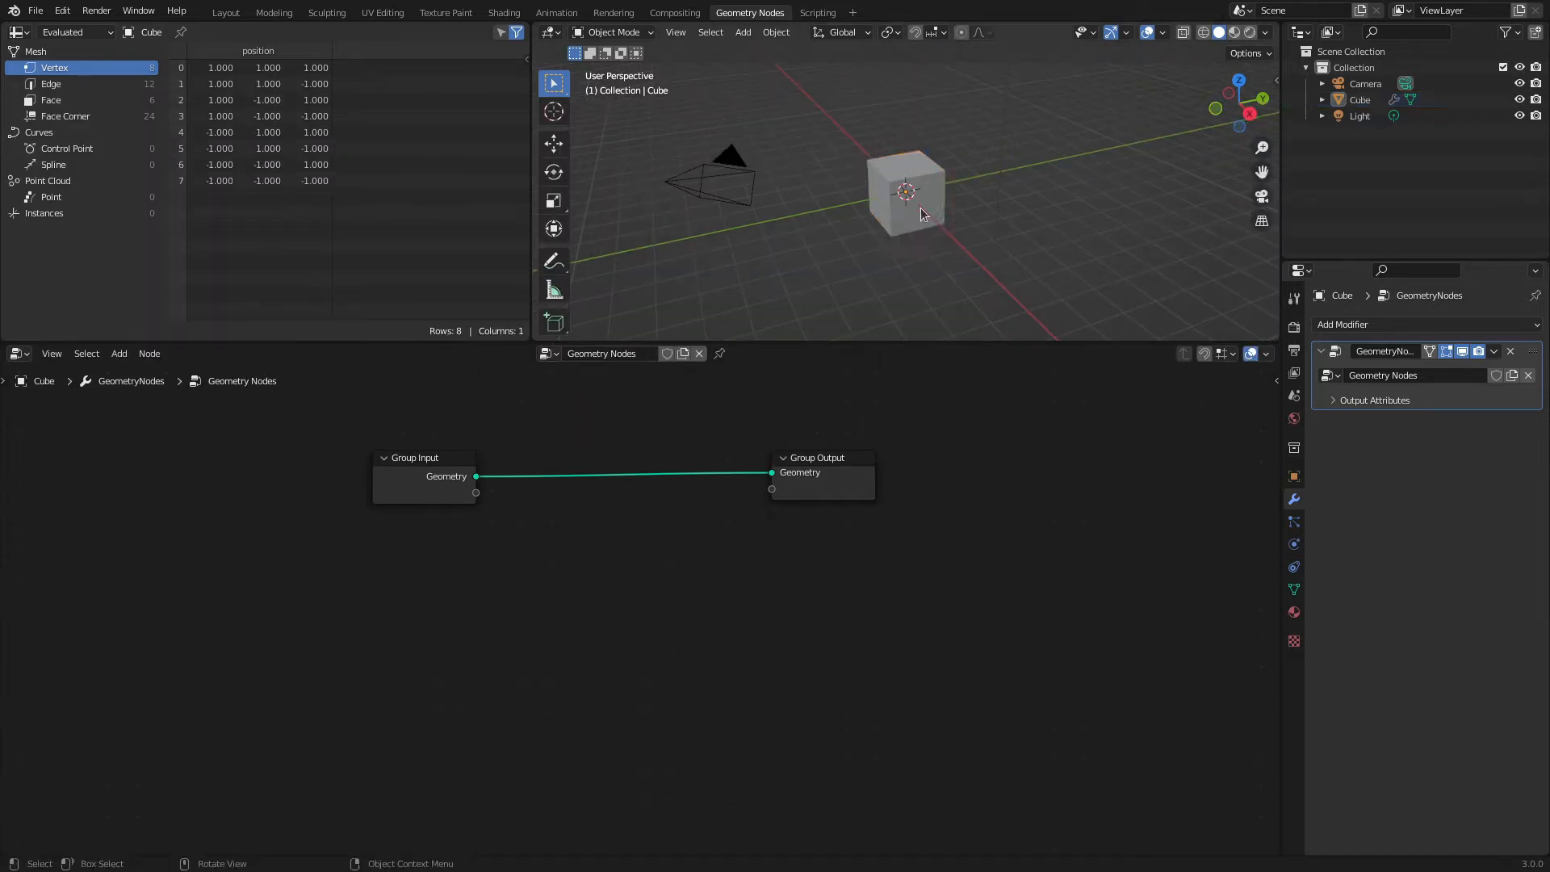
left_click(918, 169)
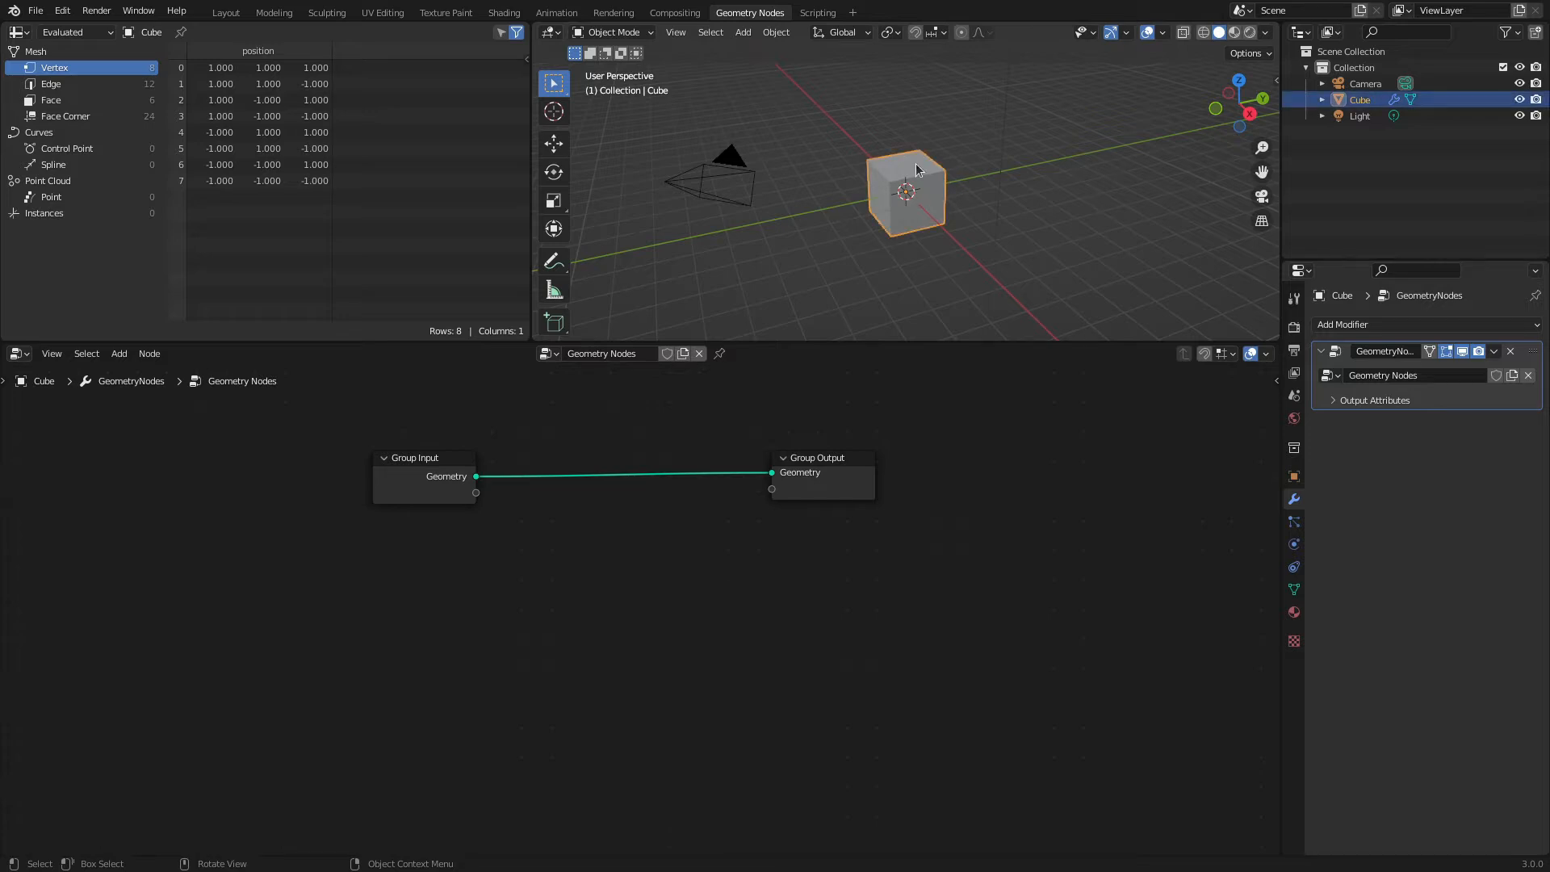
left_click_drag(918, 169, 875, 126)
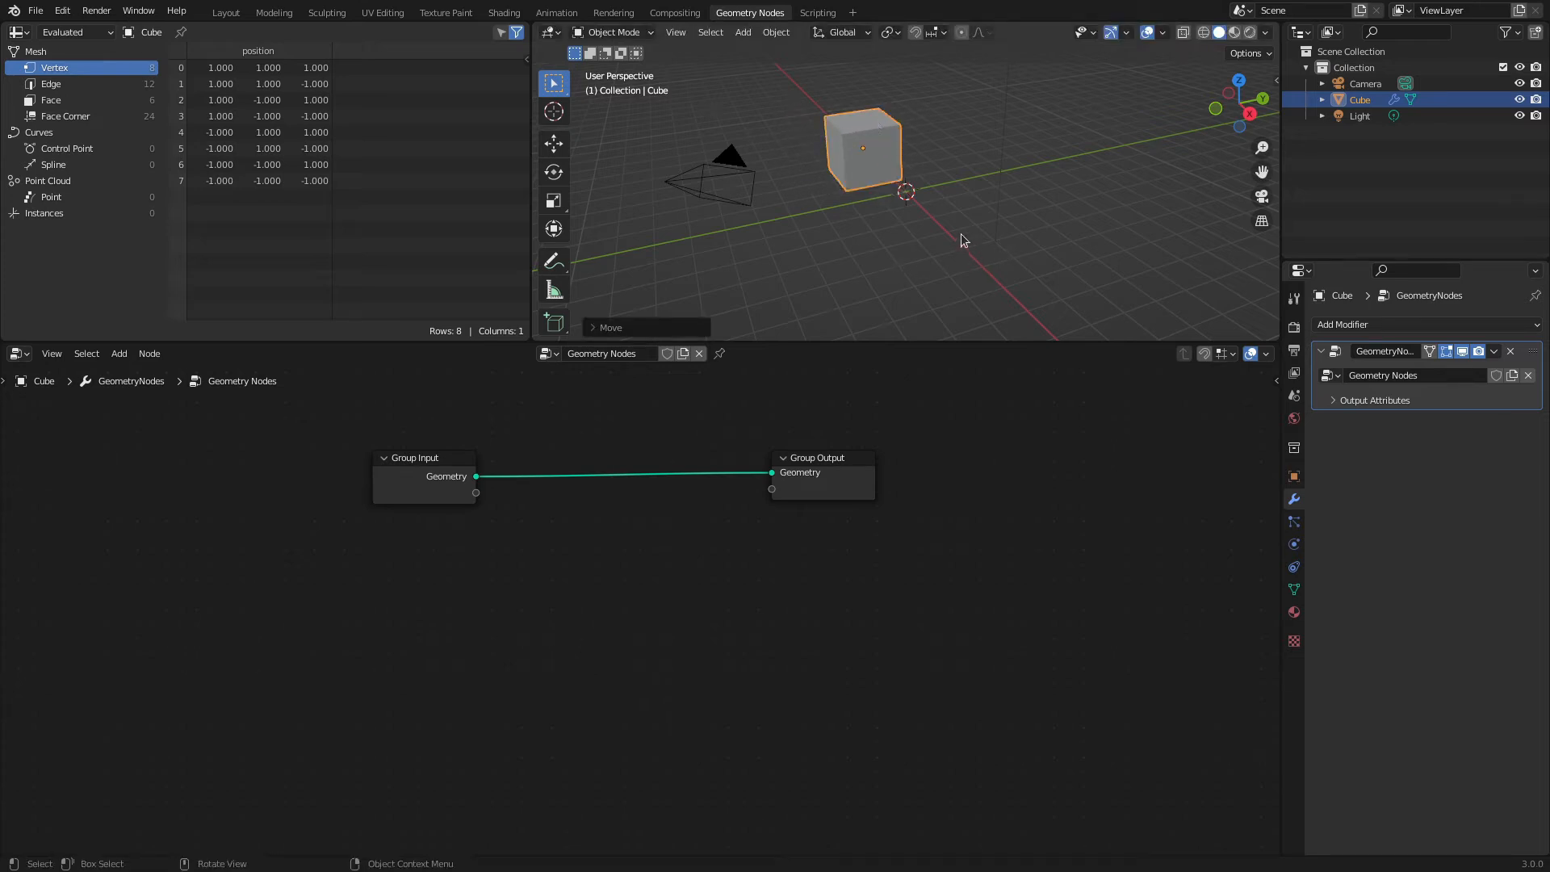
Rotate the cube by about 140° and scale it up slightly in the 3D viewport.
key("r")
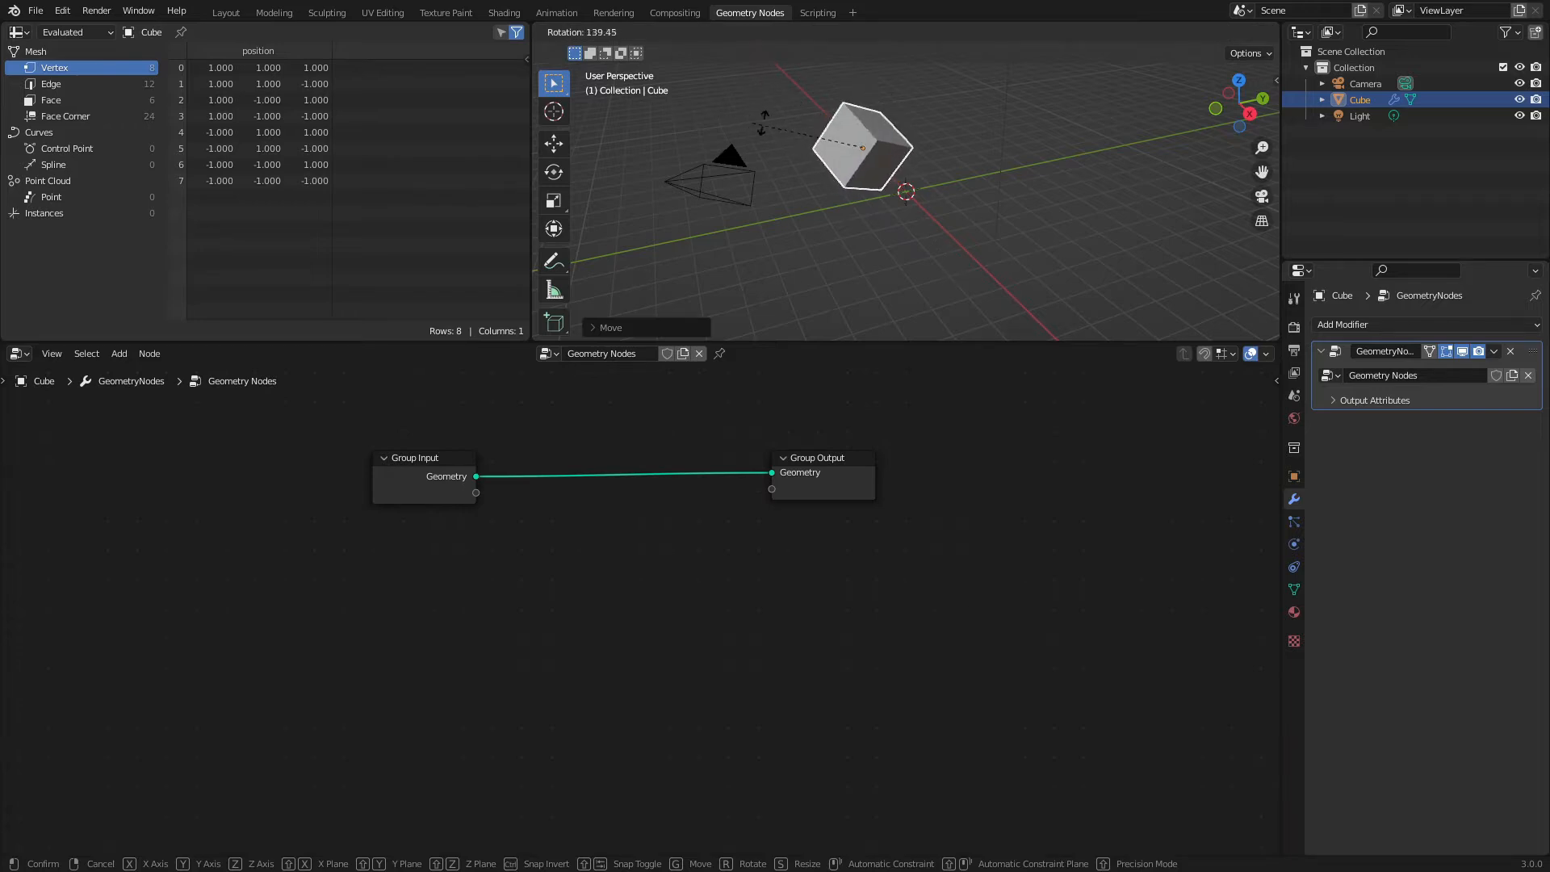
left_click(733, 127)
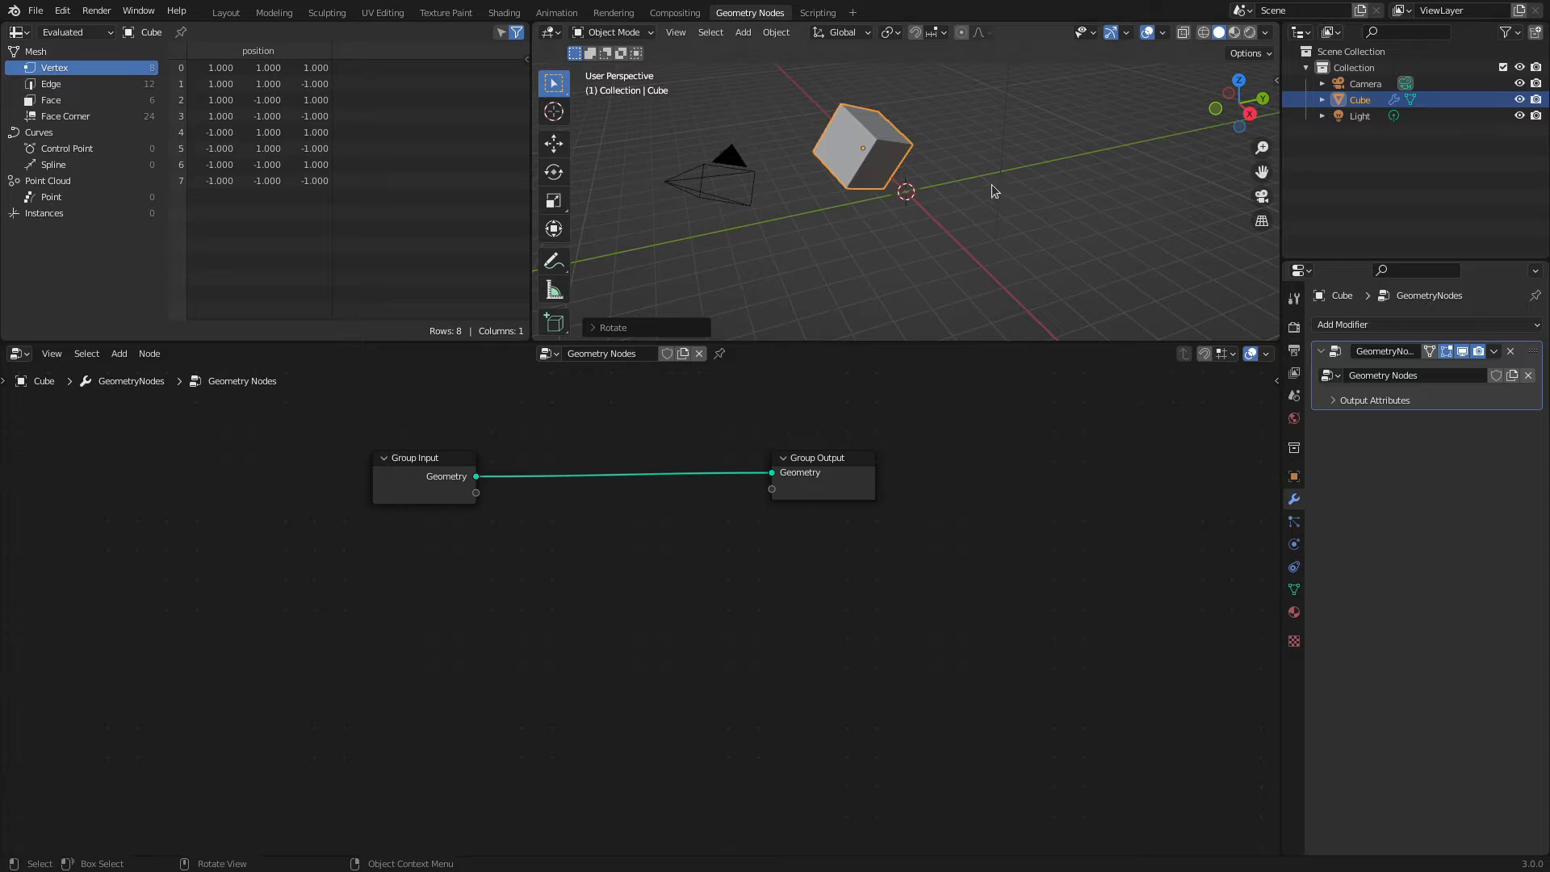
key("s")
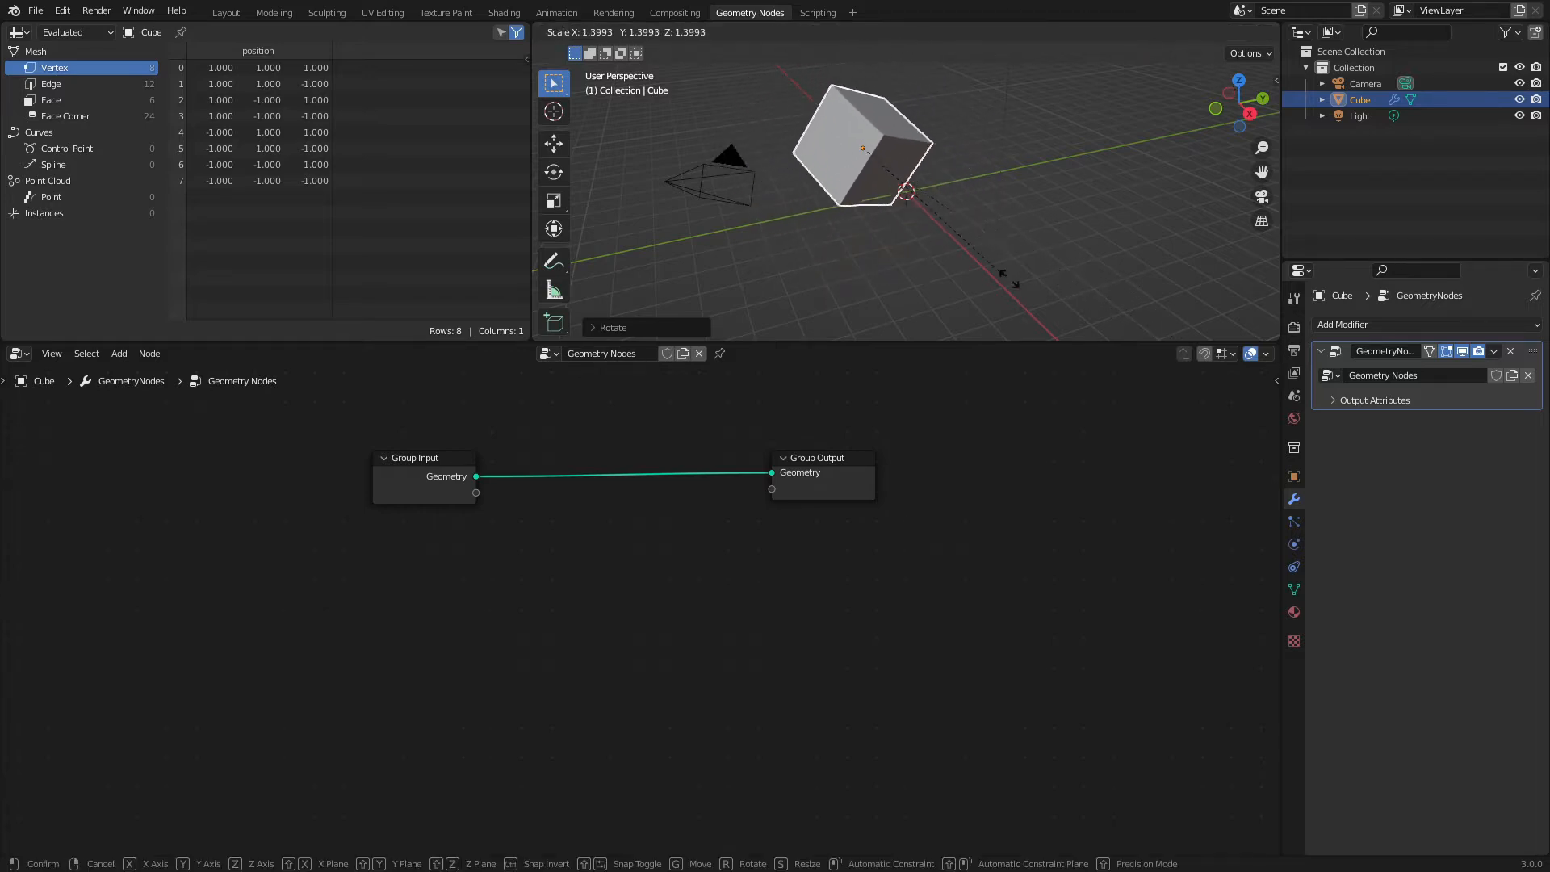
left_click(993, 235)
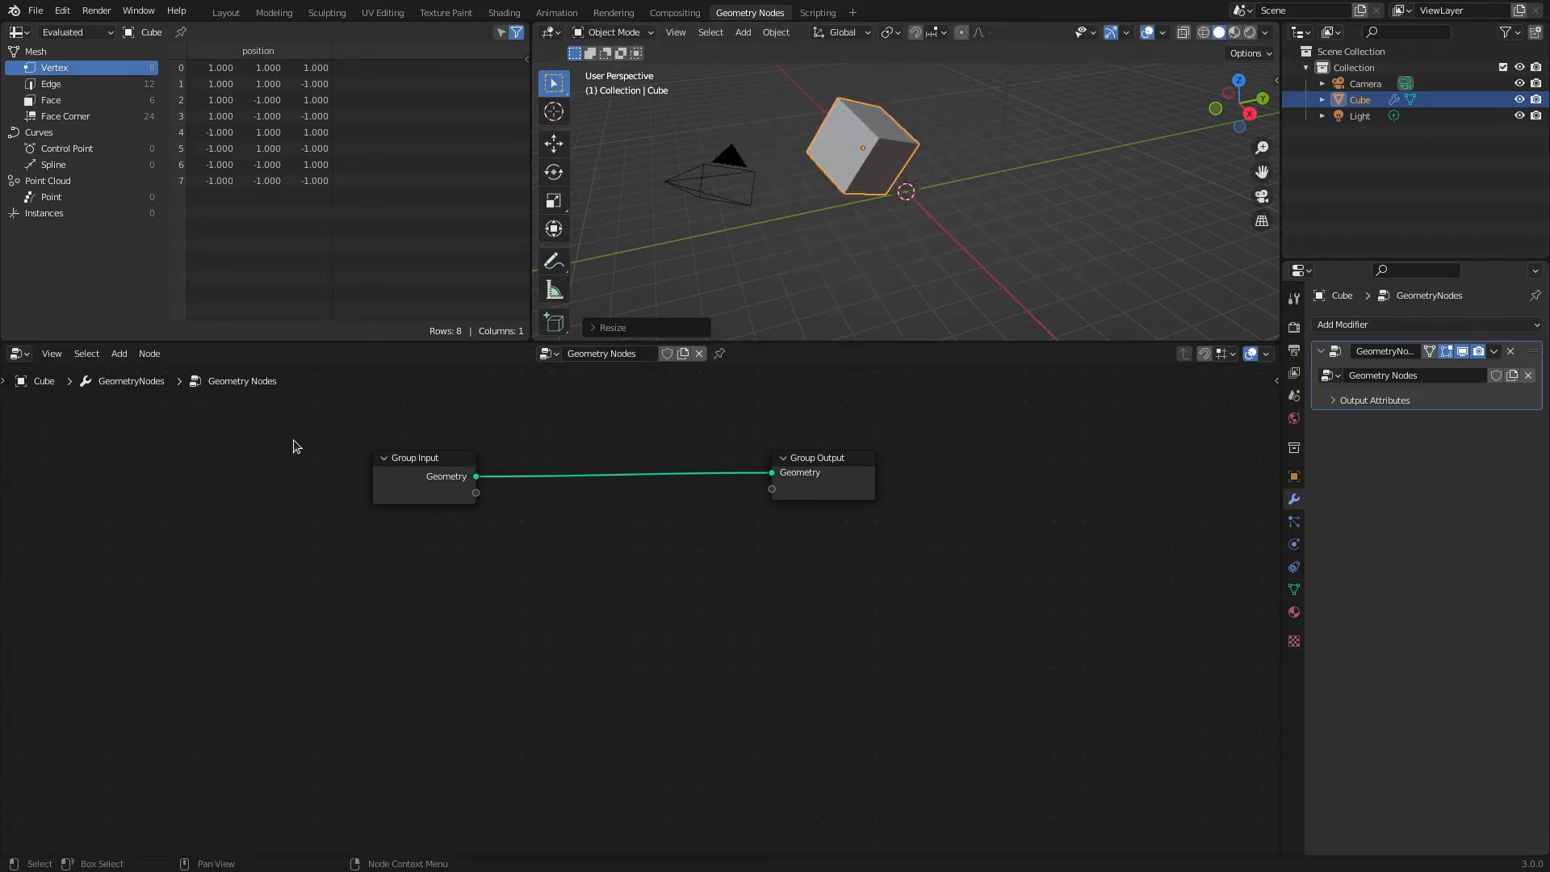
Try to rotate the Group Input node on its own in the node editor.
left_click_drag(293, 447, 917, 559)
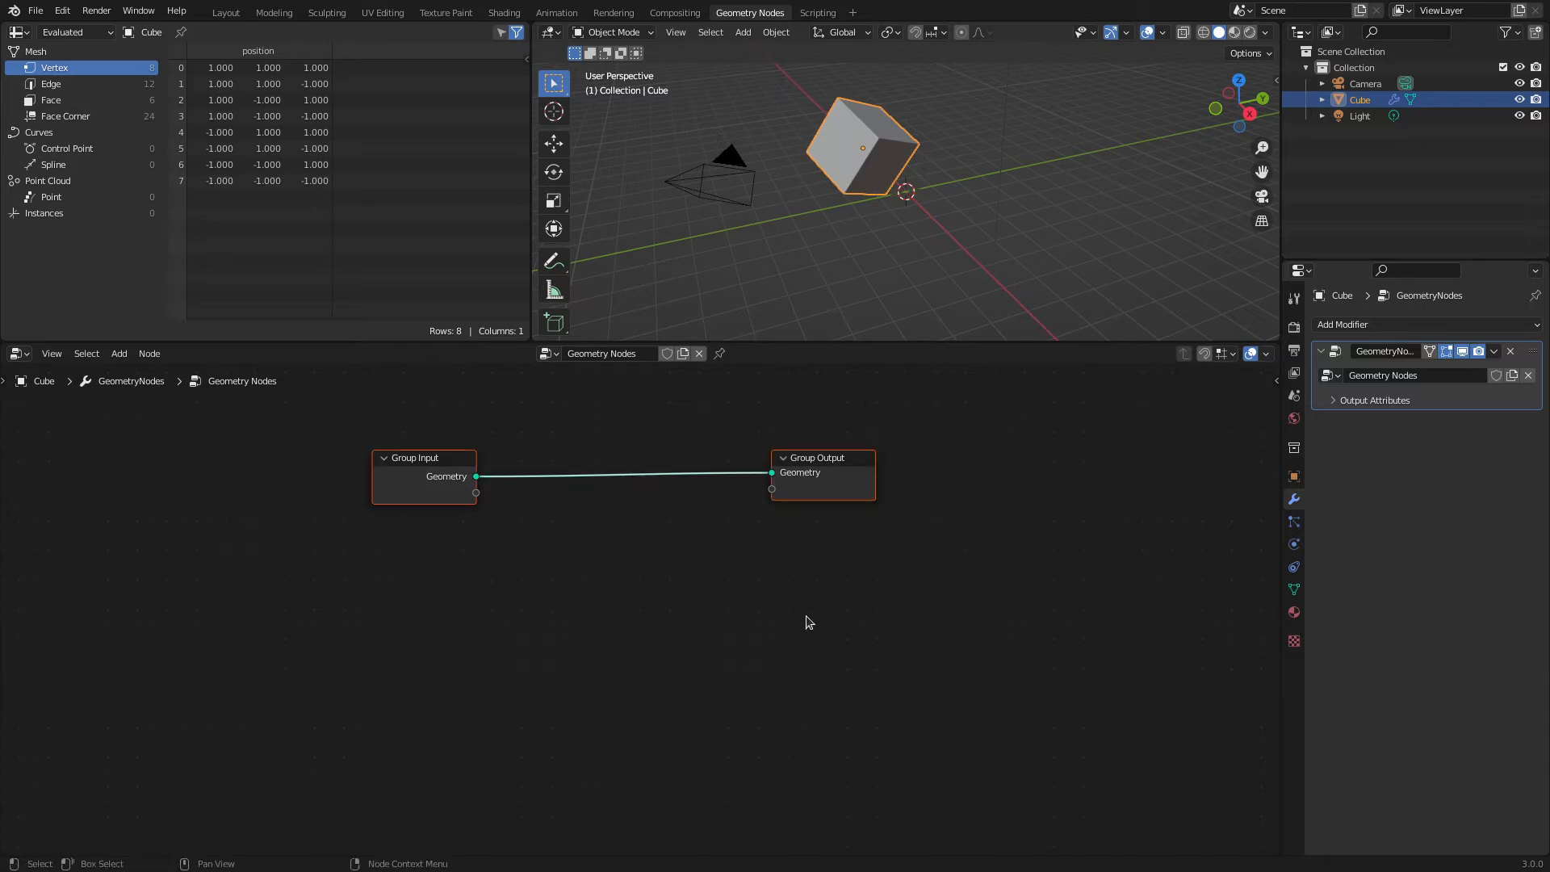
left_click(685, 576)
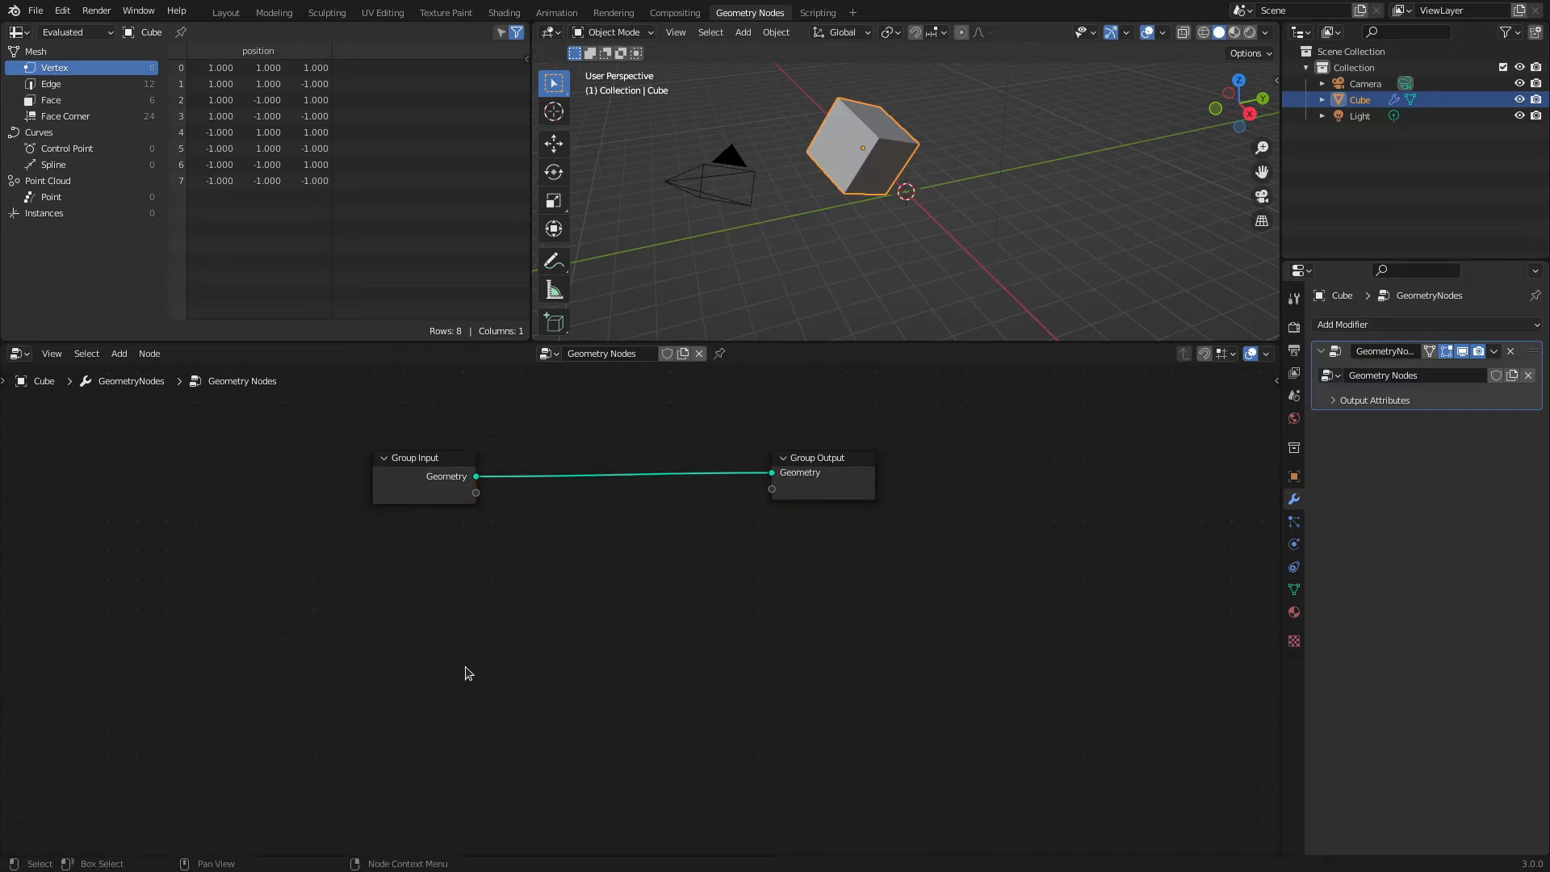
left_click(416, 458)
key("r")
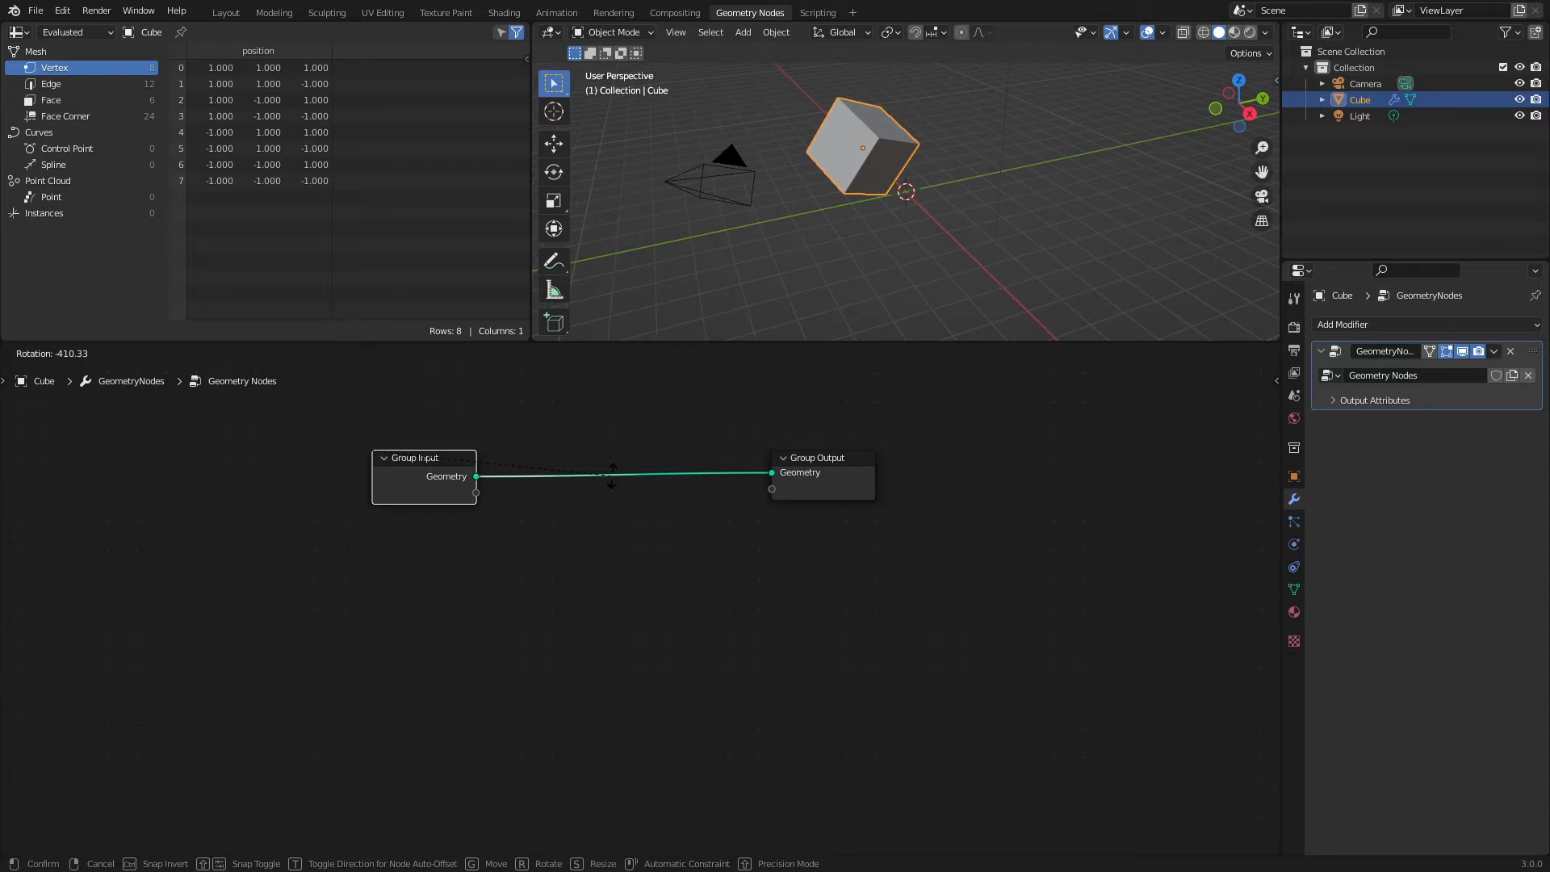
left_click(567, 546)
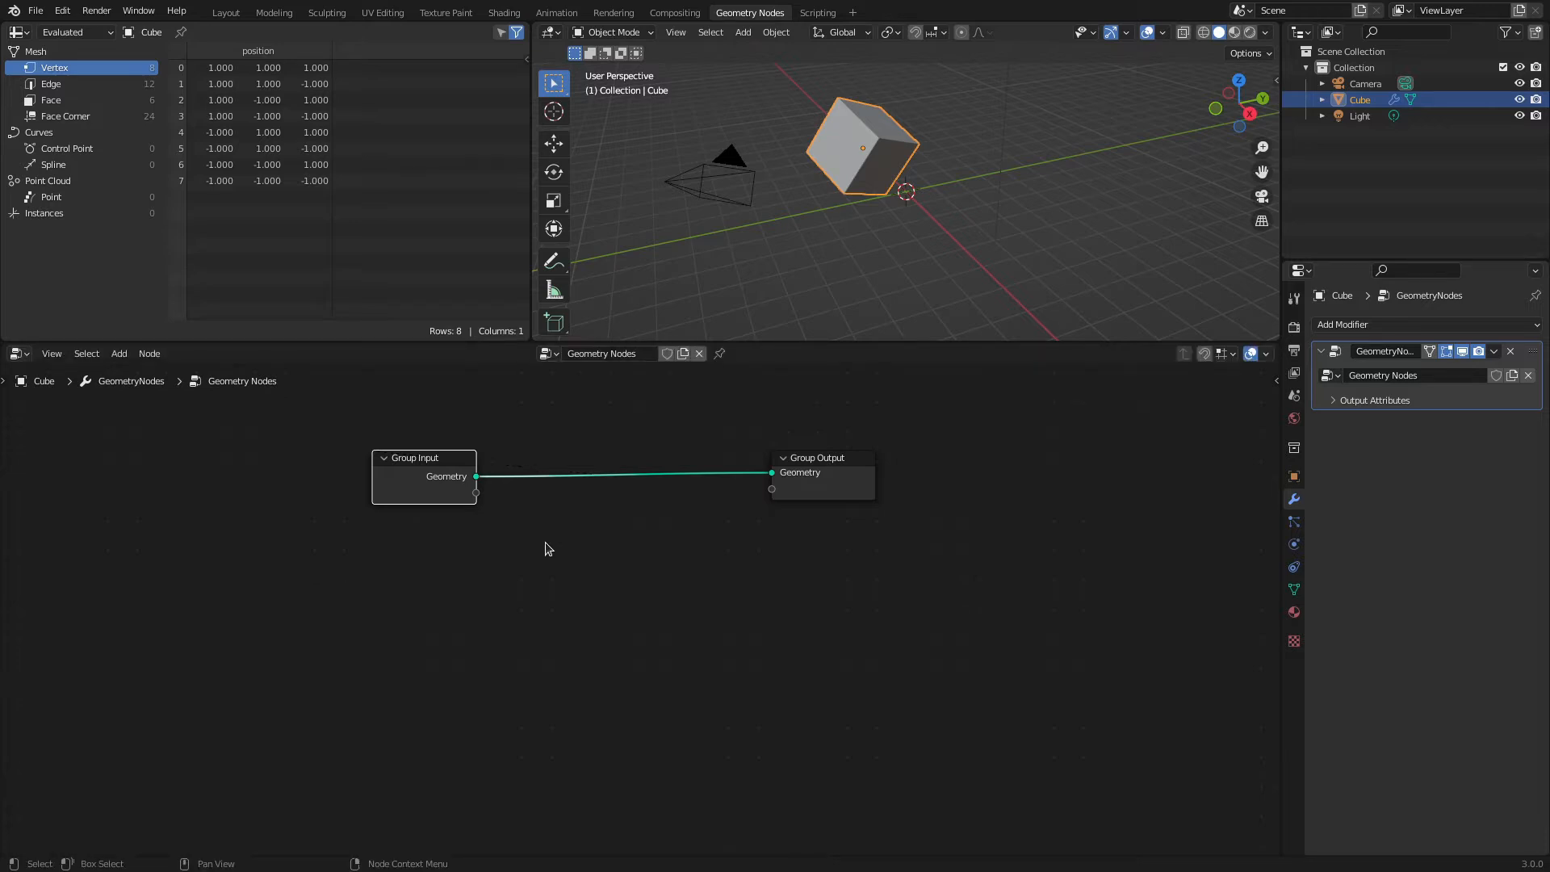
left_click(547, 542)
left_click(423, 471)
key("r")
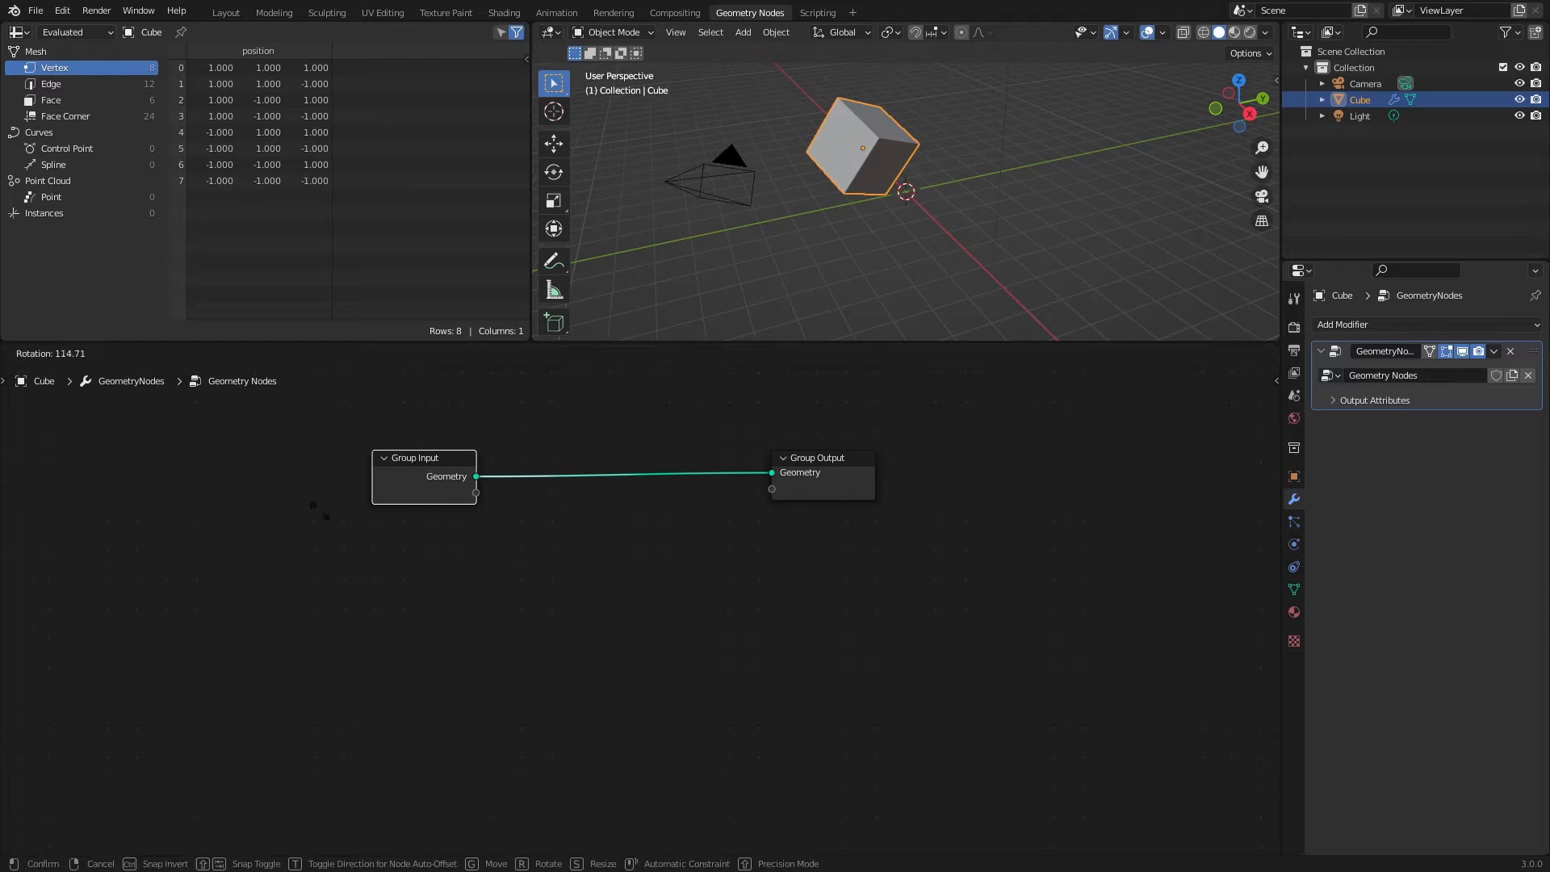
left_click(511, 686)
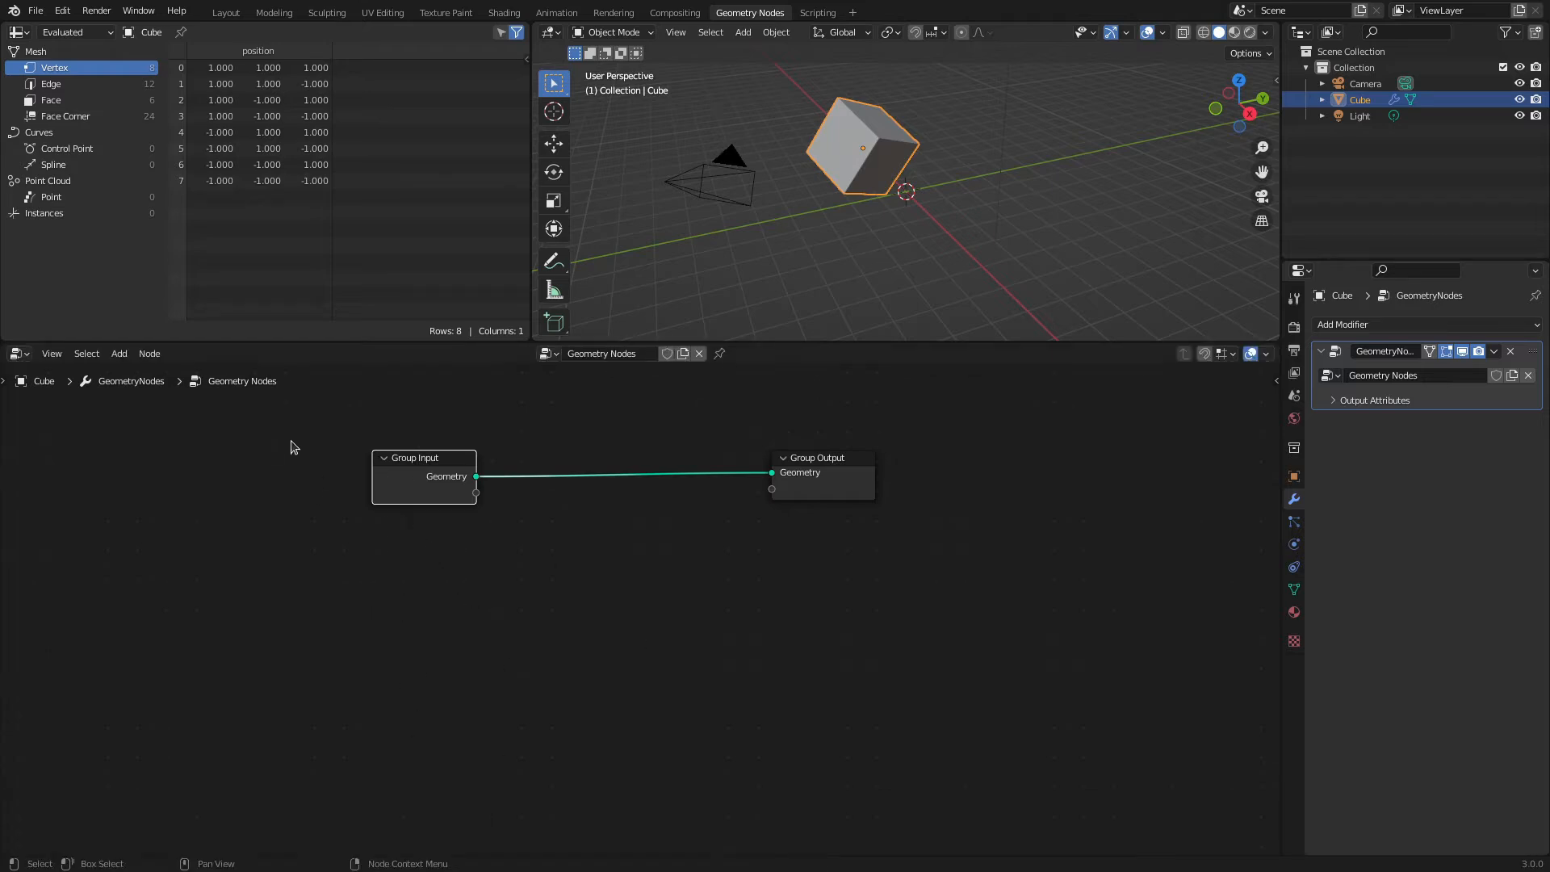
Rotate the Group Input and Group Output nodes together so the output sits above and to the right of the input.
left_click_drag(271, 431, 1043, 538)
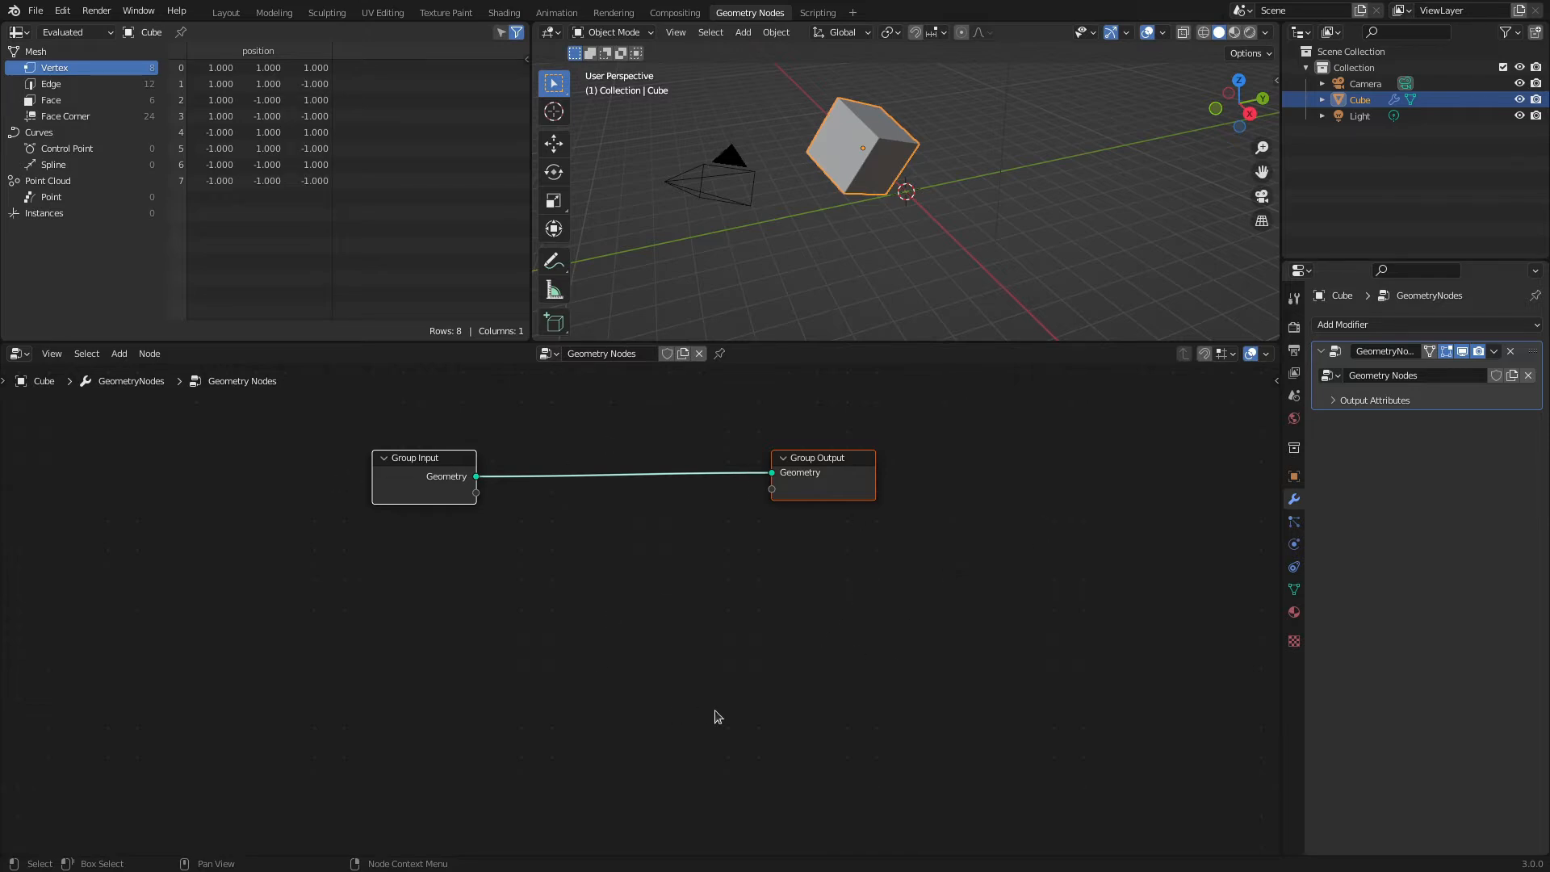
key("r")
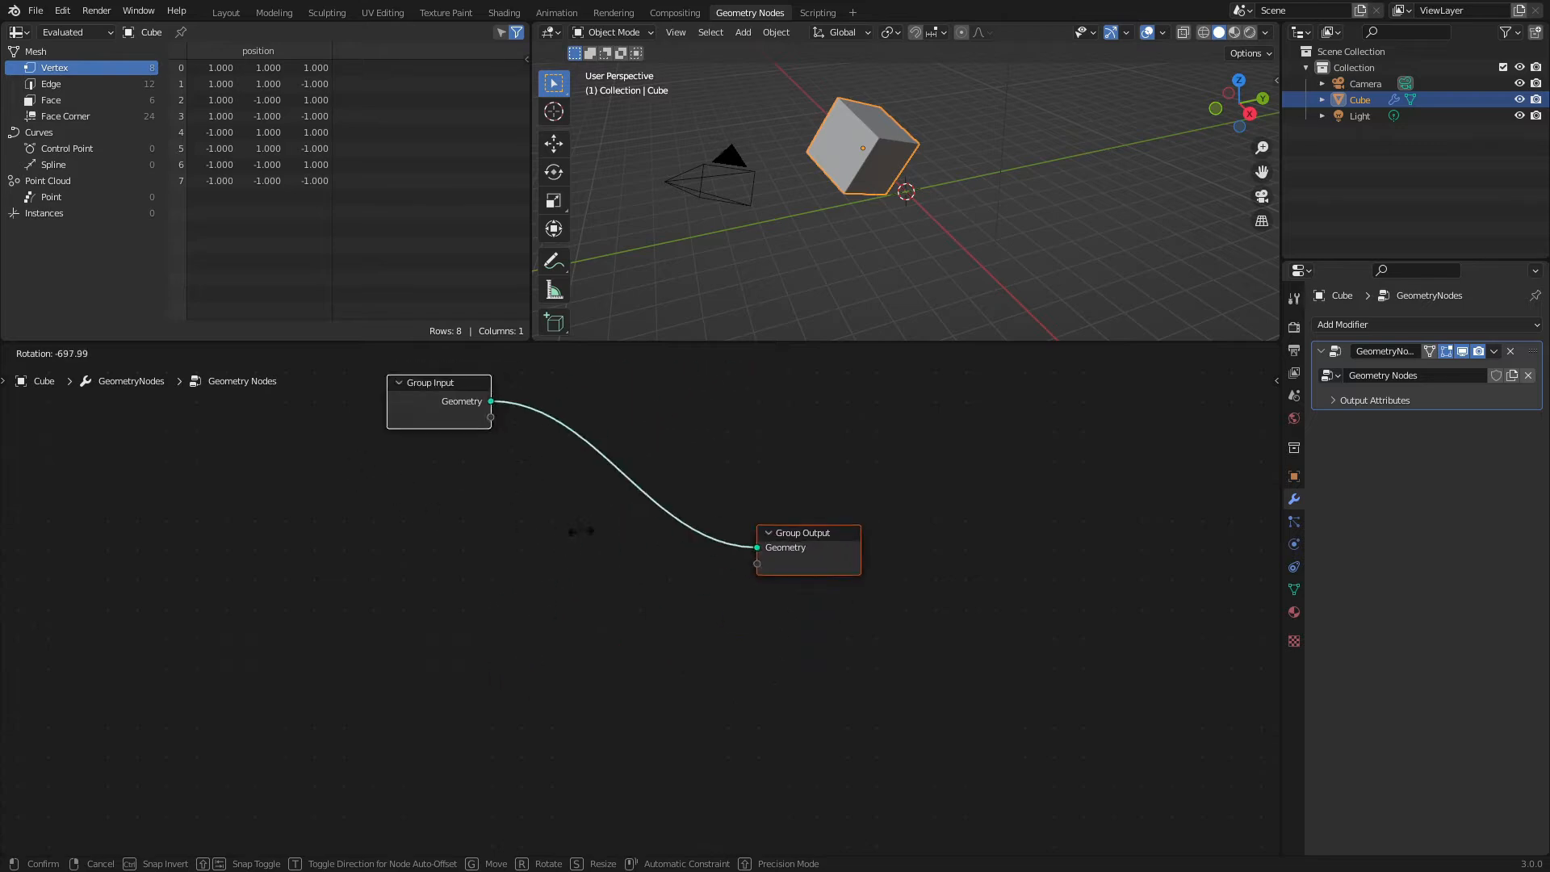
left_click(661, 496)
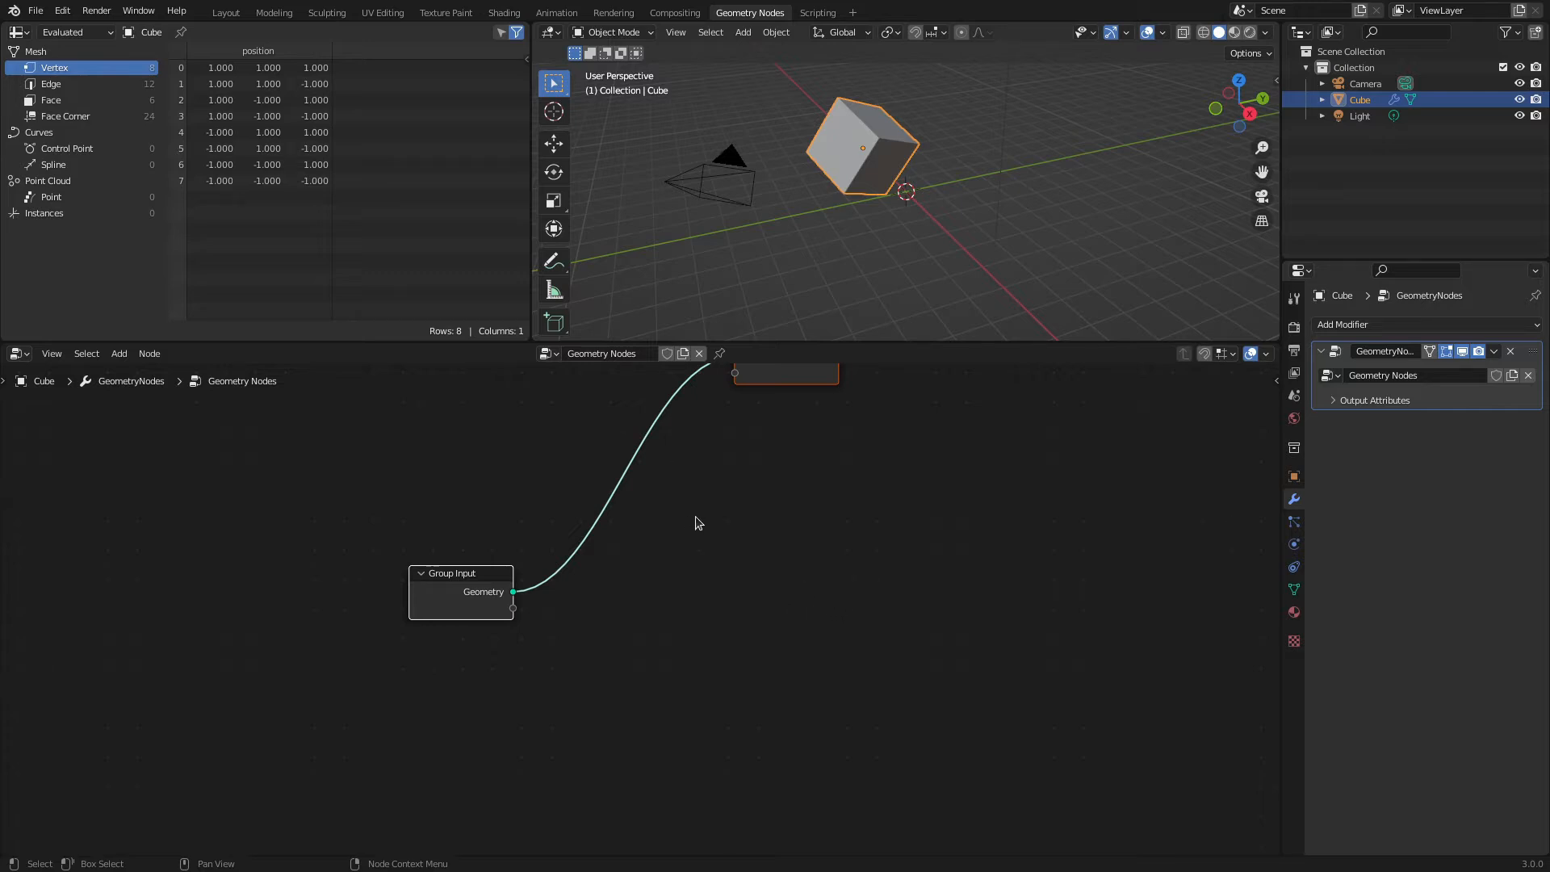
Scale the two-node layout up to spread the Group Input and Group Output nodes farther apart.
key("Home")
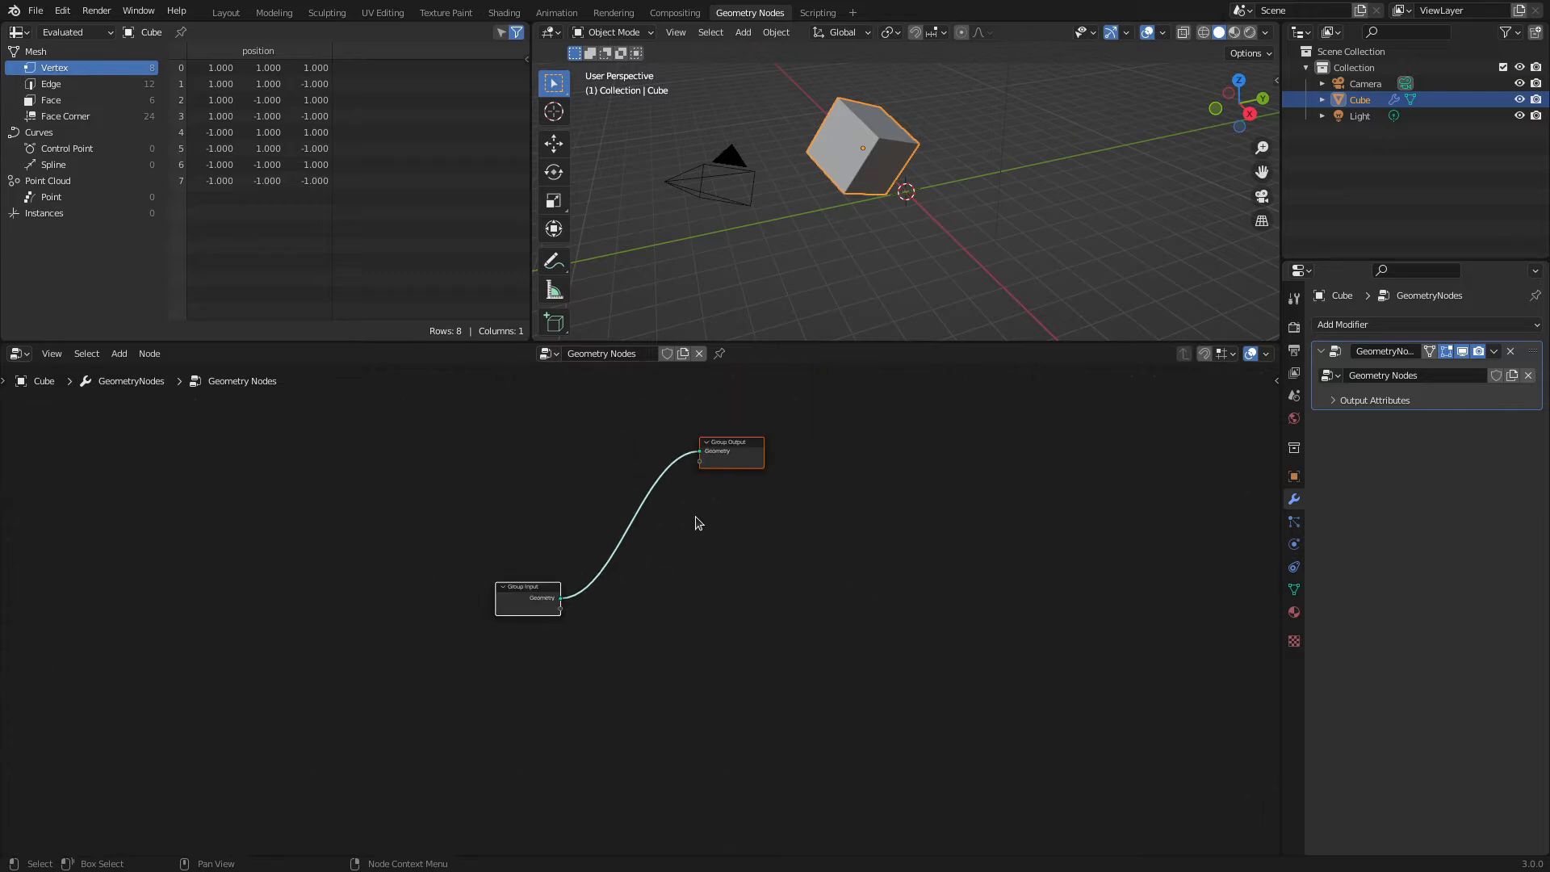
middle_click_drag(696, 517, 729, 619)
scroll(716, 709, "down", 1)
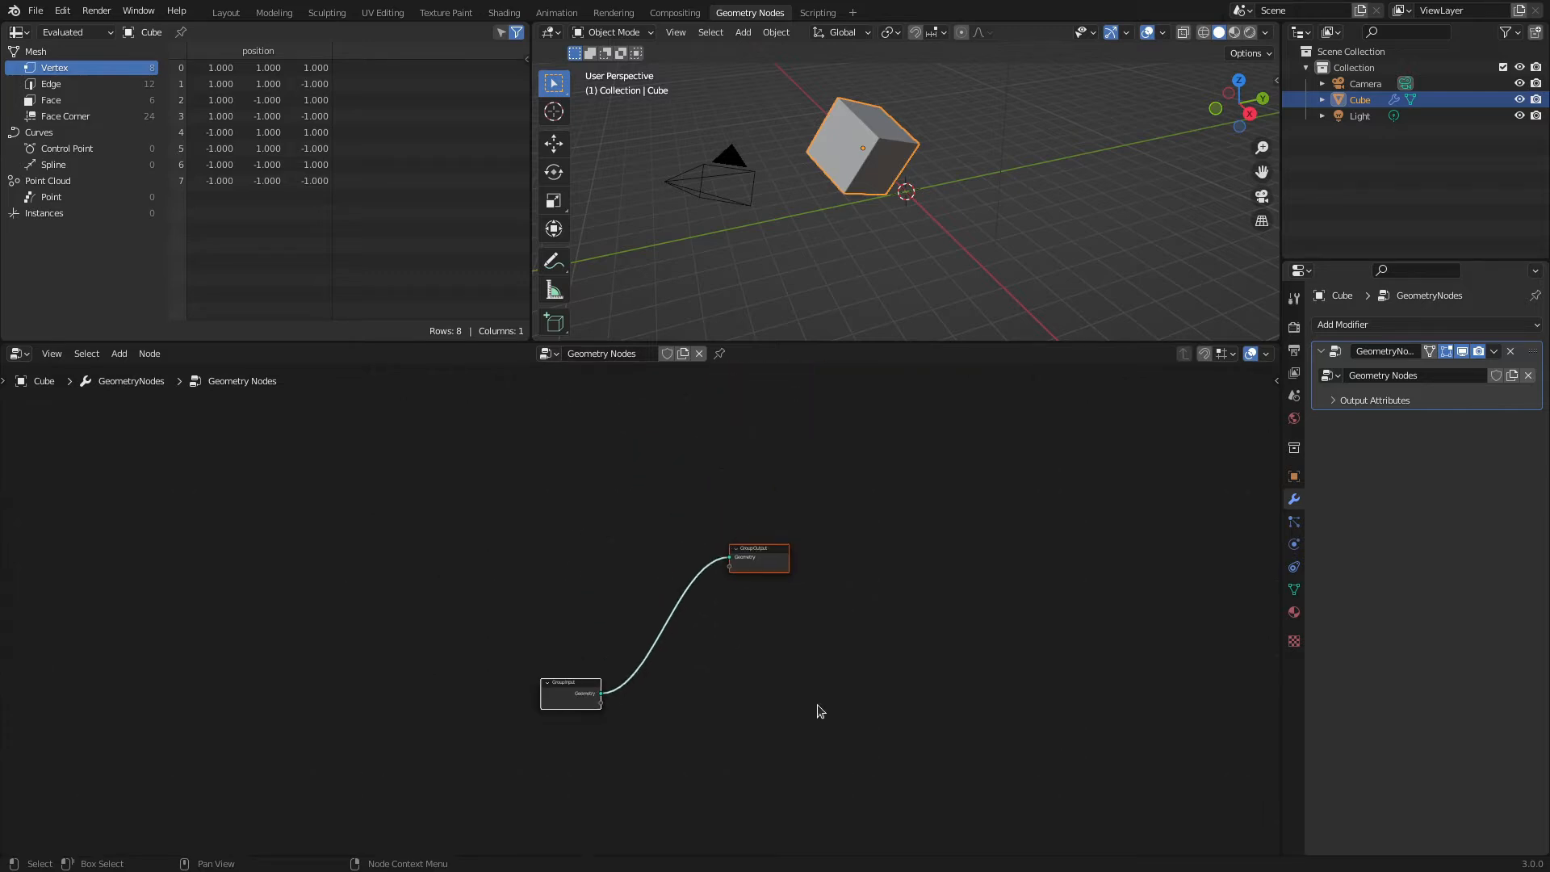
key("s")
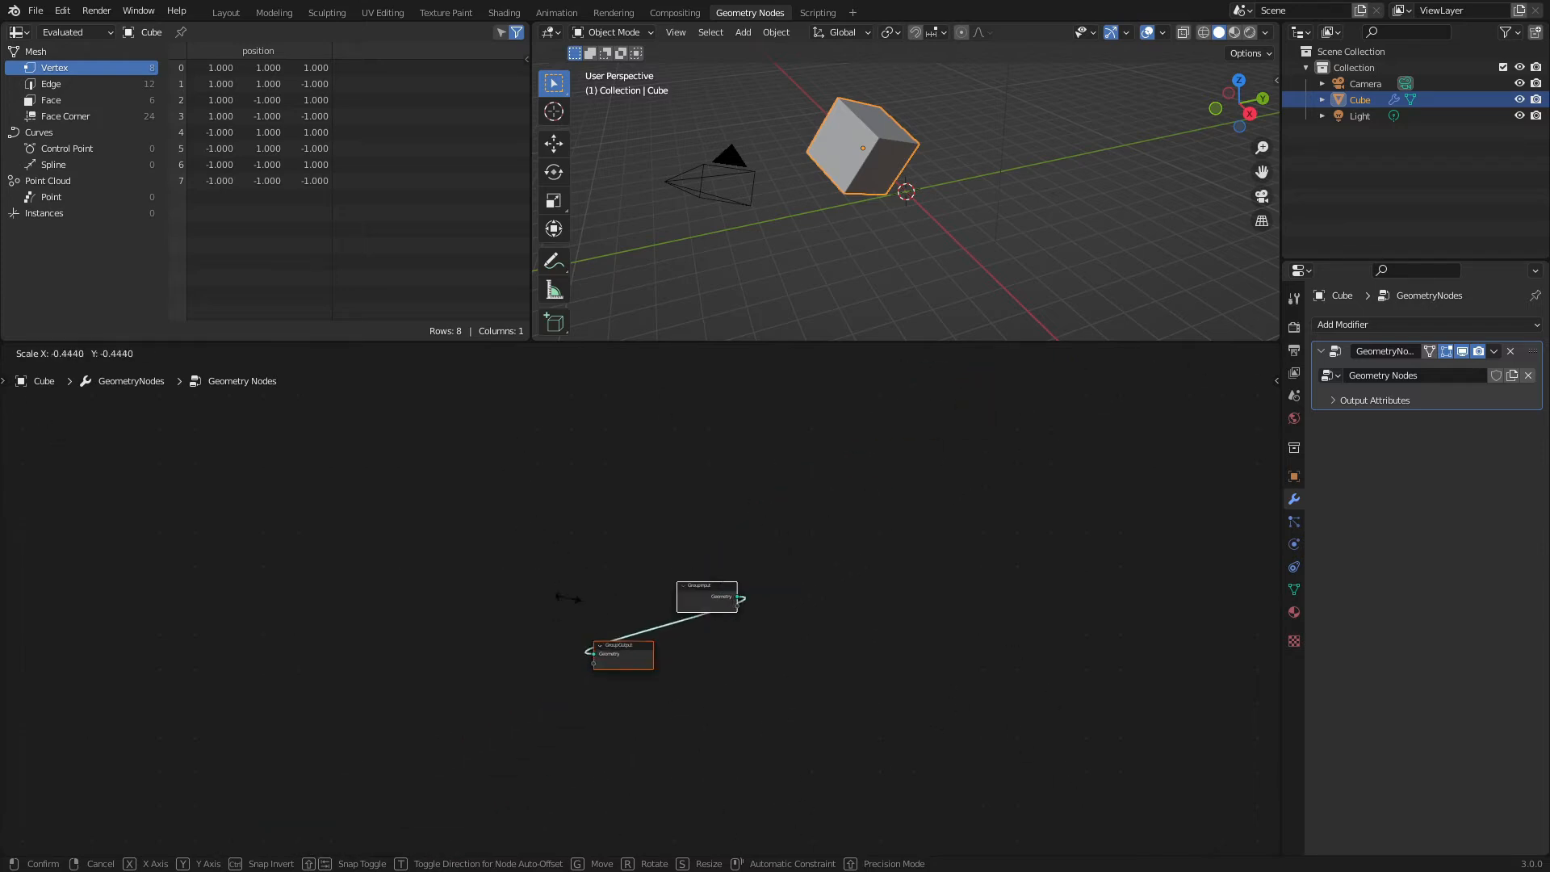
key("Escape")
Add a Curve Circle node above the Group Input node.
key("shift+a")
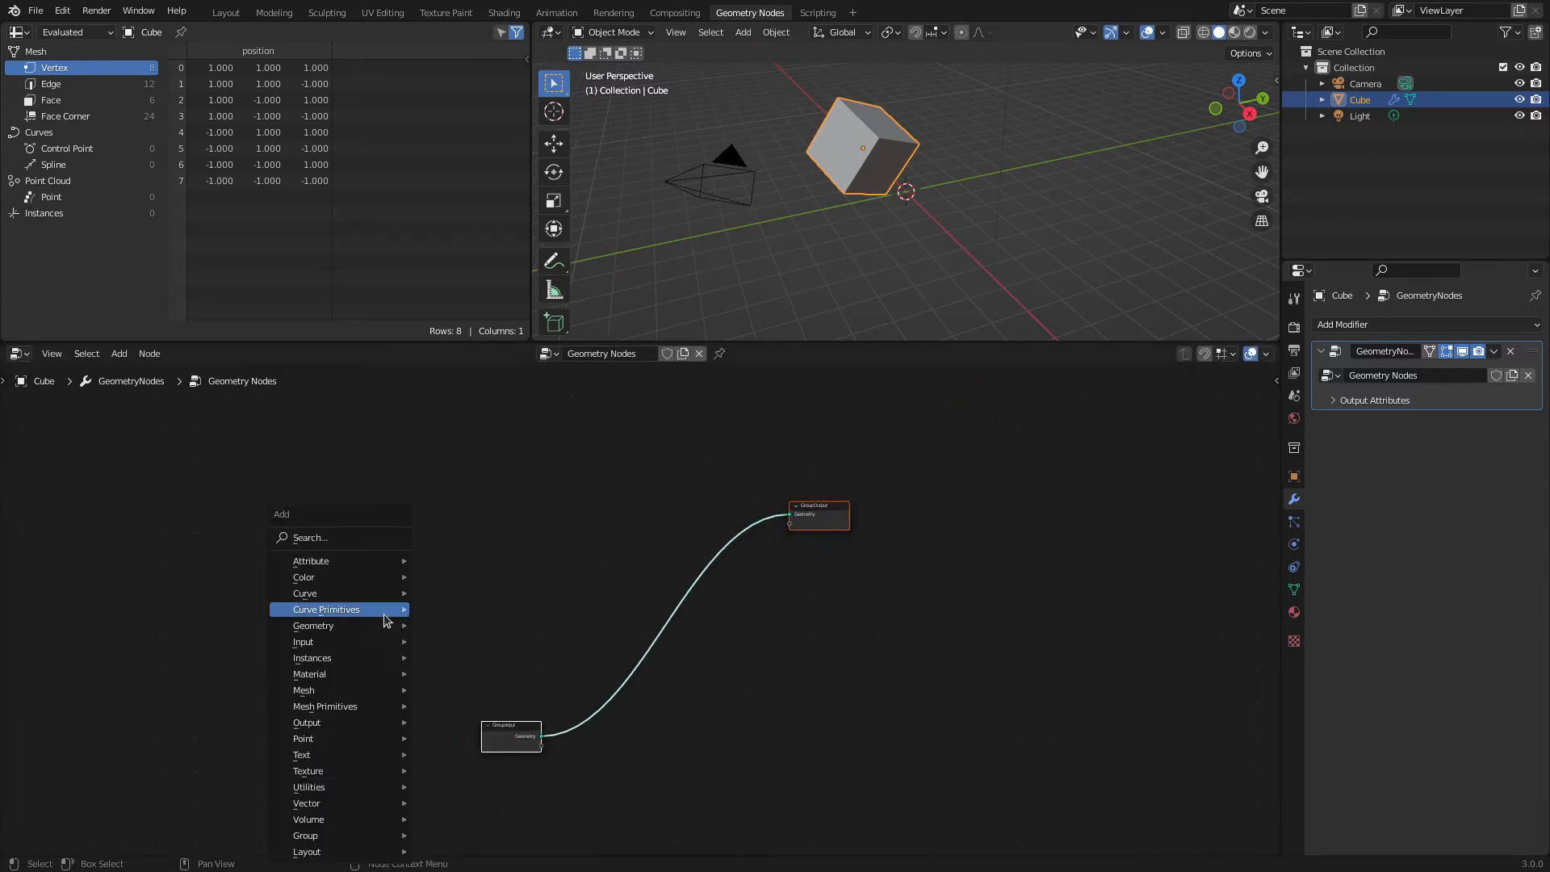
mouse_move(385, 612)
left_click(501, 626)
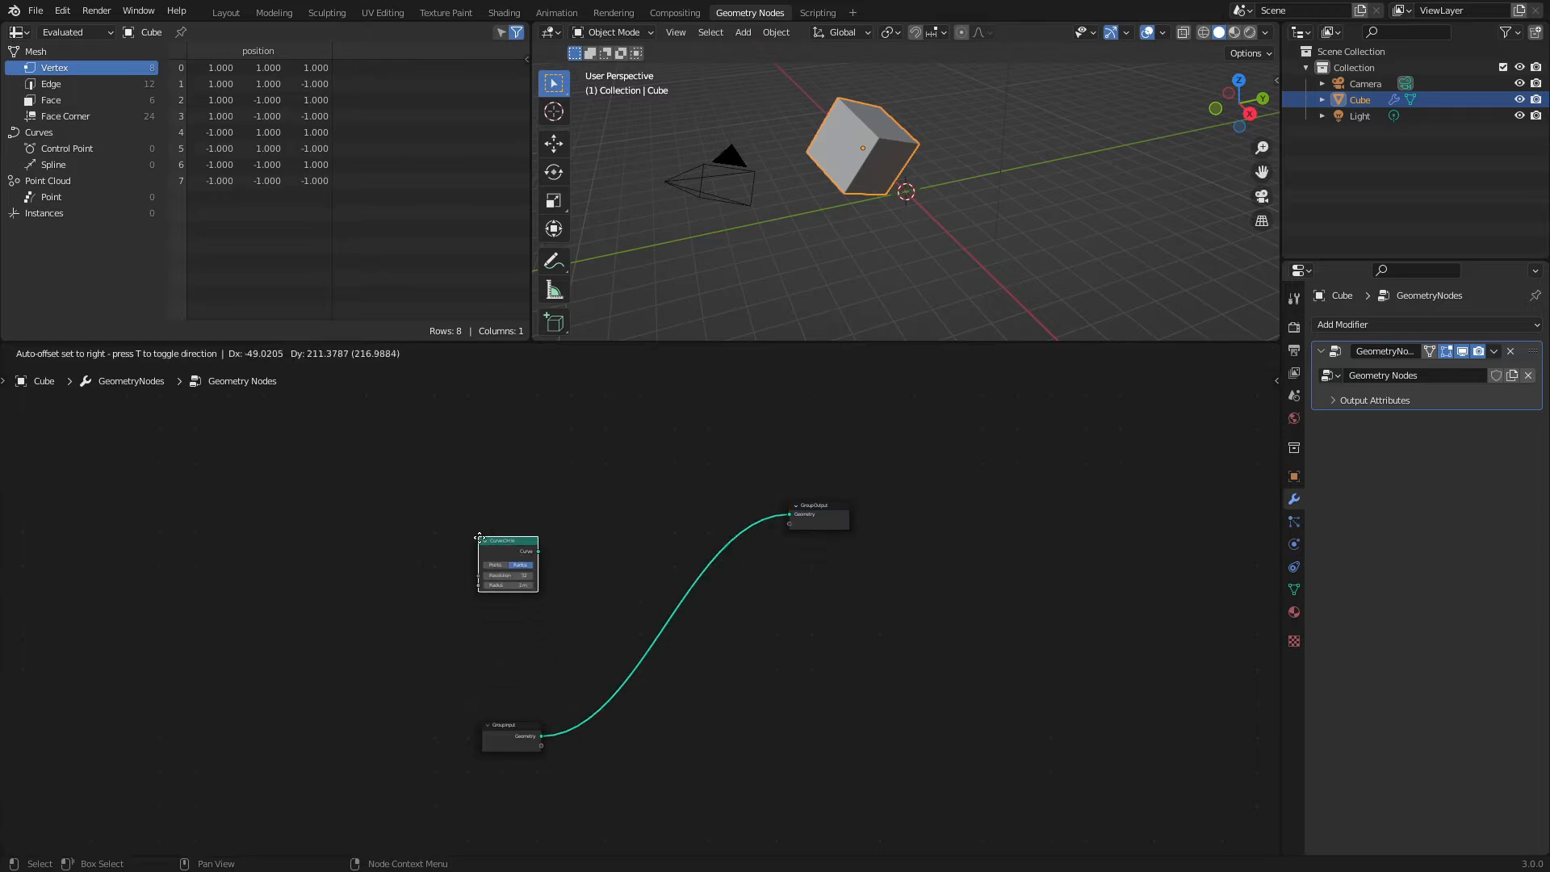
left_click(479, 539)
Add a Distribute Points on Faces node beside the Curve Circle node.
key("shift+a")
mouse_move(436, 706)
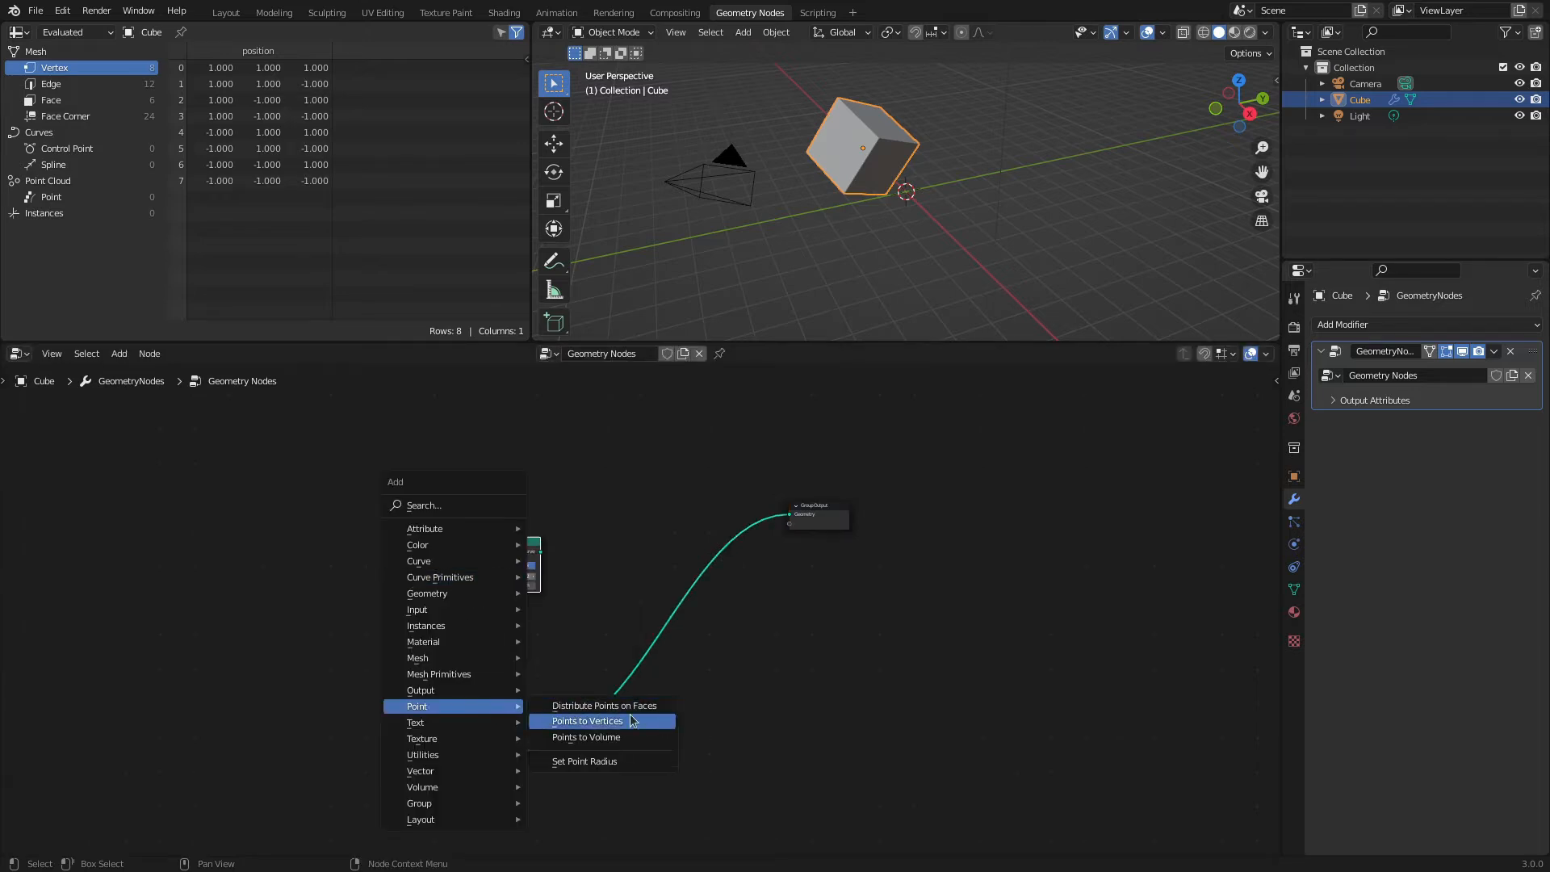
left_click(604, 705)
left_click(571, 498)
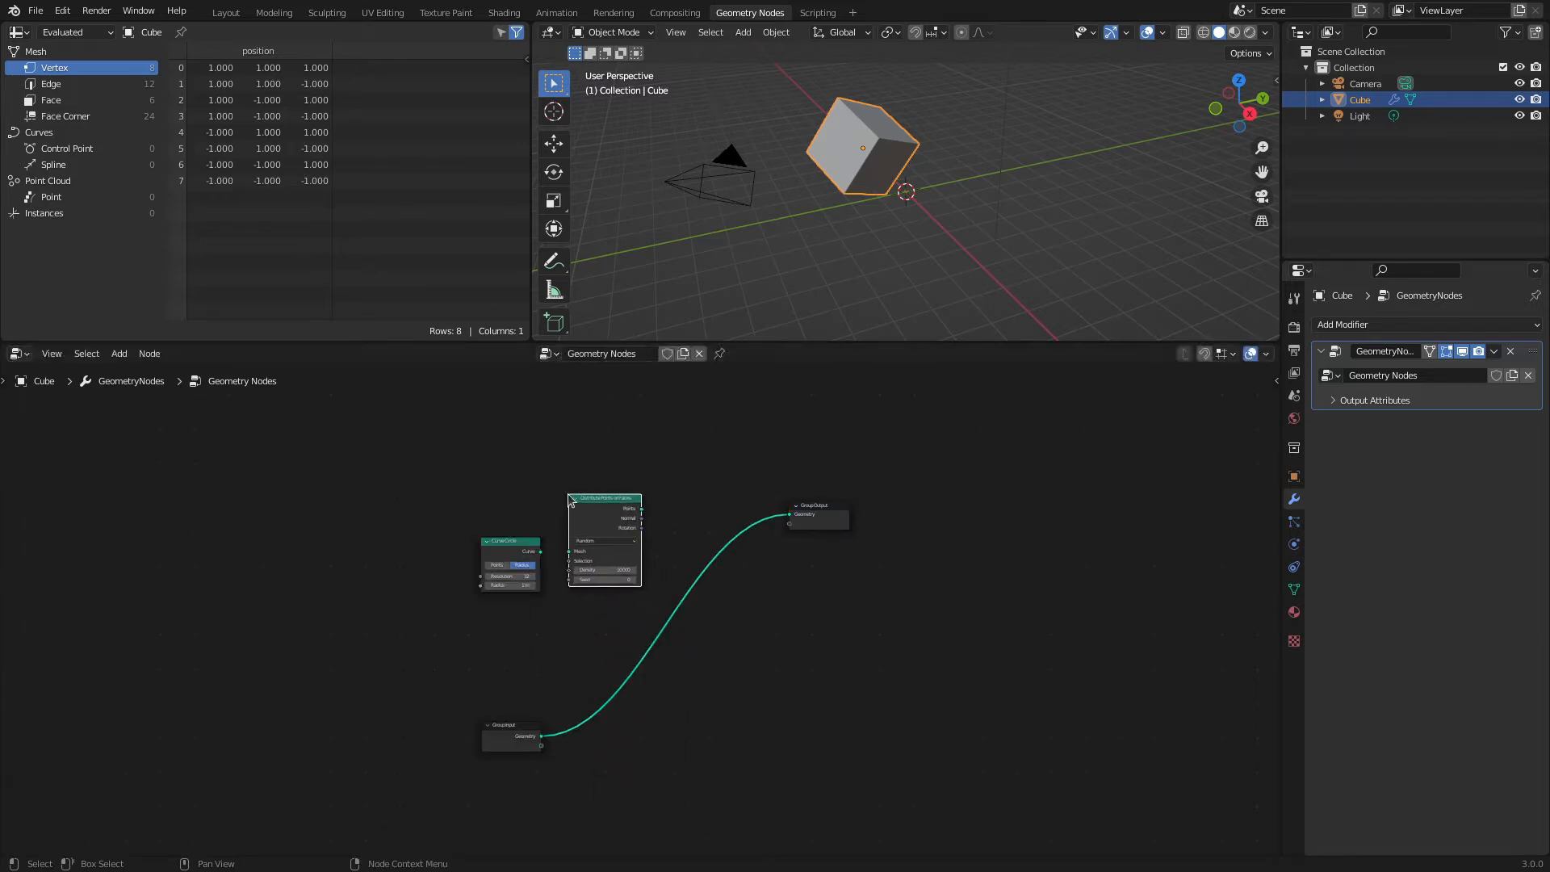
Add a Vector Curves node and drop it onto the link between Group Input and Group Output.
key("shift+a")
mouse_move(540, 599)
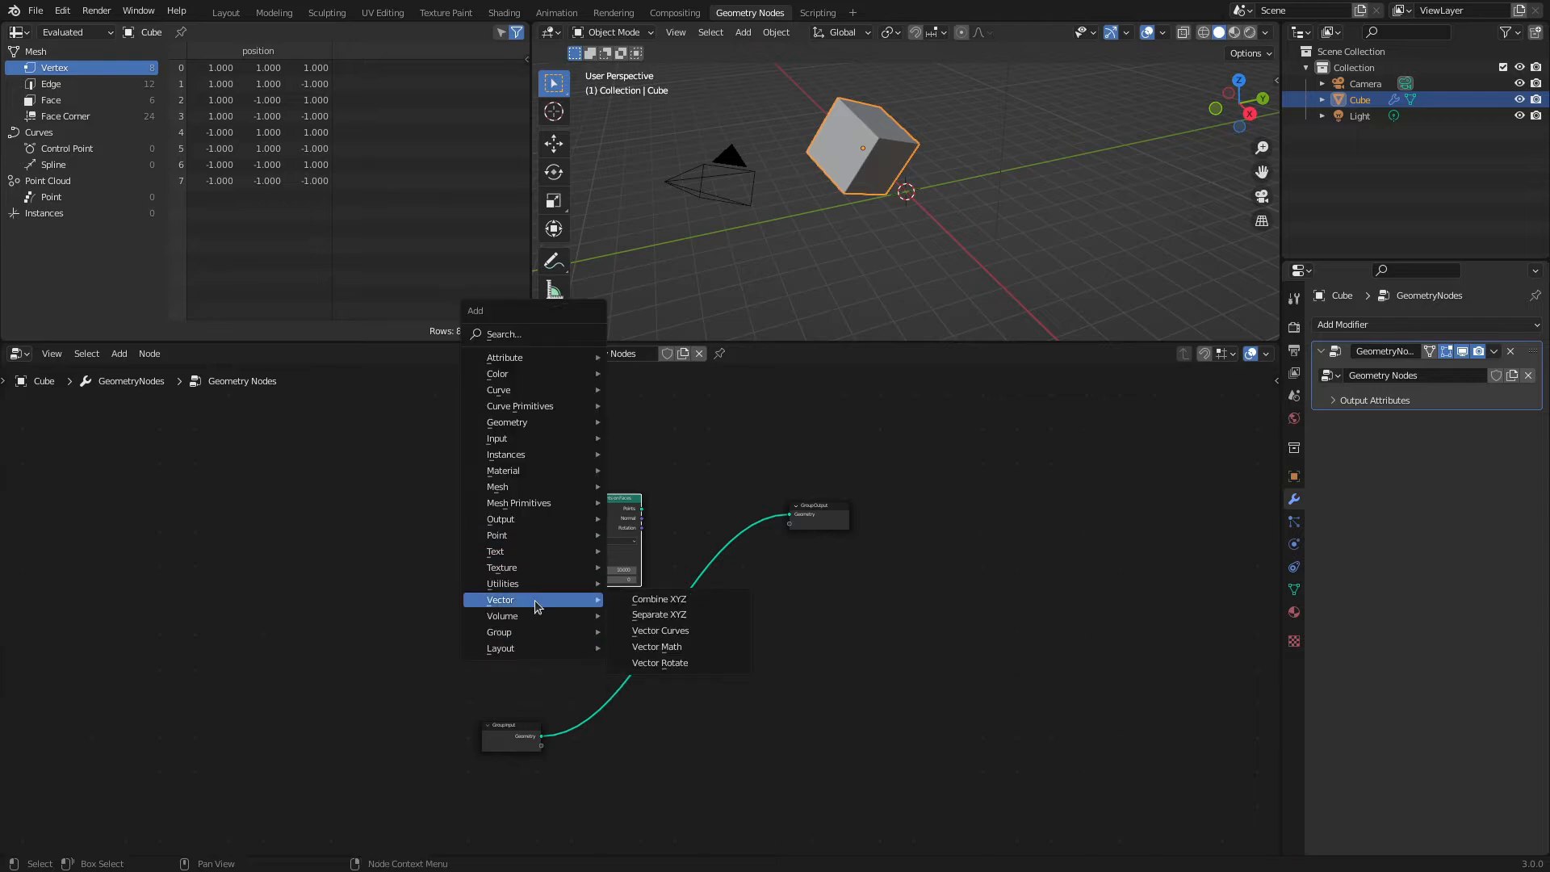
left_click(659, 630)
left_click(598, 619)
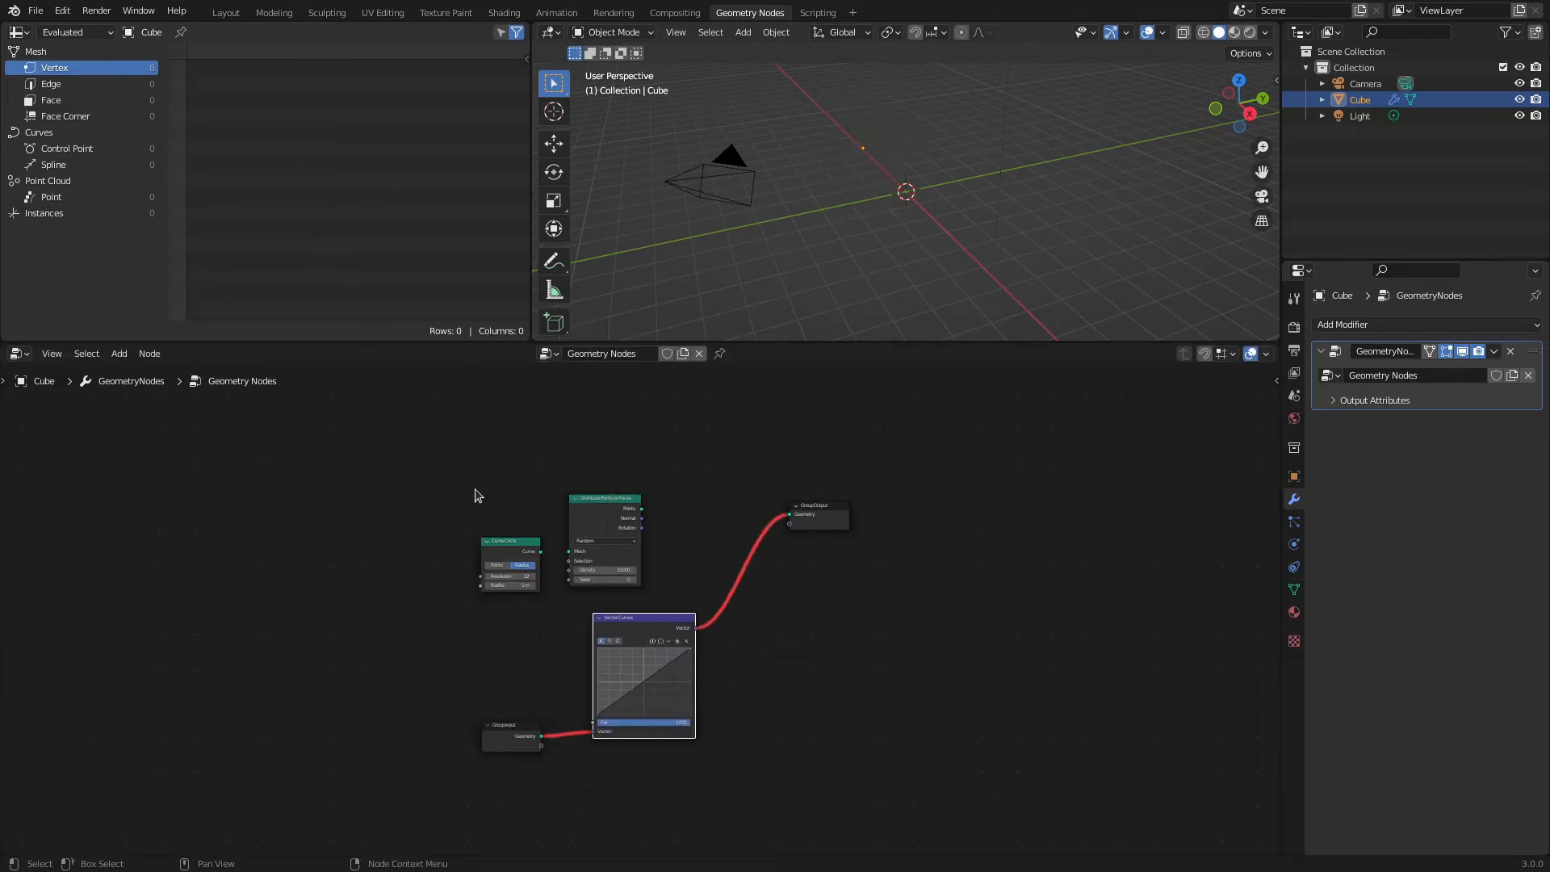
Rotate the layout of all five nodes about a quarter turn clockwise and scale it down to bring them closer together.
left_click_drag(407, 458, 907, 792)
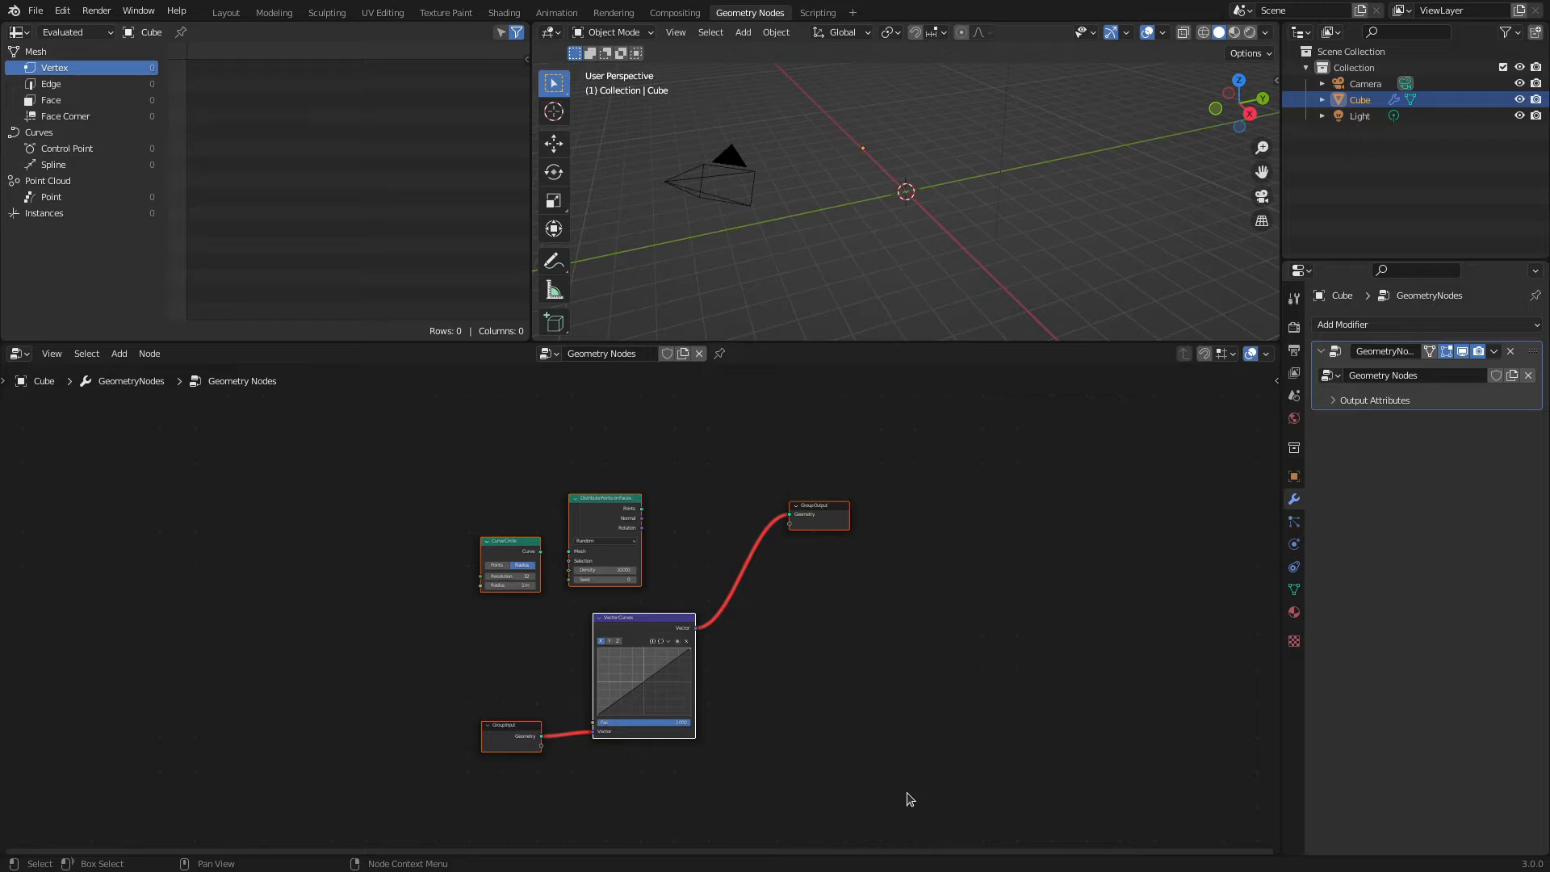
key("r")
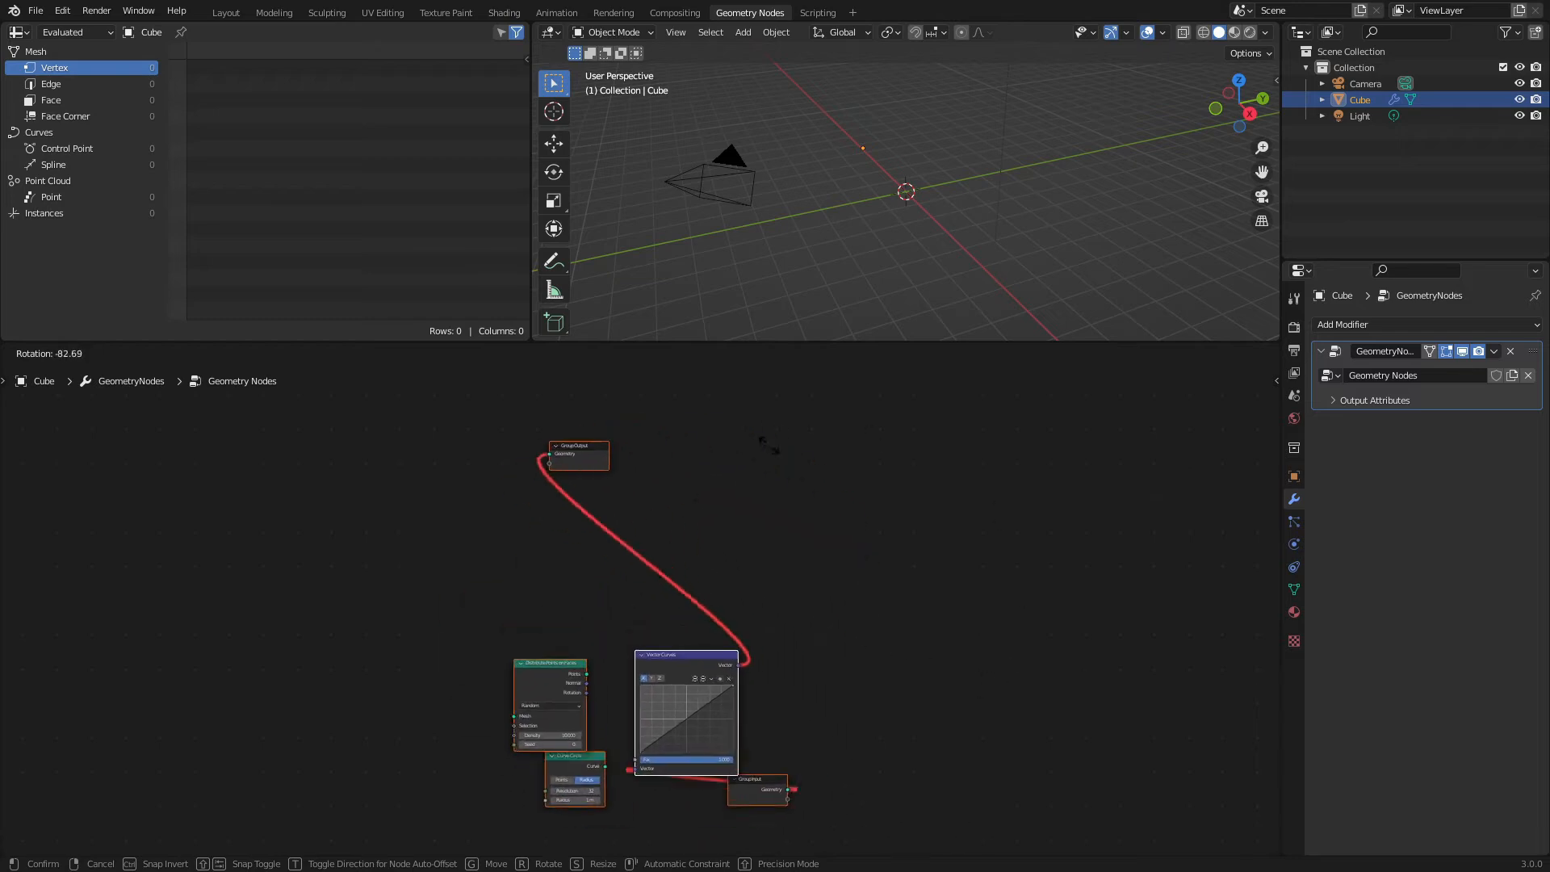
left_click(559, 799)
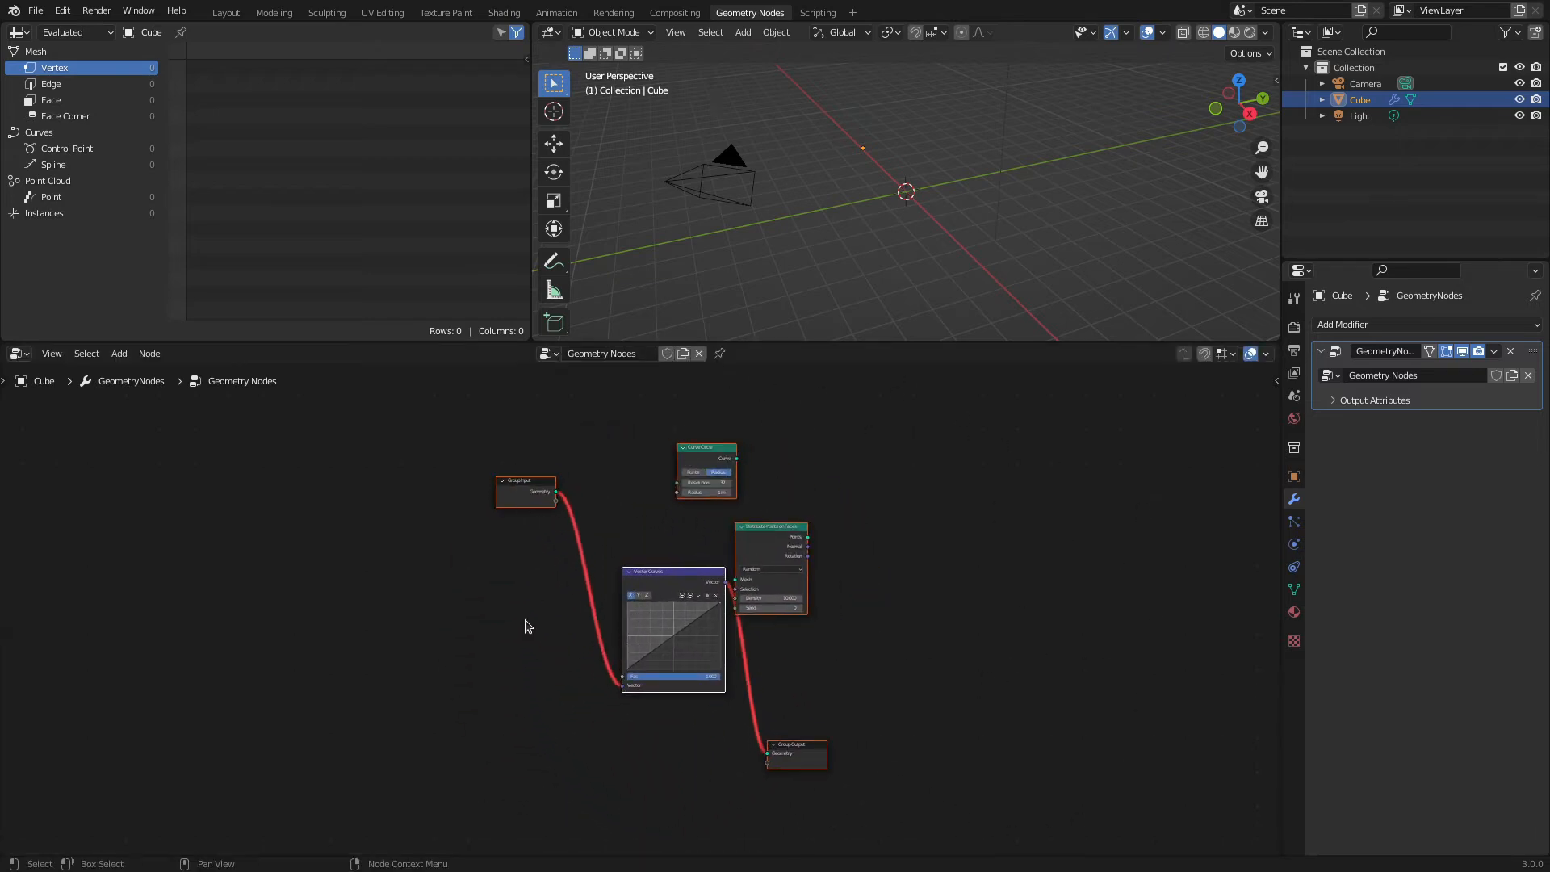
key("s")
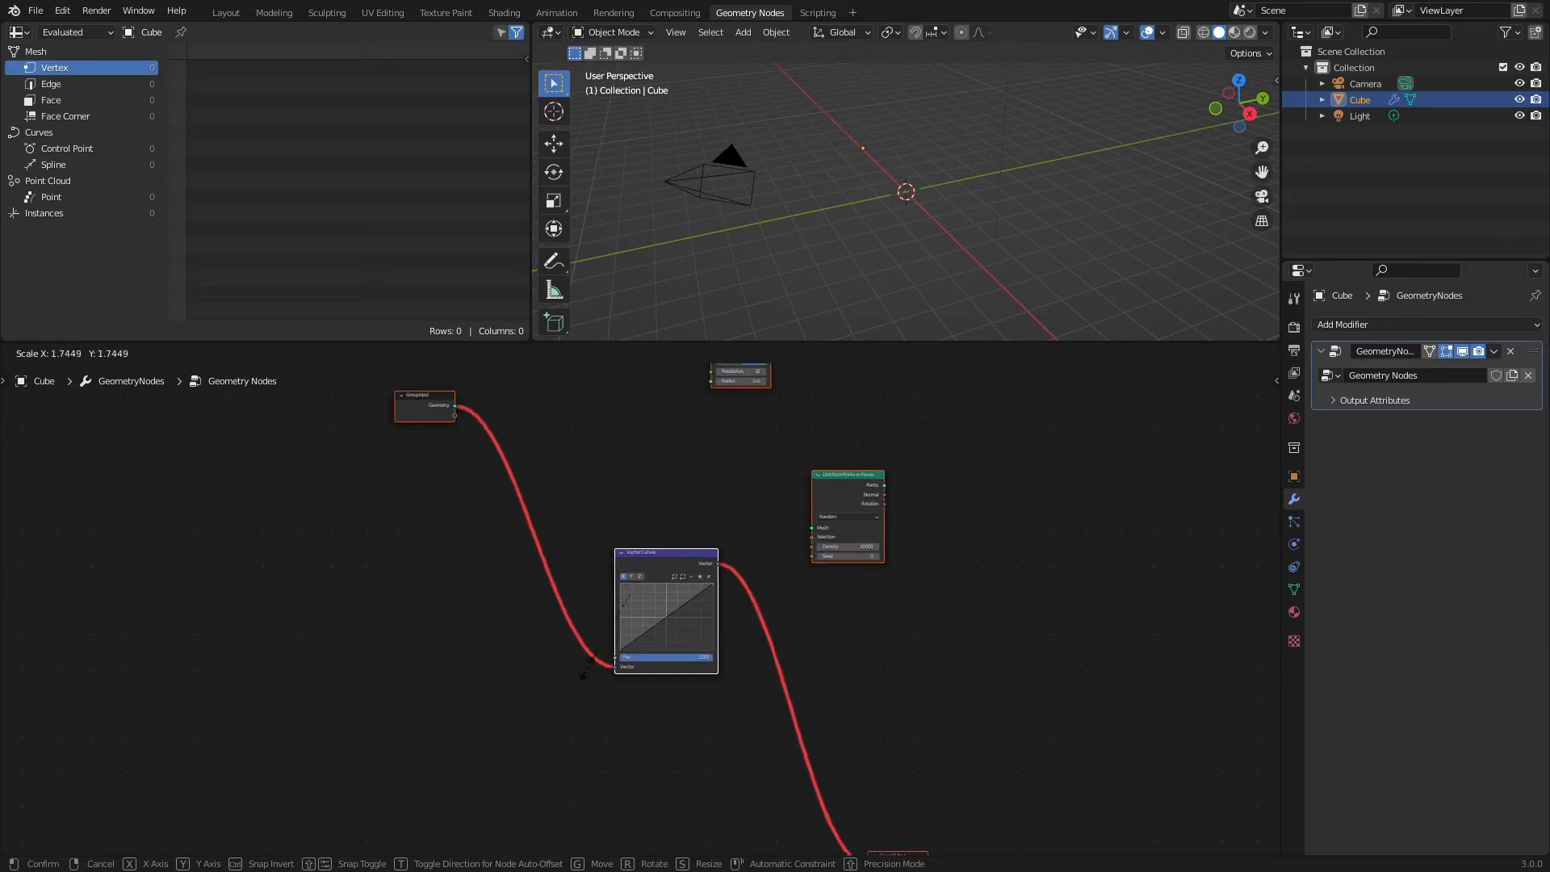
left_click(609, 609)
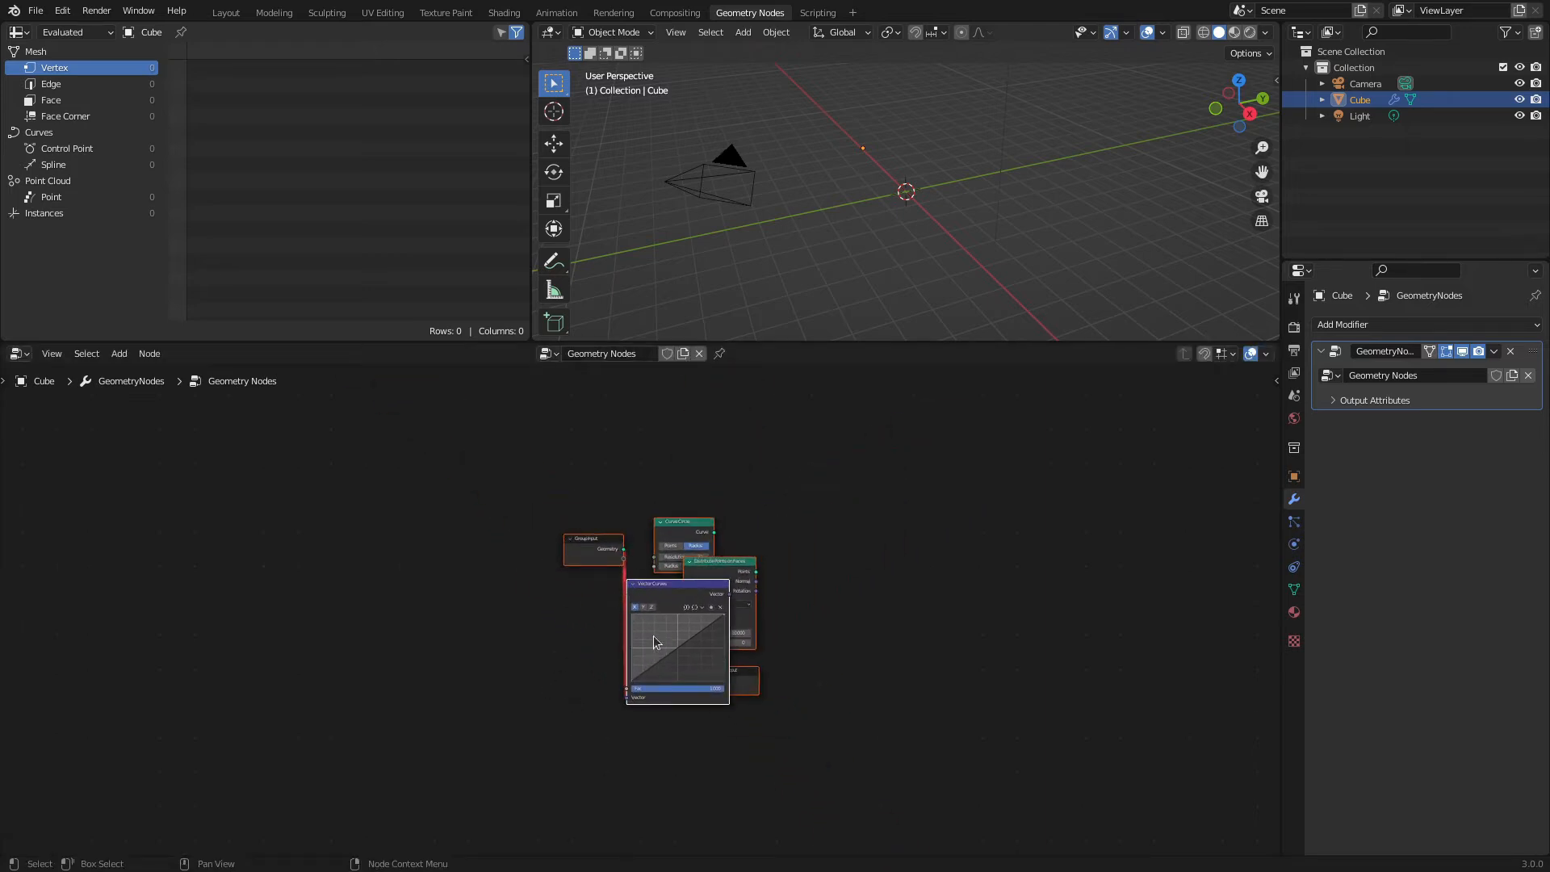
Shift all five nodes together, and move the Vector Curves node alone to the left of Distribute Points on Faces.
key("g")
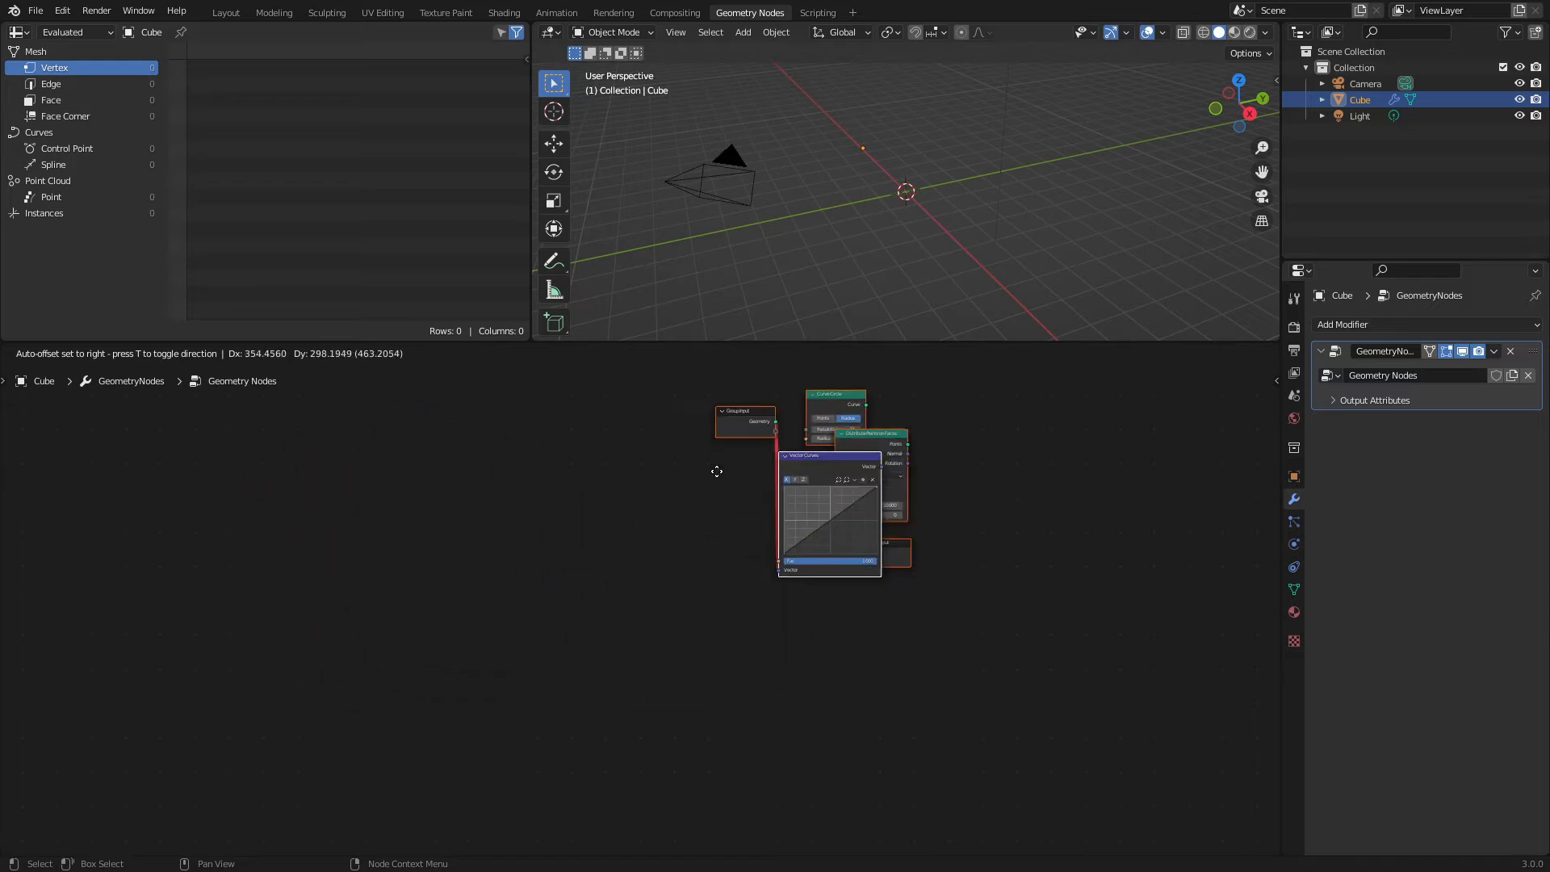
left_click(661, 572)
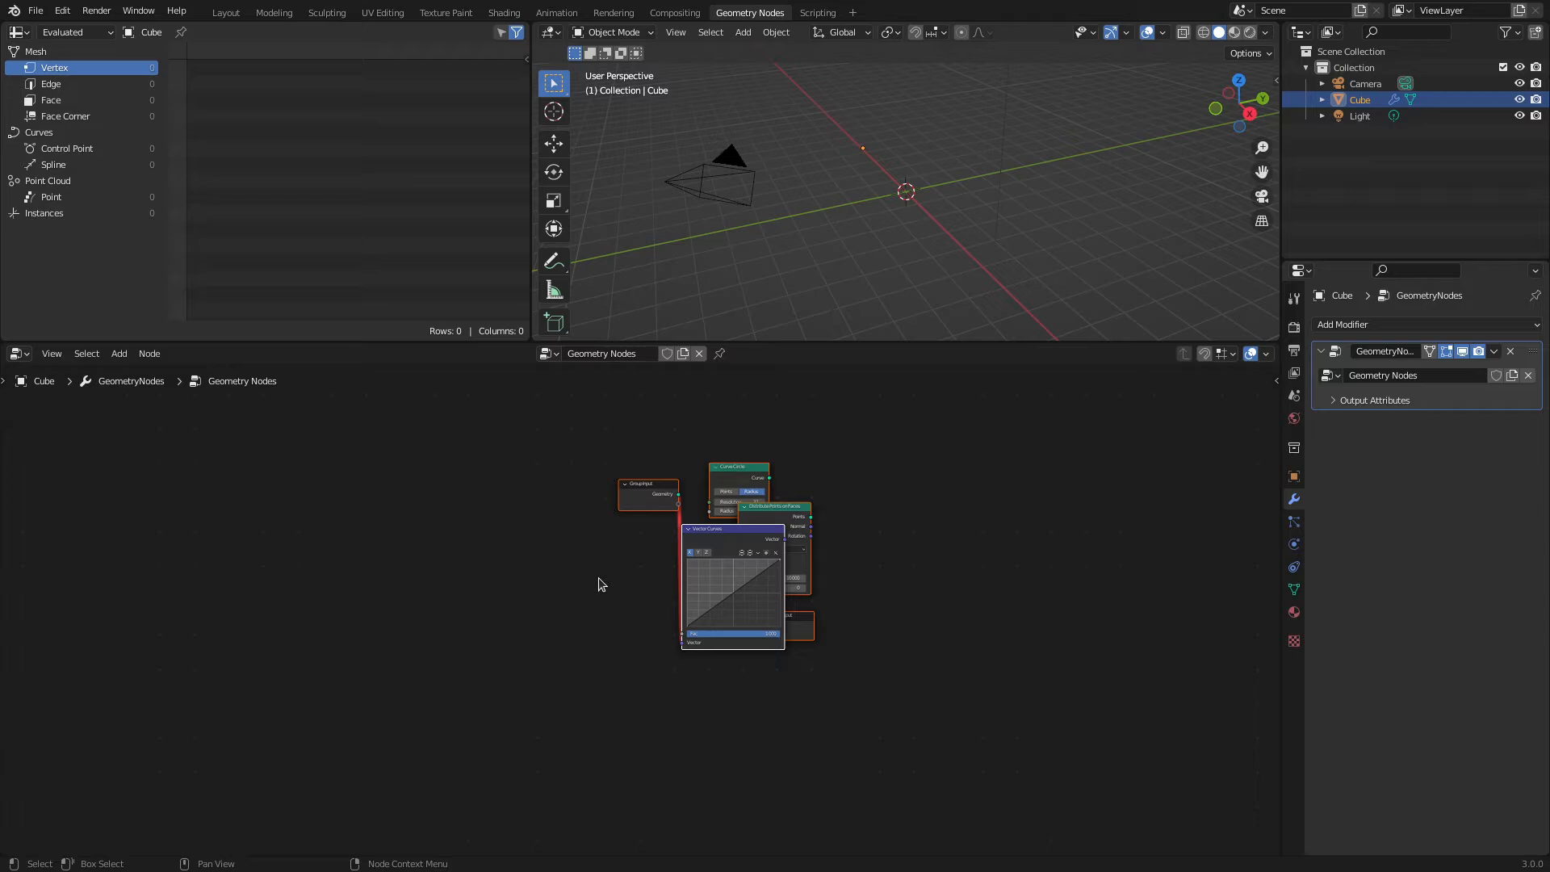
scroll(599, 584, "up", 2)
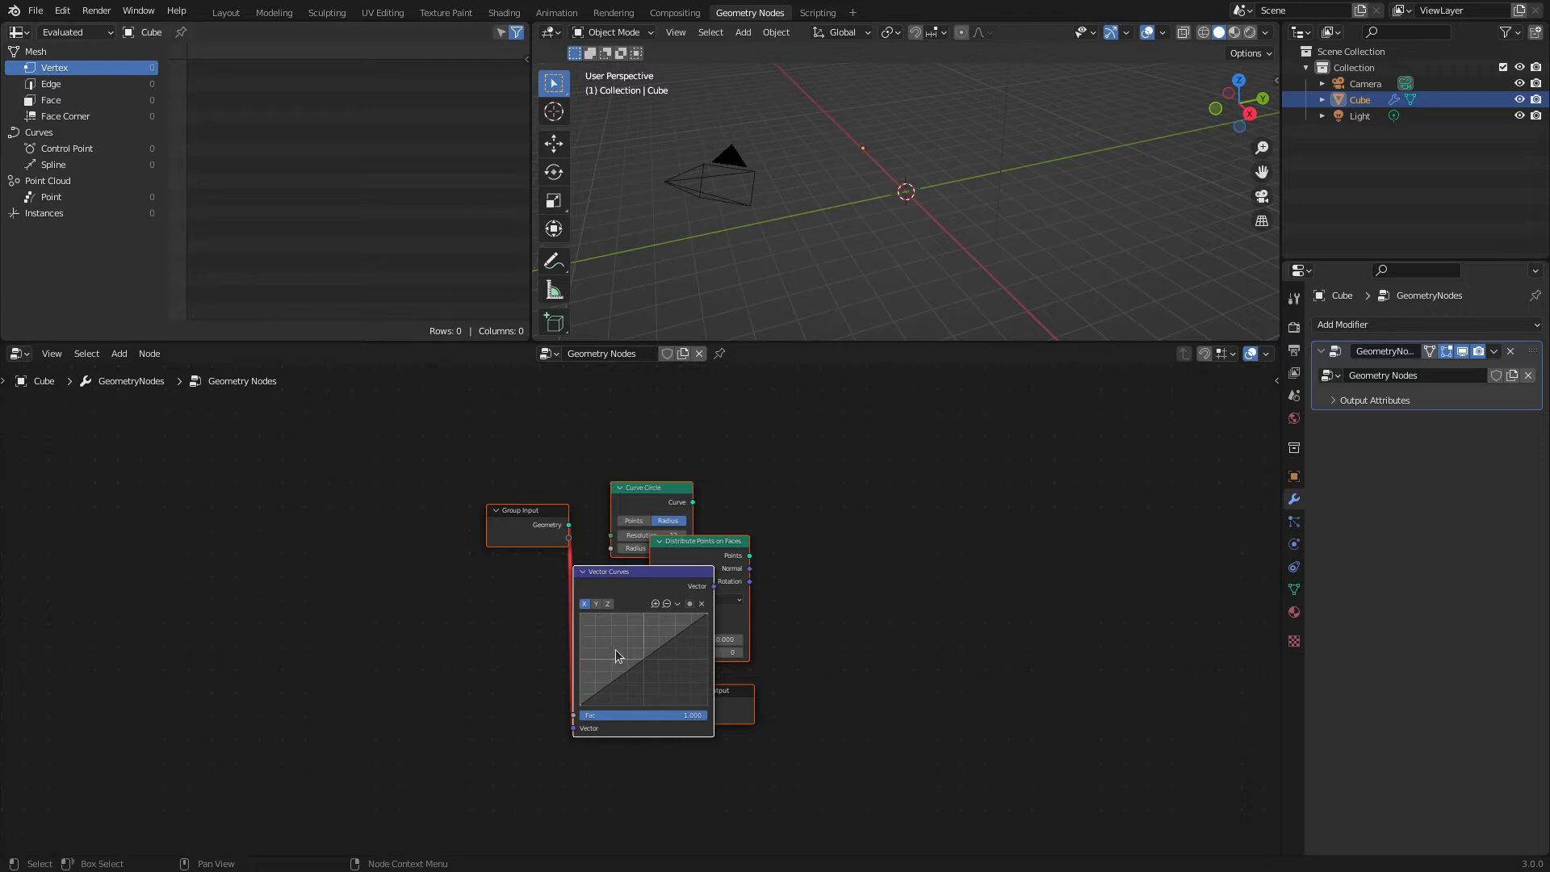
scroll(628, 646, "up", 3)
scroll(627, 646, "up", 1)
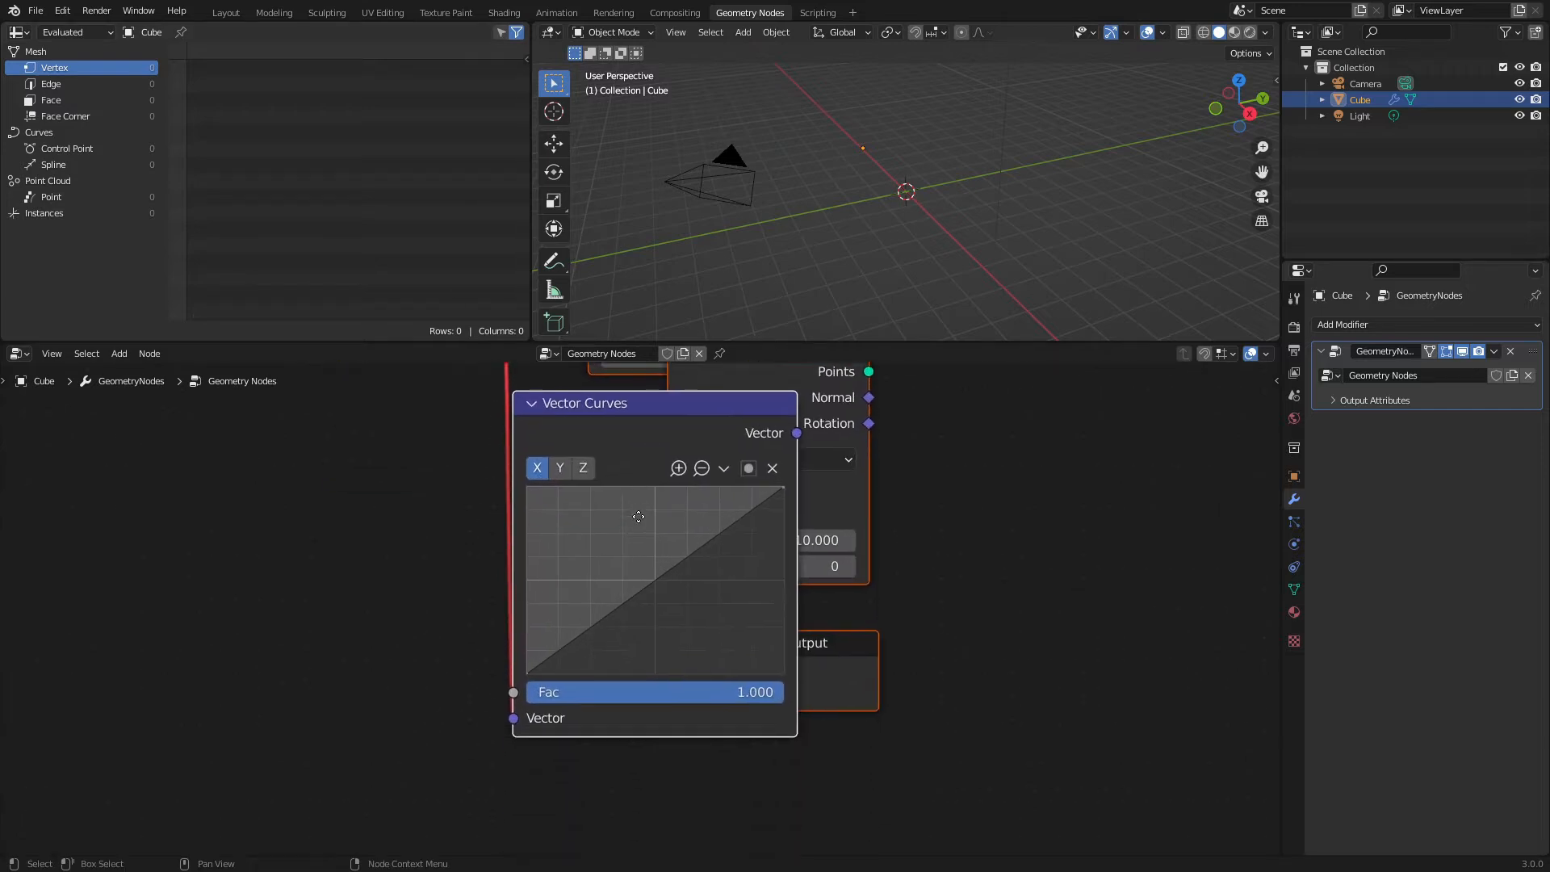
middle_click_drag(639, 516, 662, 535)
left_click(308, 628)
left_click(713, 417)
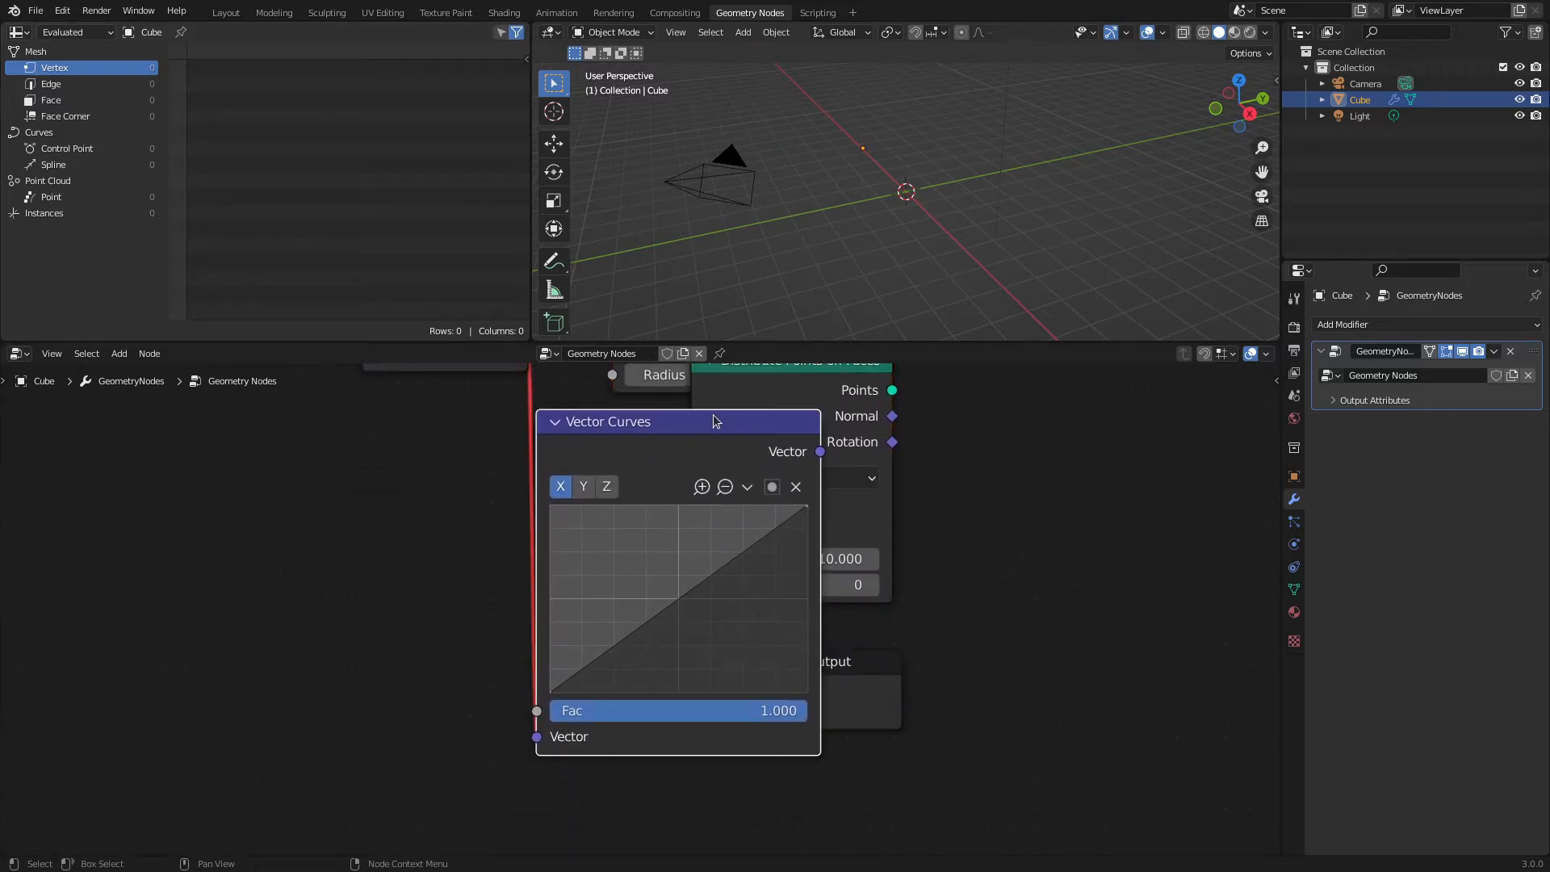
left_click_drag(714, 421, 552, 421)
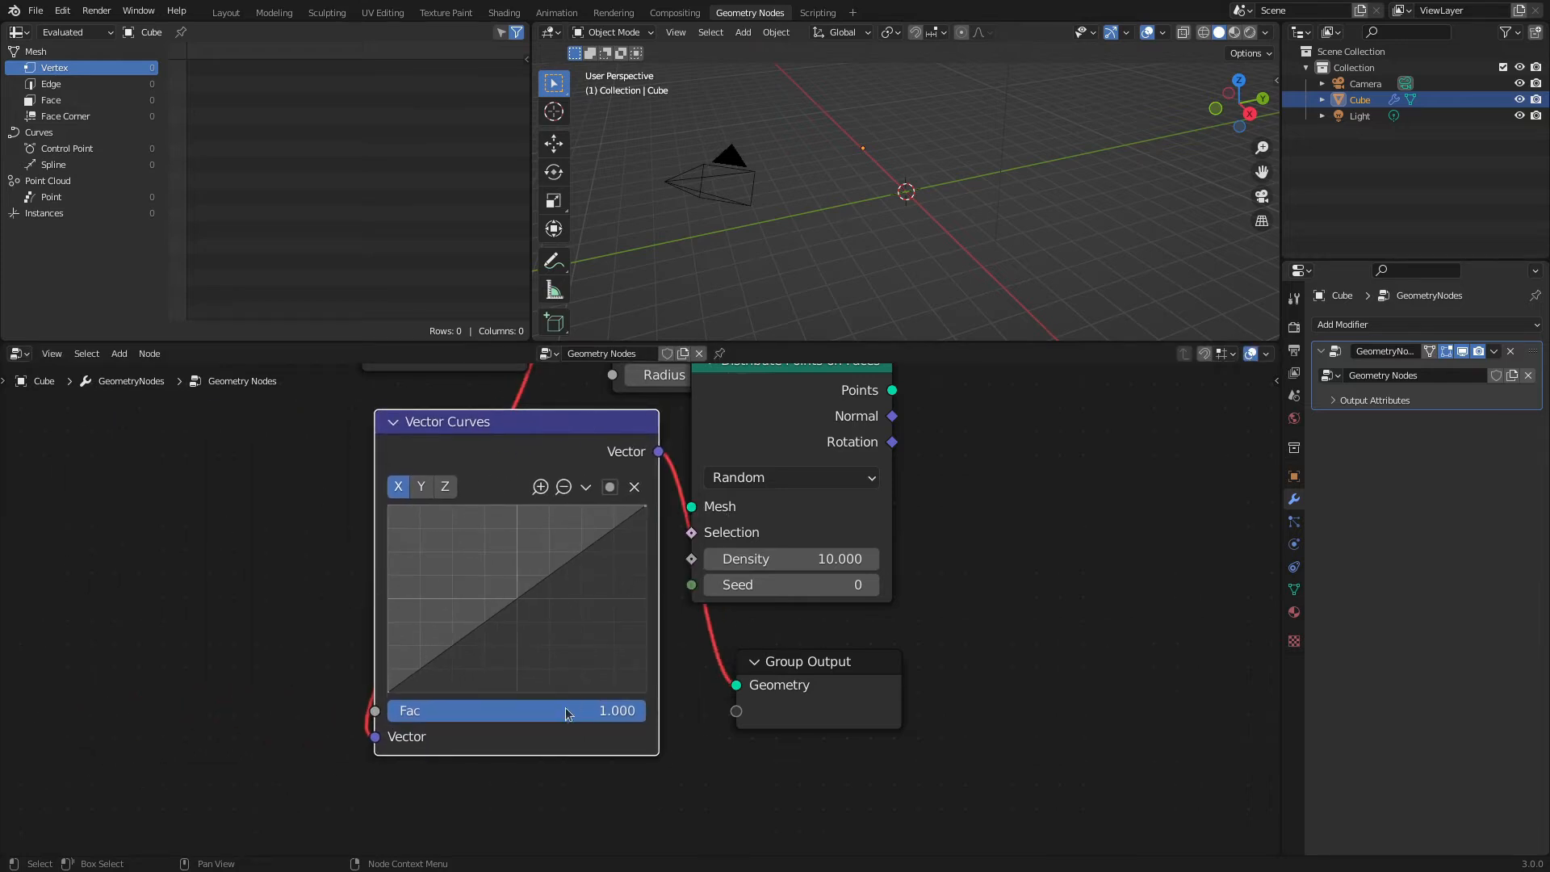
Widen the Vector Curves node to about three times its width by extending its right edge.
left_click(539, 757)
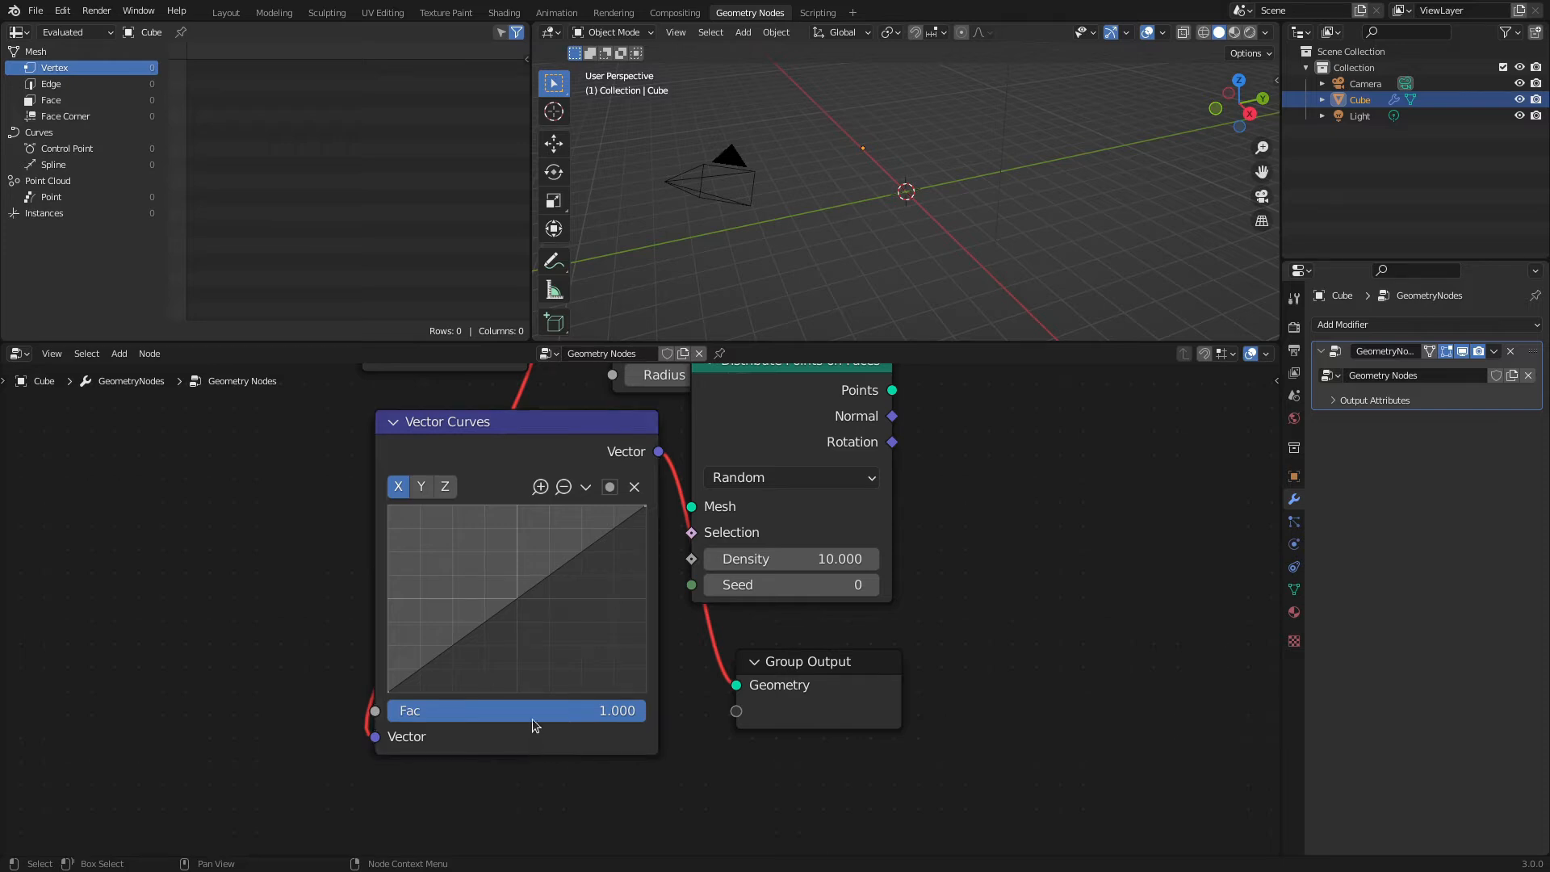
left_click(530, 736)
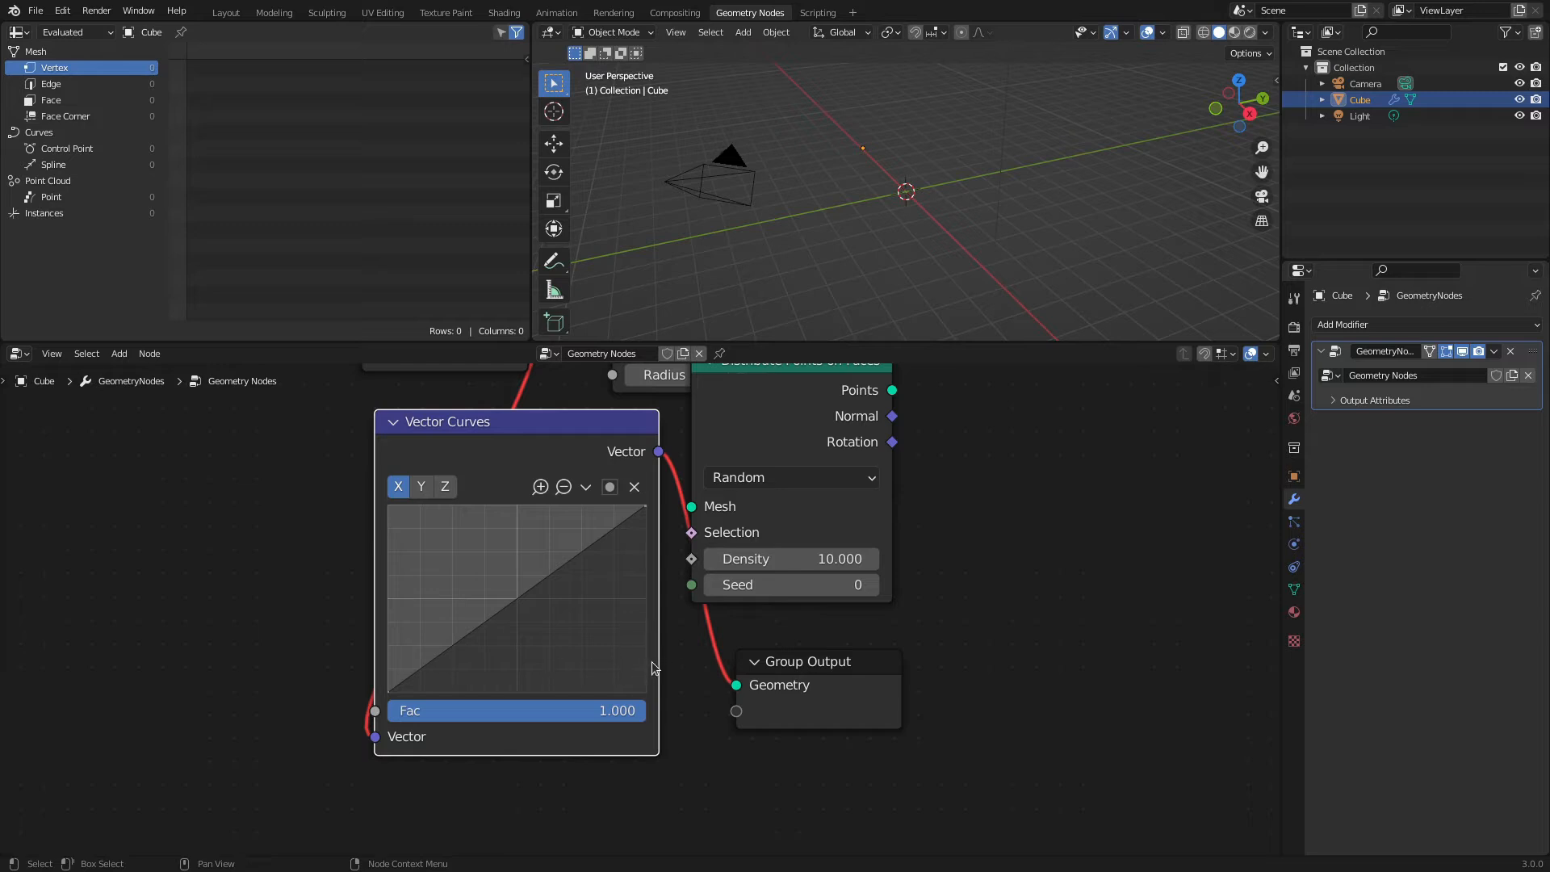
left_click_drag(658, 657, 1219, 636)
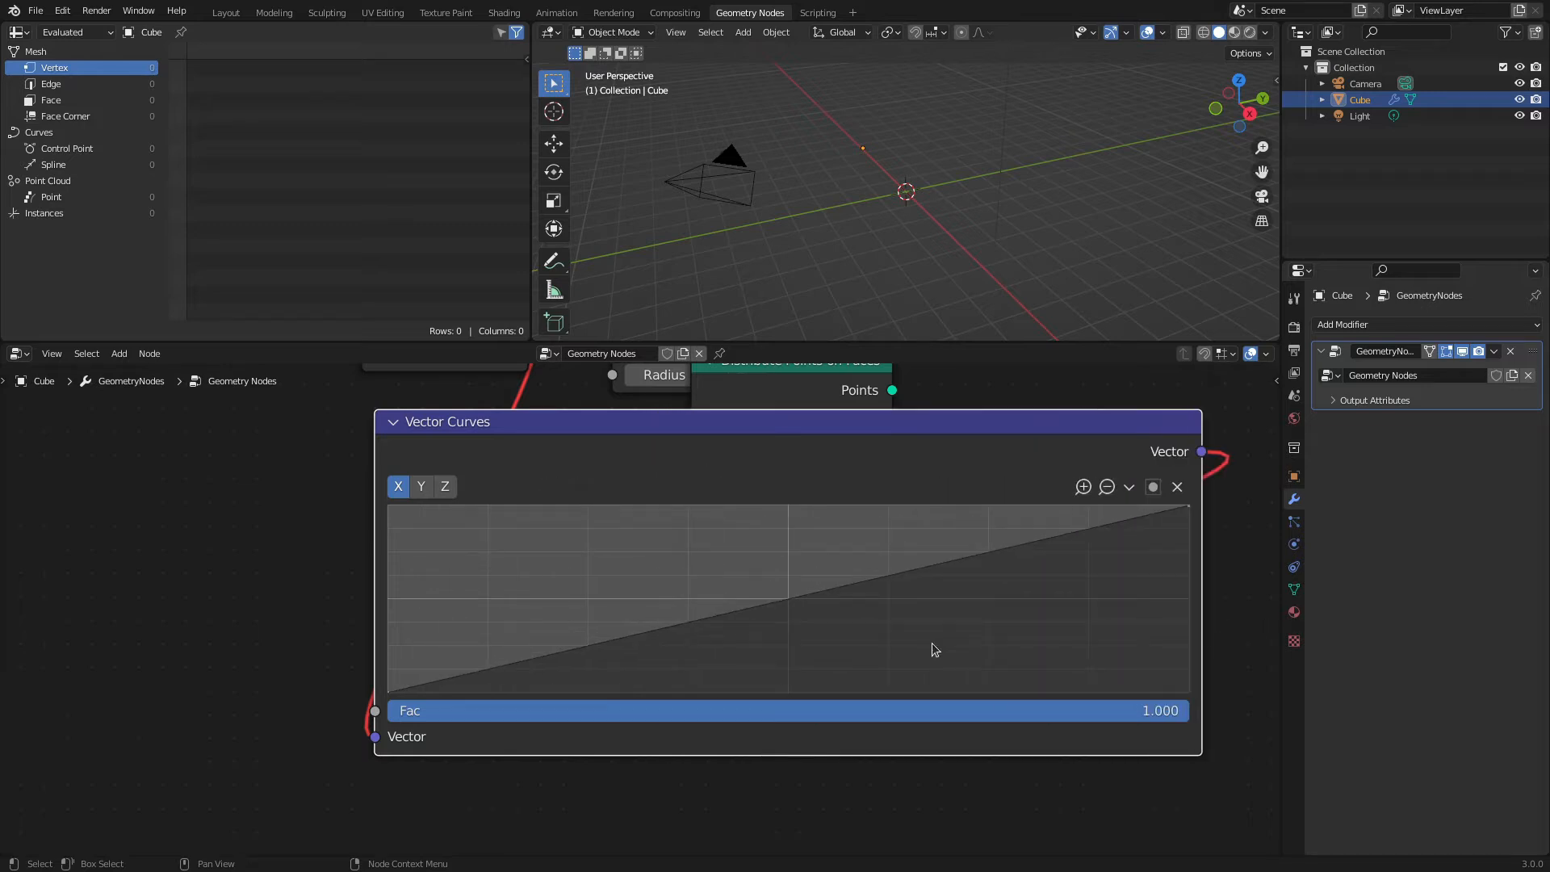
Spread out the node chain with Group Input at the far left, Vector Curves in the middle and Group Output at the right.
scroll(932, 649, "down", 1)
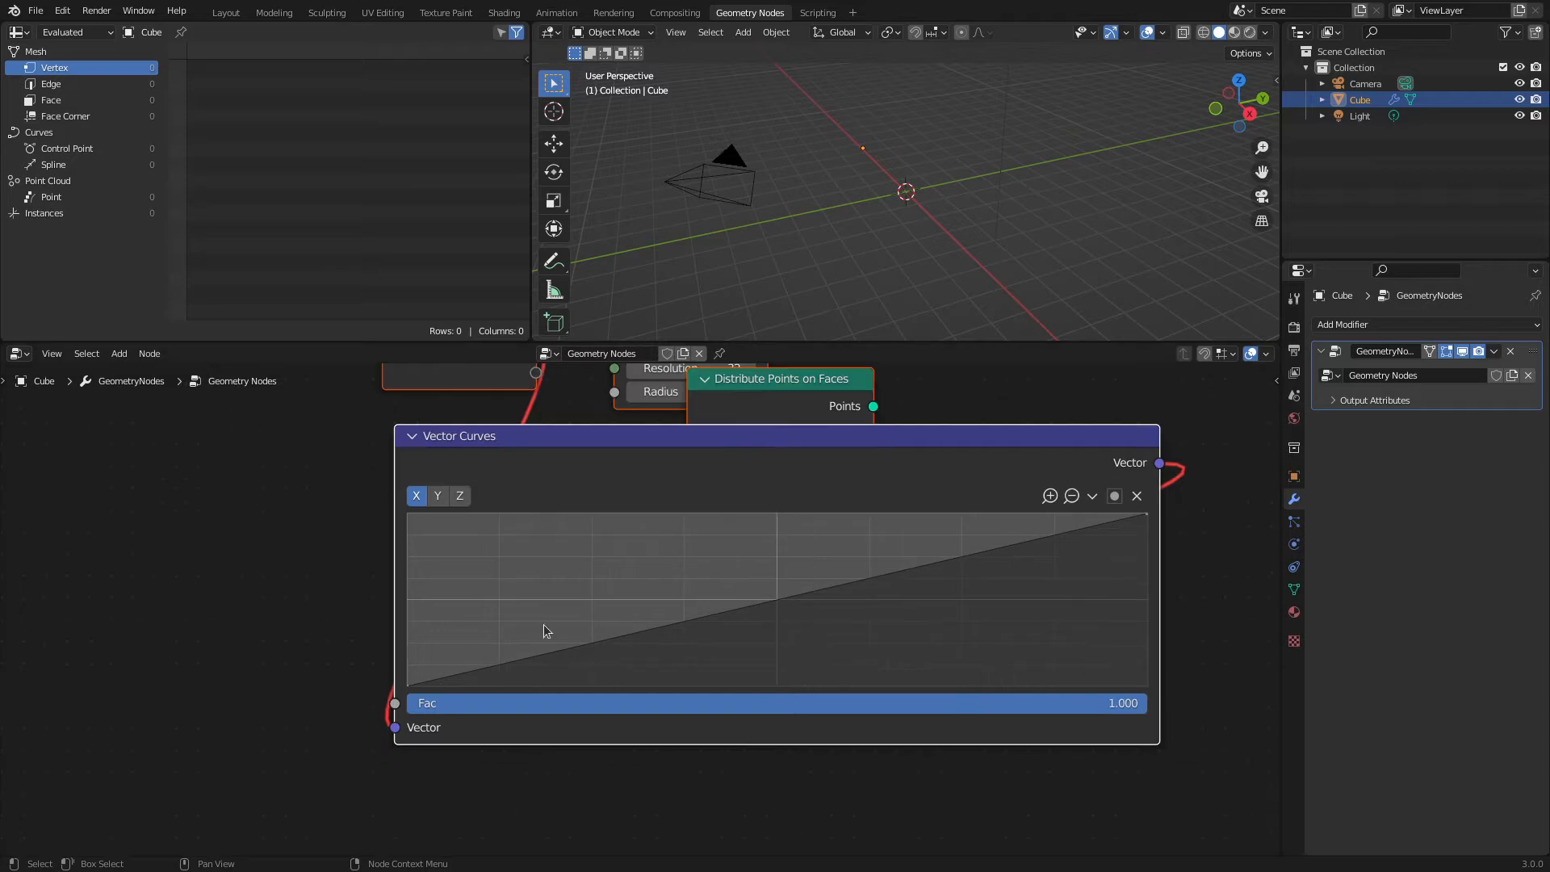
scroll(745, 554, "down", 1)
scroll(748, 506, "down", 2)
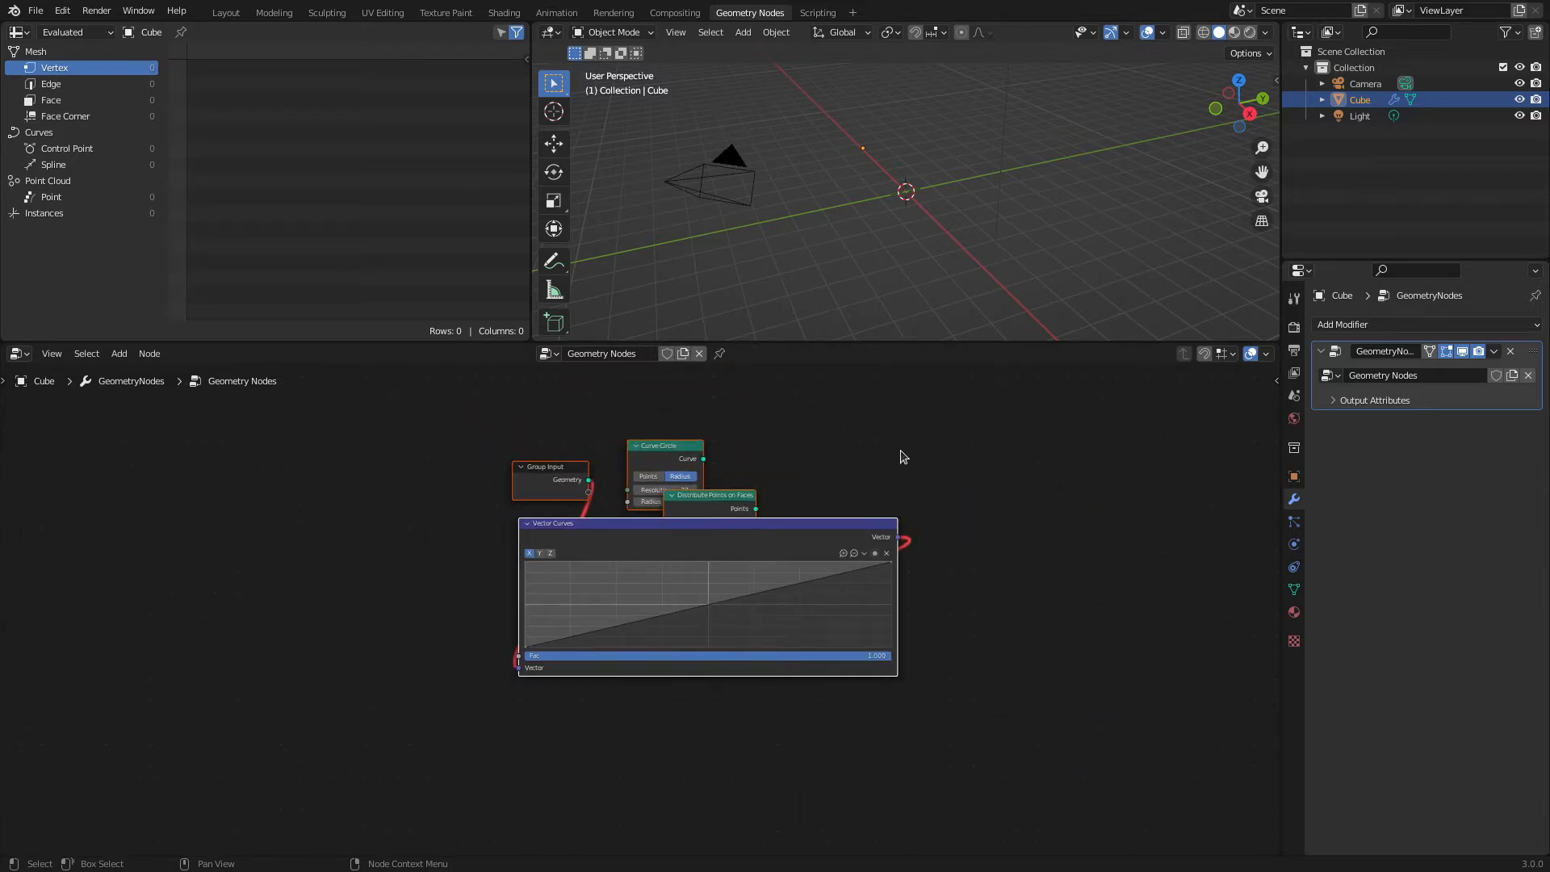
left_click_drag(789, 527, 1083, 466)
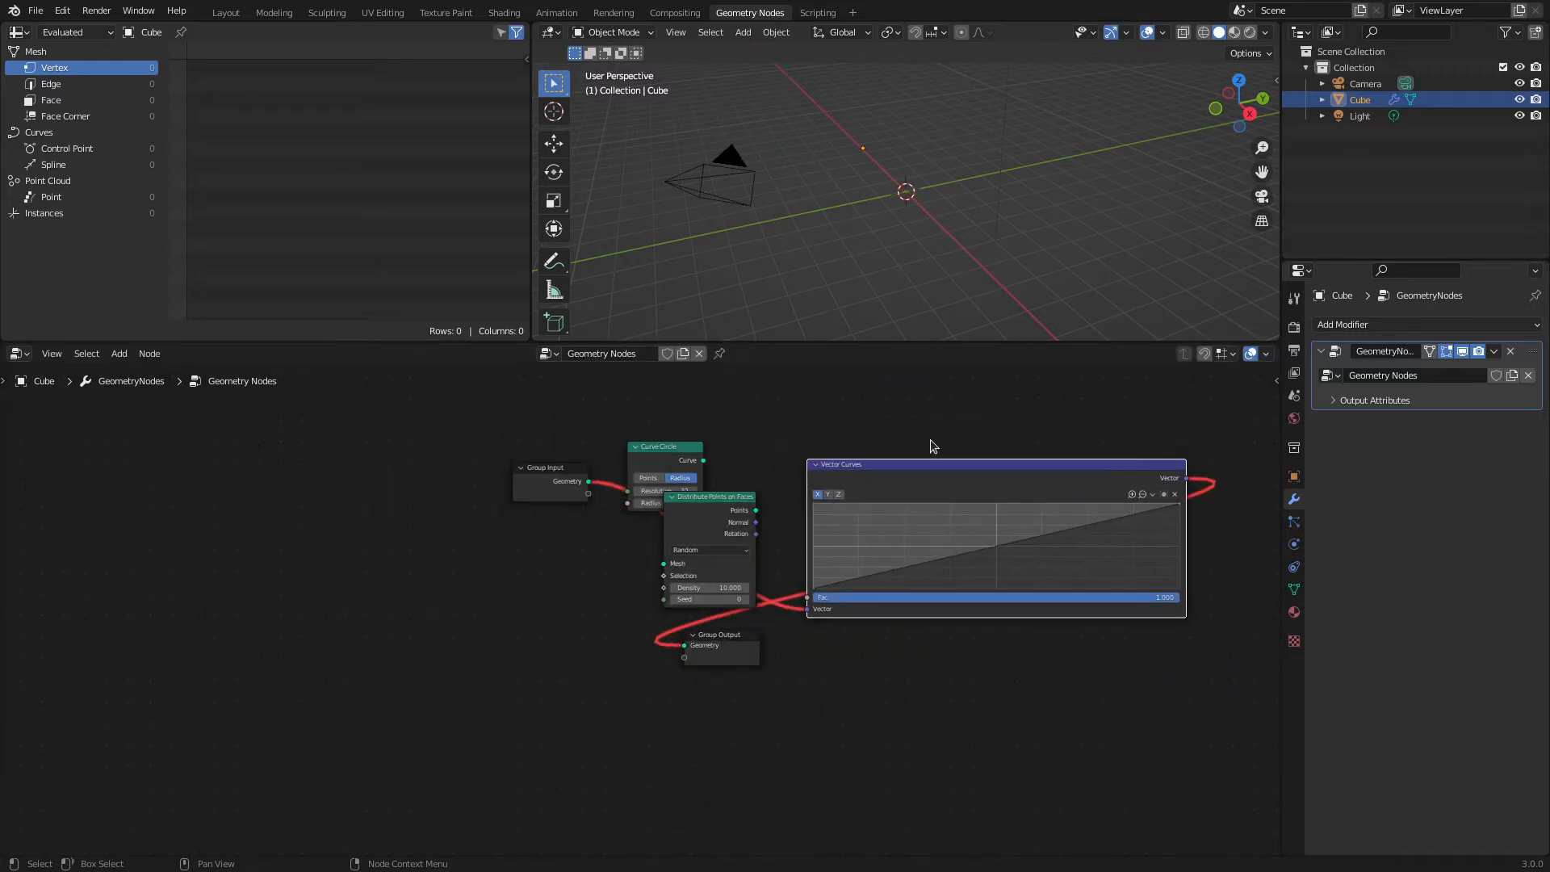
left_click_drag(550, 472, 267, 590)
left_click_drag(983, 466, 502, 689)
left_click_drag(731, 632, 1009, 559)
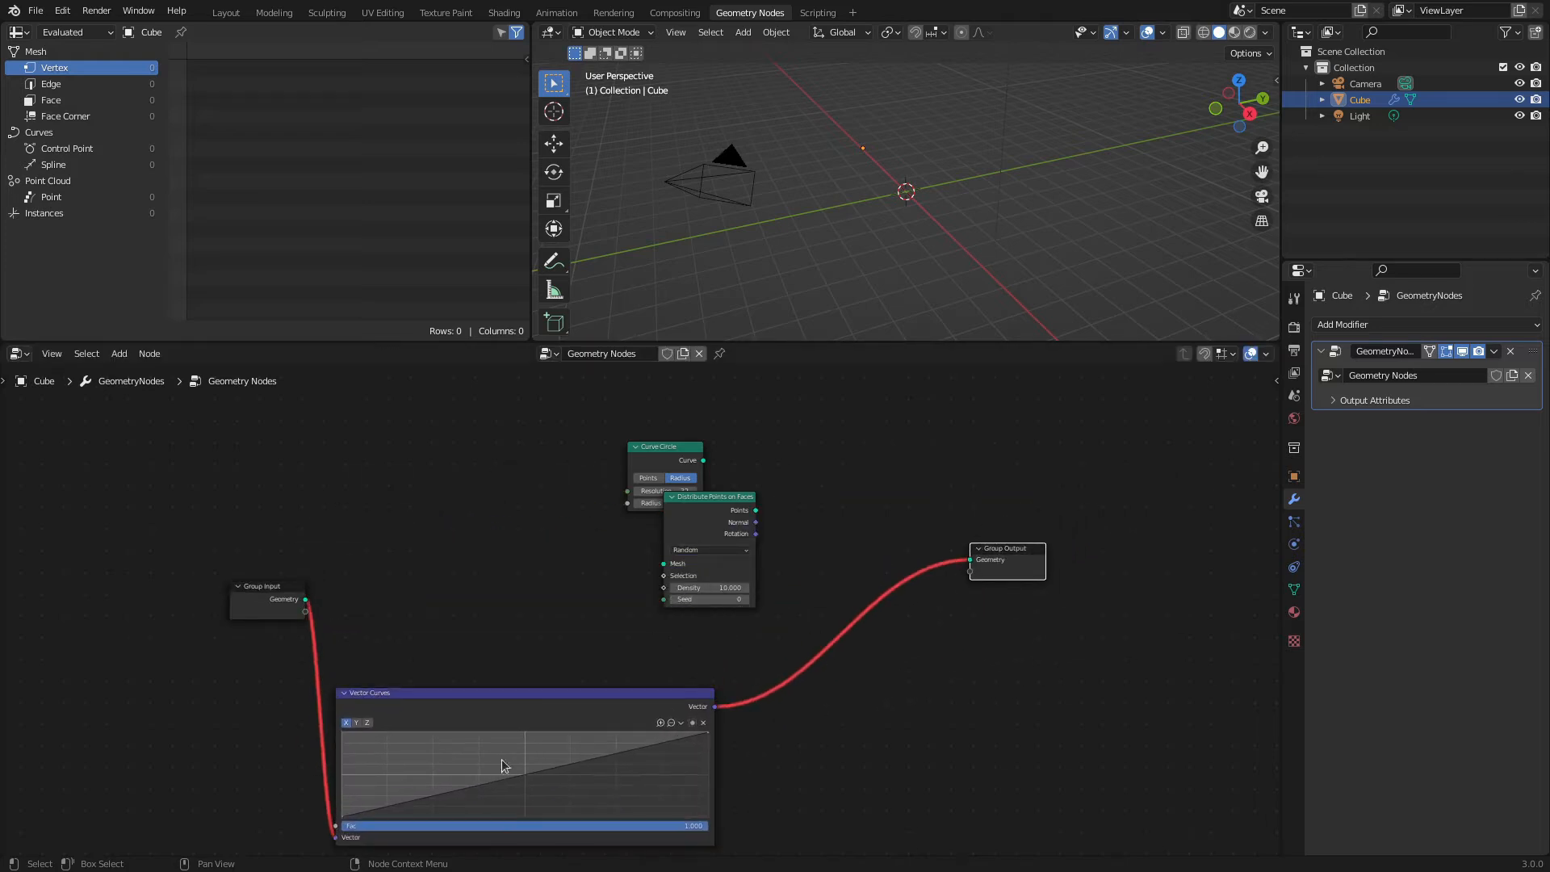
left_click_drag(515, 693, 560, 524)
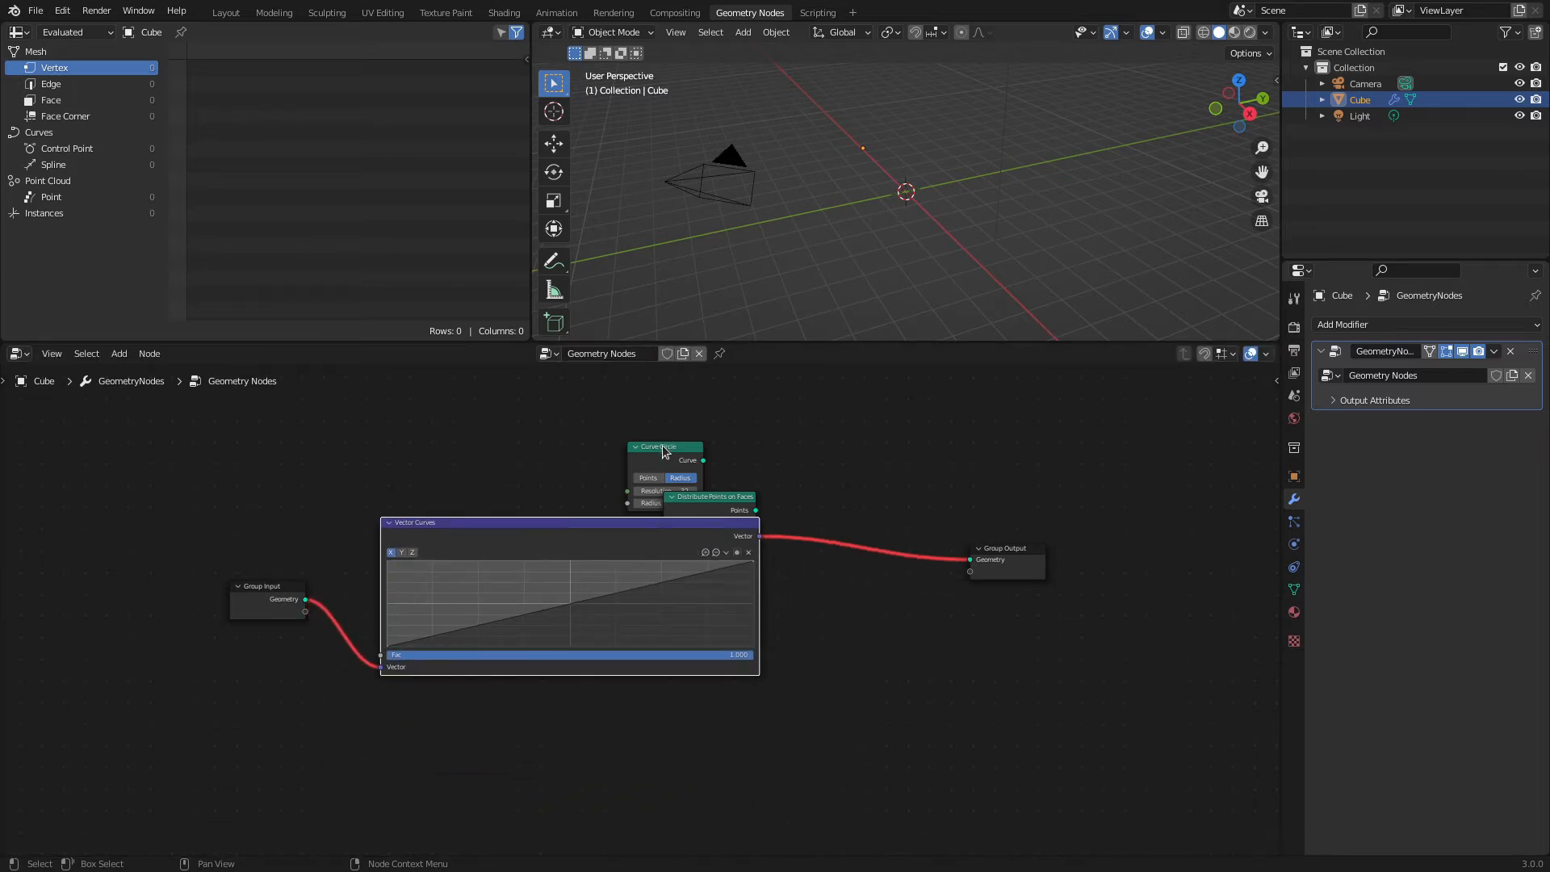
Insert Curve Circle into the link before Group Output and Distribute Points on Faces into the link after Group Input.
left_click_drag(666, 451, 871, 548)
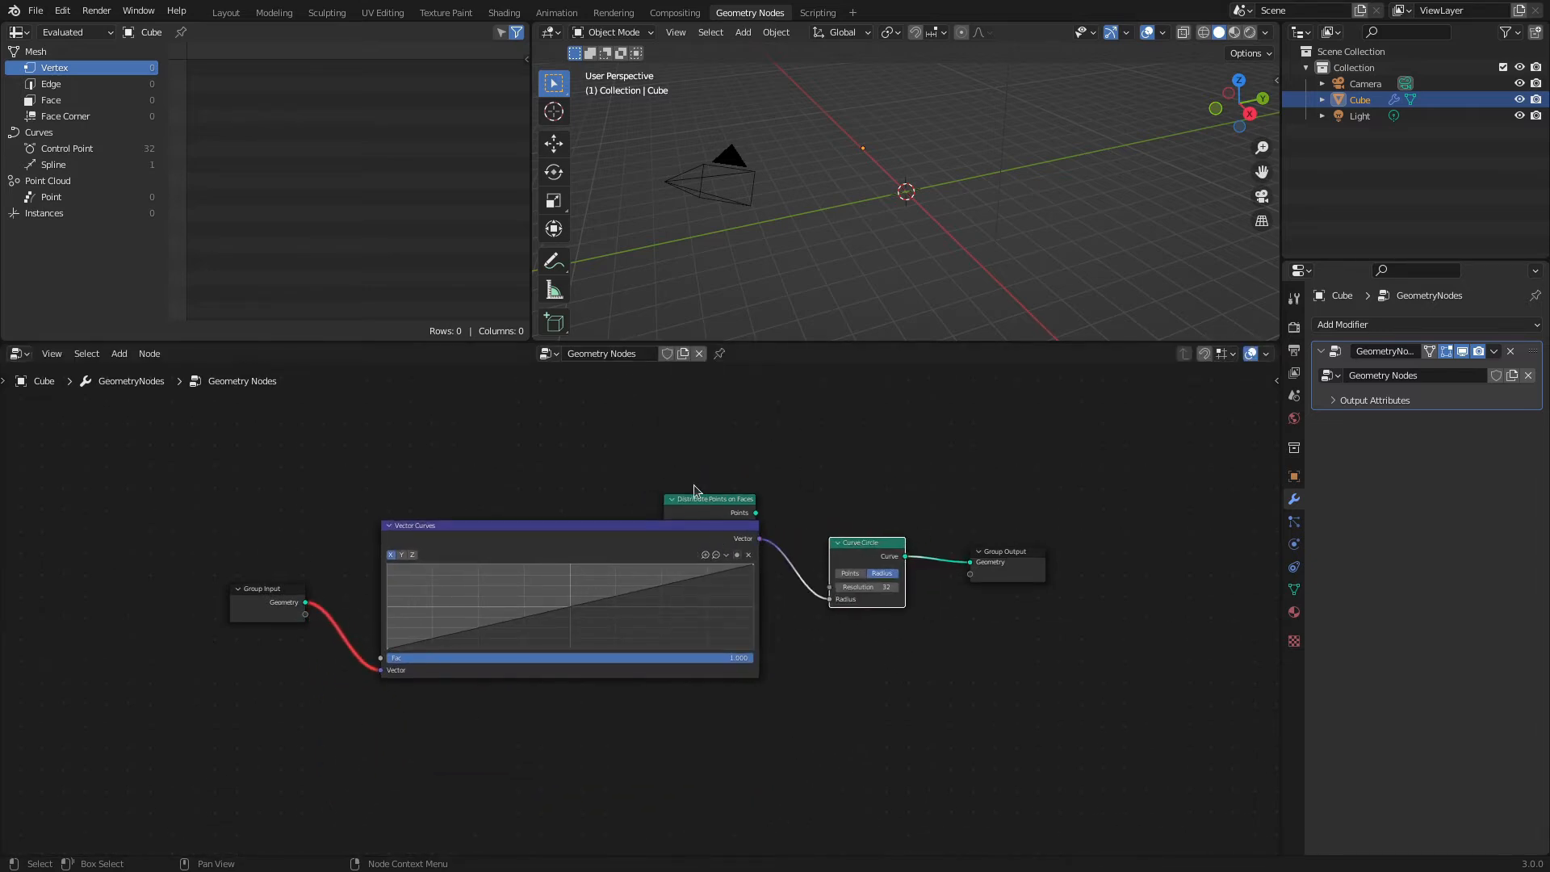
left_click_drag(699, 499, 357, 600)
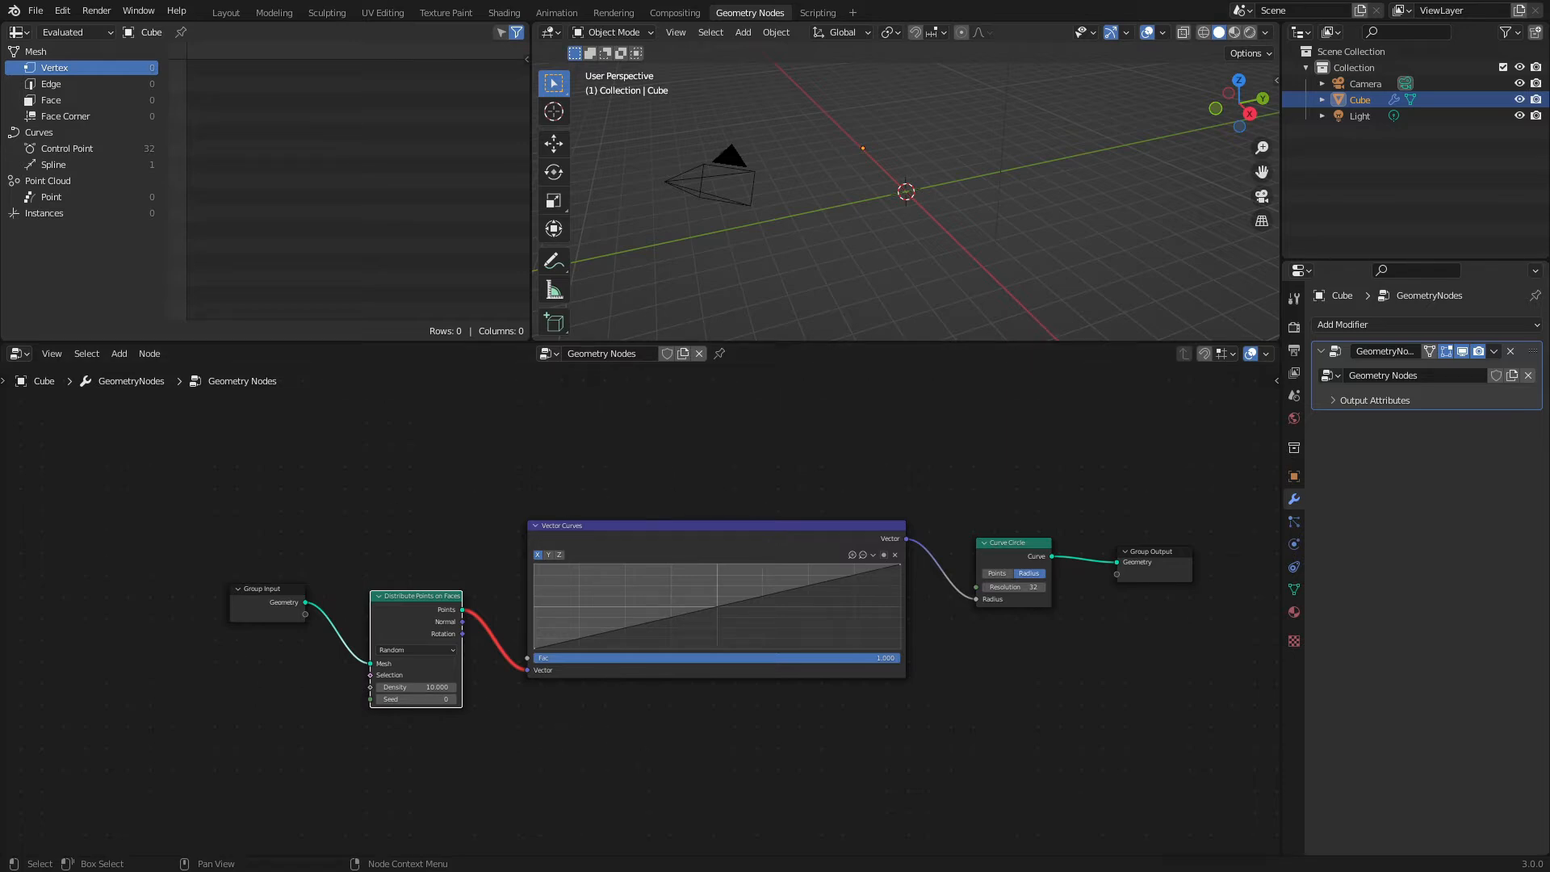
Delete the three nodes between Group Input and Group Output, and bring the two remaining nodes close together.
left_click_drag(321, 431, 1066, 789)
key("Delete")
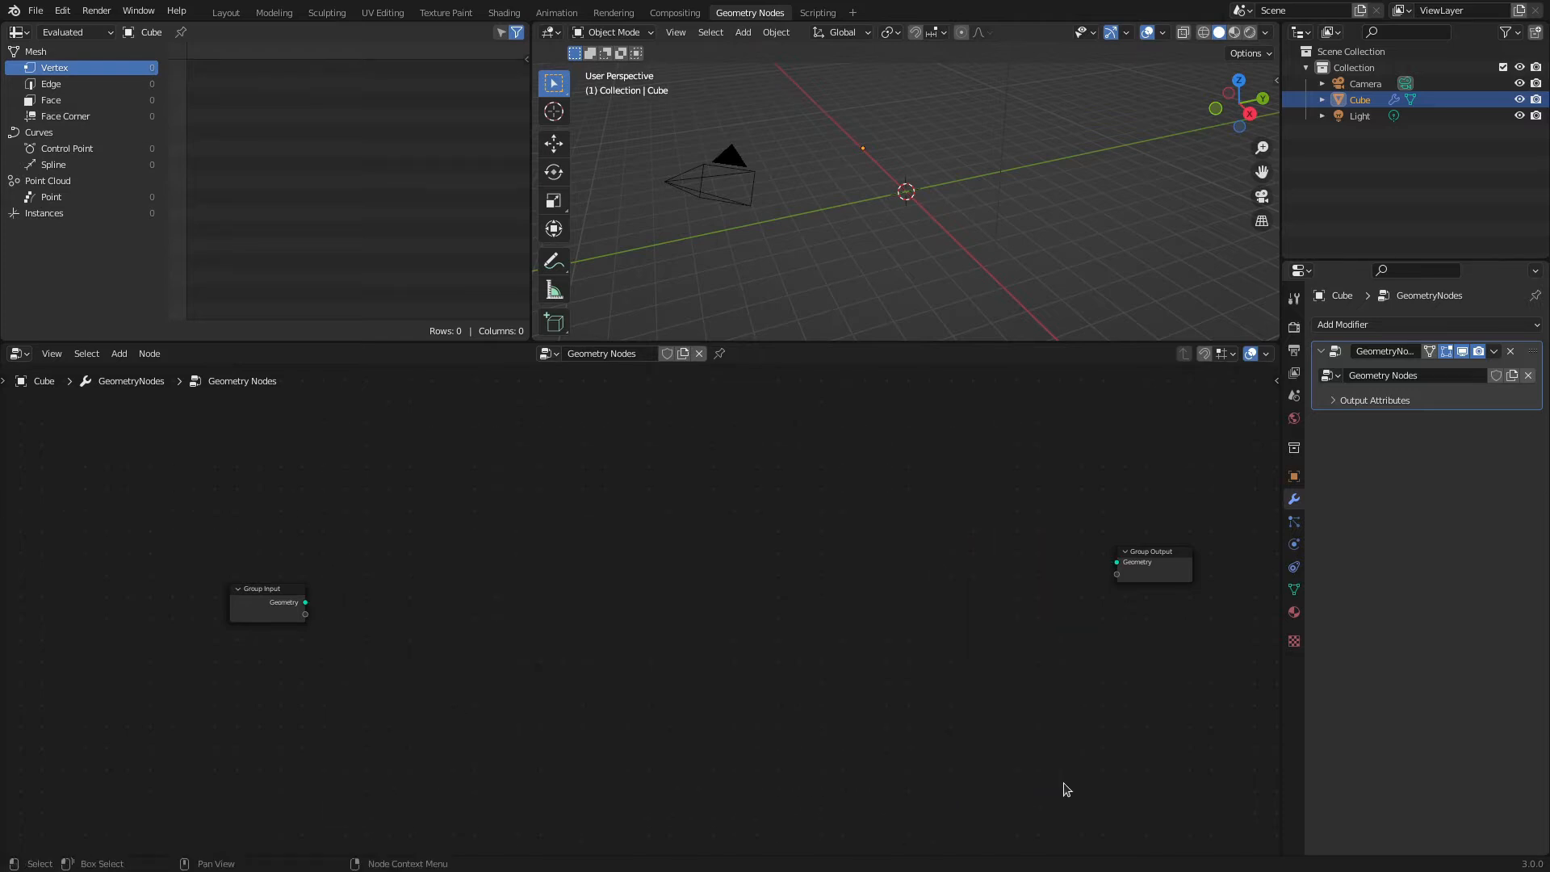
left_click_drag(275, 594, 554, 556)
left_click_drag(1143, 552, 683, 543)
Connect the Geometry output of Group Input to the Geometry input of Group Output.
scroll(627, 568, "up", 3)
scroll(627, 569, "up", 7)
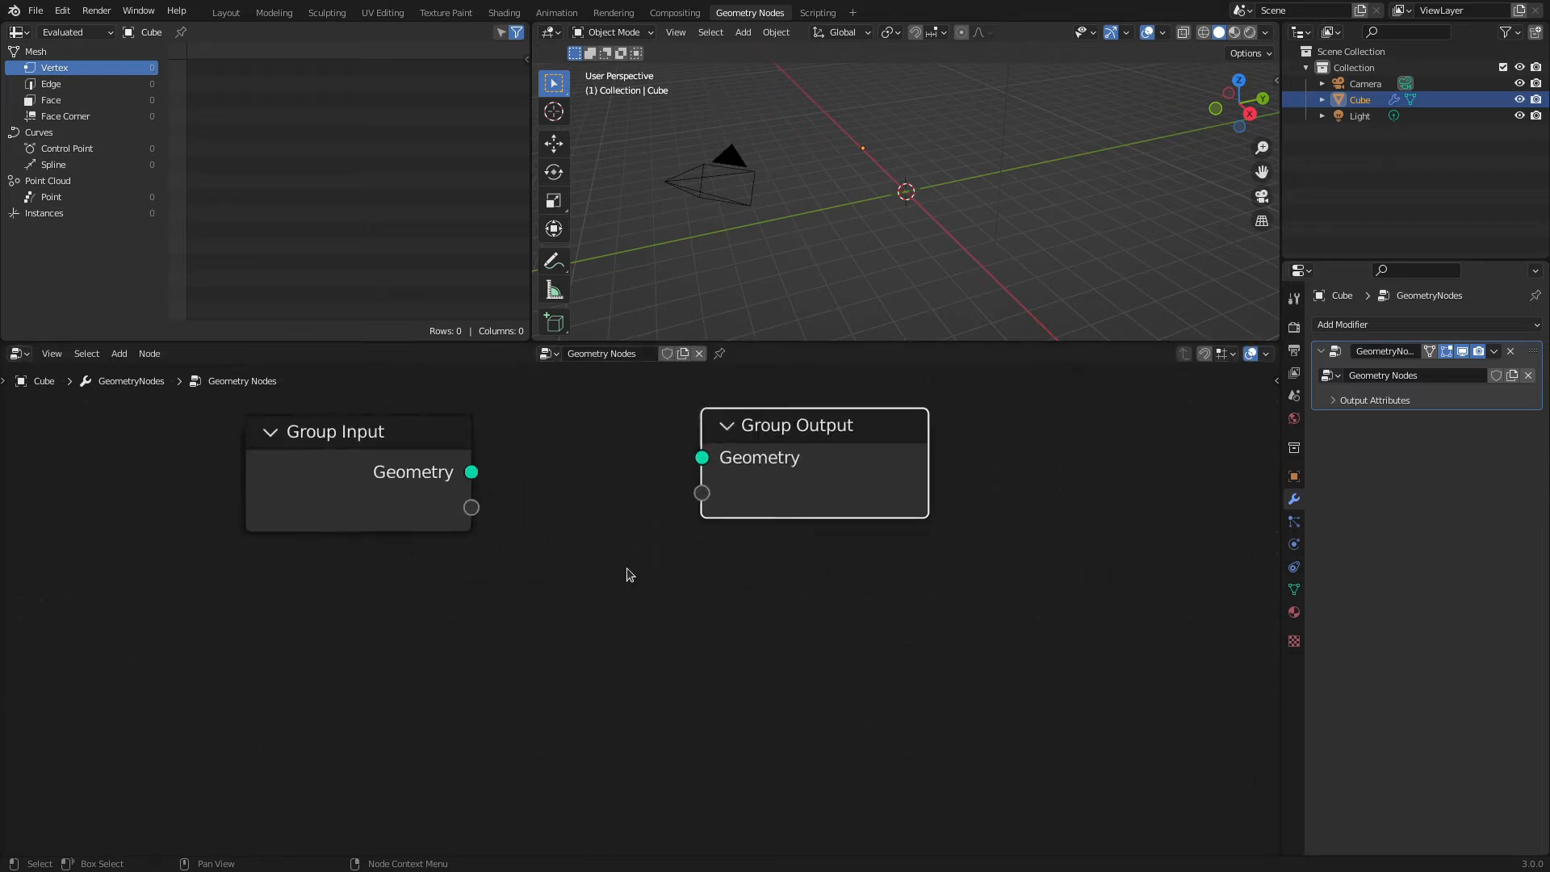
scroll(549, 455, "up", 1)
middle_click_drag(550, 460, 643, 581)
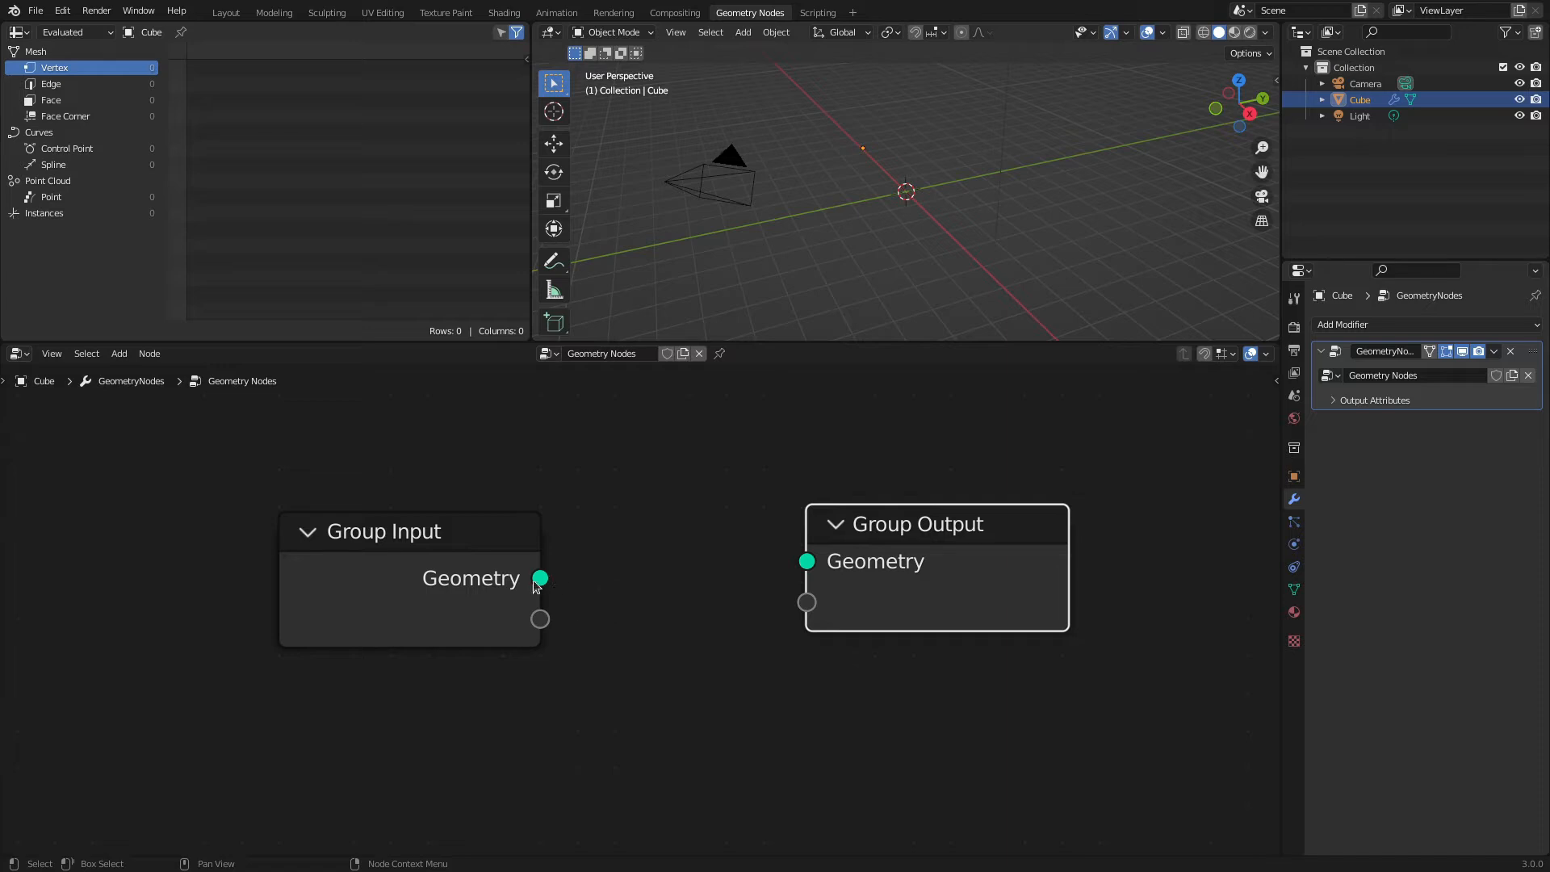
mouse_move(544, 579)
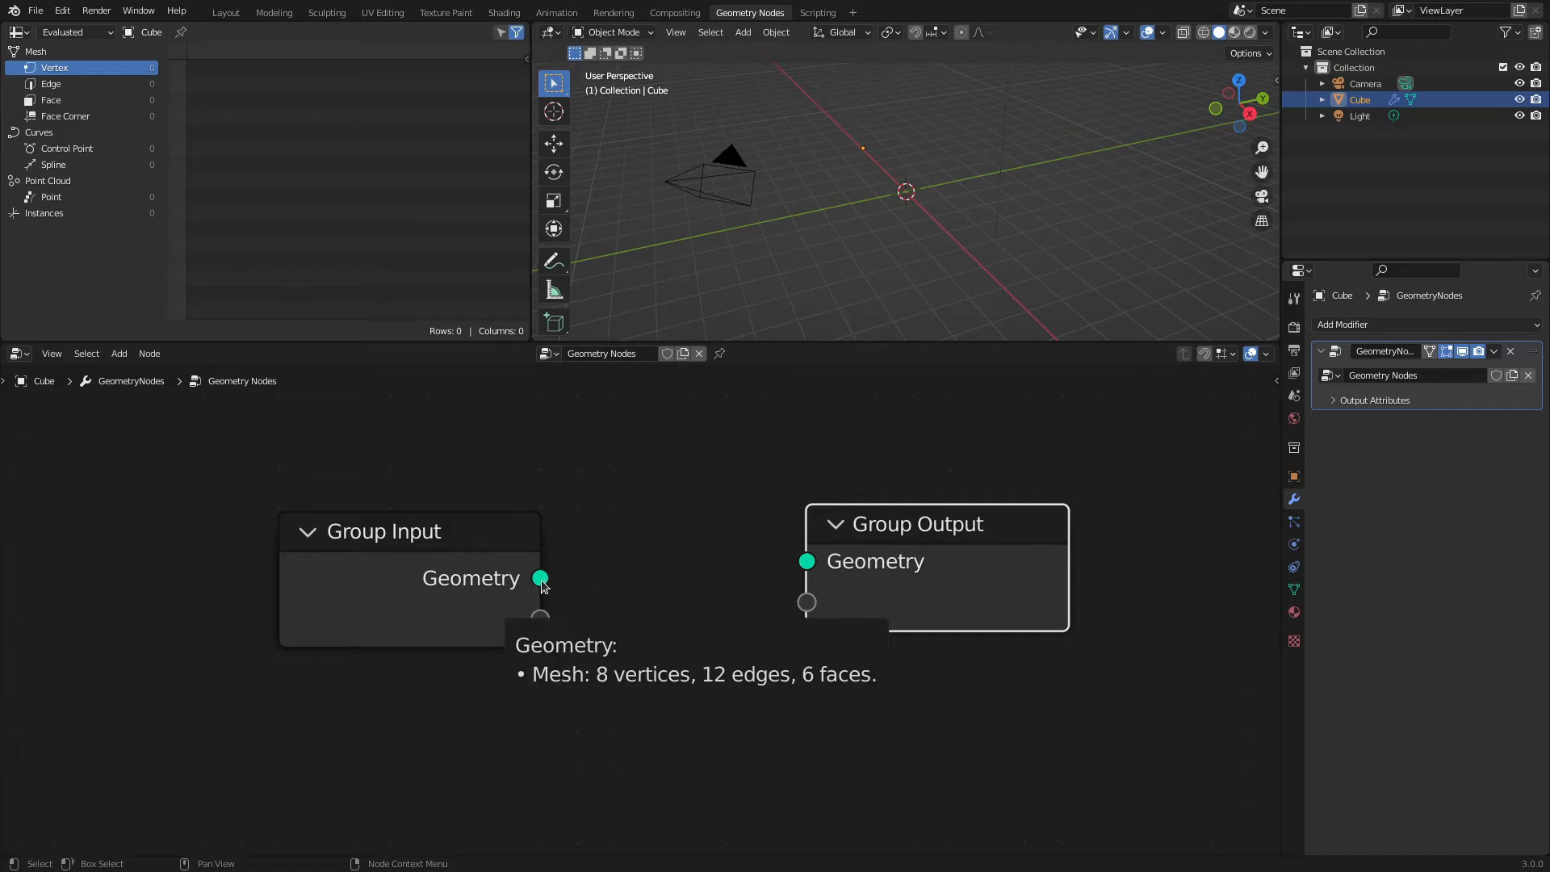
left_click_drag(541, 578, 808, 568)
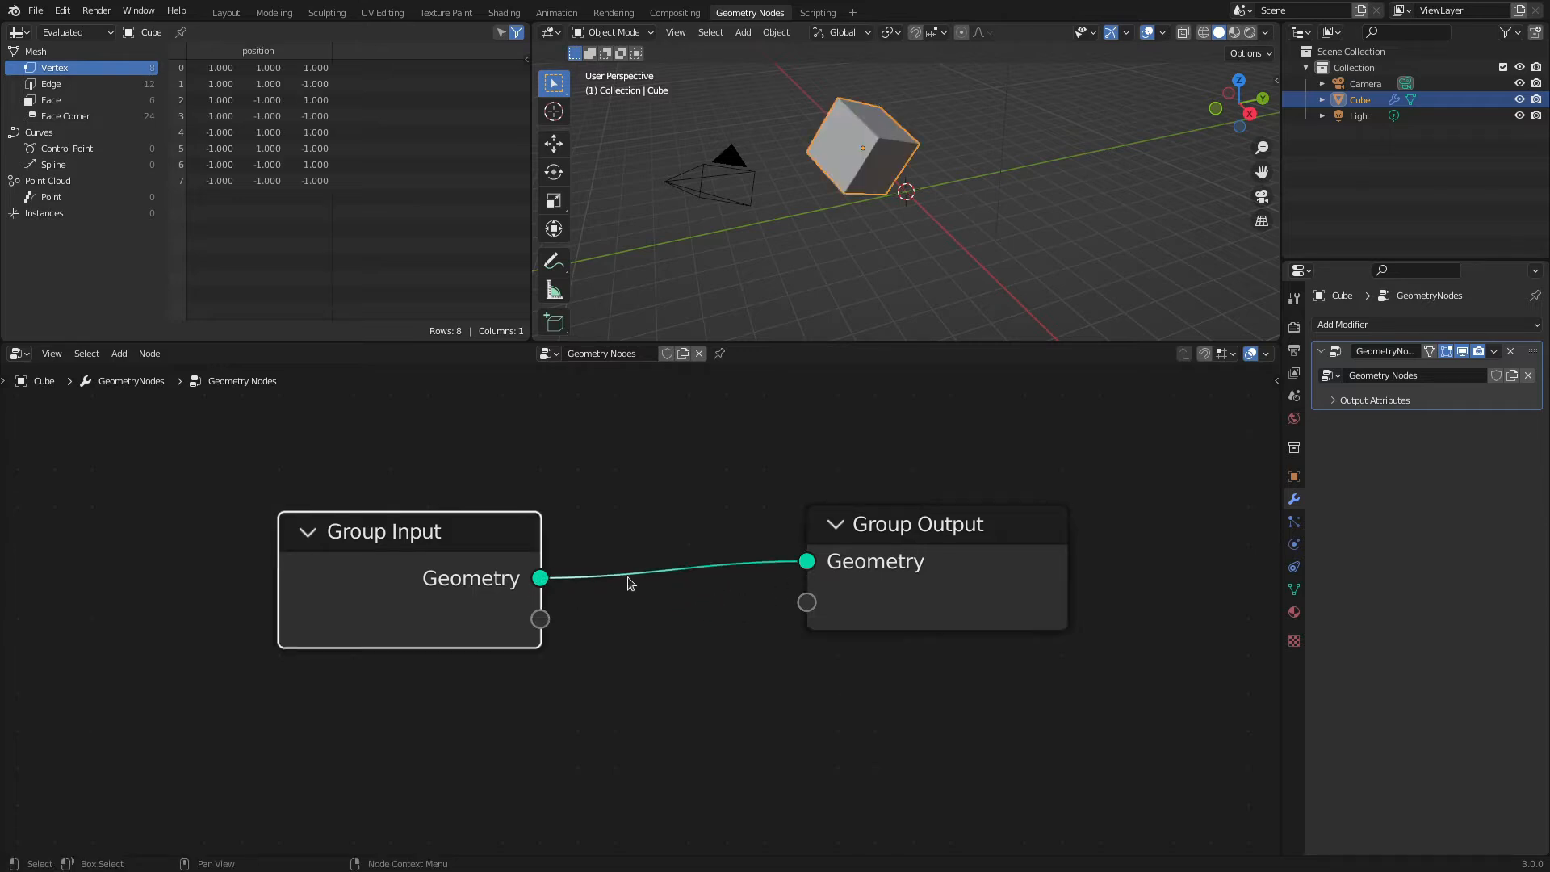
Link the Group Input's Geometry output to the empty Group Output socket three more times, adding three Geometry inputs.
mouse_move(810, 569)
left_click_drag(540, 578, 809, 606)
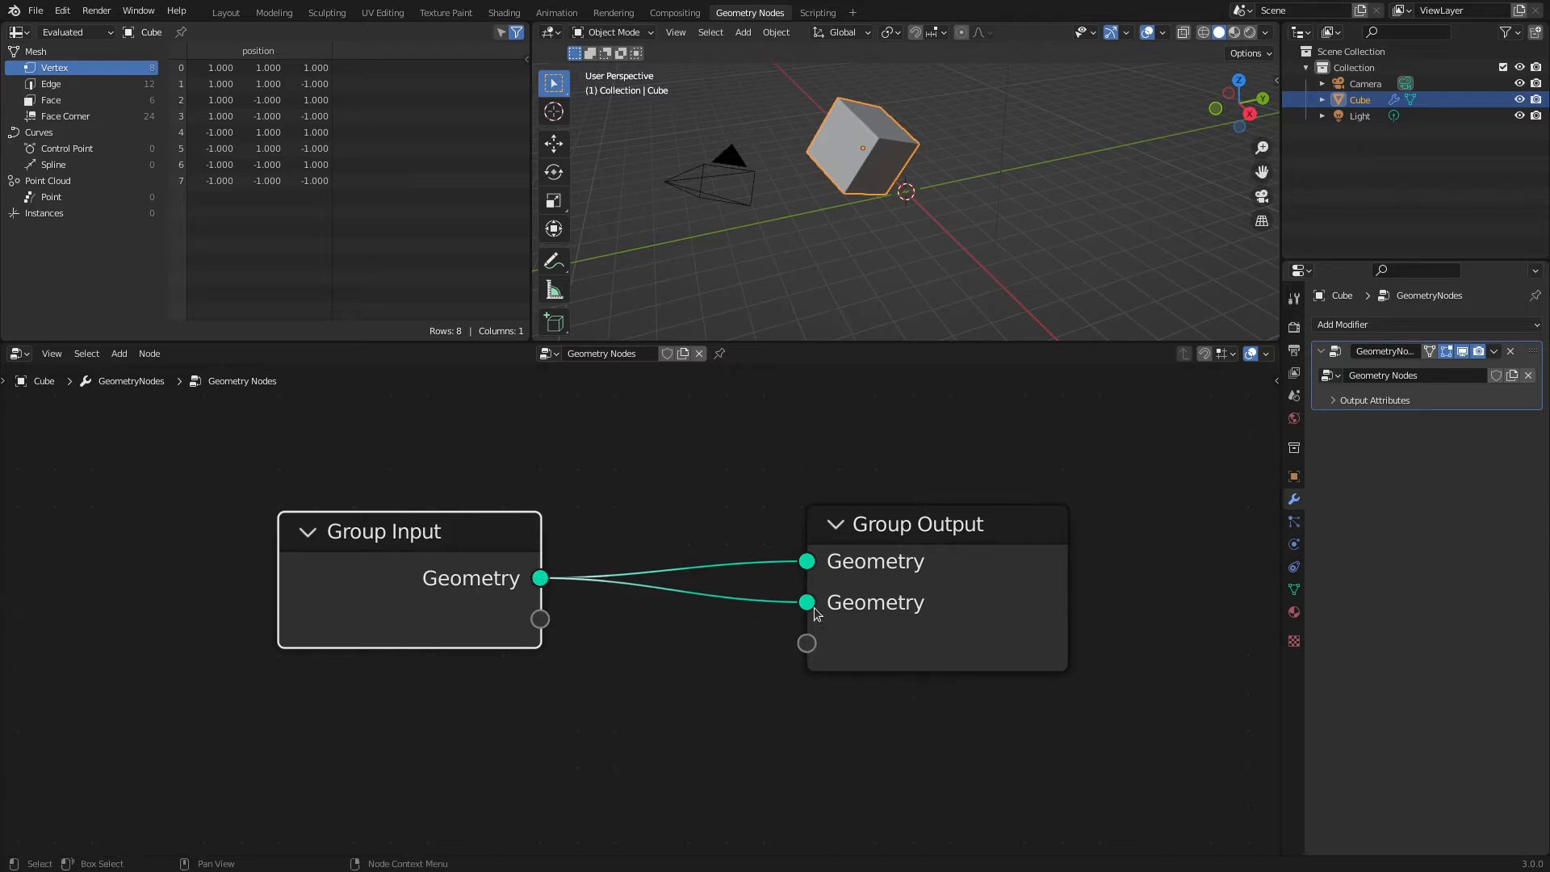
left_click_drag(540, 578, 807, 643)
left_click_drag(540, 578, 807, 684)
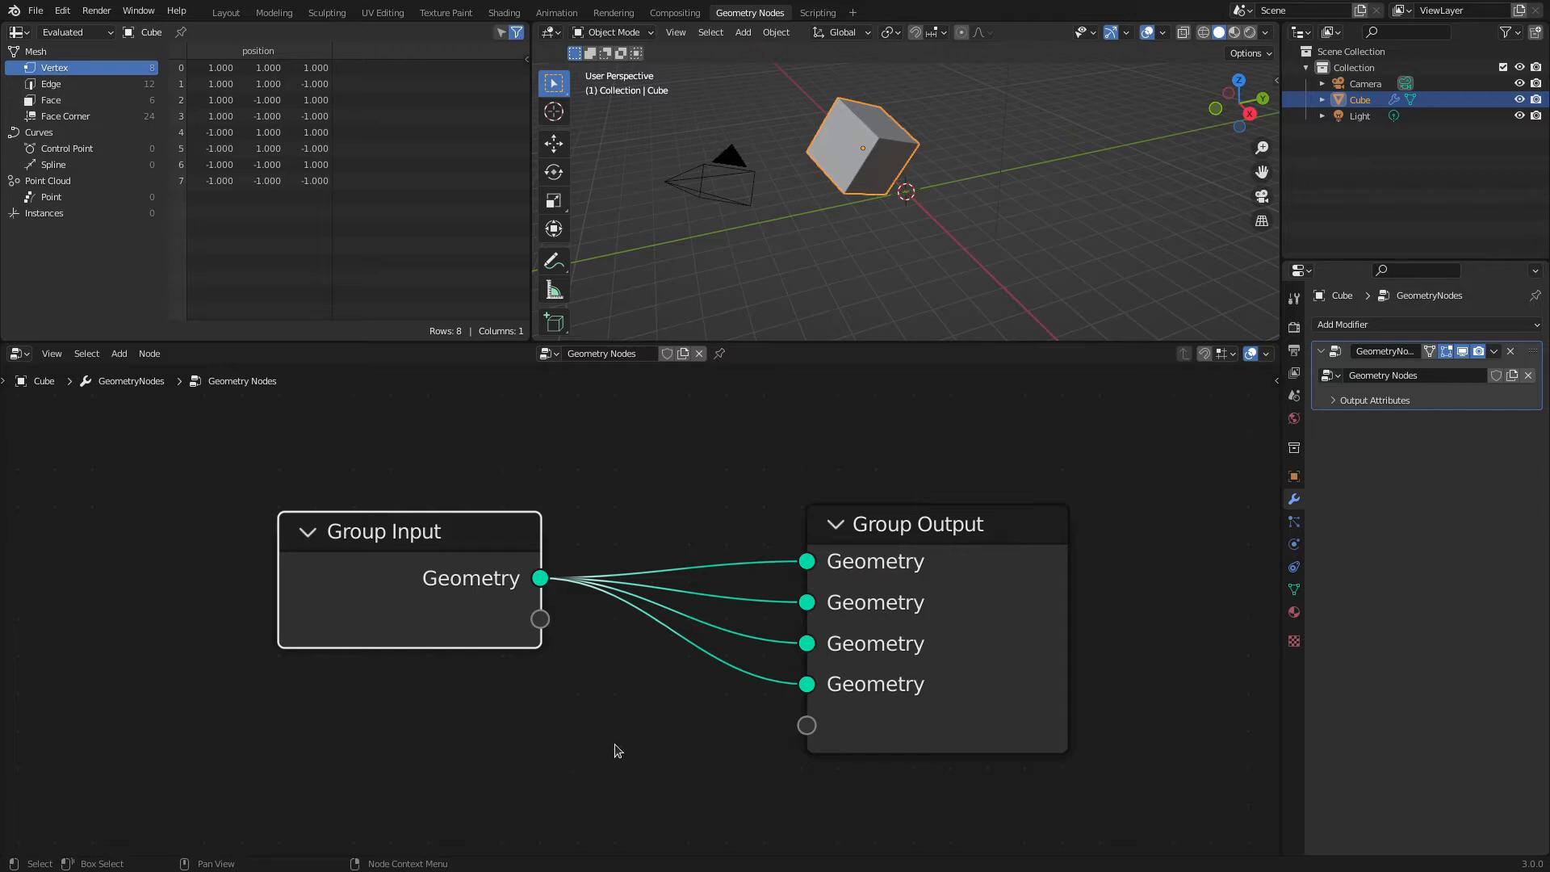
Add a Join Geometry node and place it unconnected above the Group Output node.
key("shift+a")
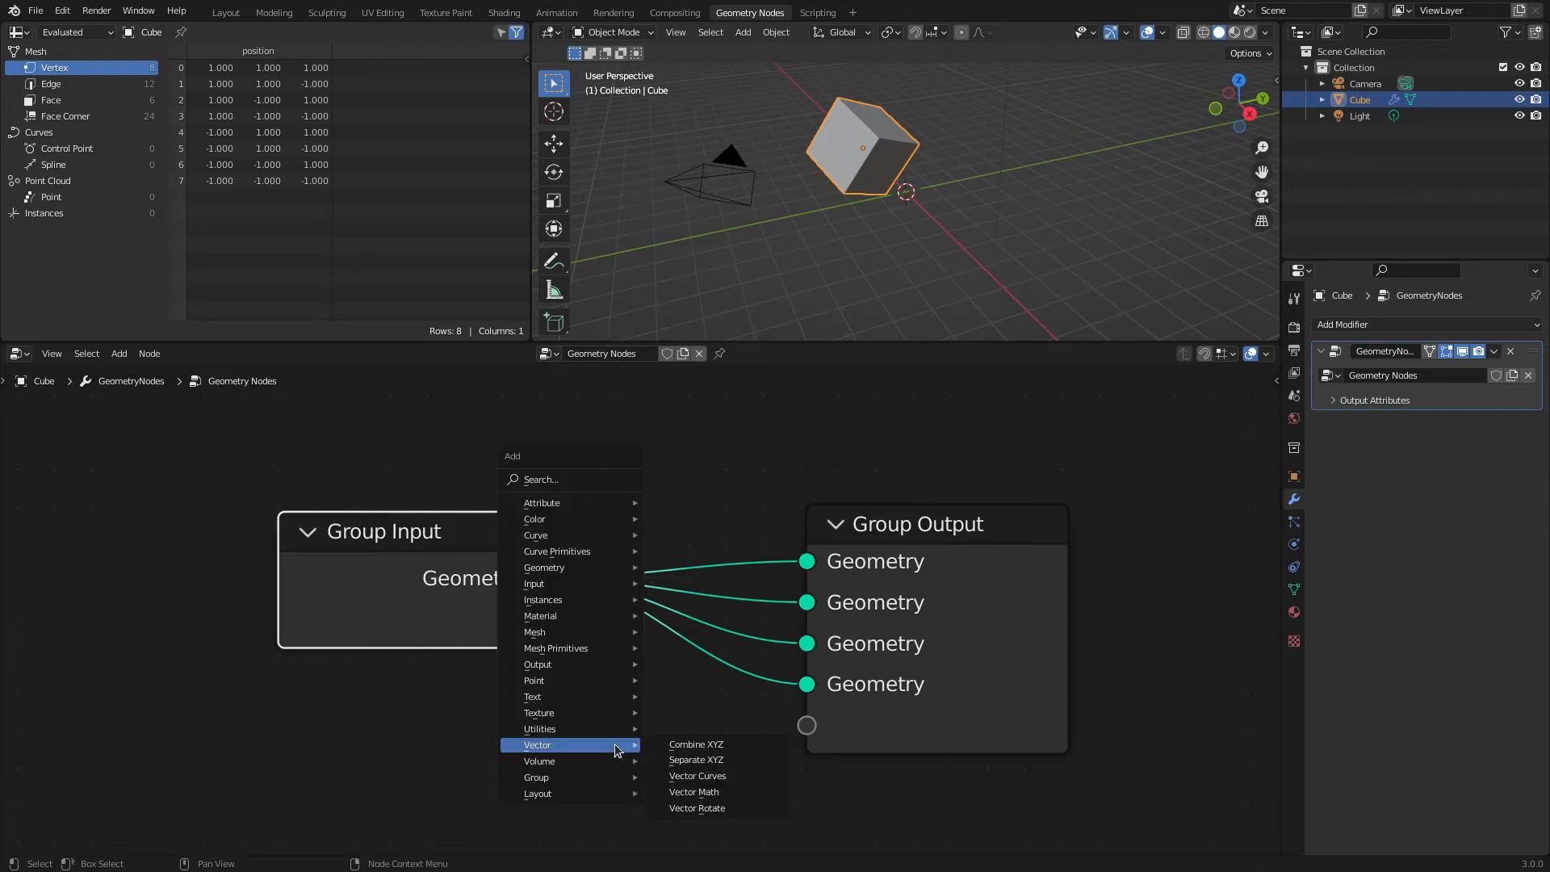
mouse_move(592, 665)
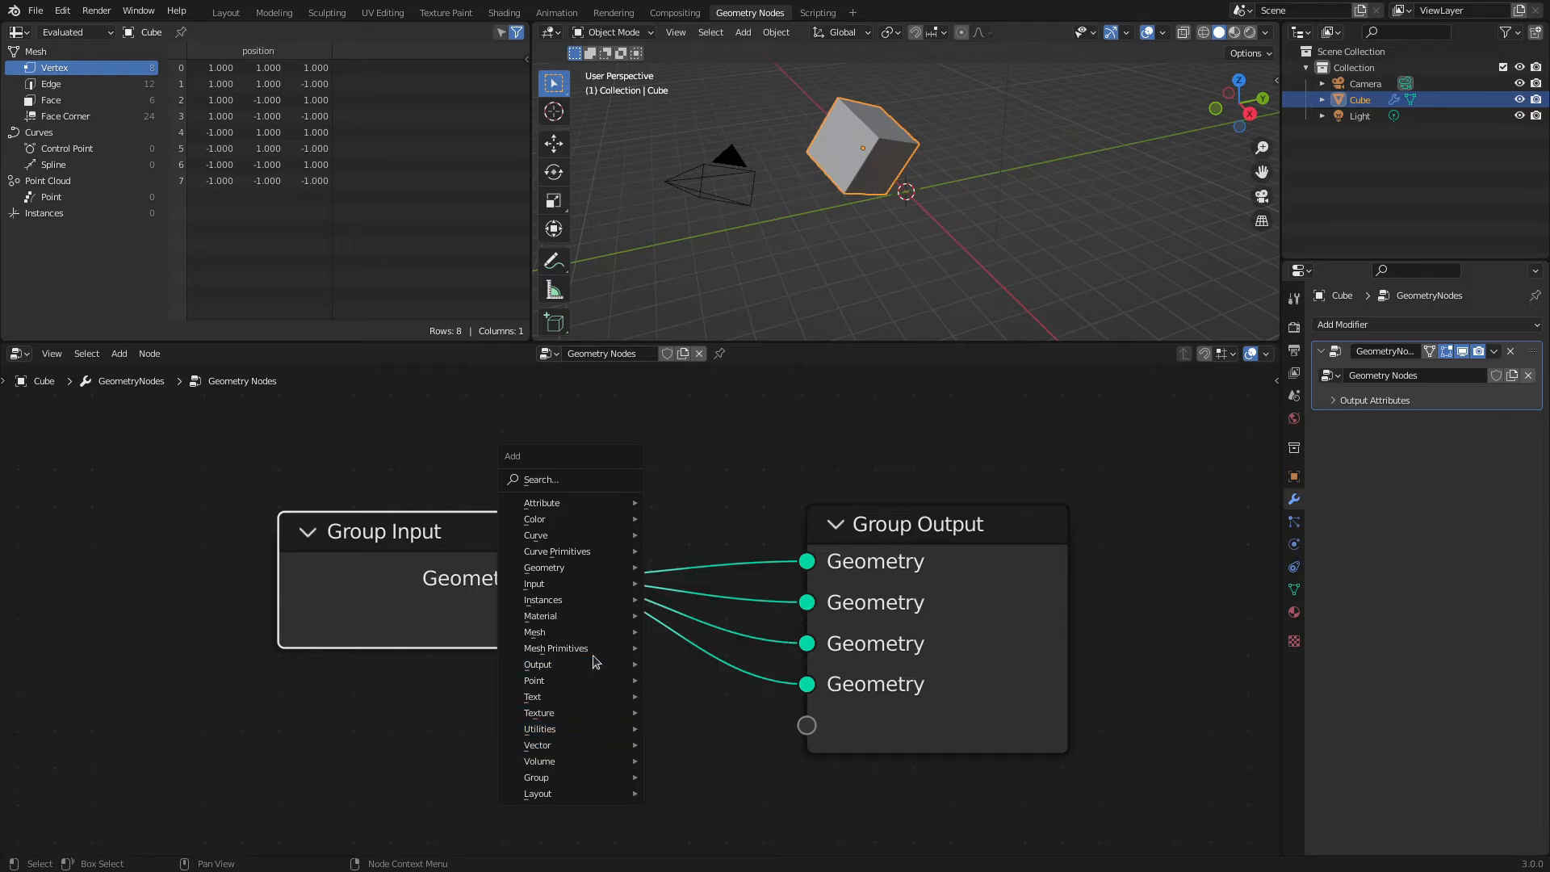
mouse_move(595, 573)
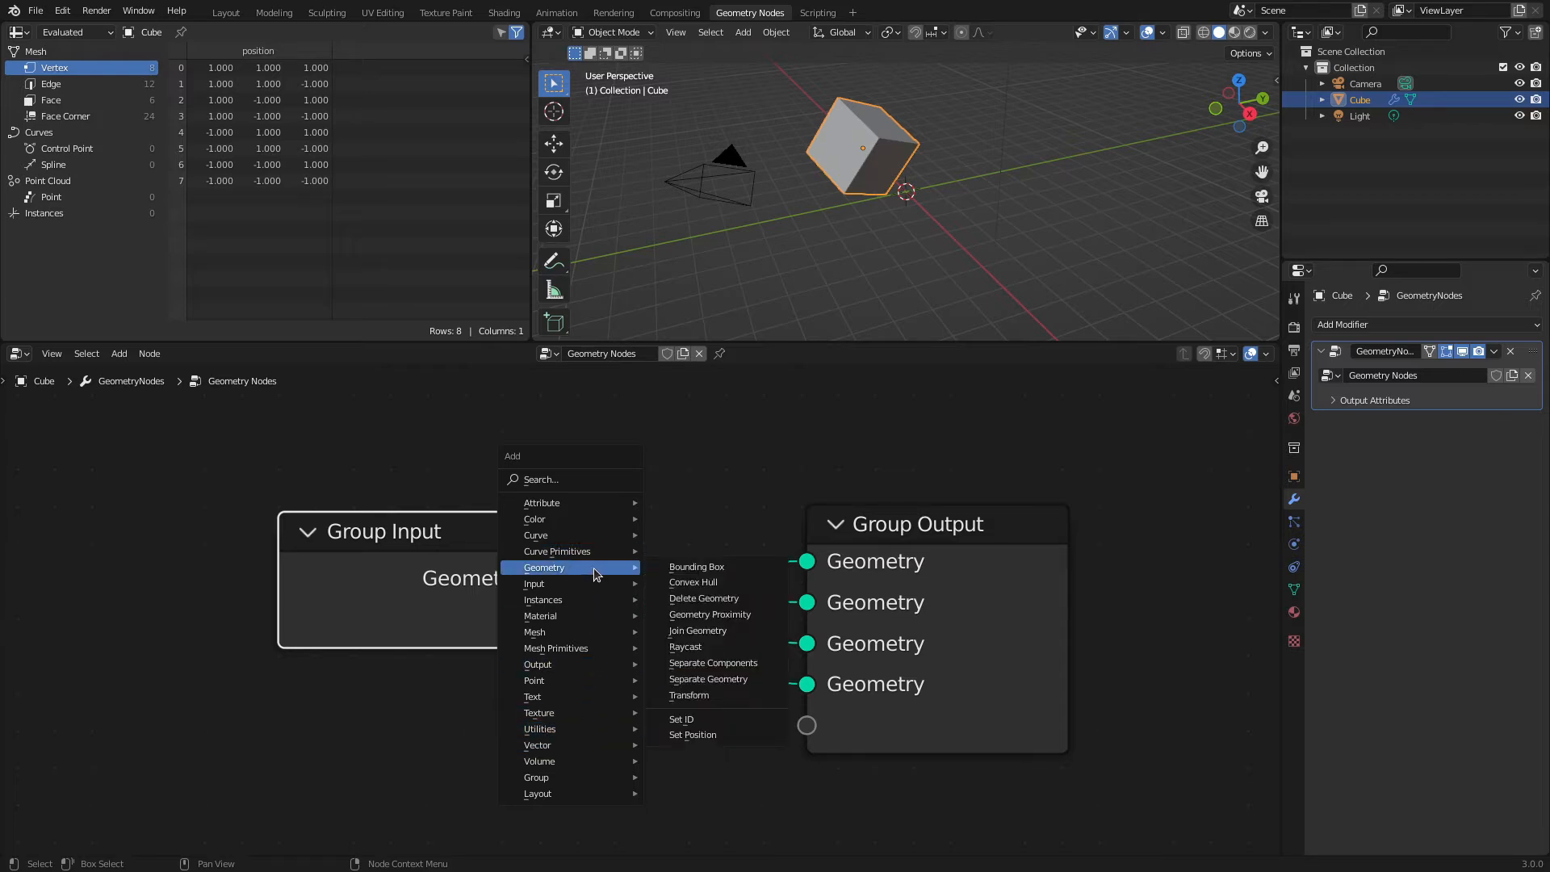
left_click(732, 633)
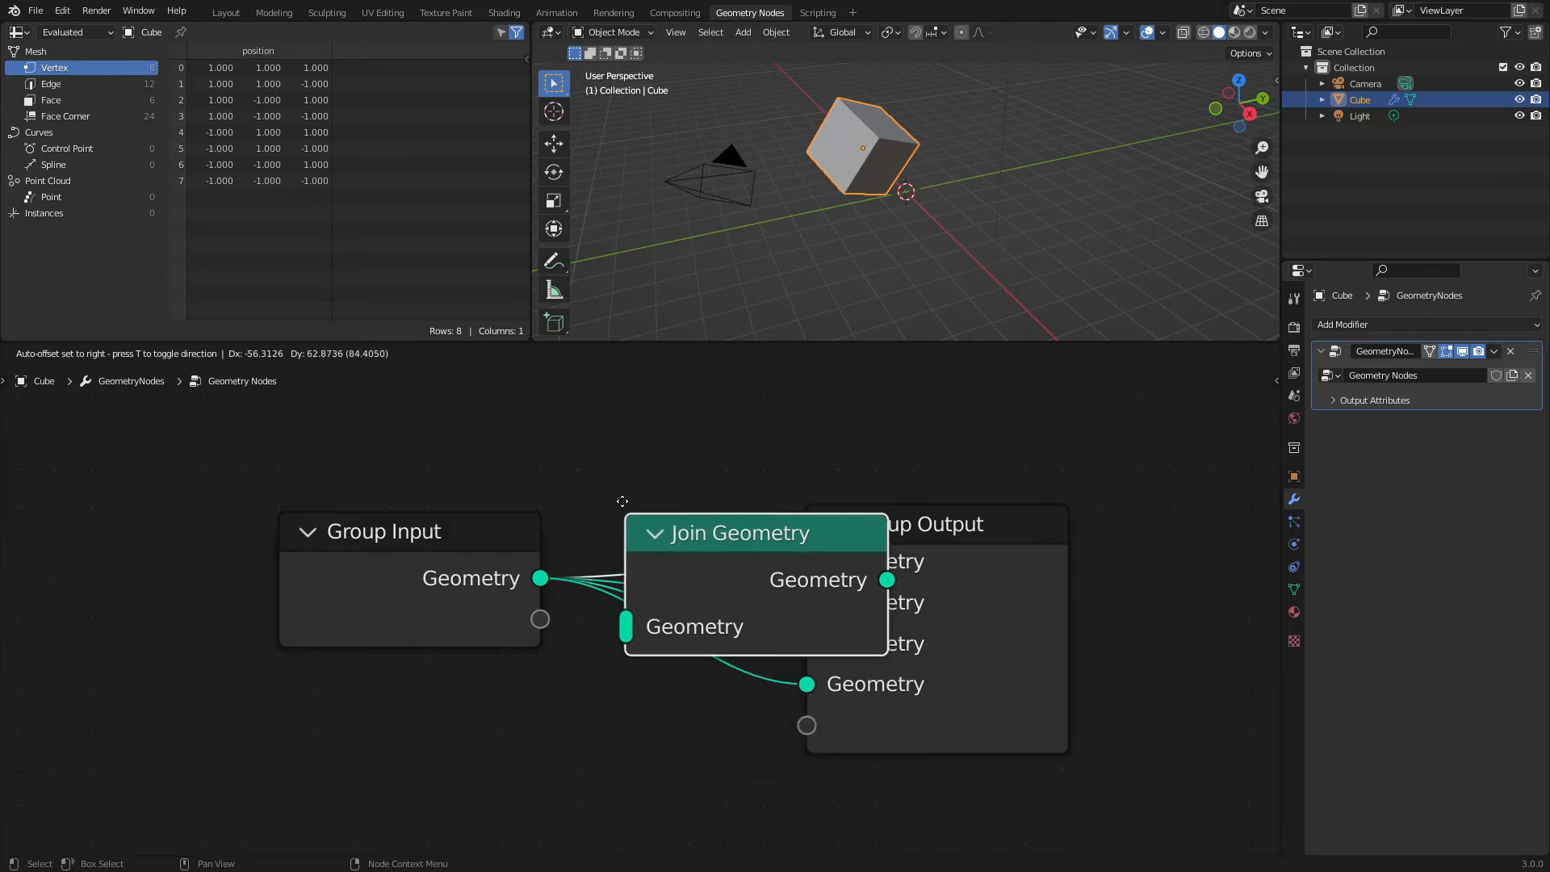
left_click(561, 388)
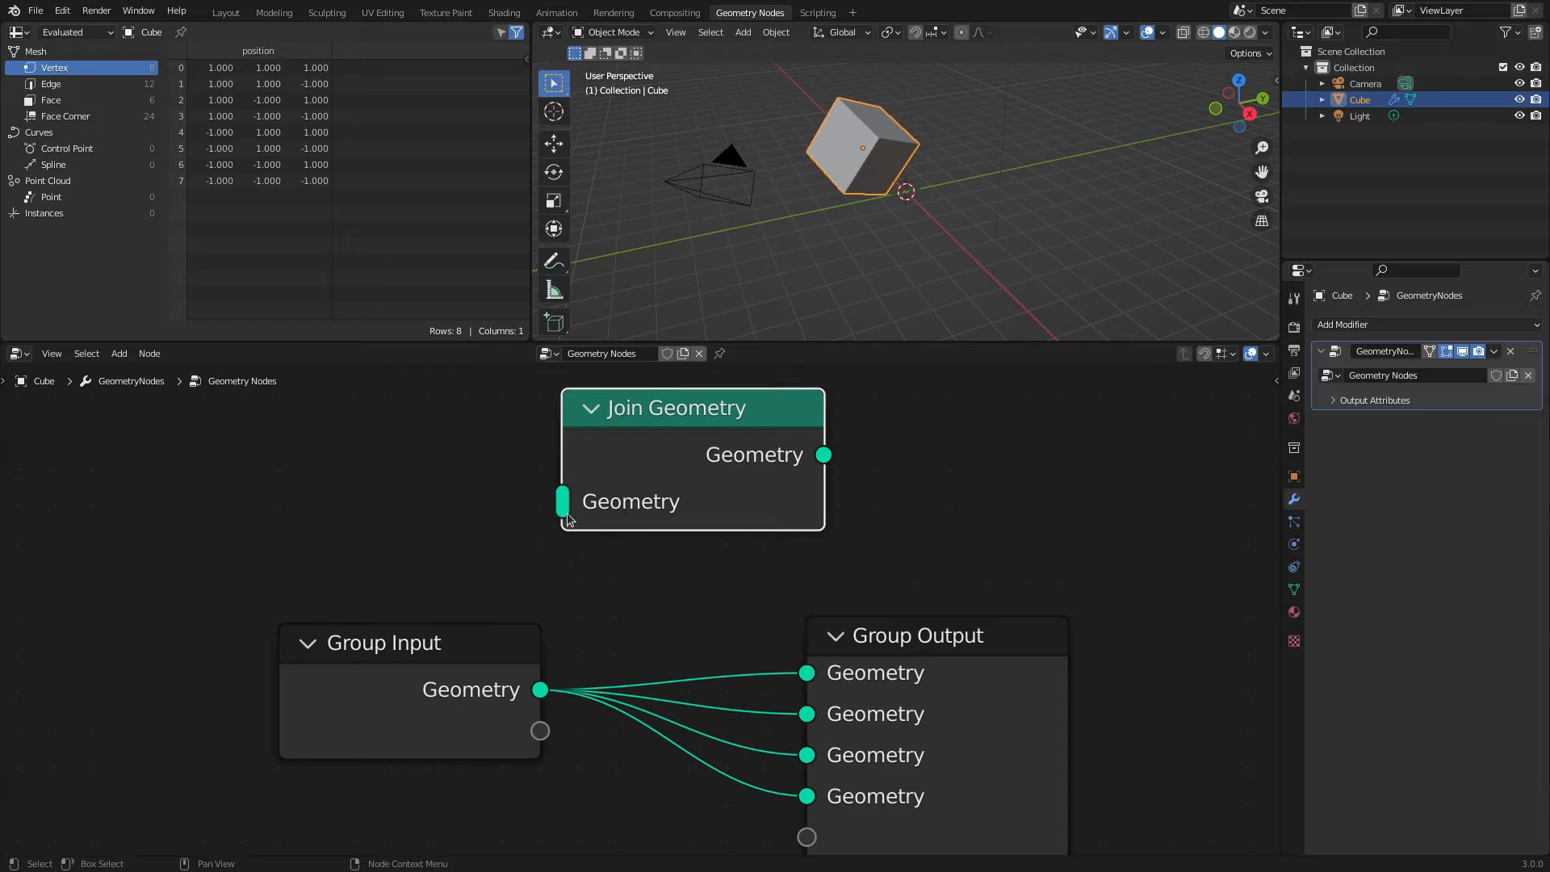
left_click_drag(658, 416, 926, 452)
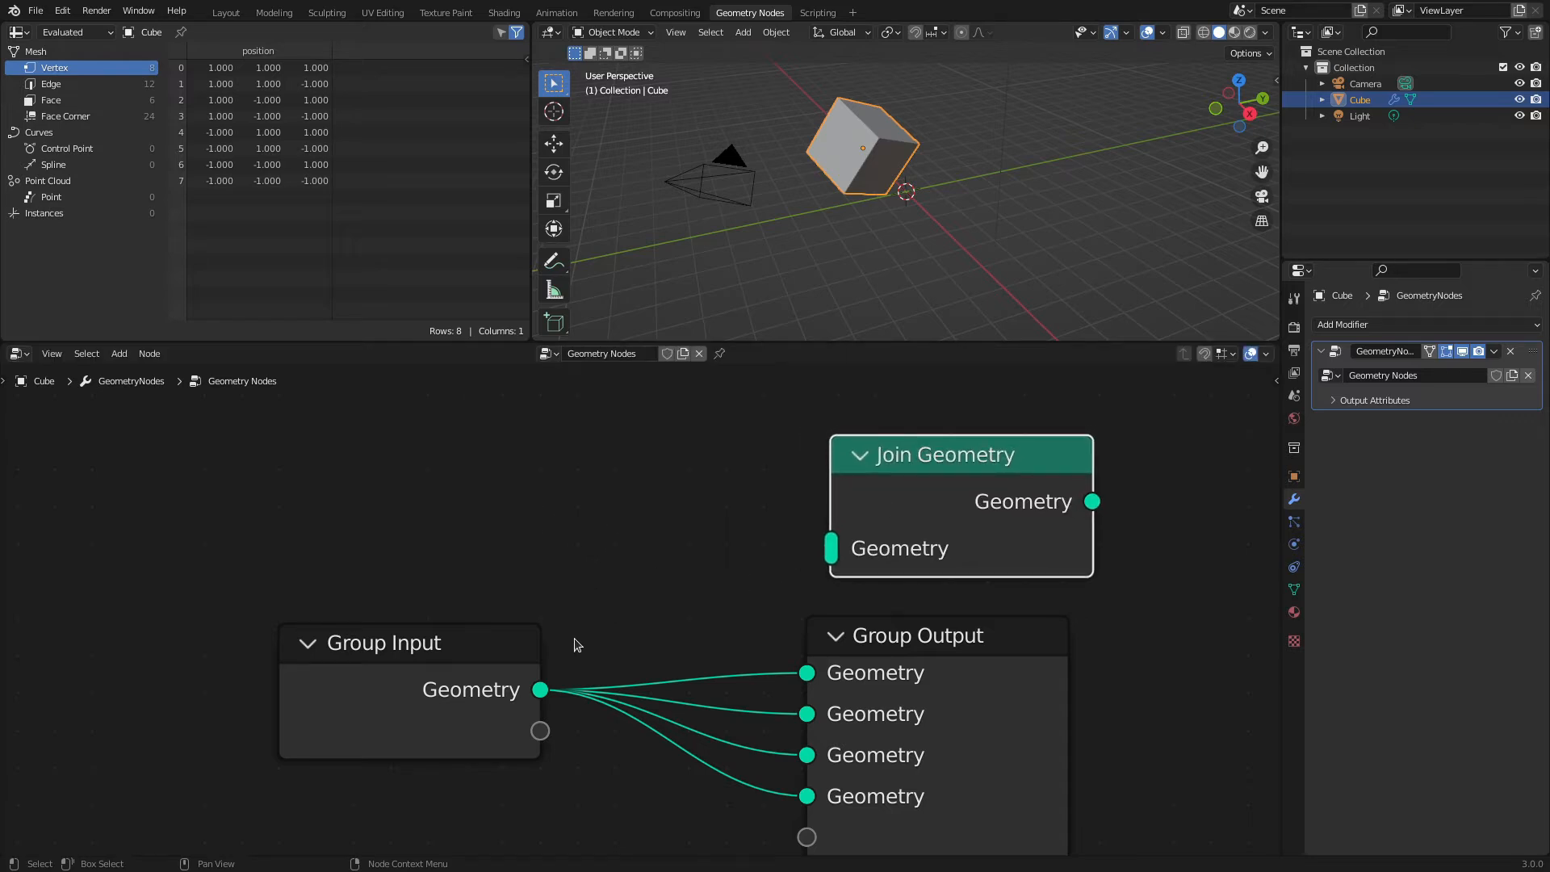
Connect the Group Input's Geometry output and two new outputs from its empty socket to the Join Geometry input.
left_click_drag(540, 689, 832, 546)
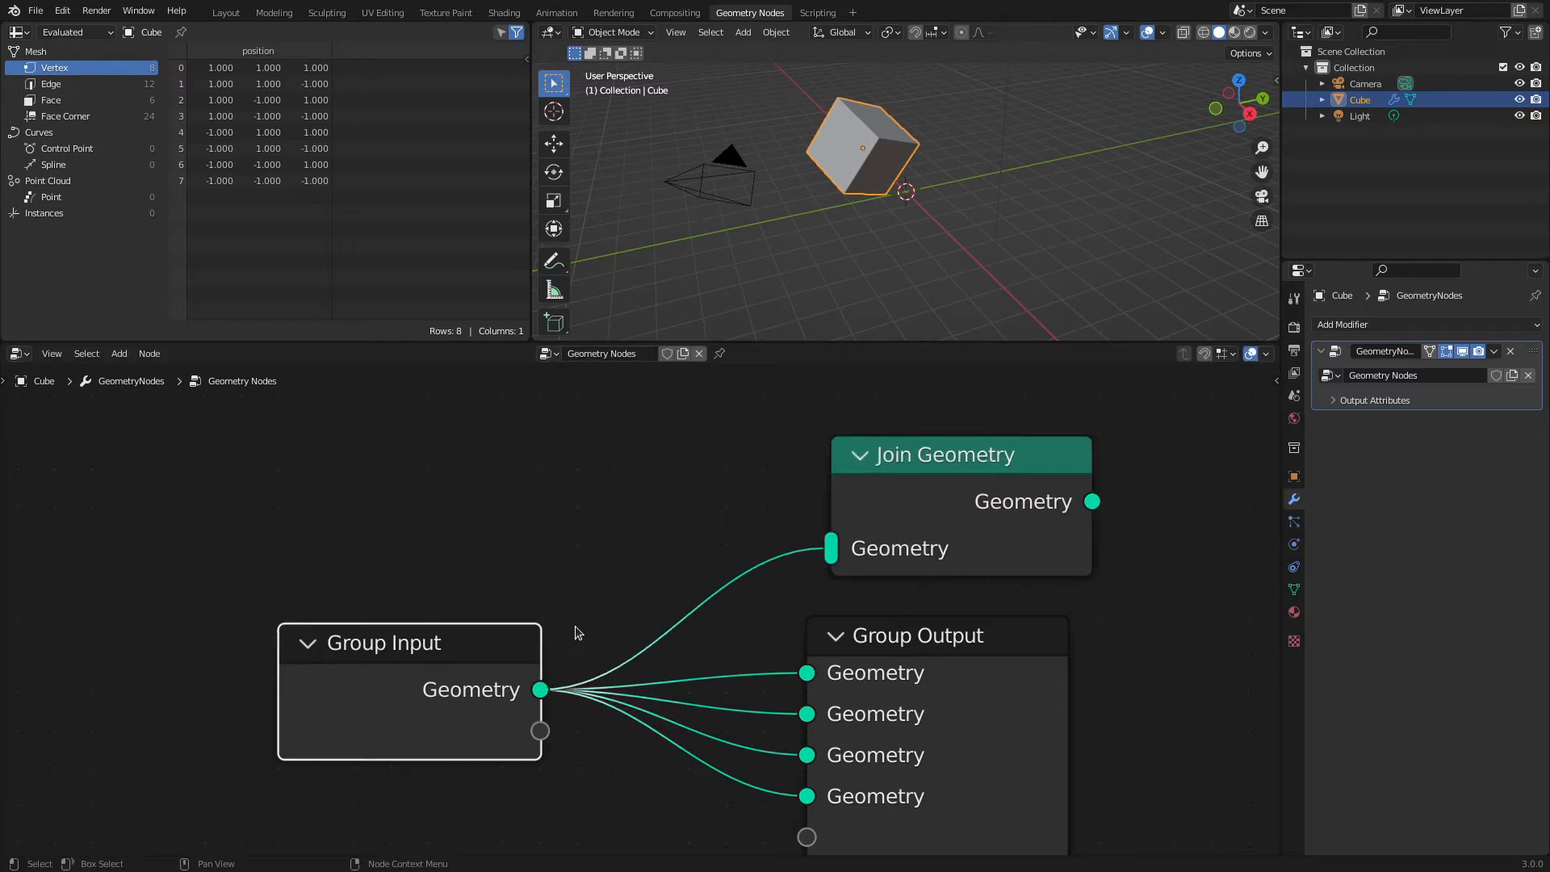
left_click_drag(540, 731, 831, 547)
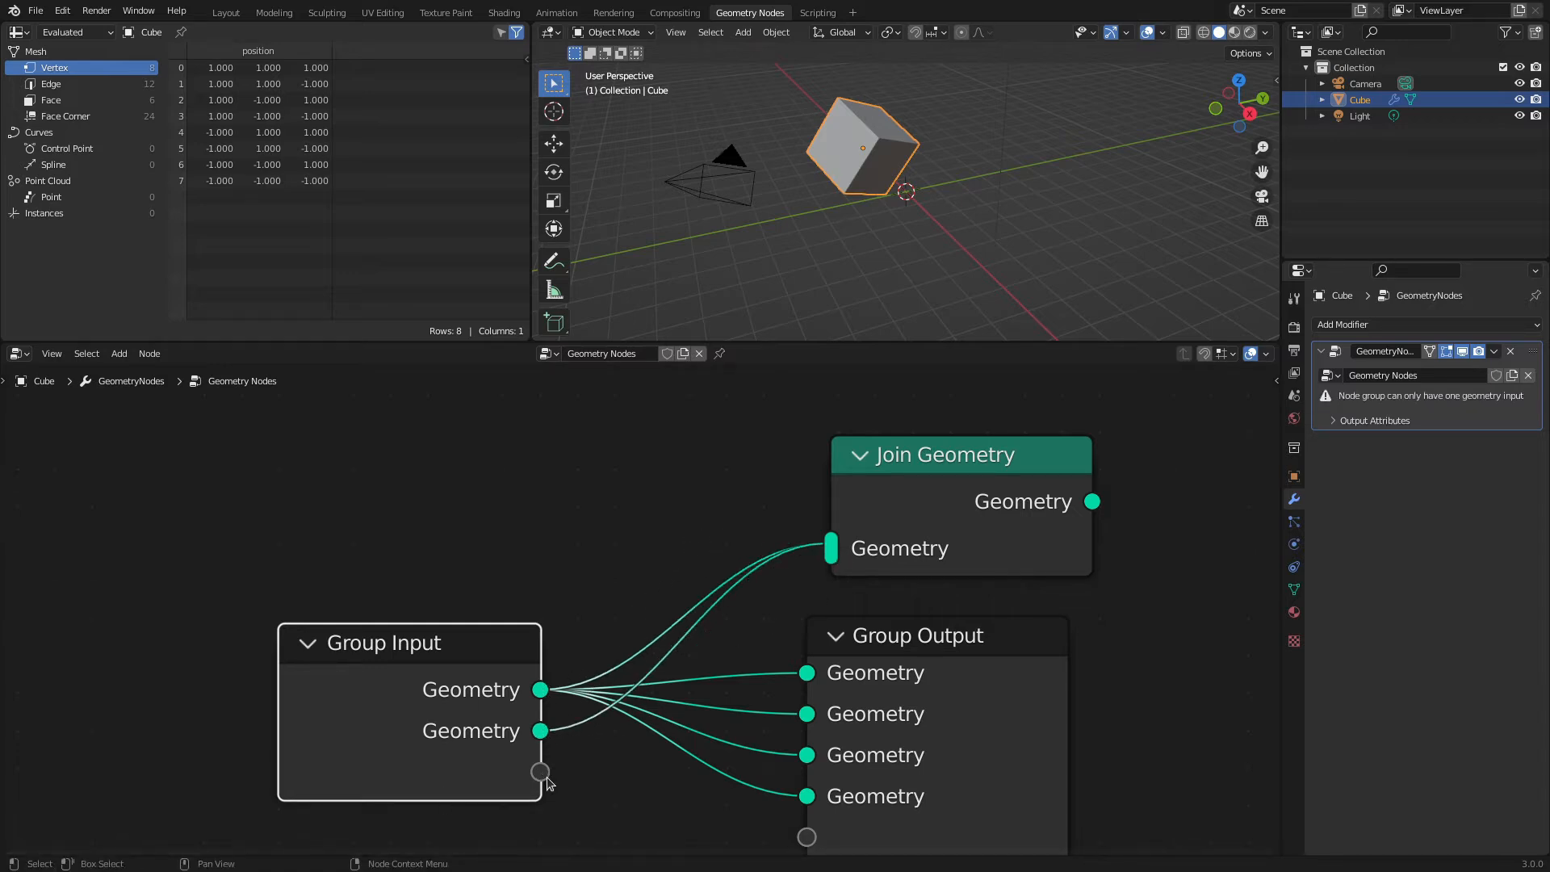
left_click_drag(540, 771, 830, 555)
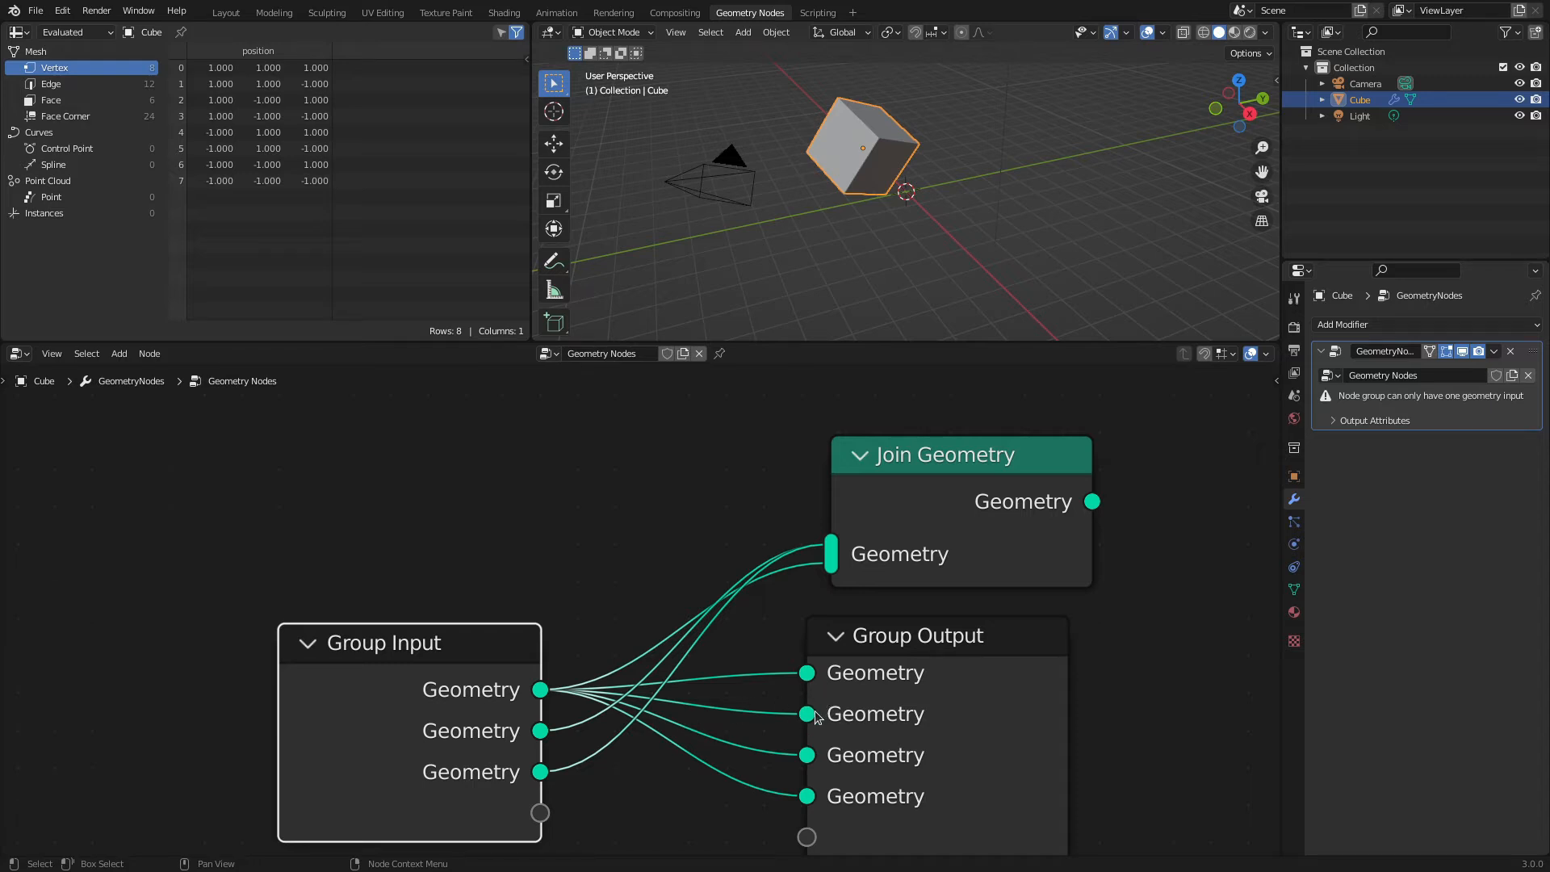
Reroute the link at the Group Output's second Geometry input to its empty socket, and inspect the Group Input's first Geometry output.
mouse_move(808, 716)
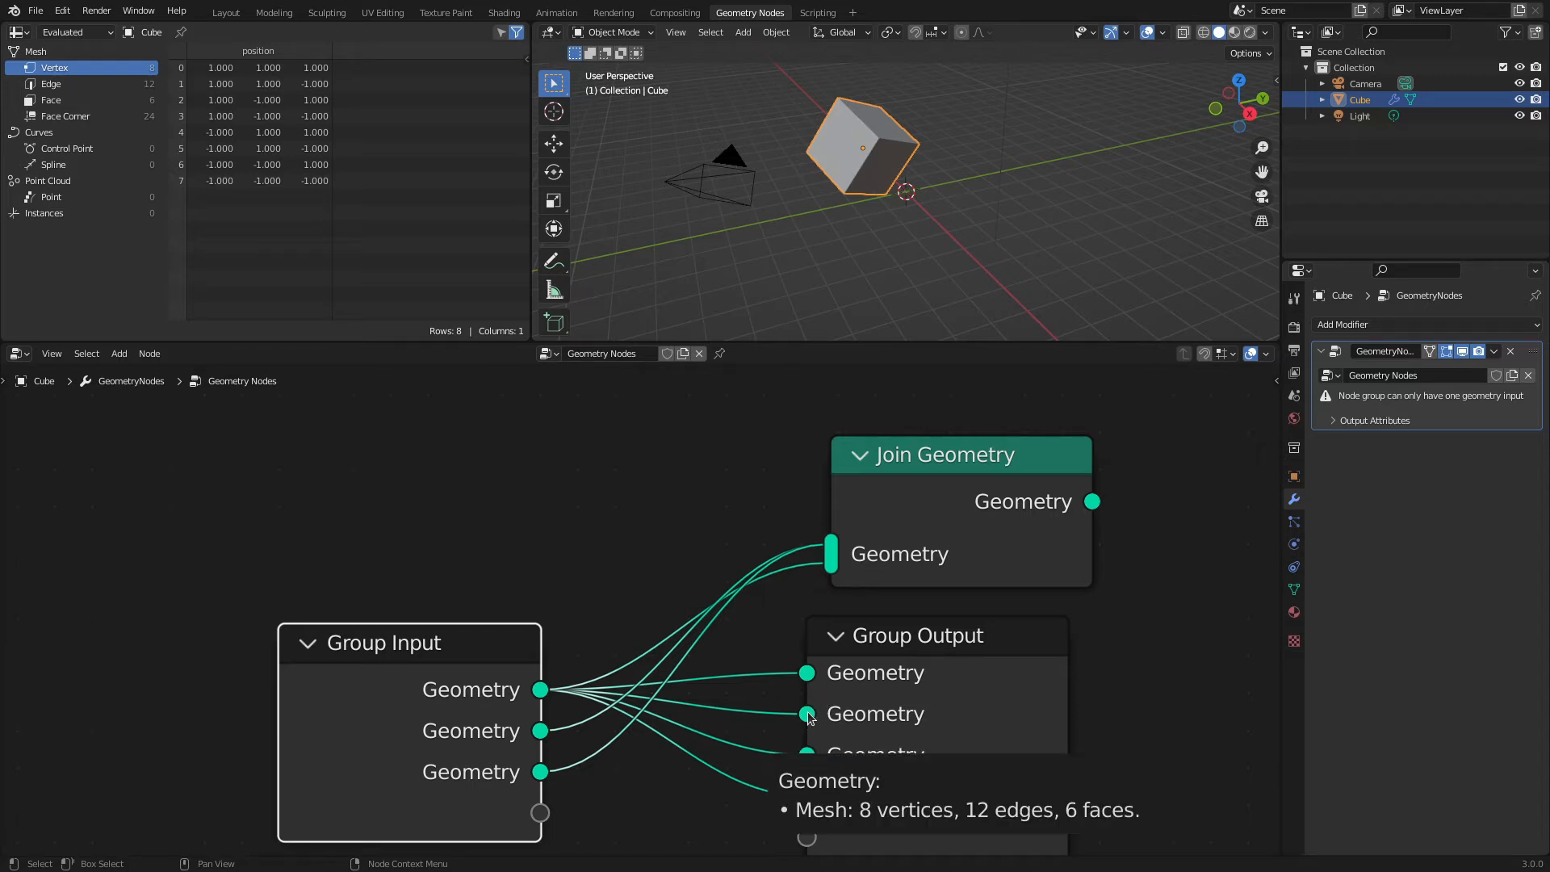
left_click_drag(808, 716, 806, 817)
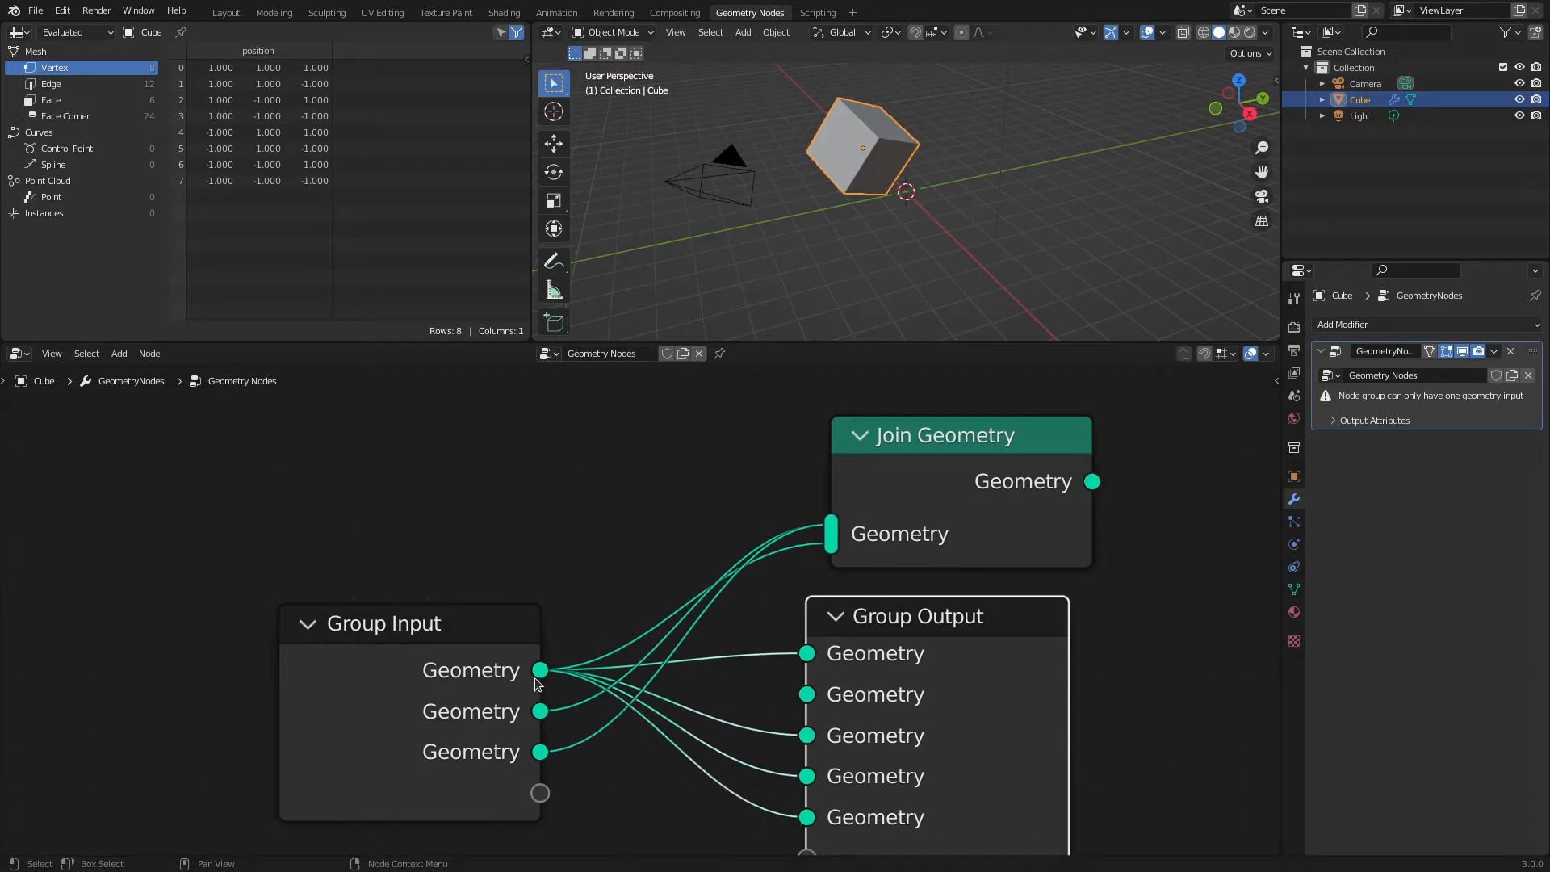
mouse_move(549, 675)
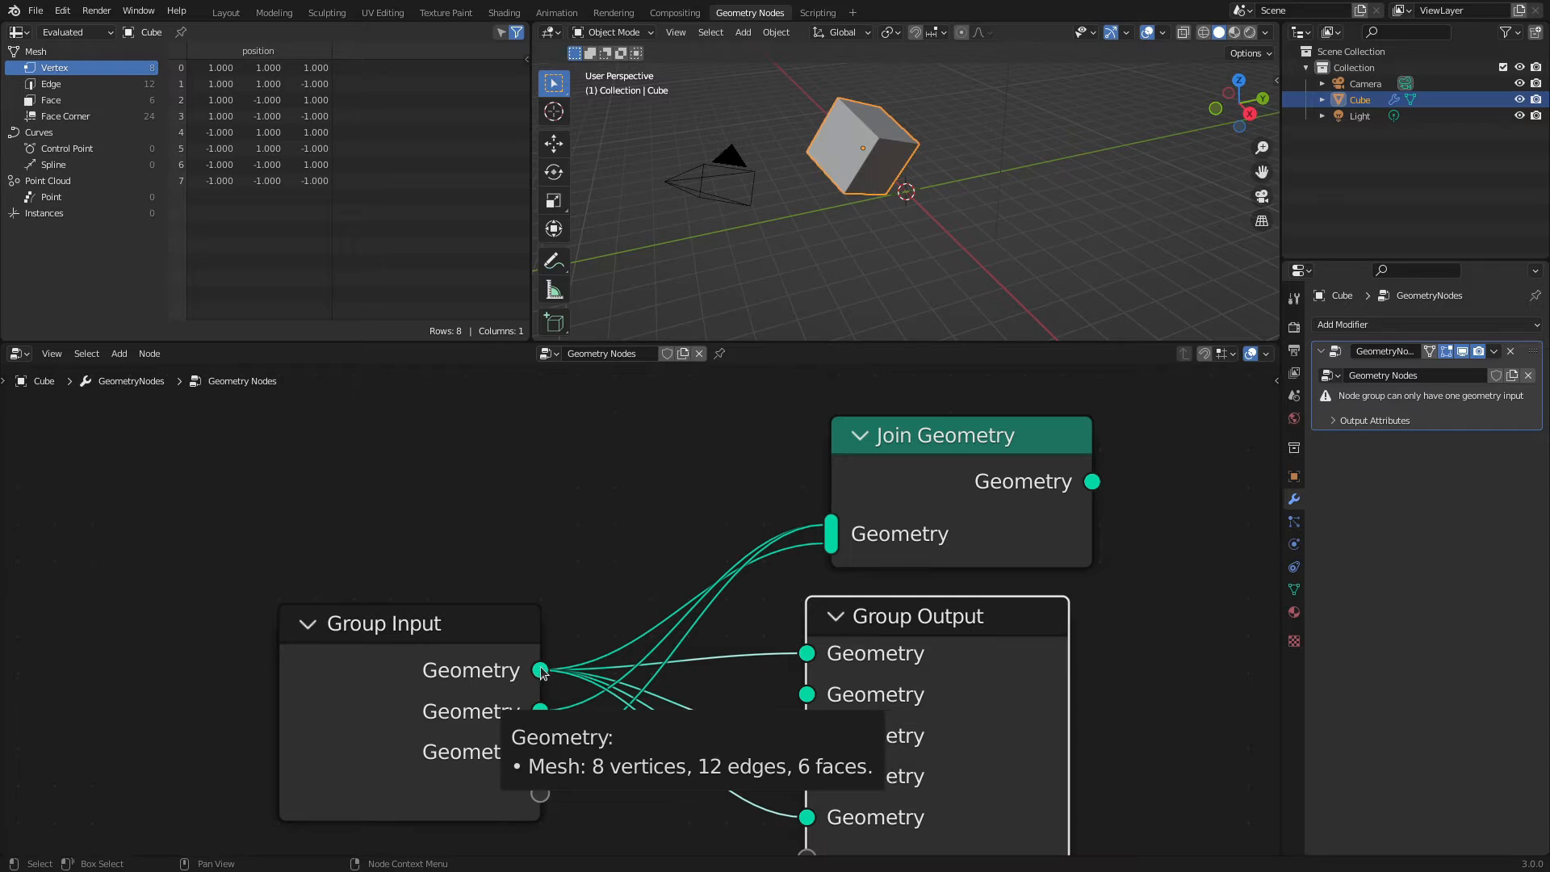
Move all links from the Group Input's first Geometry output to its empty socket, creating a fourth Geometry output.
key("ctrl")
left_click_drag(541, 672, 542, 790, "ctrl")
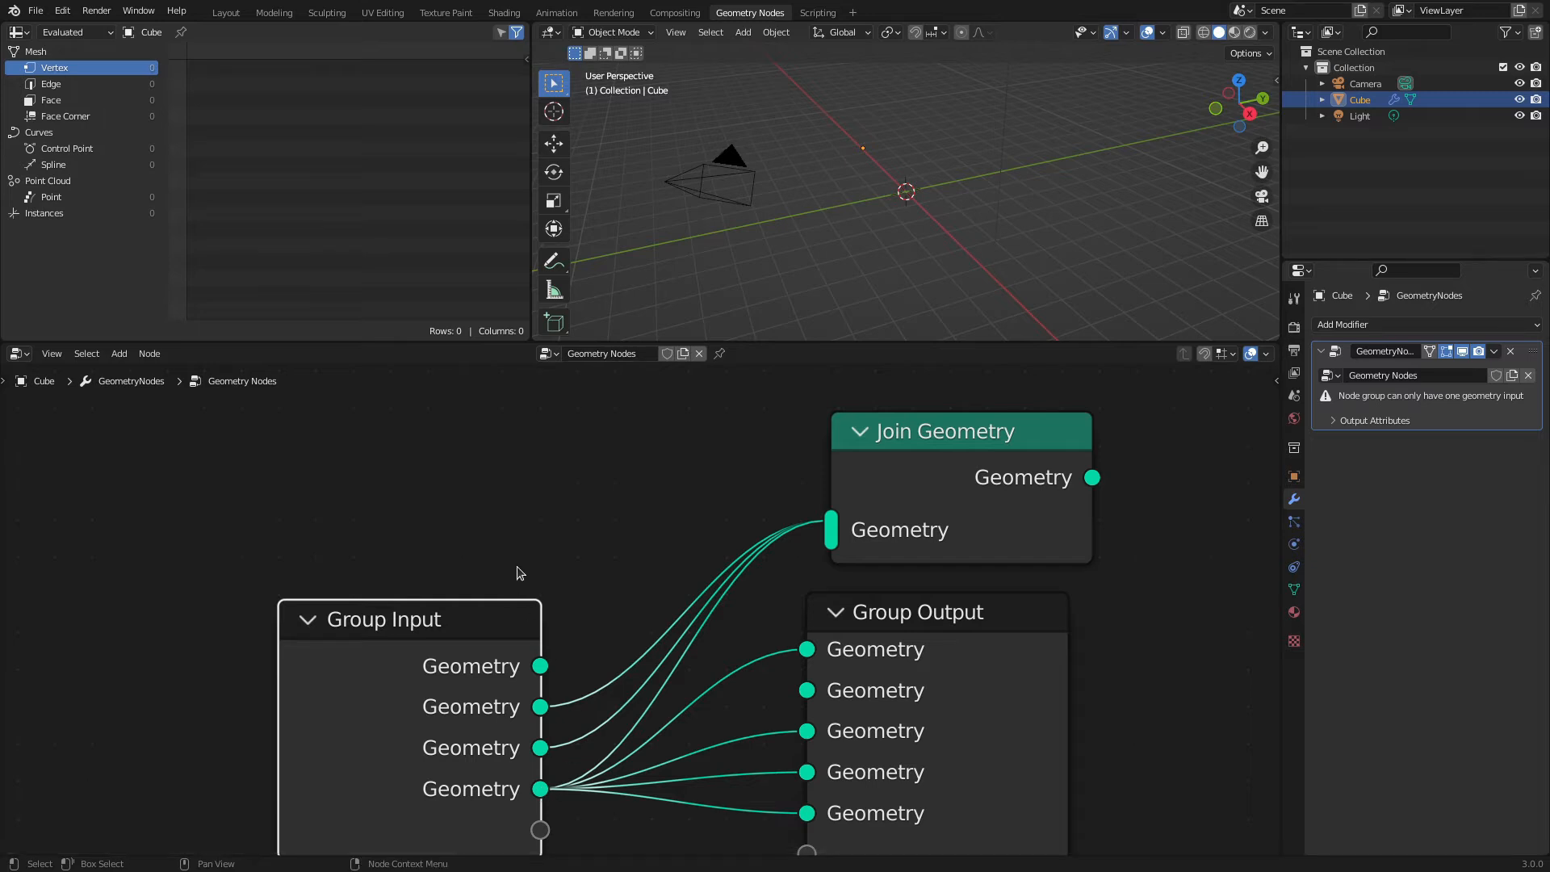
scroll(518, 572, "down", 2)
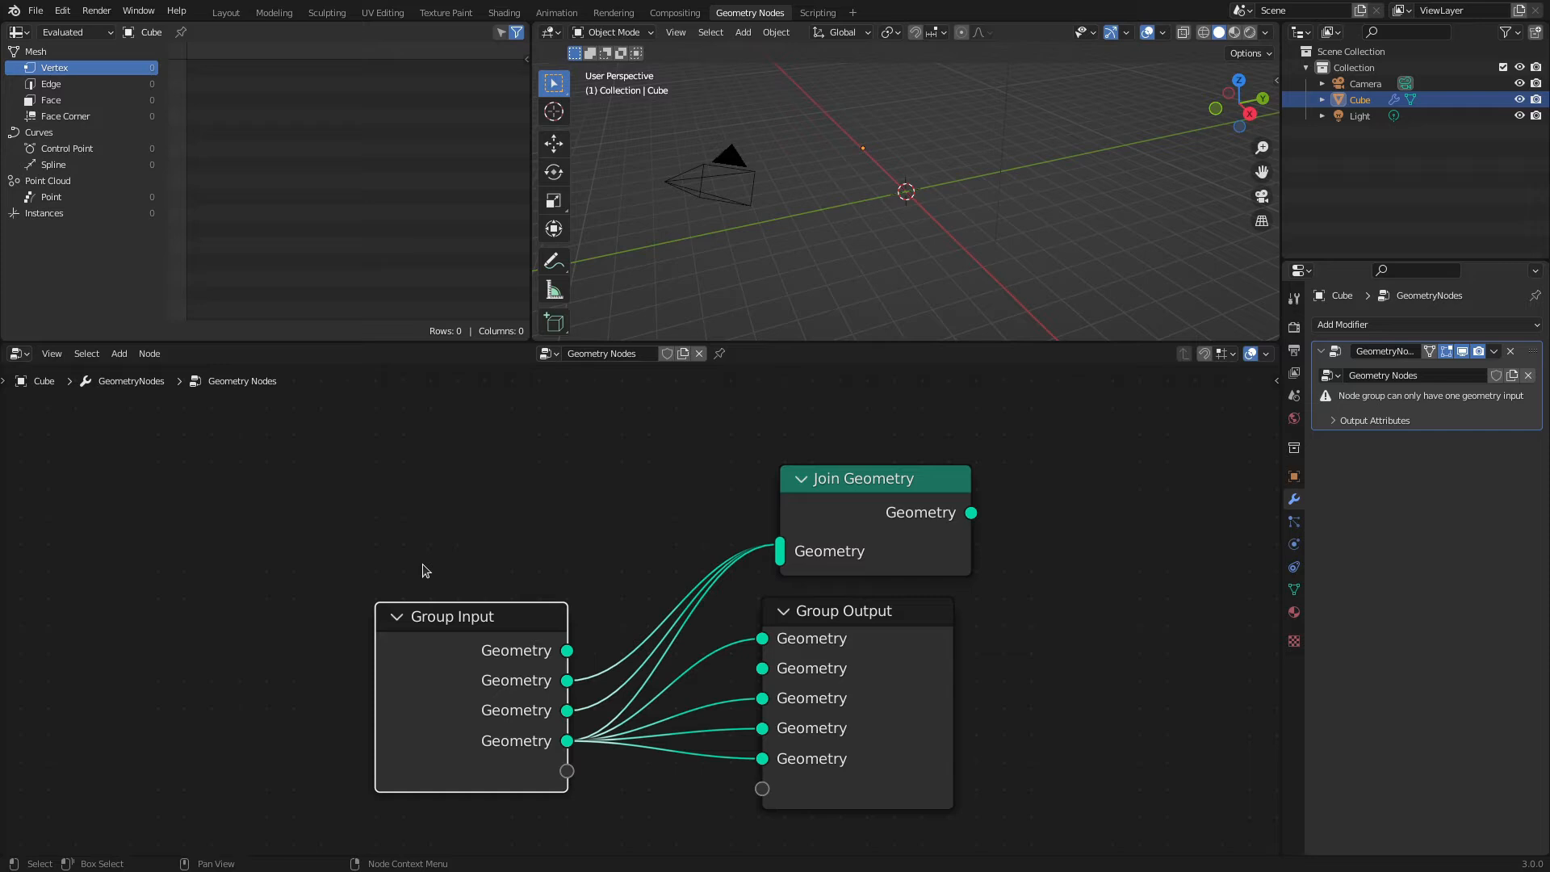
Insert a Geometry Proximity node into the link between the Group Input's third Geometry output and the Join Geometry node.
key("shift+a")
mouse_move(400, 573)
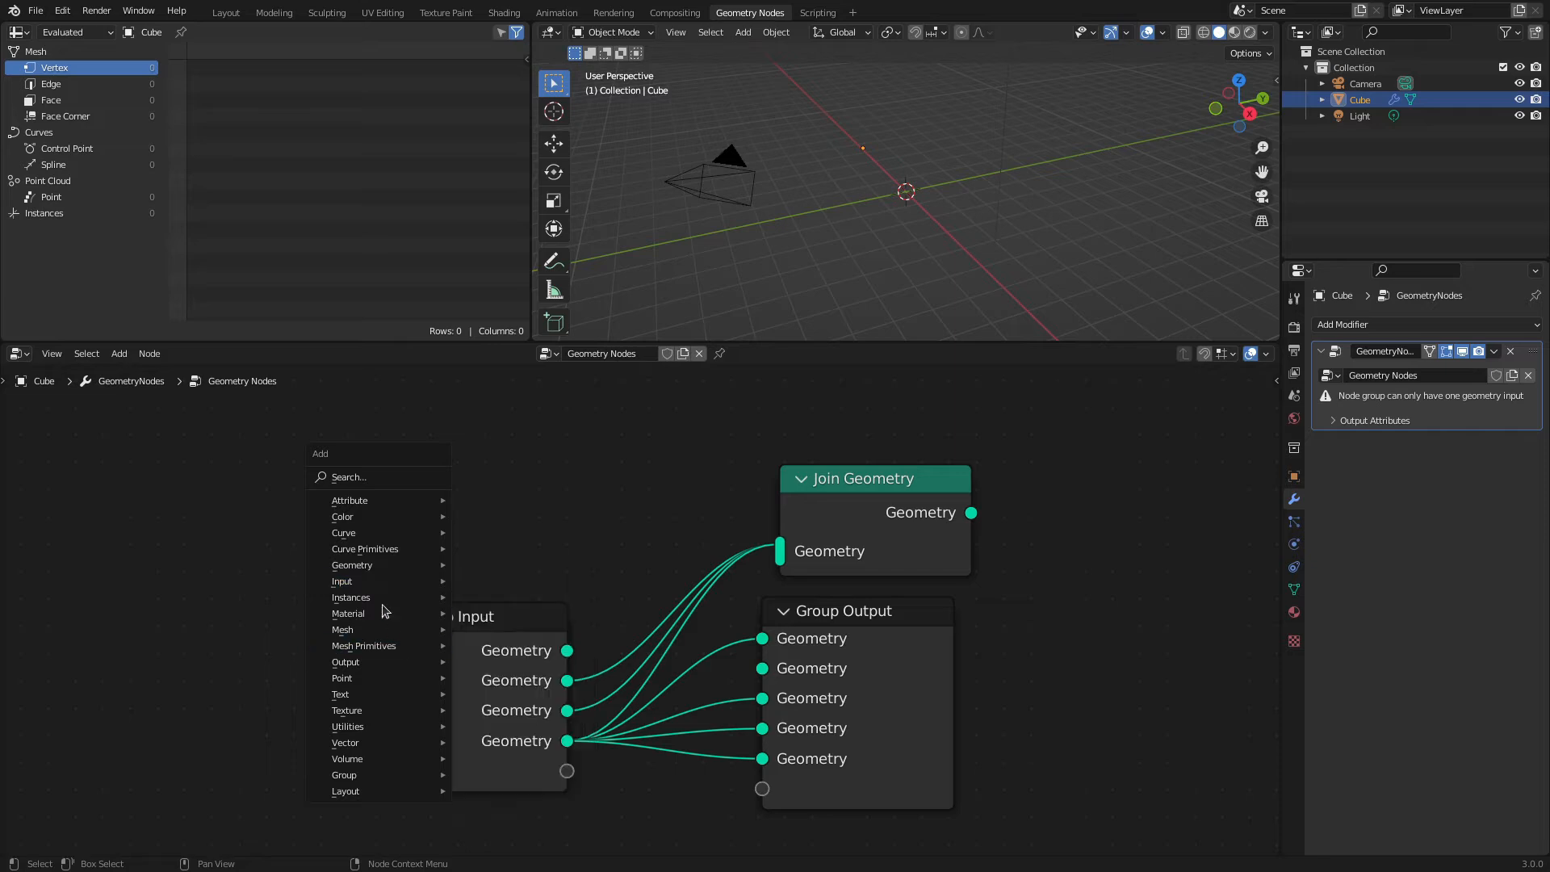
mouse_move(373, 626)
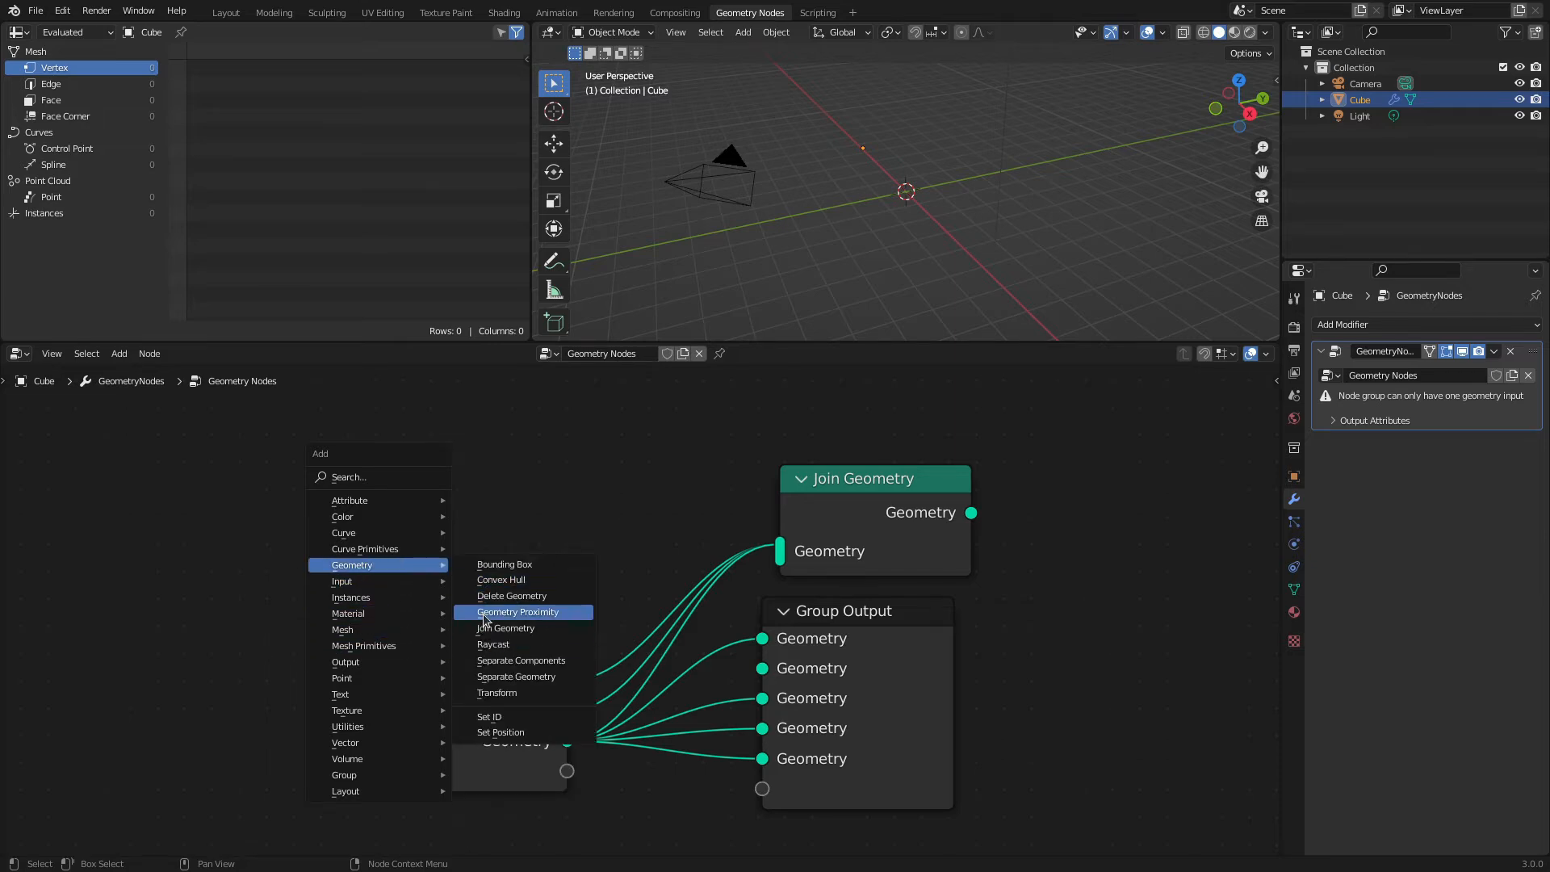
left_click(484, 614)
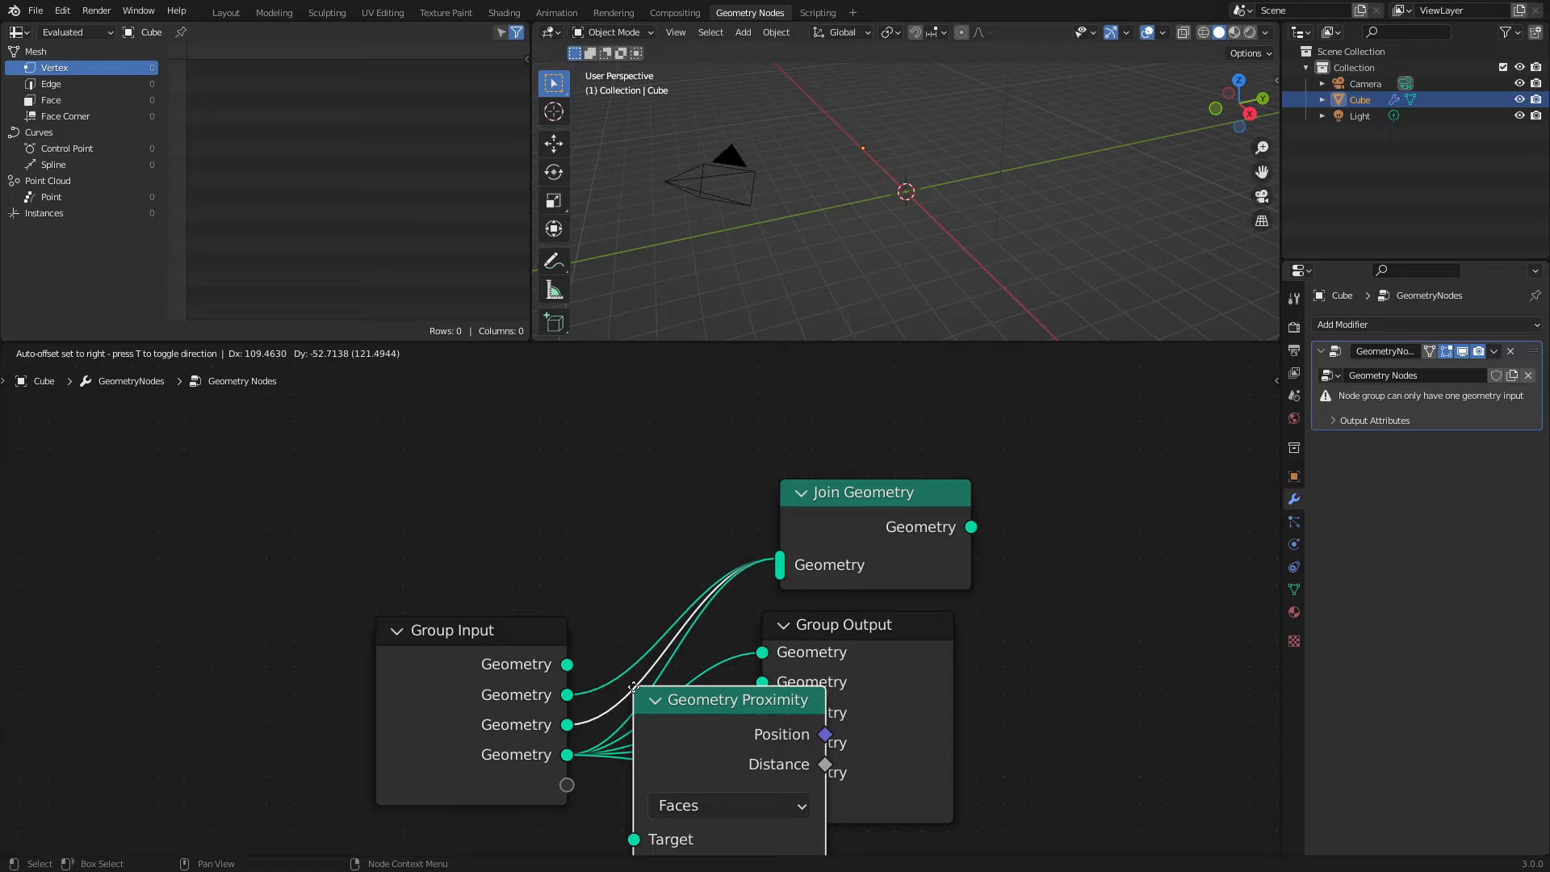
left_click(634, 687)
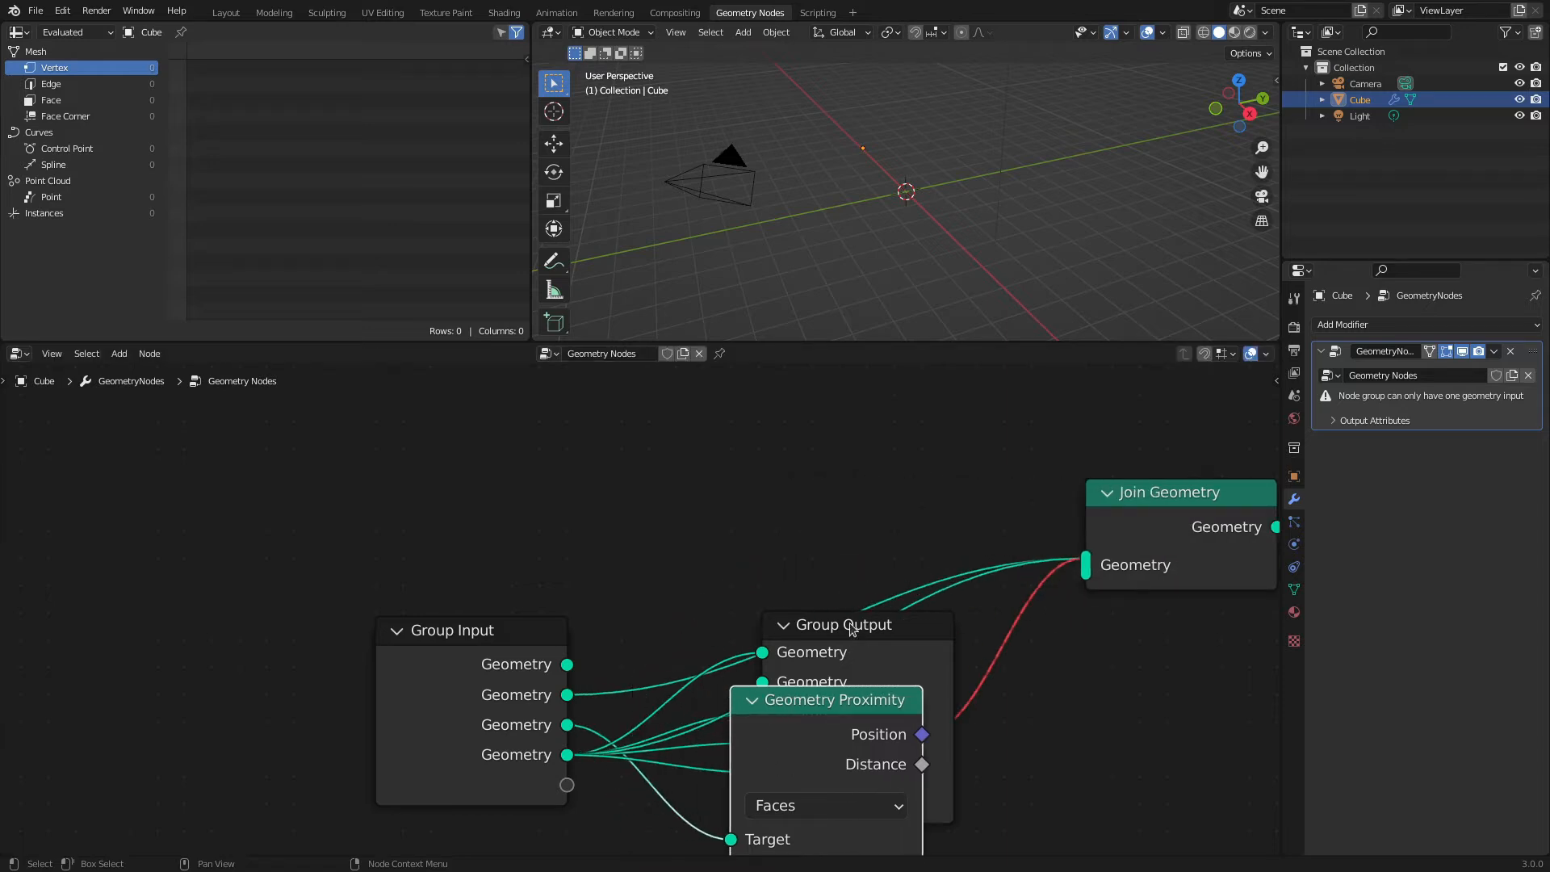
Rearrange the Group Output, Geometry Proximity and Join Geometry nodes so that none of them overlap.
left_click_drag(851, 628, 838, 392)
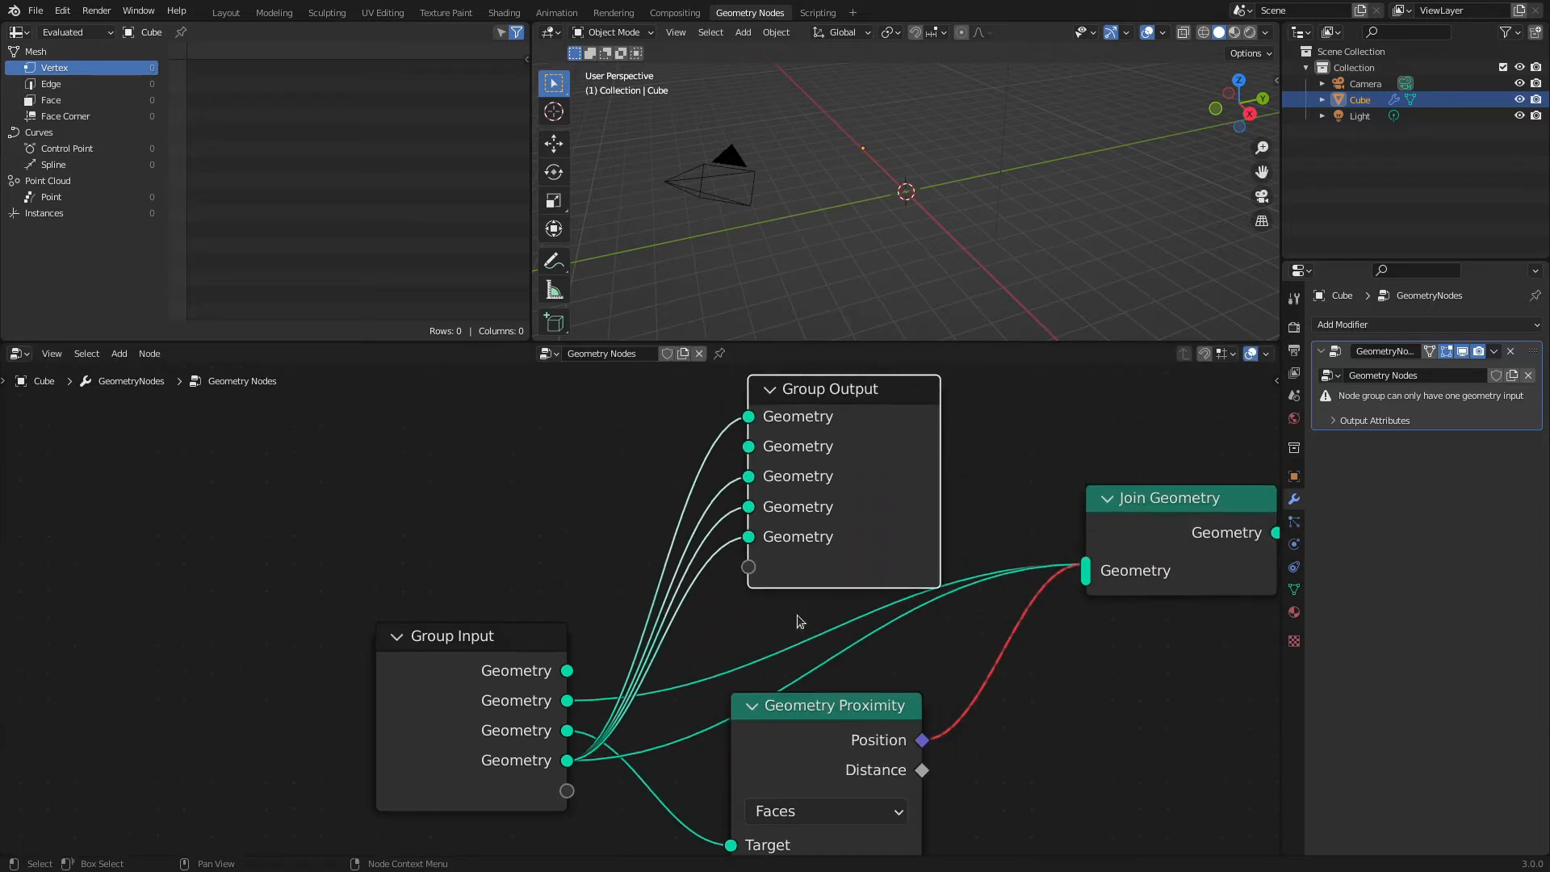
left_click_drag(825, 714, 879, 729)
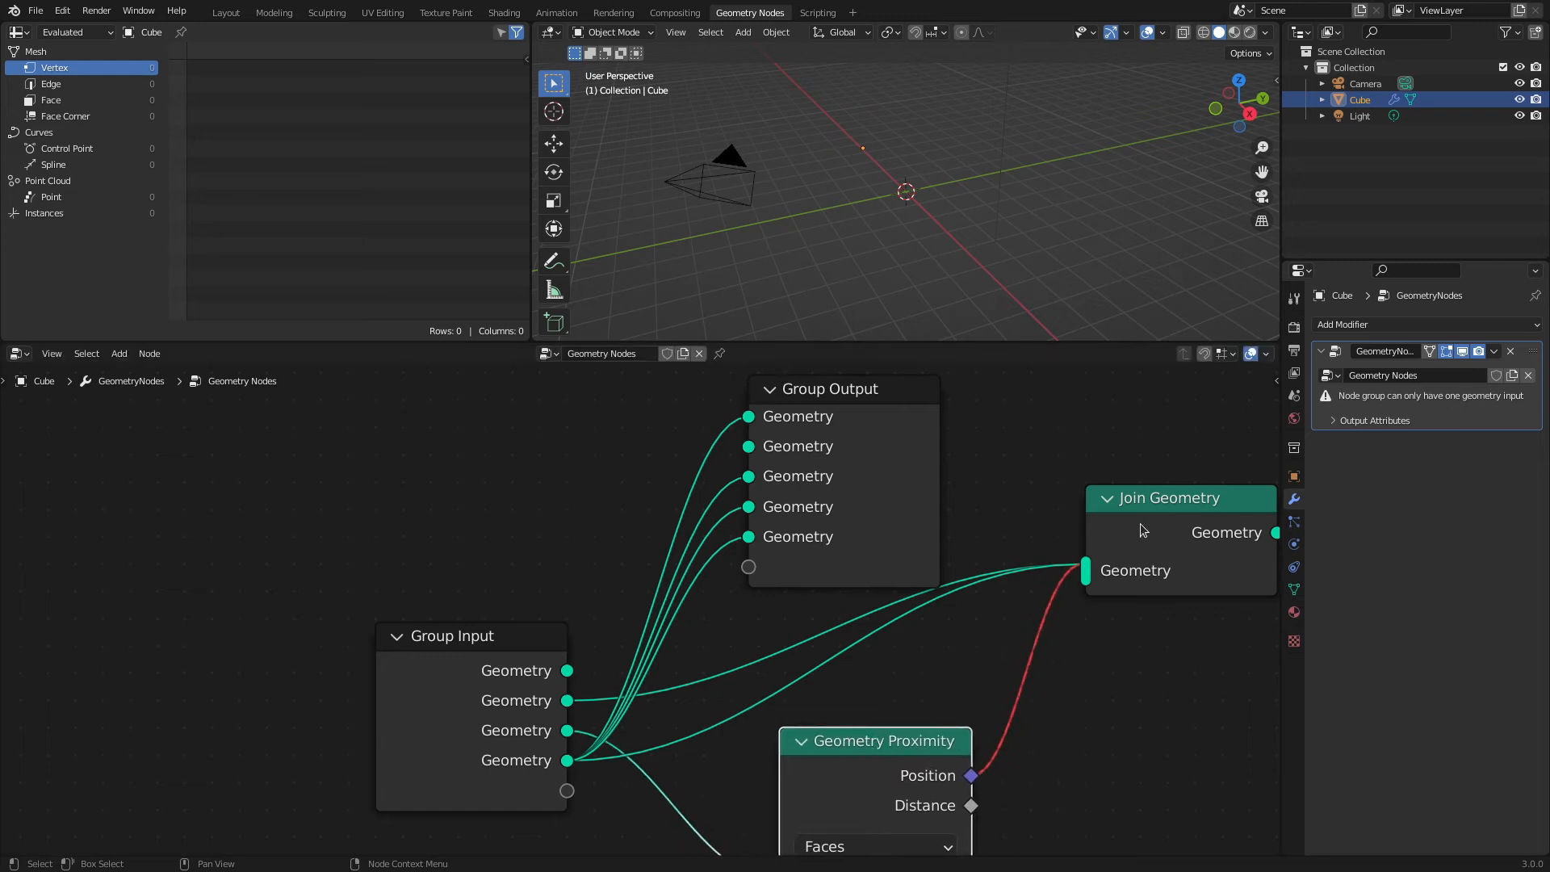
left_click_drag(1167, 495, 1110, 573)
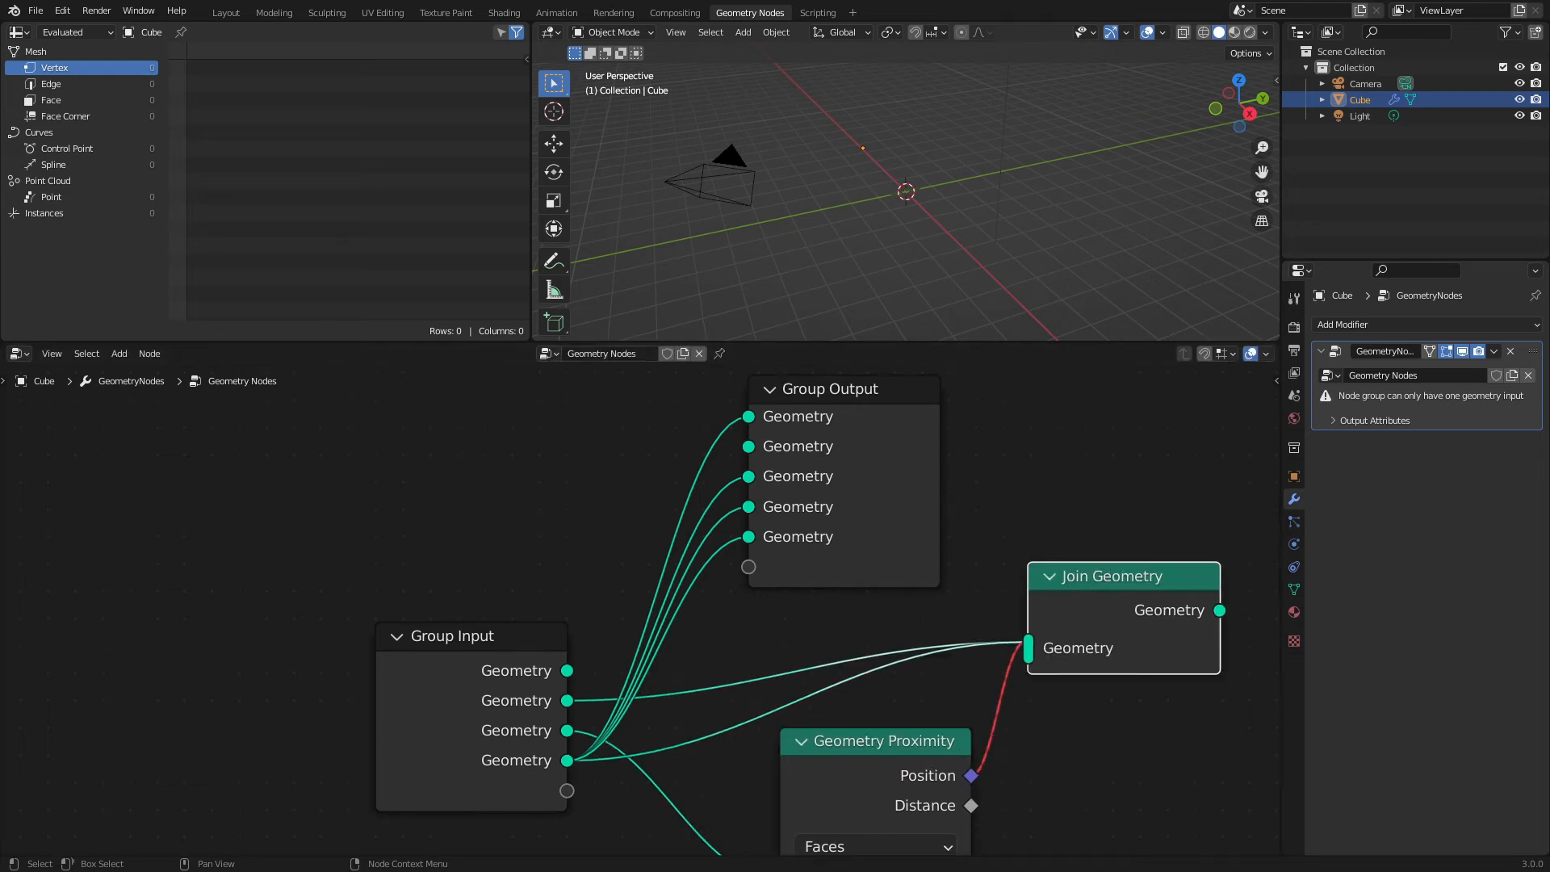
Delete the Join Geometry and Geometry Proximity nodes together.
scroll(856, 584, "down", 3)
scroll(856, 584, "up", 1)
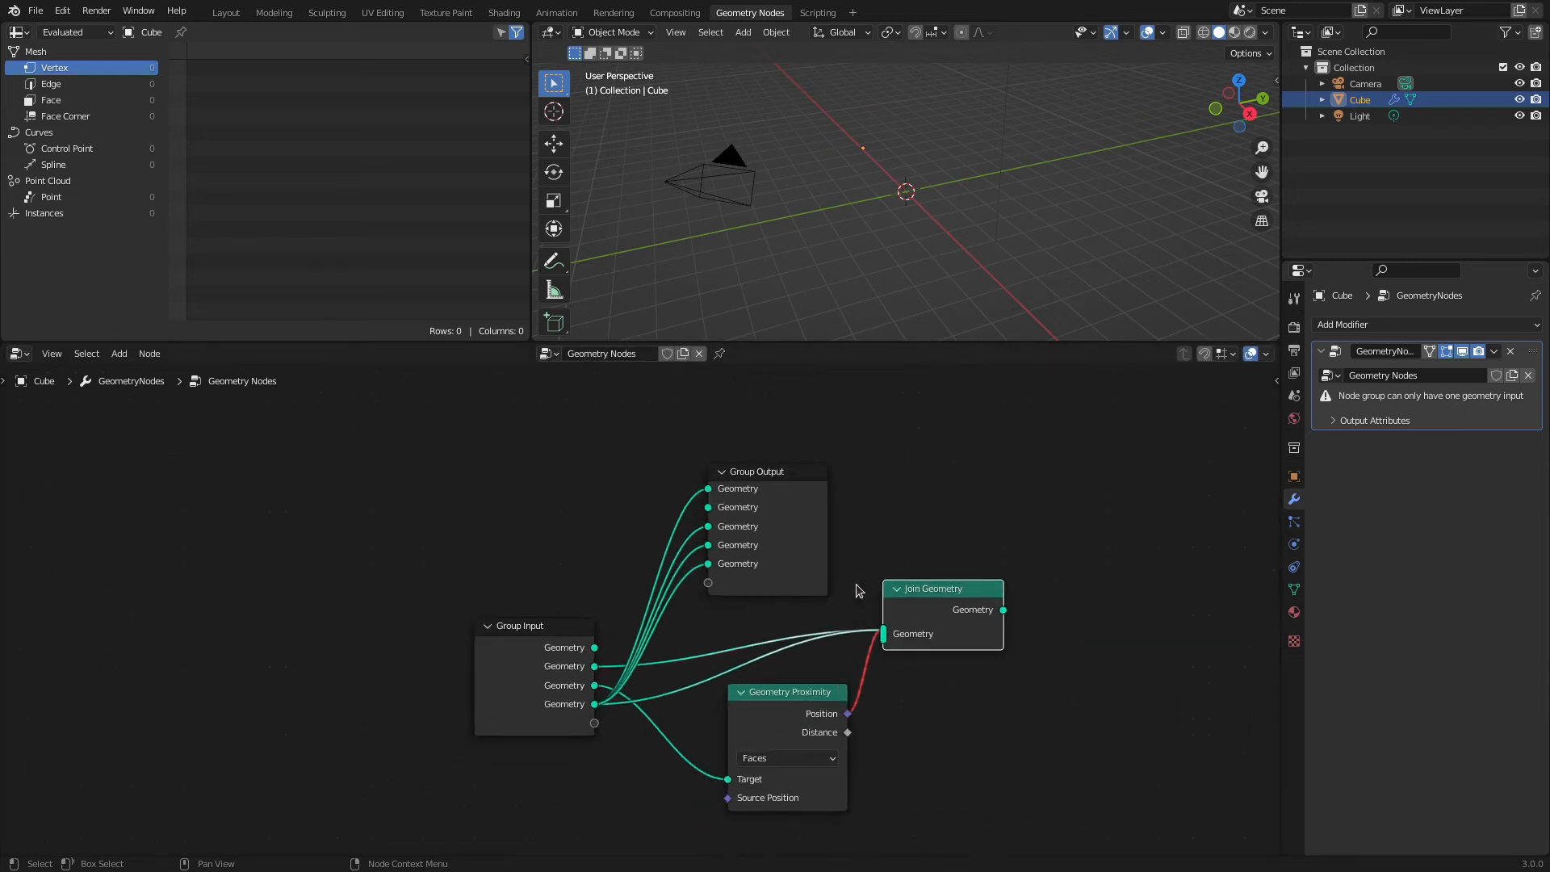
left_click_drag(1107, 775, 1149, 778)
key("x")
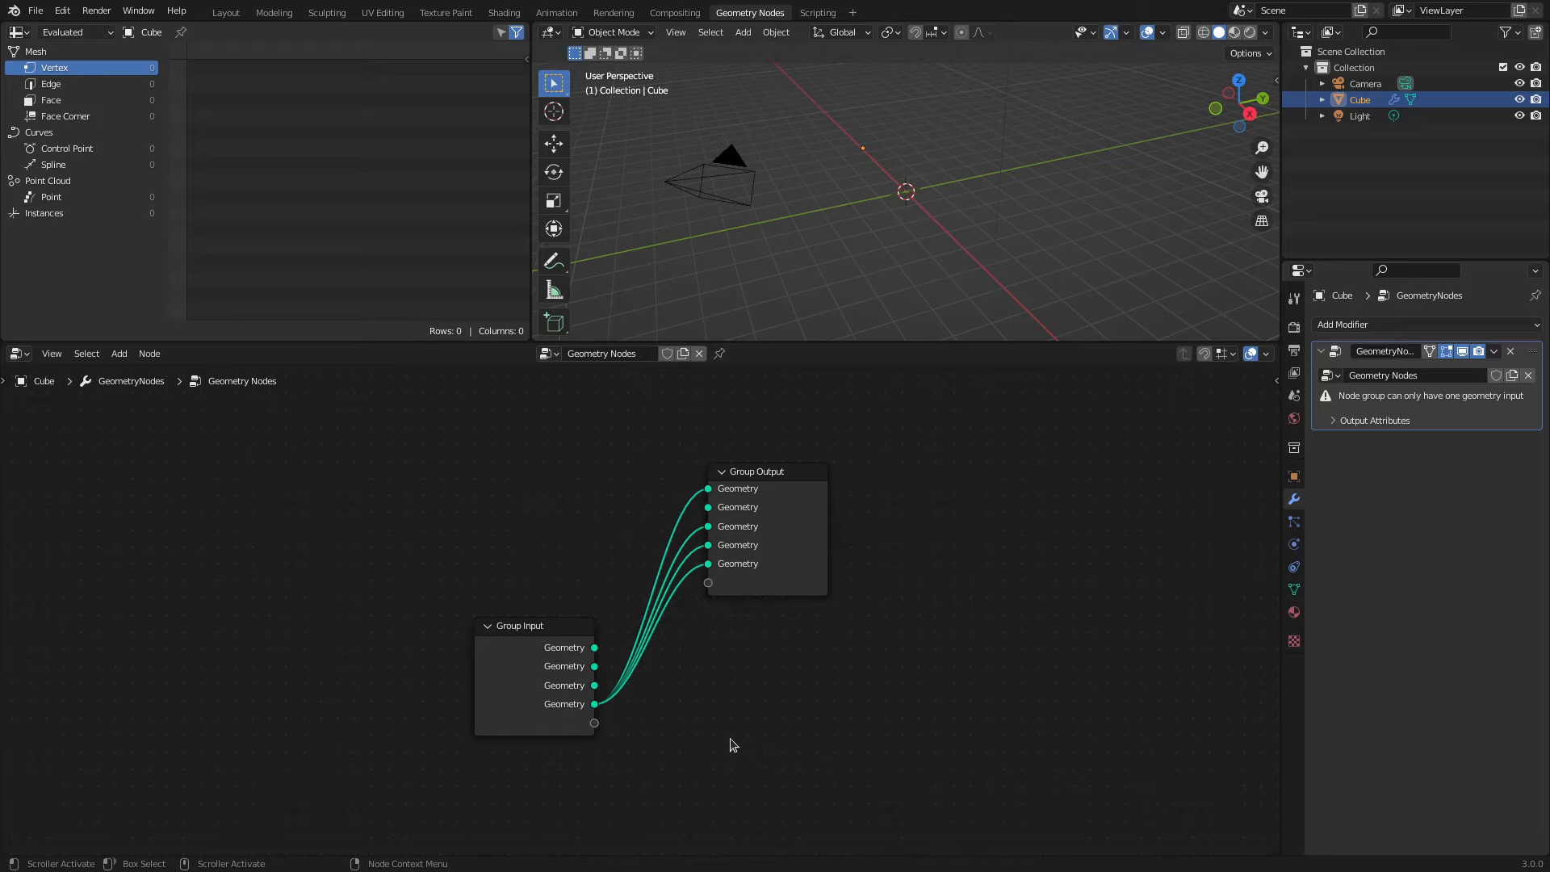
Spread the Group Input and Group Output nodes far apart and detach all links from the Group Input's fourth Geometry output.
left_click_drag(799, 472, 1112, 471)
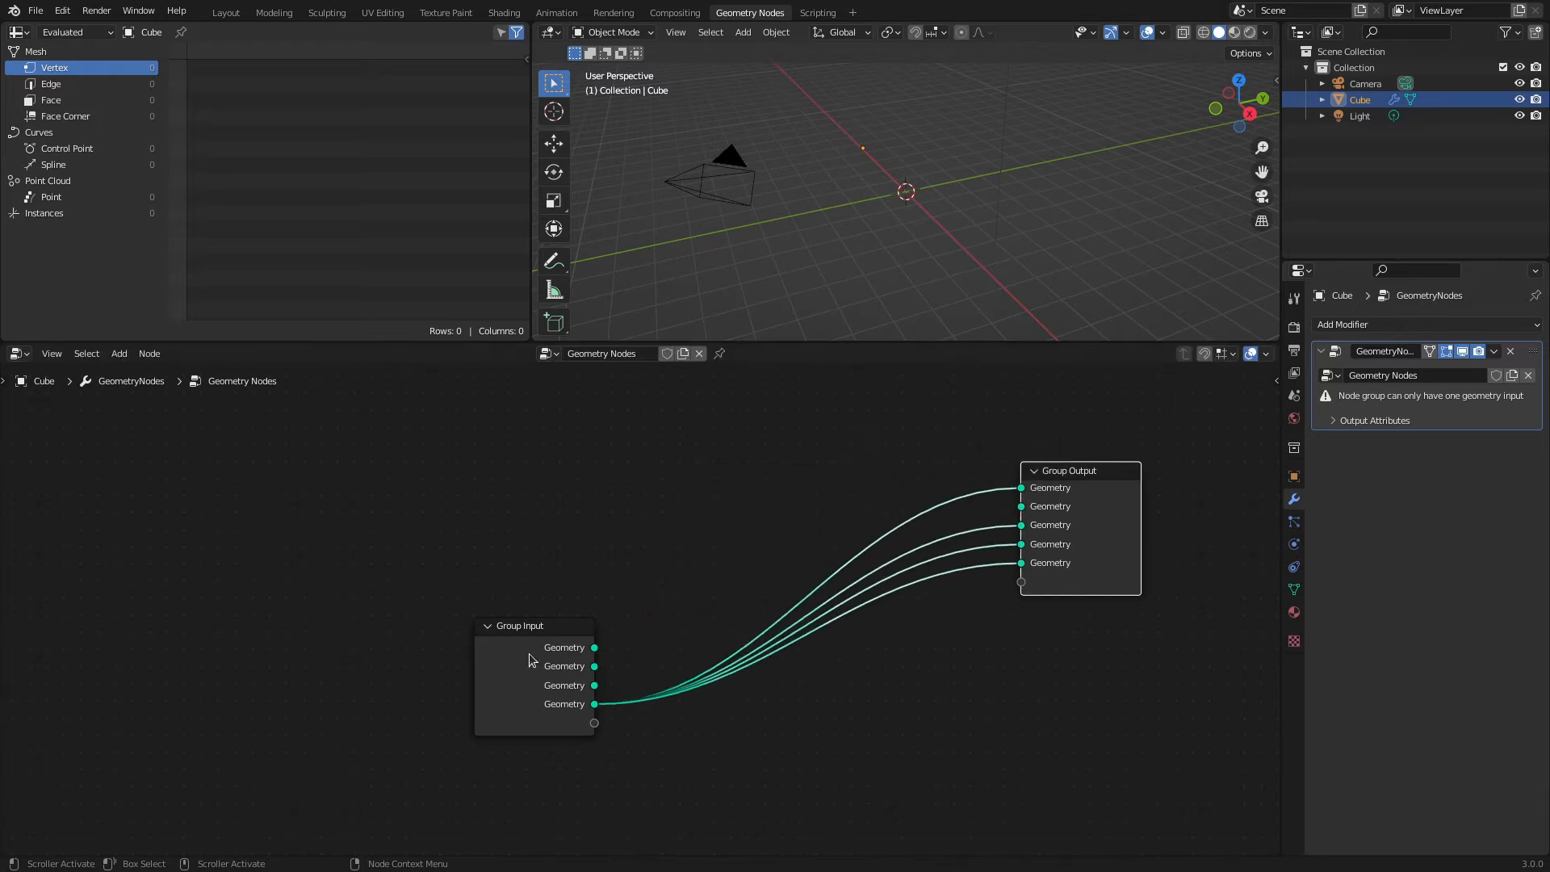
left_click(517, 626)
left_click_drag(517, 626, 410, 482)
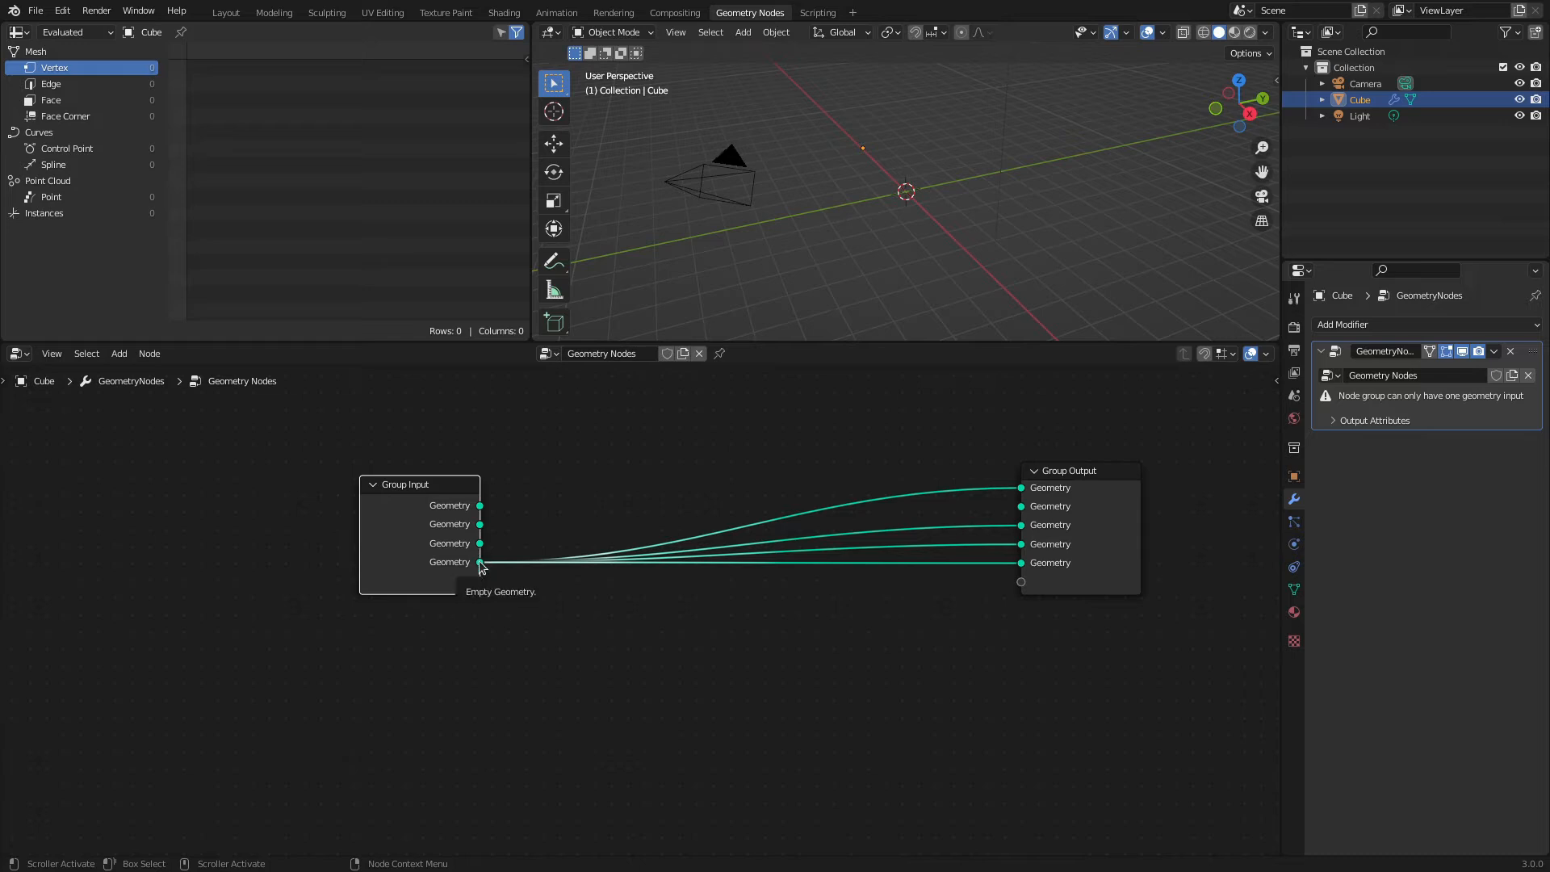
left_click_drag(480, 562, 742, 659, "ctrl")
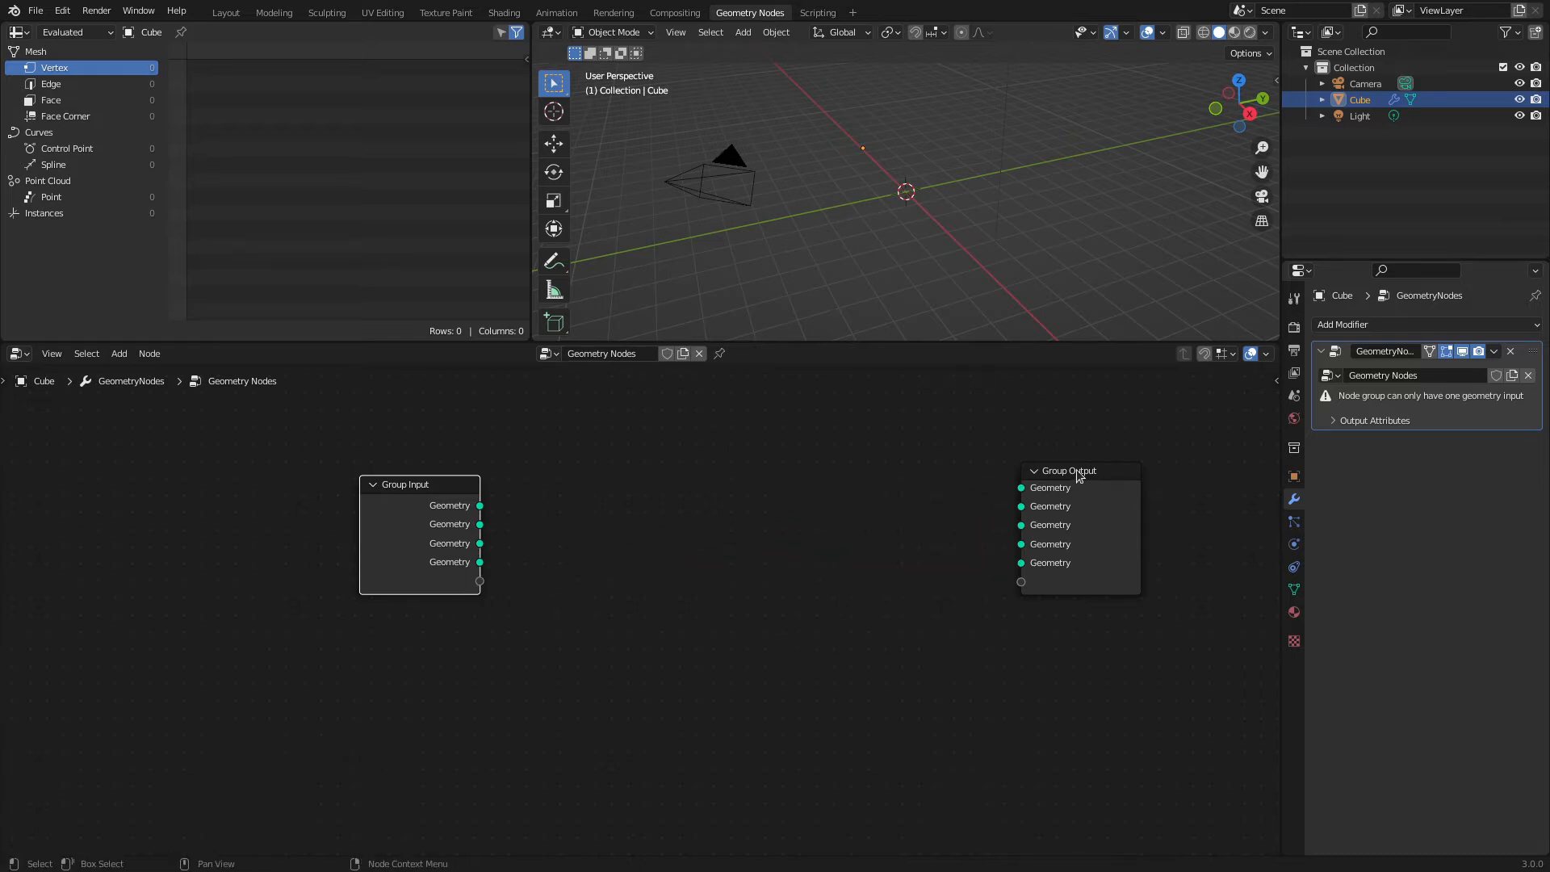
Move the unlinked Group Input and Group Output nodes closer together, roughly level with each other.
left_click_drag(1076, 468, 875, 467)
left_click_drag(432, 485, 461, 464)
left_click_drag(875, 466, 846, 457)
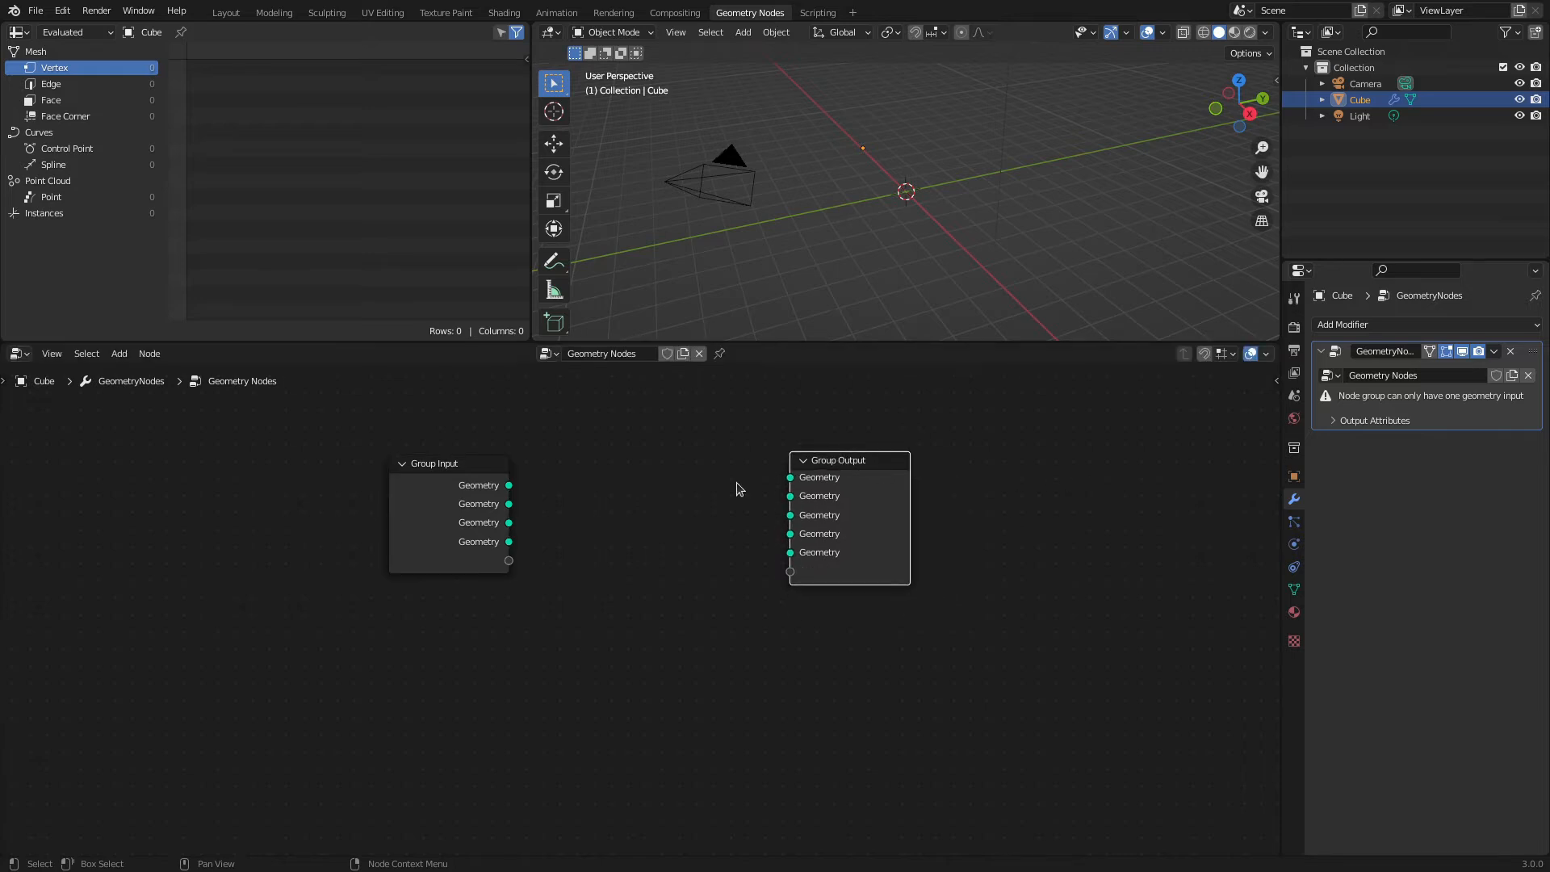
Duplicate the Group Input and Group Output pair and place the copies directly below the originals.
left_click_drag(274, 452, 1209, 592)
key("shift+d")
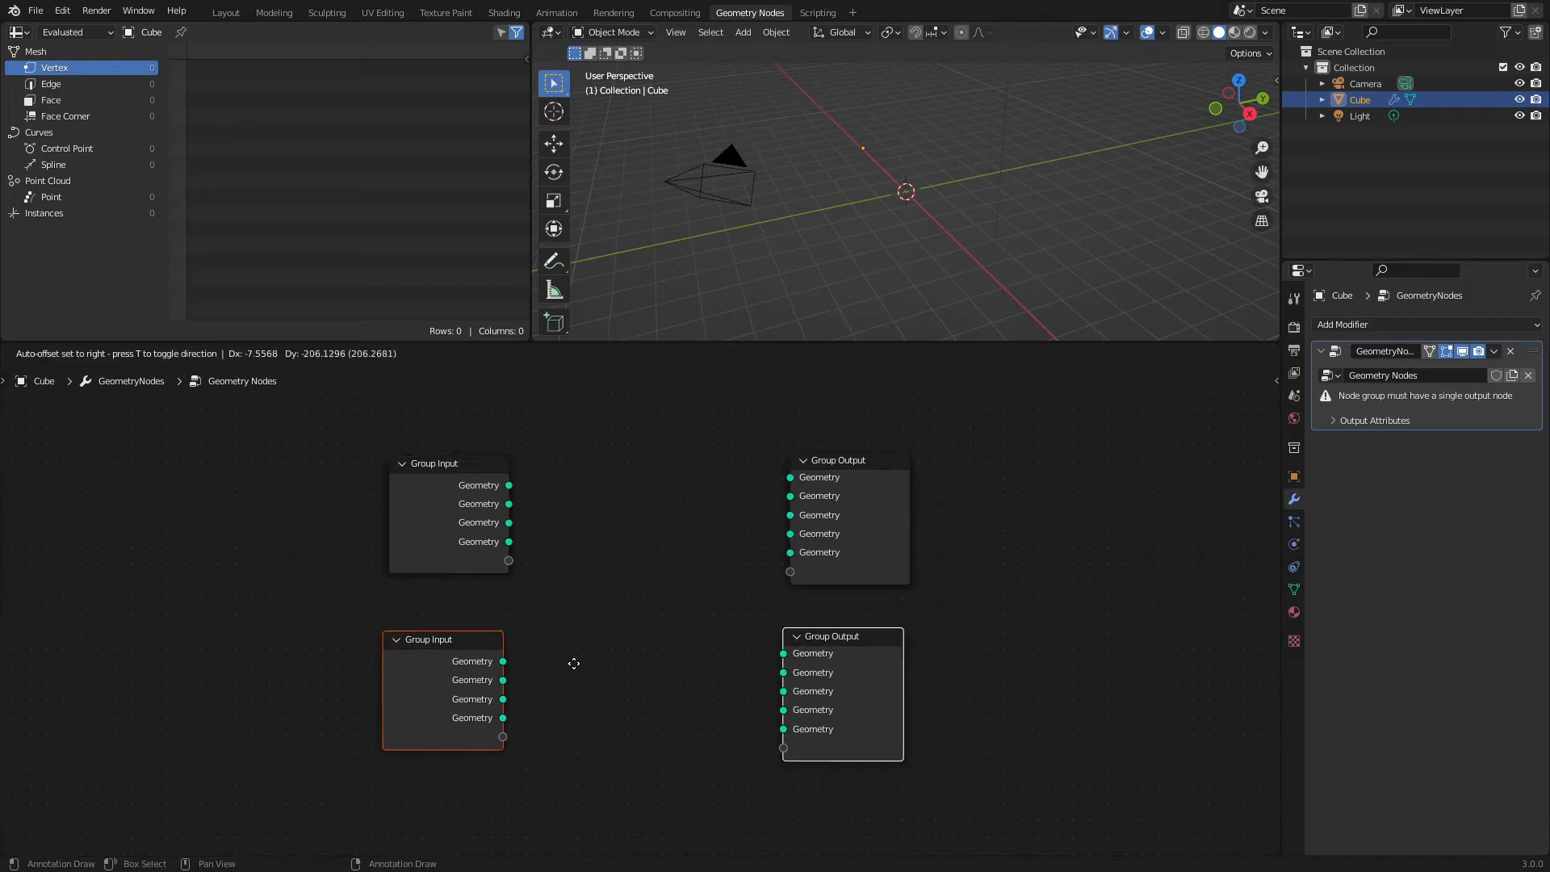
left_click(590, 649)
Duplicate the Group Input and Group Output pair twice more, stacking the copies into four rows, and clear the selection.
scroll(592, 599, "down", 3)
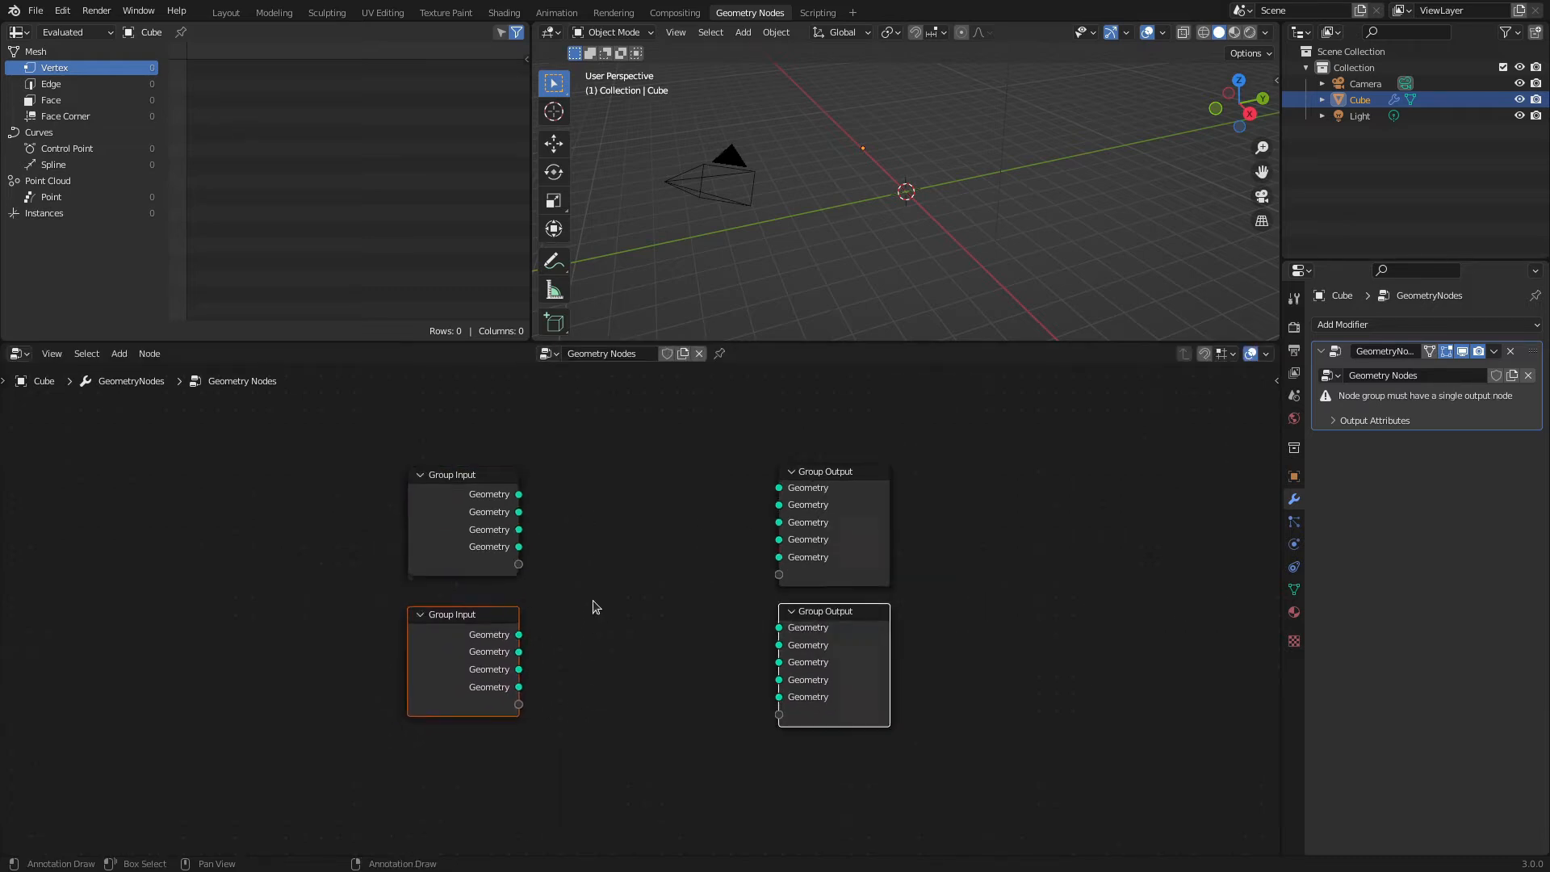
middle_click_drag(636, 607, 632, 513)
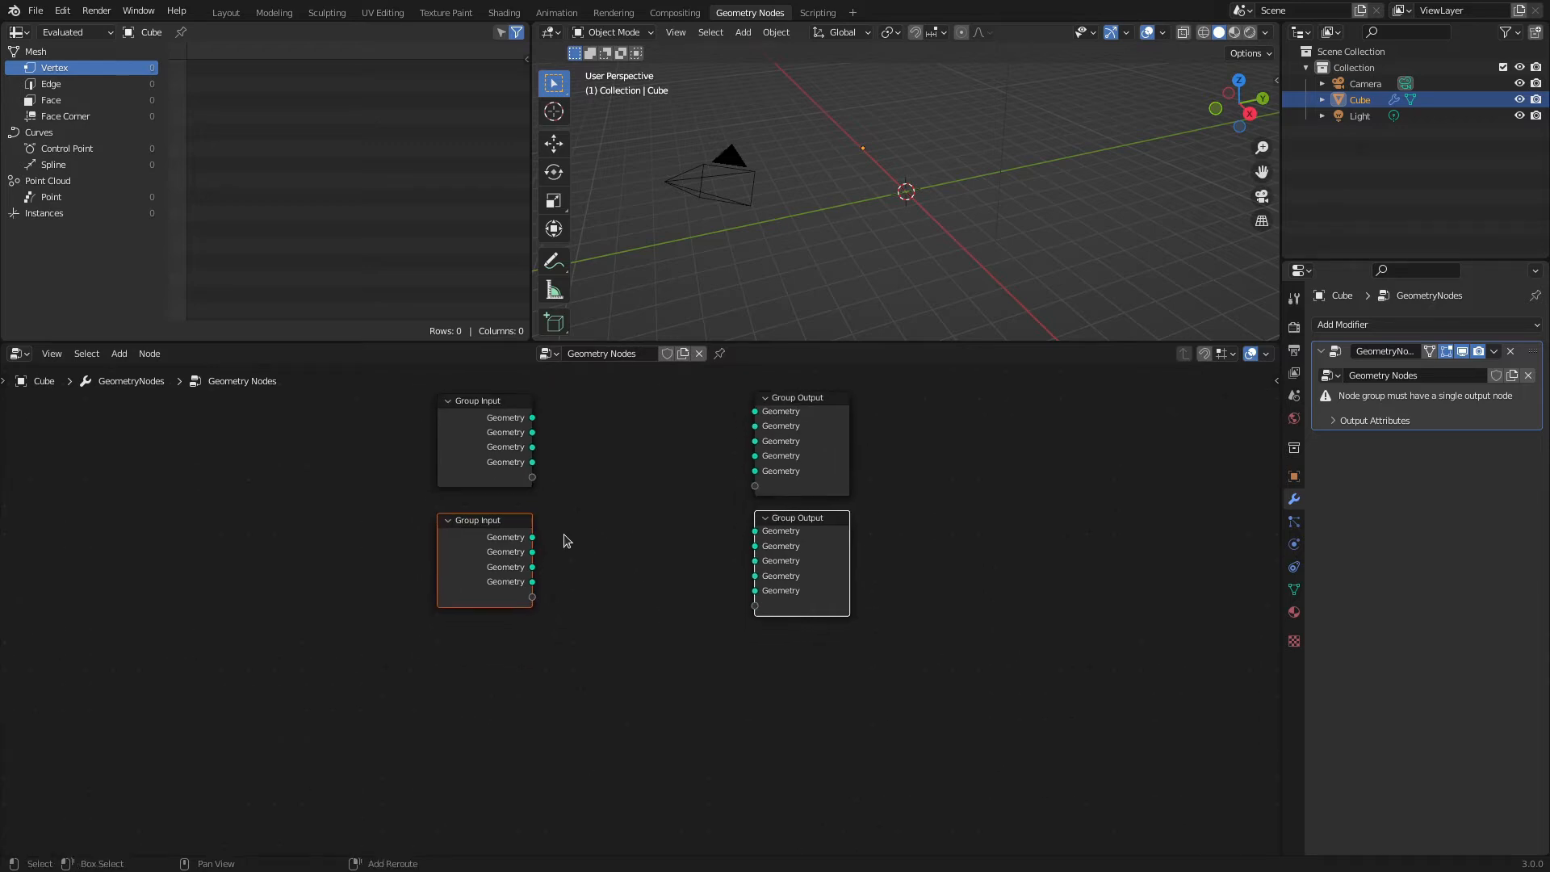
key("shift+d")
left_click(570, 646)
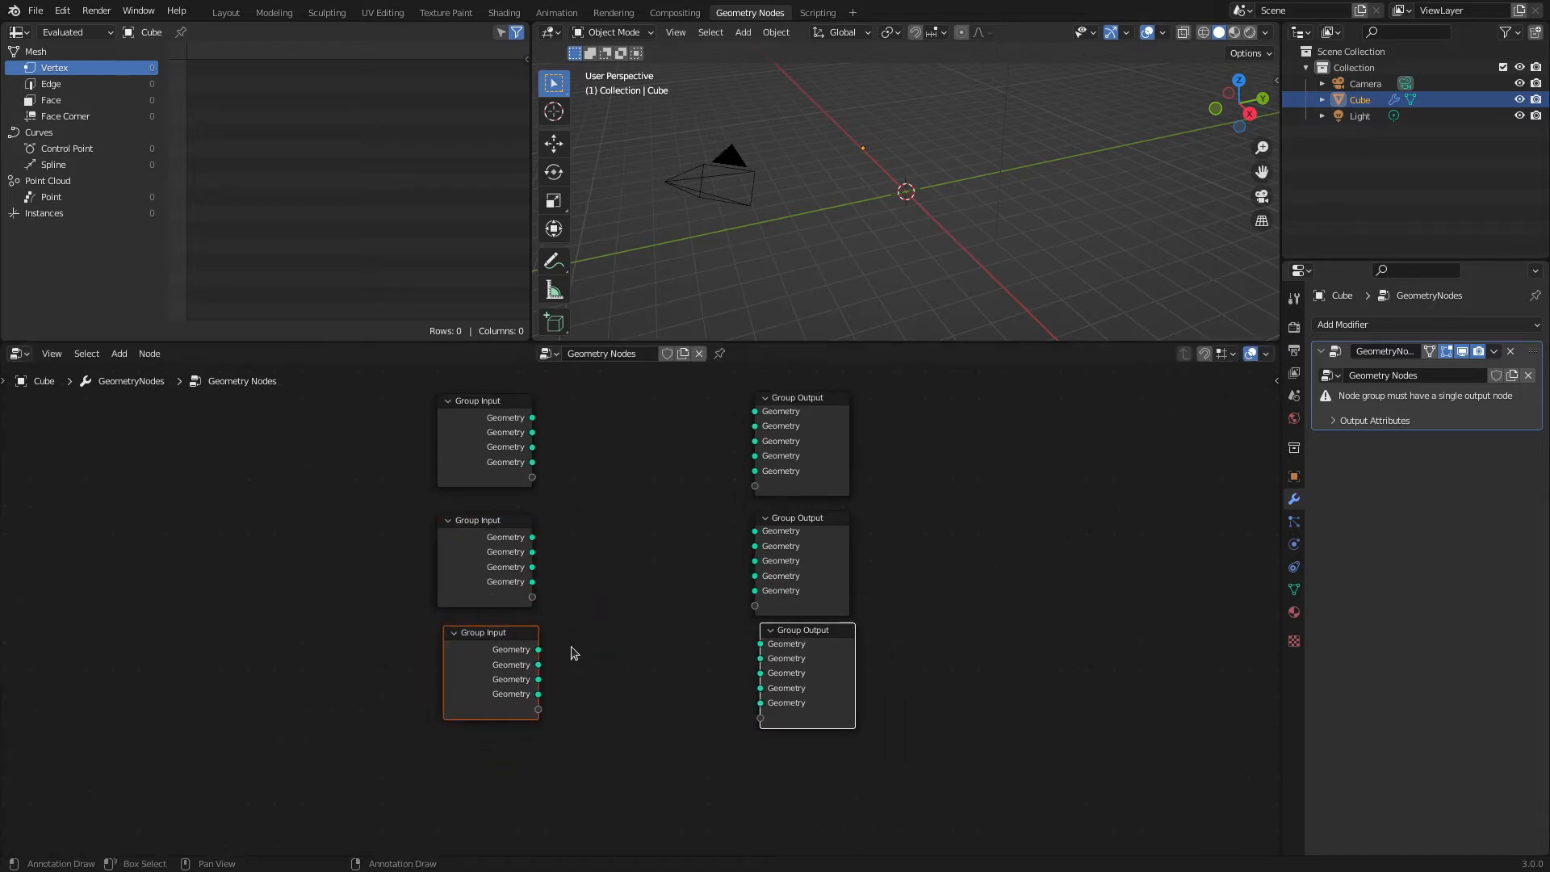
key("shift+d")
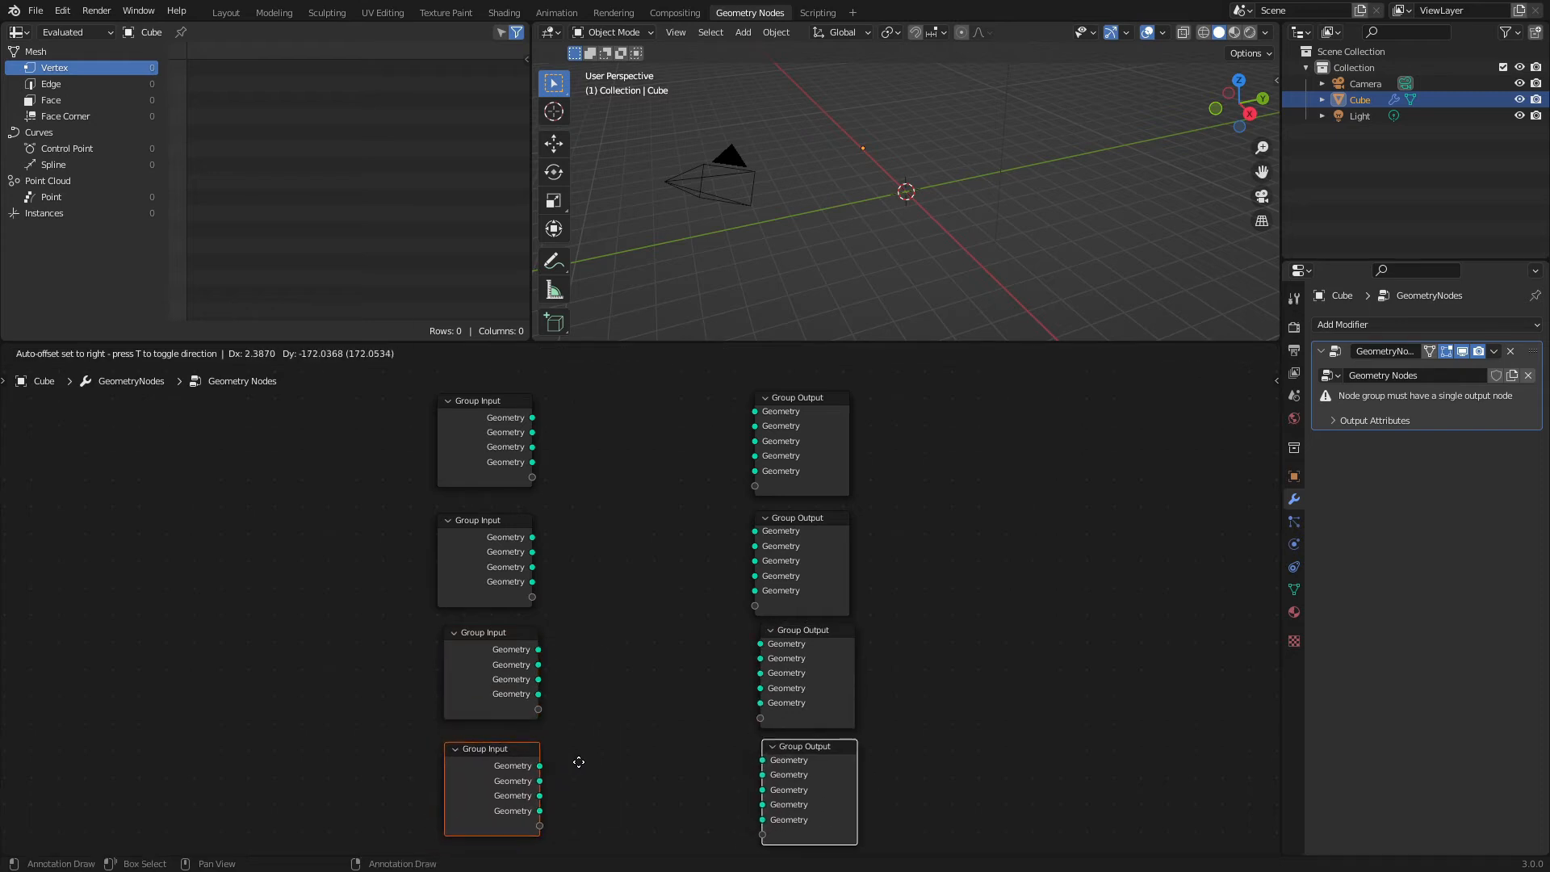
left_click(579, 762)
left_click(330, 434)
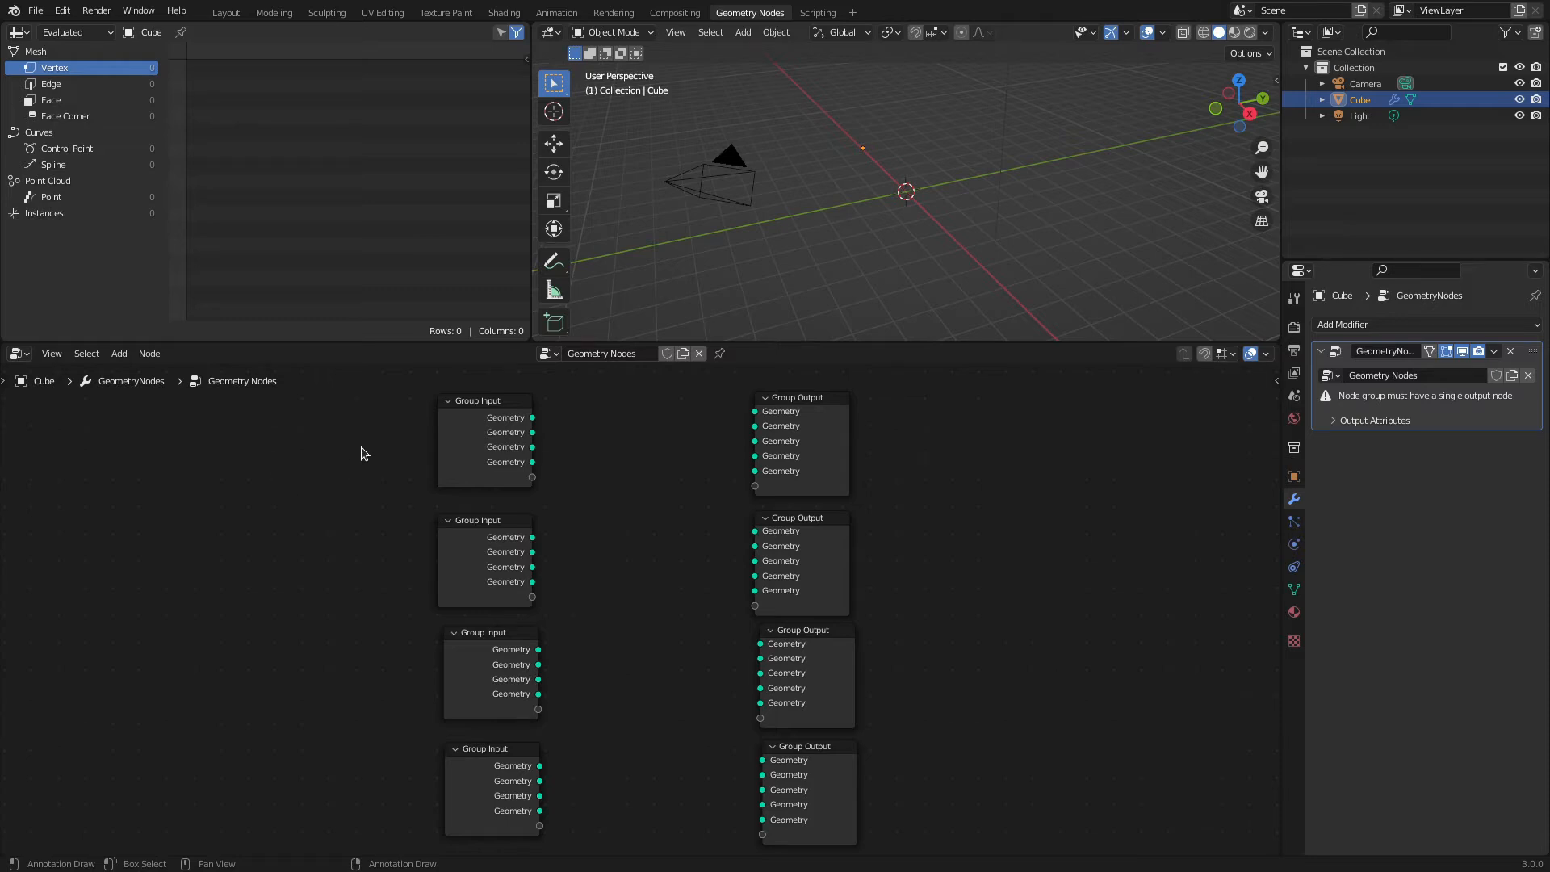
Auto-link the Group Input to all five Geometry inputs of the Group Output in the first row, and nudge the pair upward.
left_click_drag(365, 421, 1014, 468)
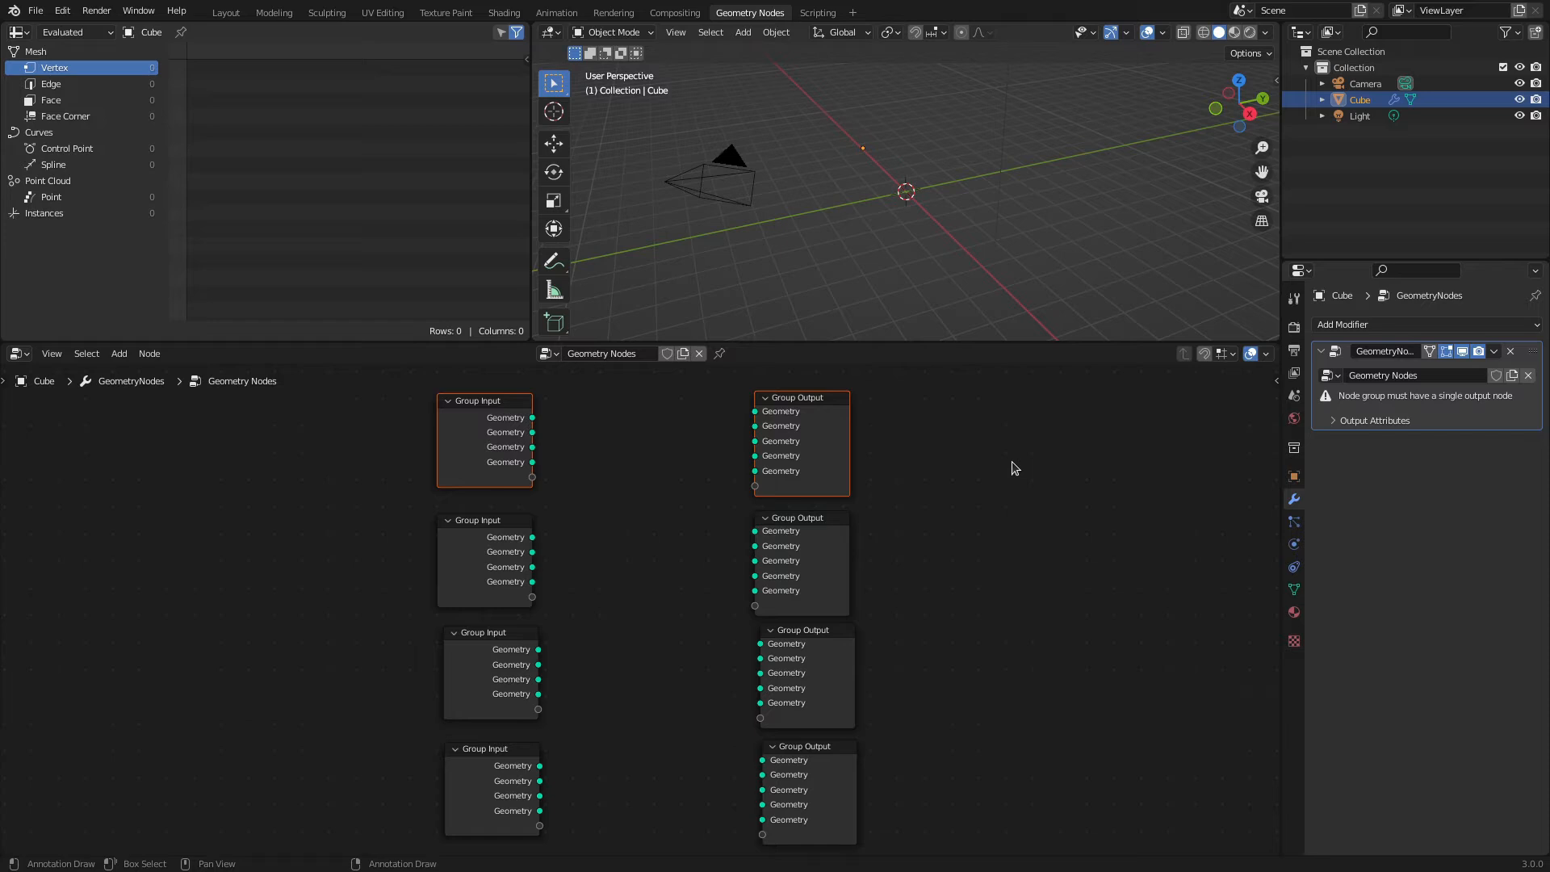
key("f")
key("f")
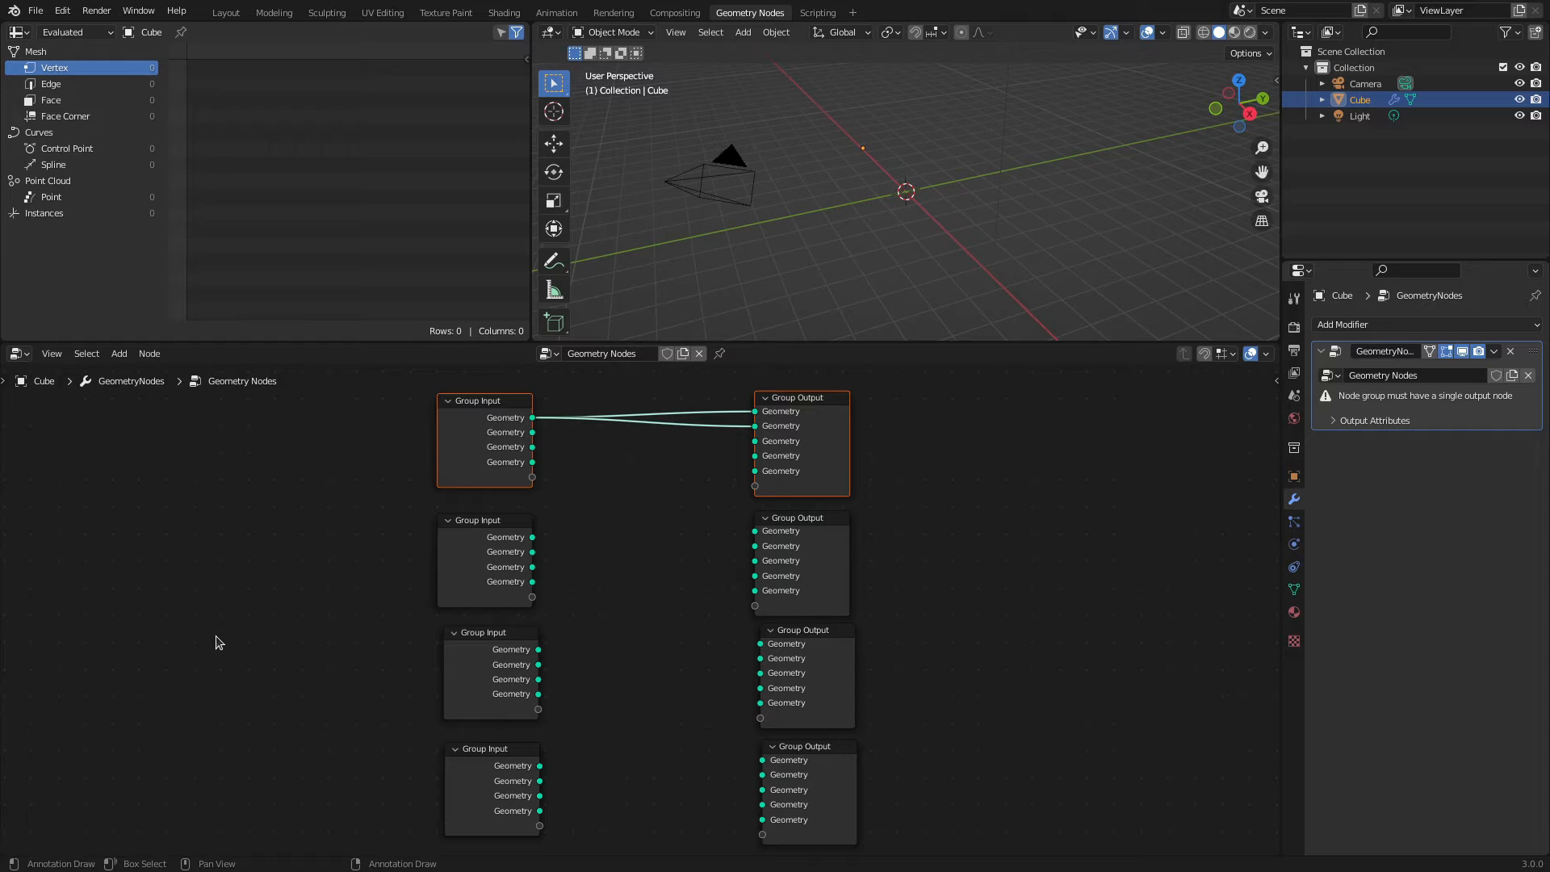
key("f")
key("f")
key("g")
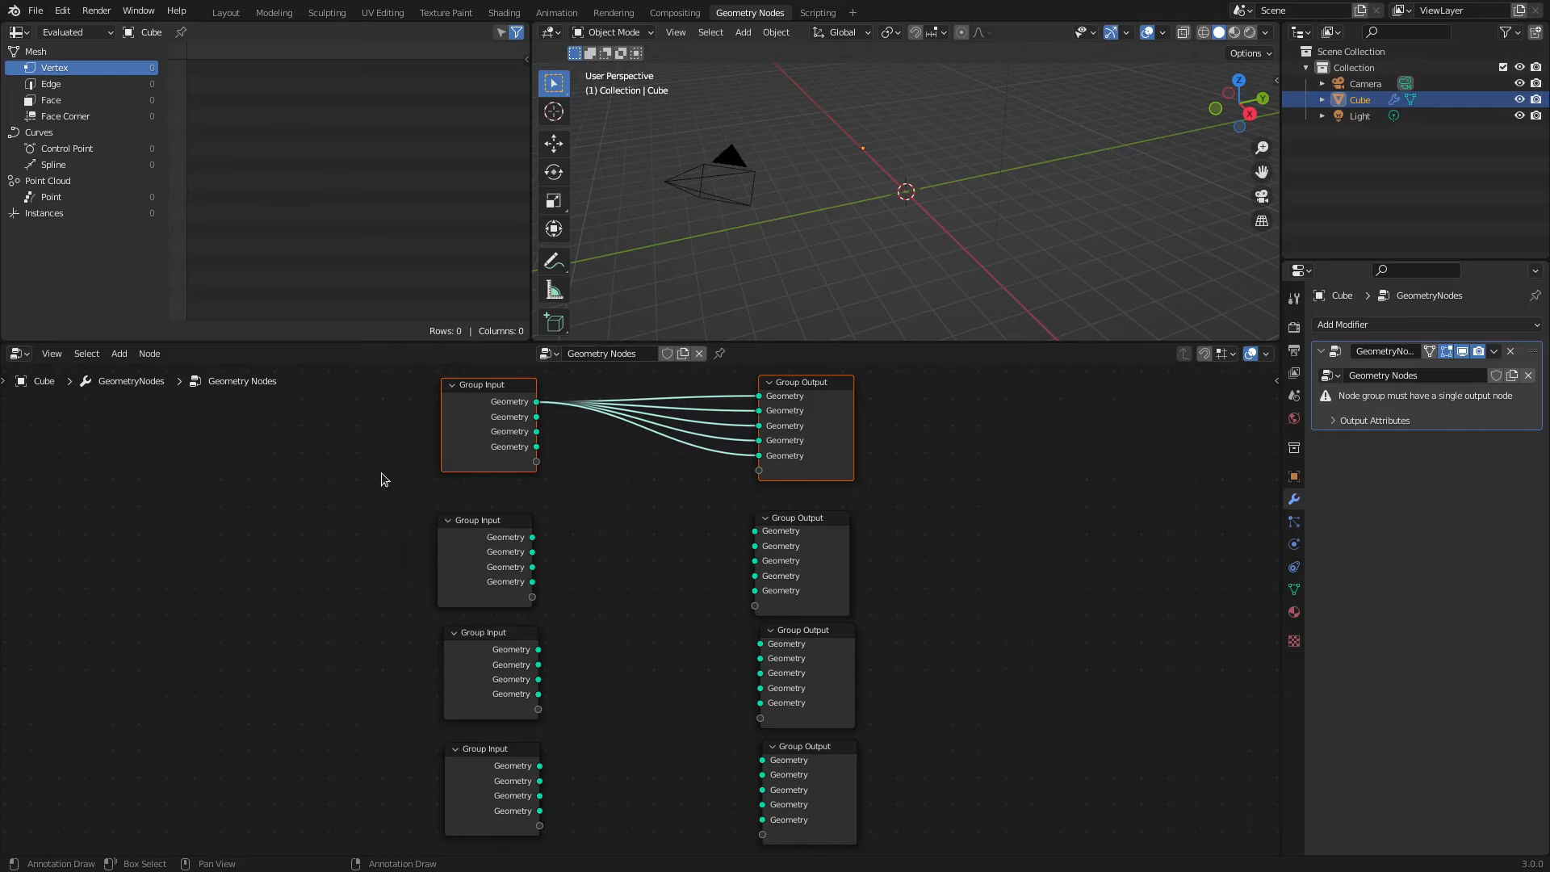
Auto-link the second row's Group Input to all five Geometry inputs of its Group Output.
left_click_drag(360, 505, 1130, 595)
key("f")
key("f")
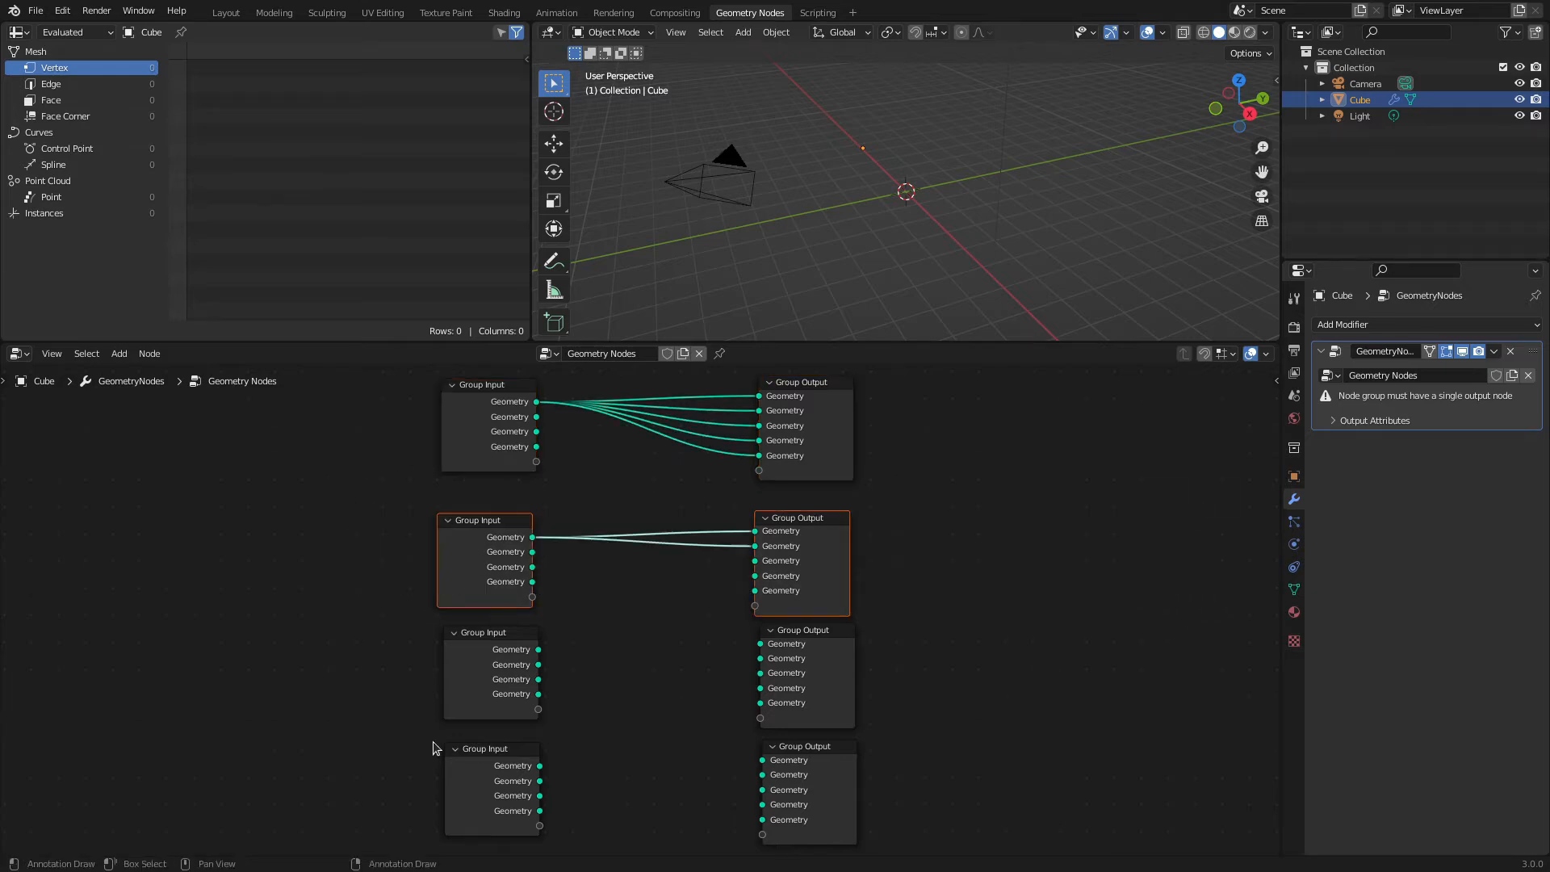
key("f")
key("f")
key("f")
Auto-link the third row's Group Input to all five Geometry inputs of its Group Output.
left_click_drag(393, 642, 1058, 730)
key("f")
key("f")
key("f")
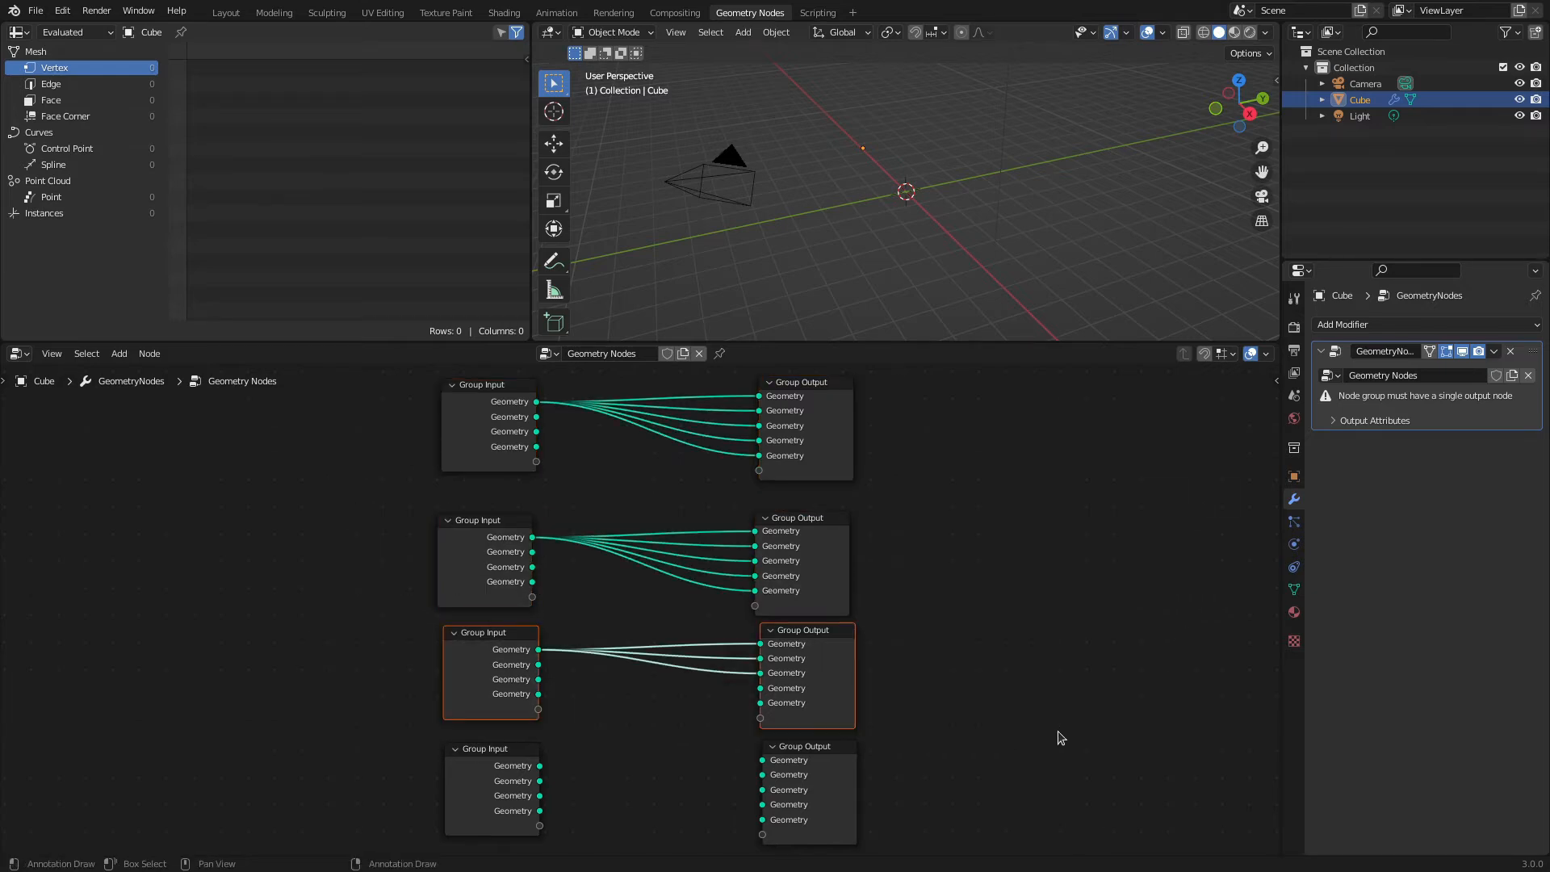
key("f")
key("f")
Auto-link the fourth row's Group Input to all five Geometry inputs of its Group Output, and clear the selection.
left_click_drag(356, 747, 1084, 796)
key("f")
key("f")
key("f")
key("f")
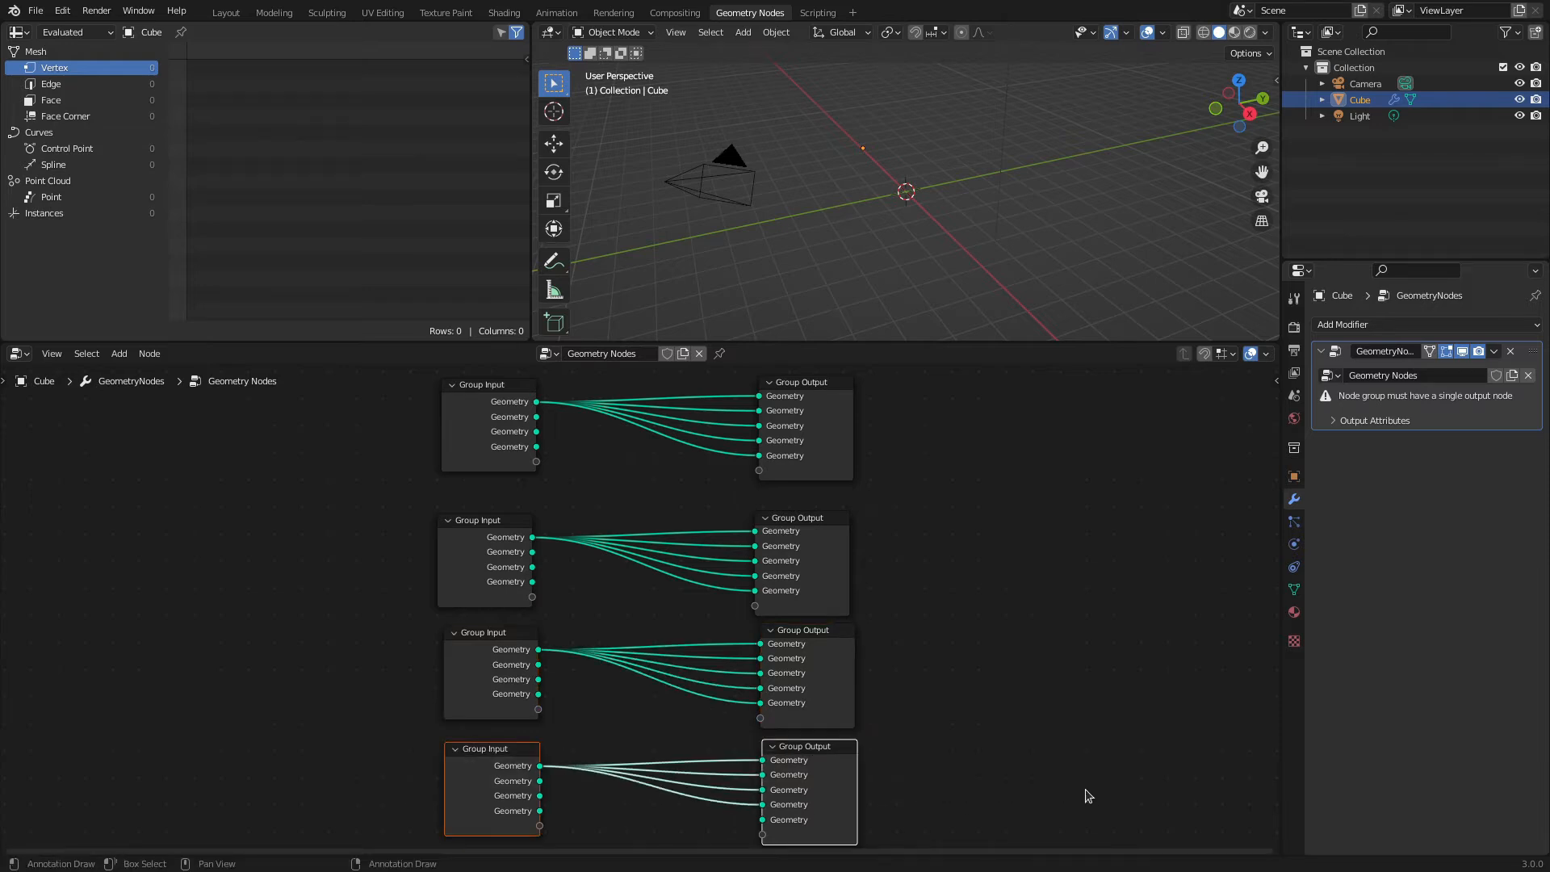
key("f")
left_click(268, 539)
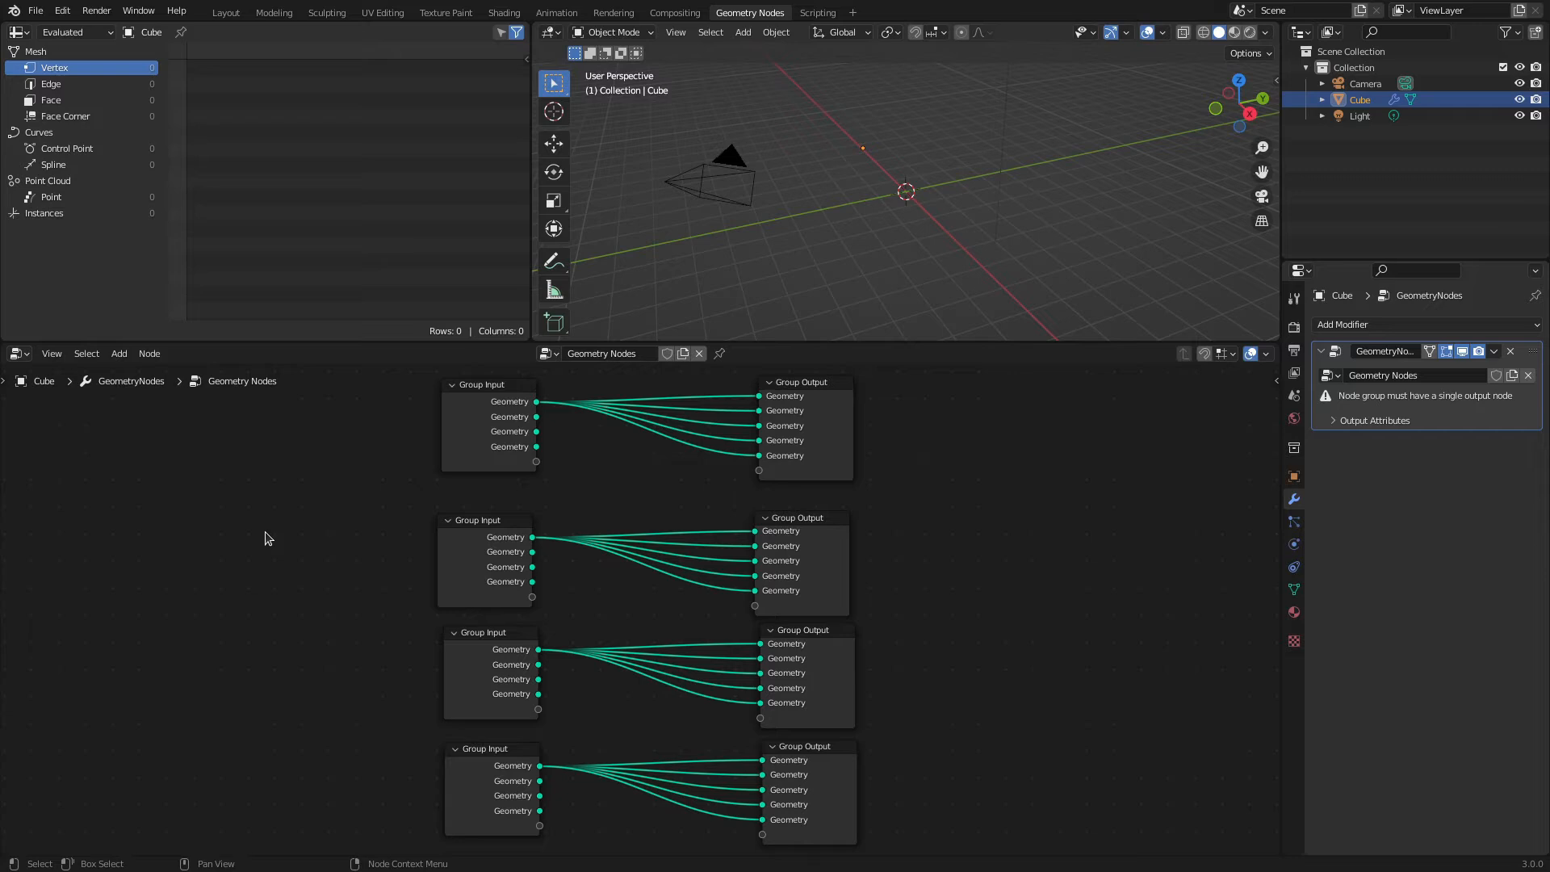
Auto-link the third row's Group Input to the first Geometry input of the first row's Group Output.
left_click(836, 418)
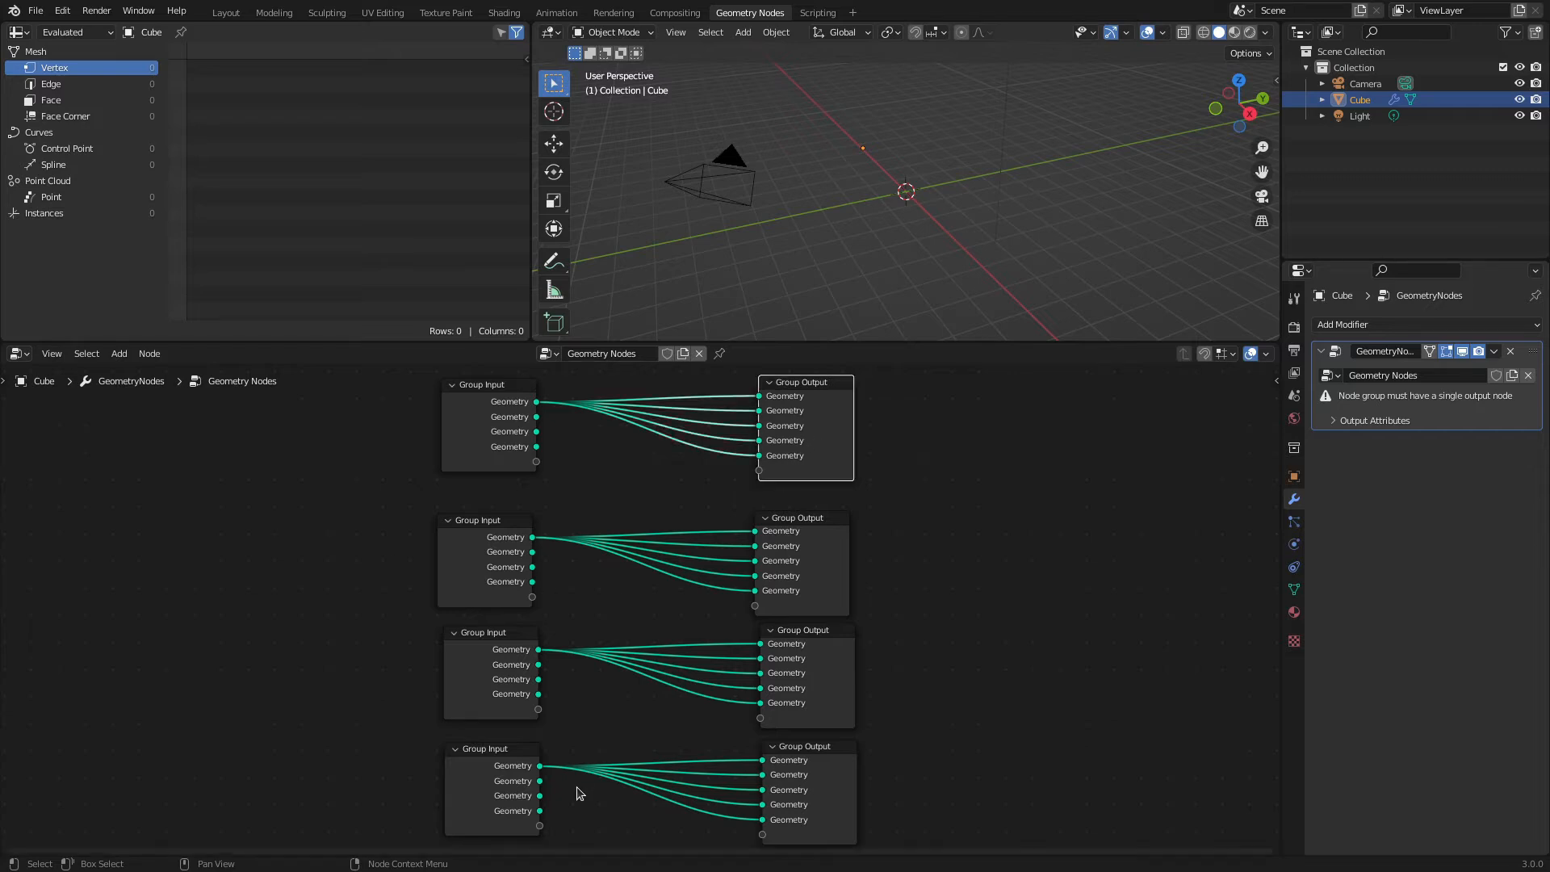
left_click(459, 675, "shift")
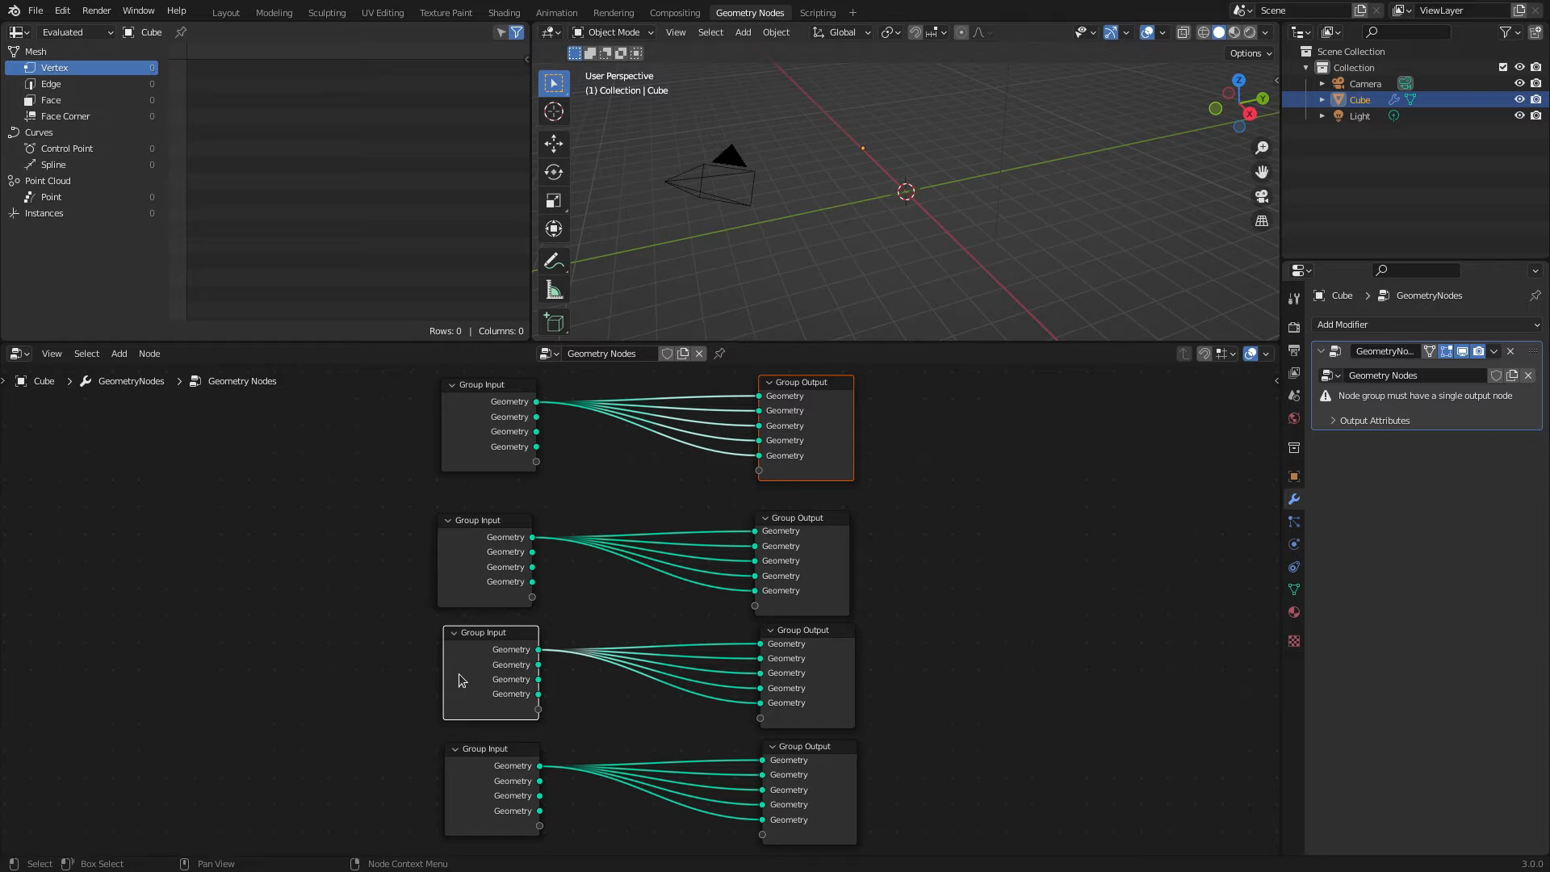
key("f")
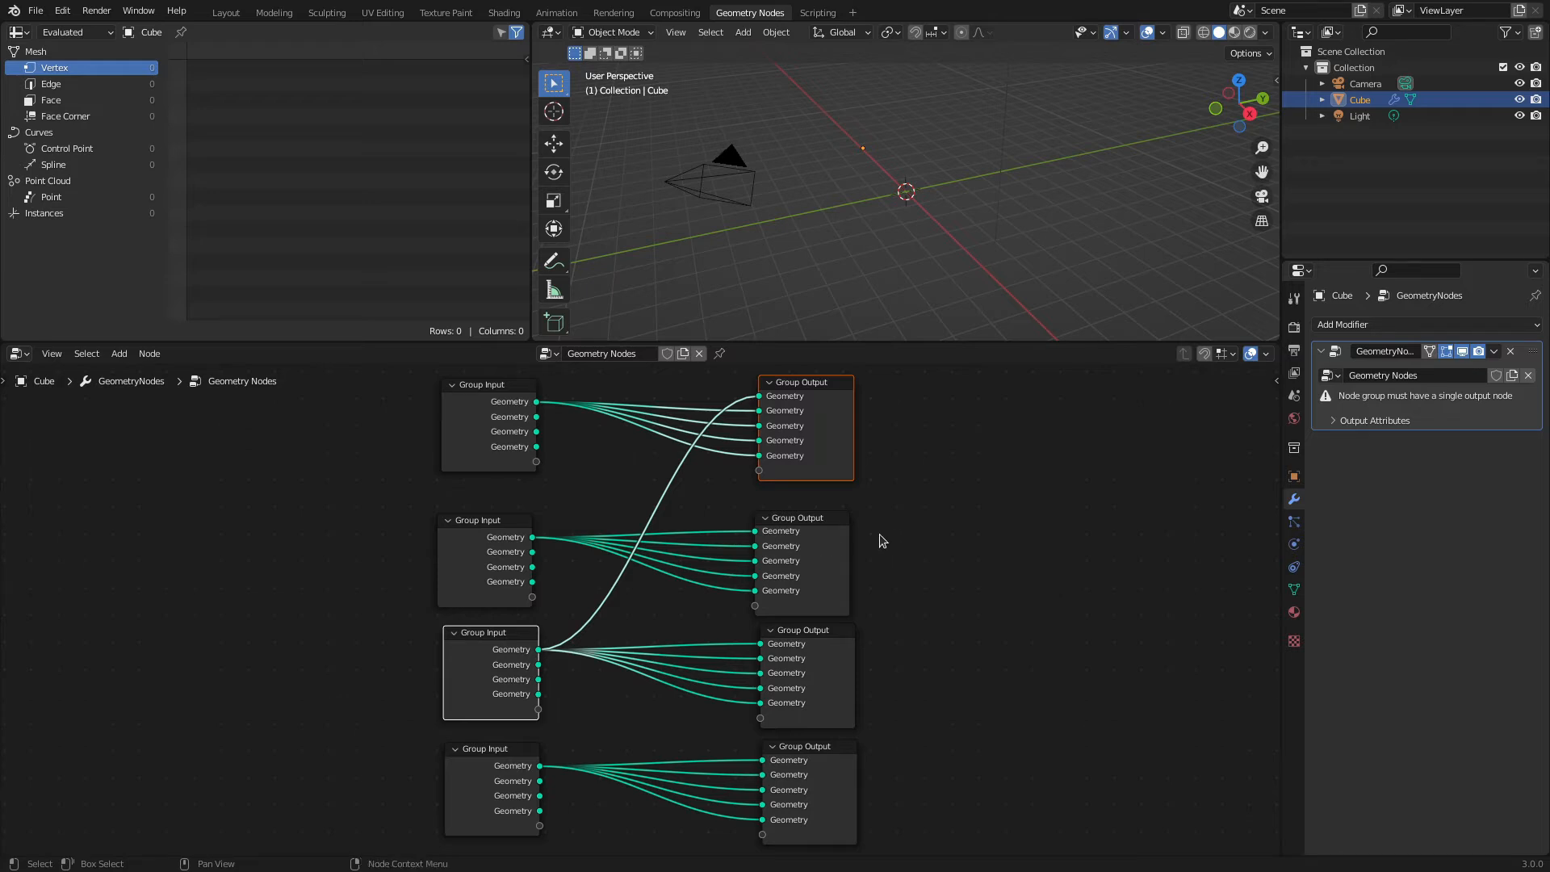
Auto-link the first row's Group Input to the first Geometry input of the third row's Group Output, and clear the selection.
left_click(496, 449)
left_click(788, 673, "shift")
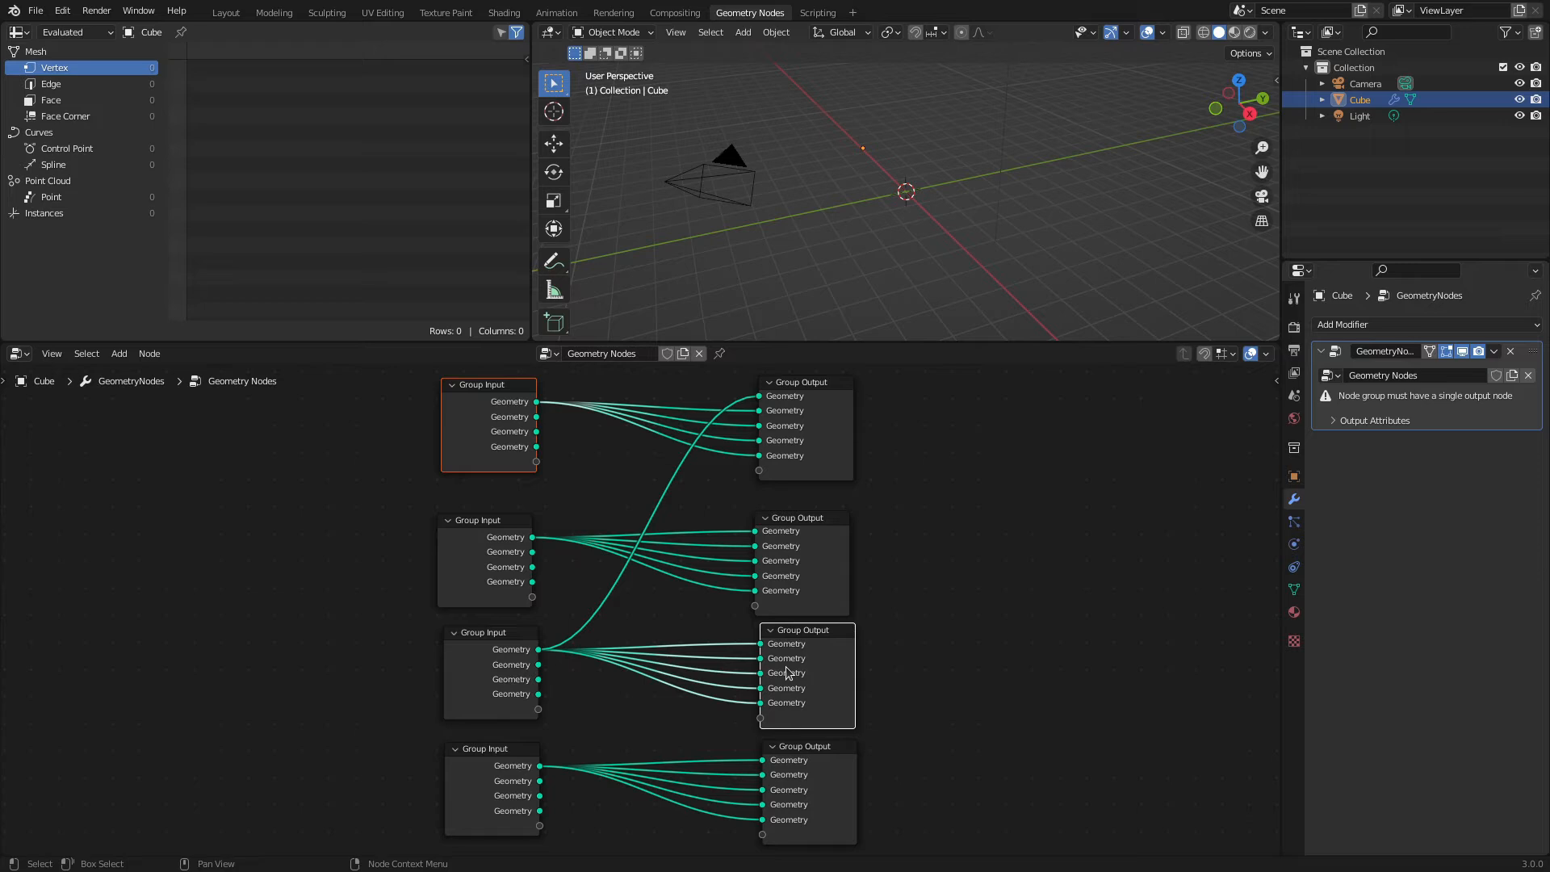
key("shift+f")
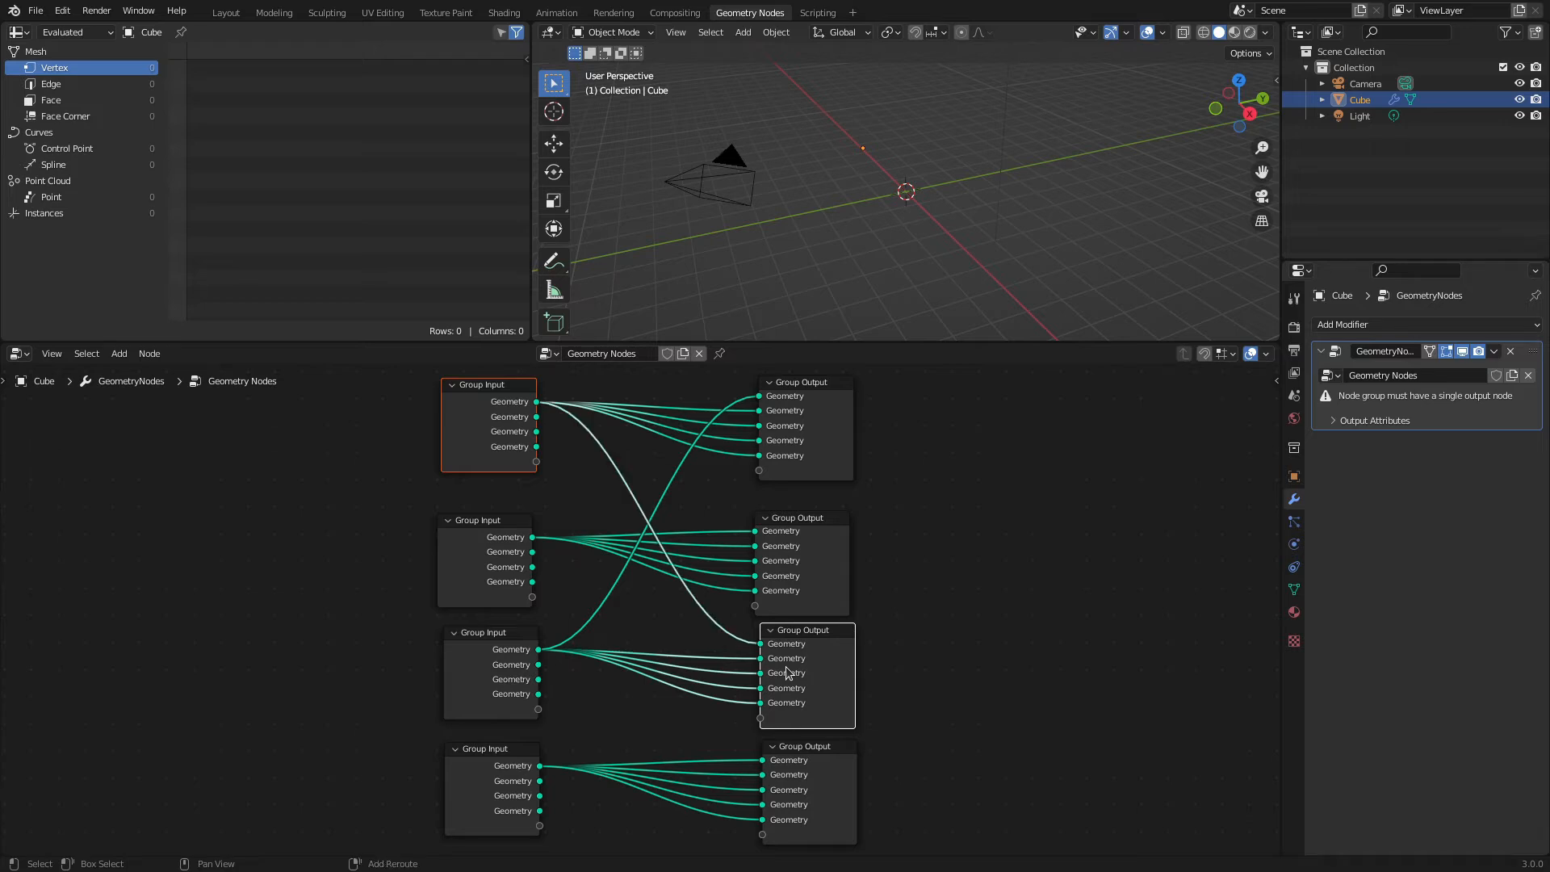
left_click(163, 541)
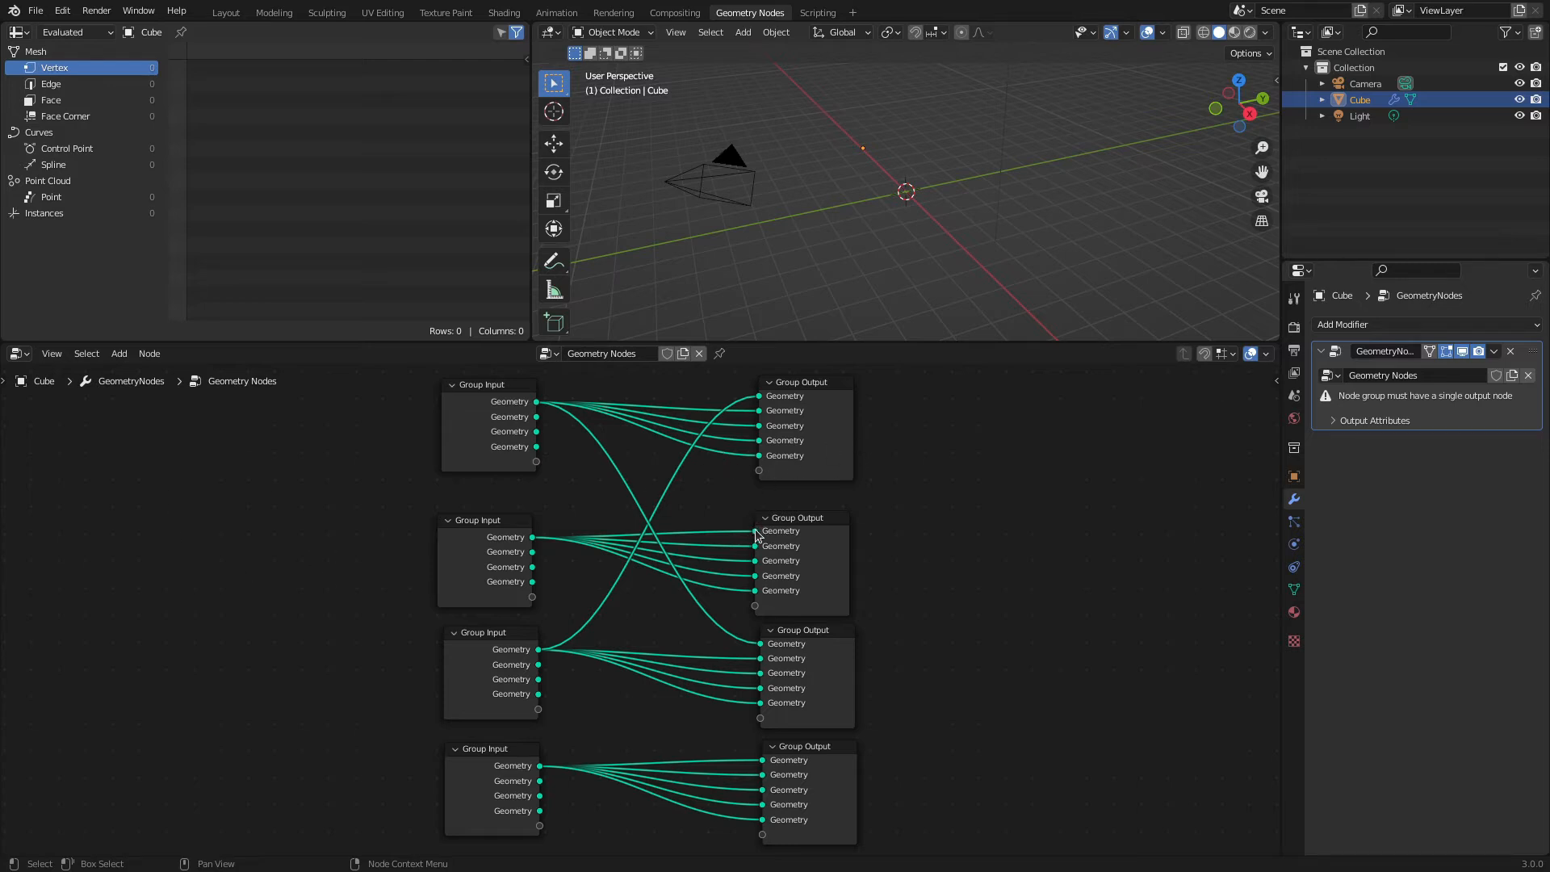
mouse_move(758, 535)
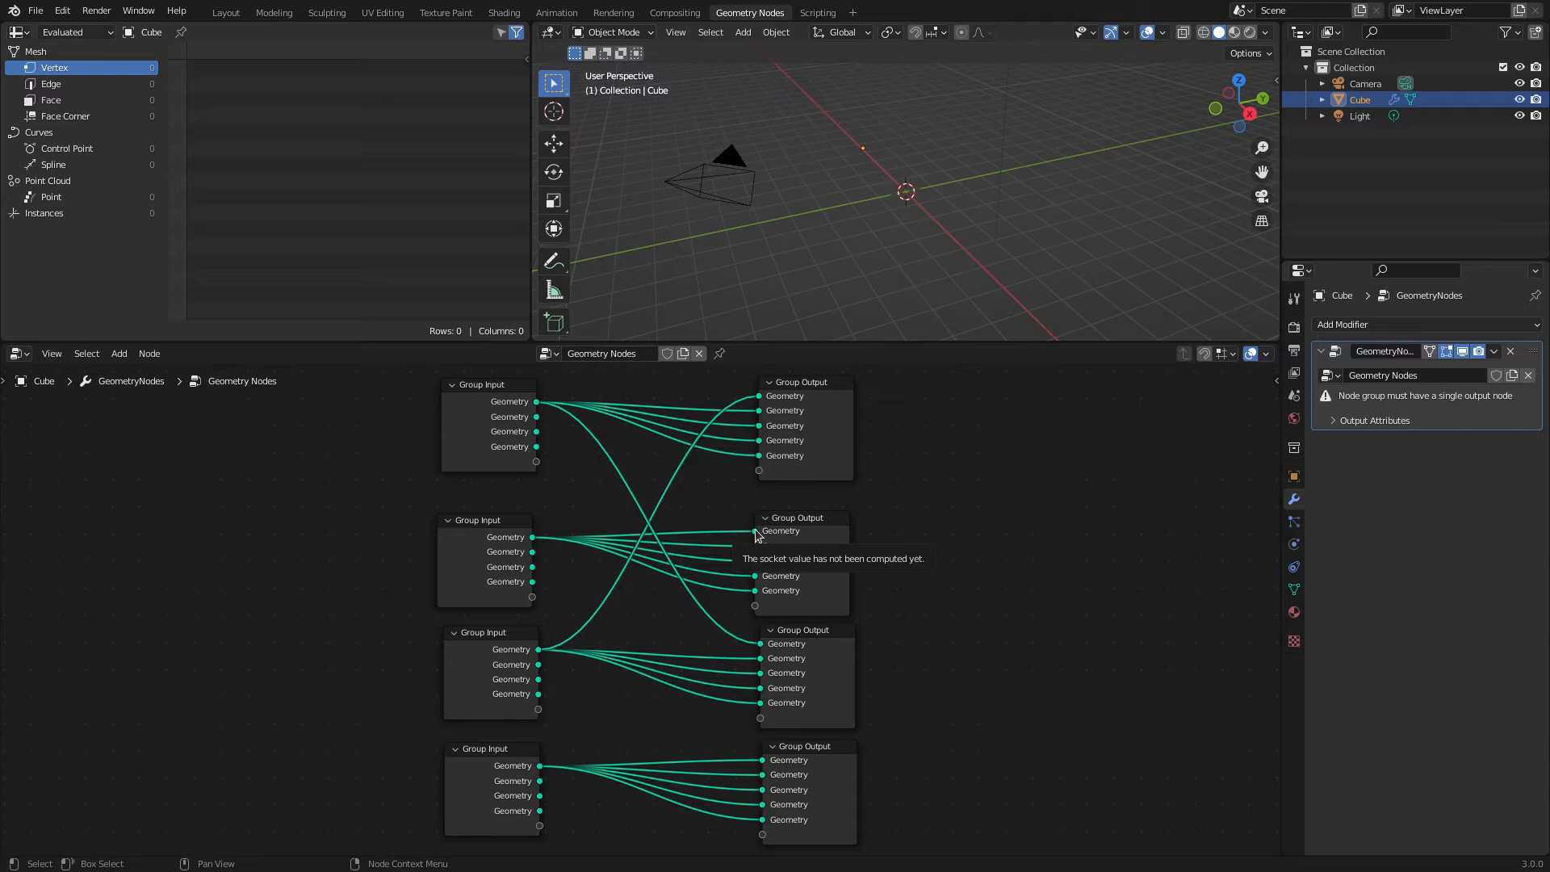
Detach the second row's link from its first Geometry input, and mute its four remaining links plus the third row's link to the second Geometry input.
left_click_drag(757, 534, 651, 478)
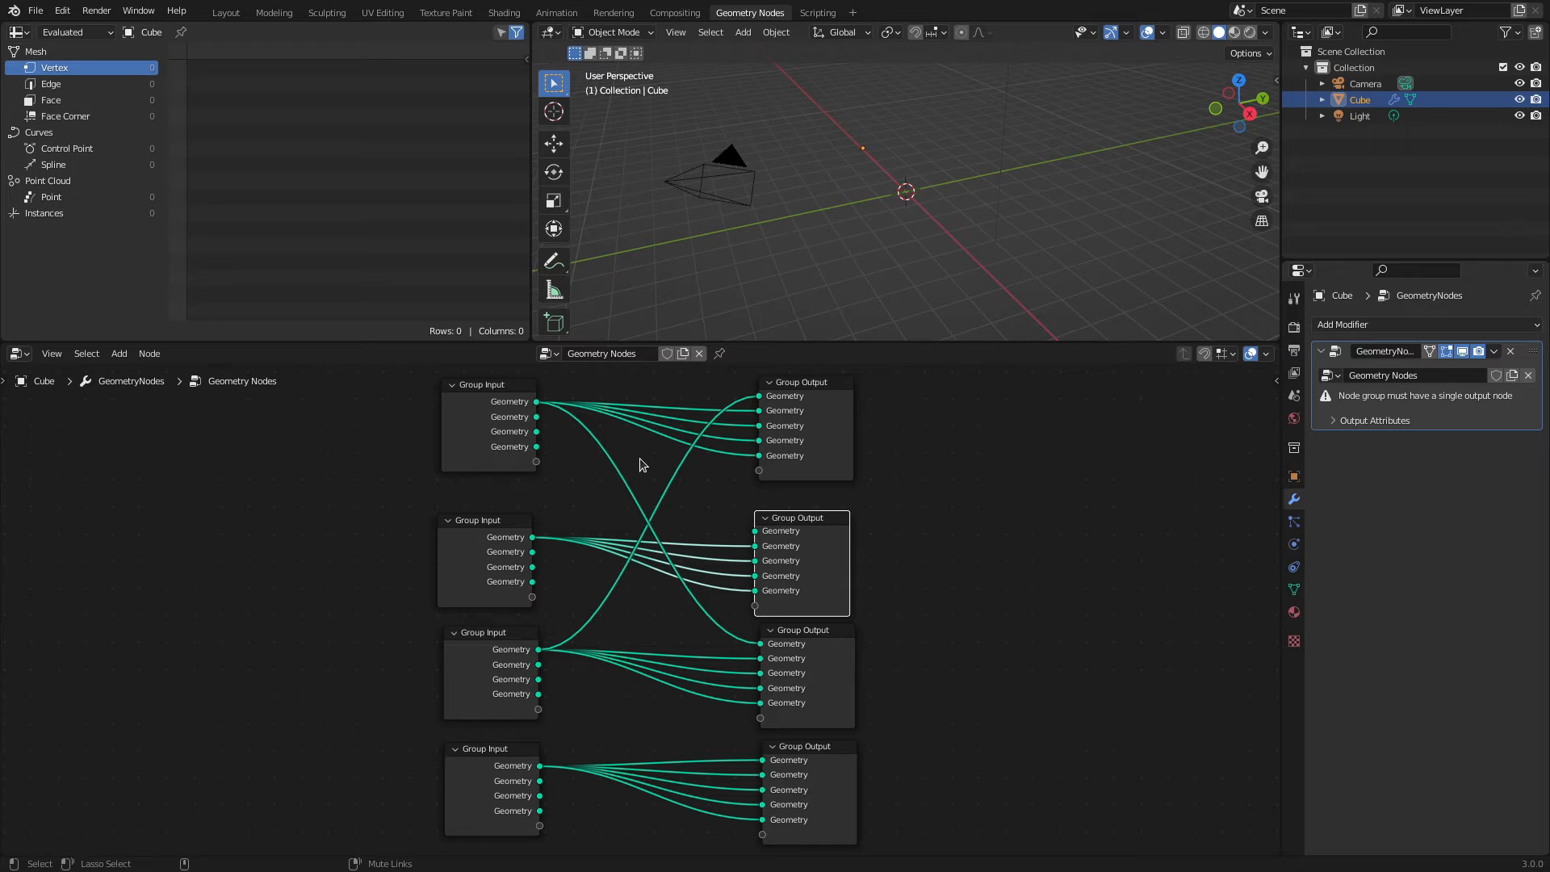
right_click_drag(640, 460, 561, 511, "ctrl")
right_click_drag(561, 511, 561, 511, "ctrl+shift")
right_click_drag(723, 521, 730, 673, "ctrl+alt")
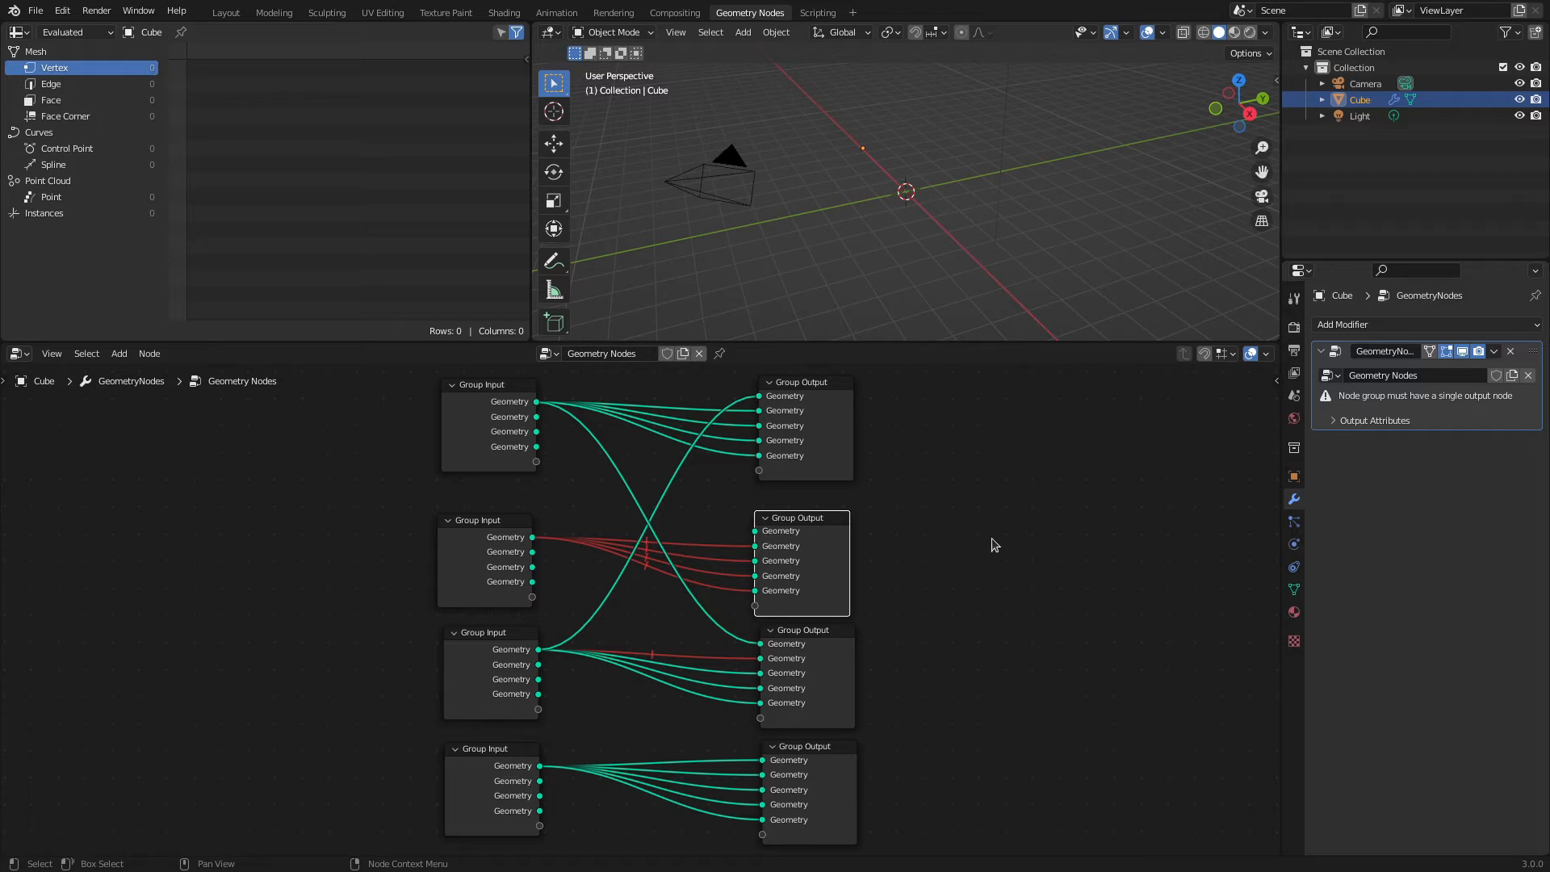
Add a Boolean input node in the empty space to the right of the first row's Group Output.
middle_click_drag(993, 536, 602, 555)
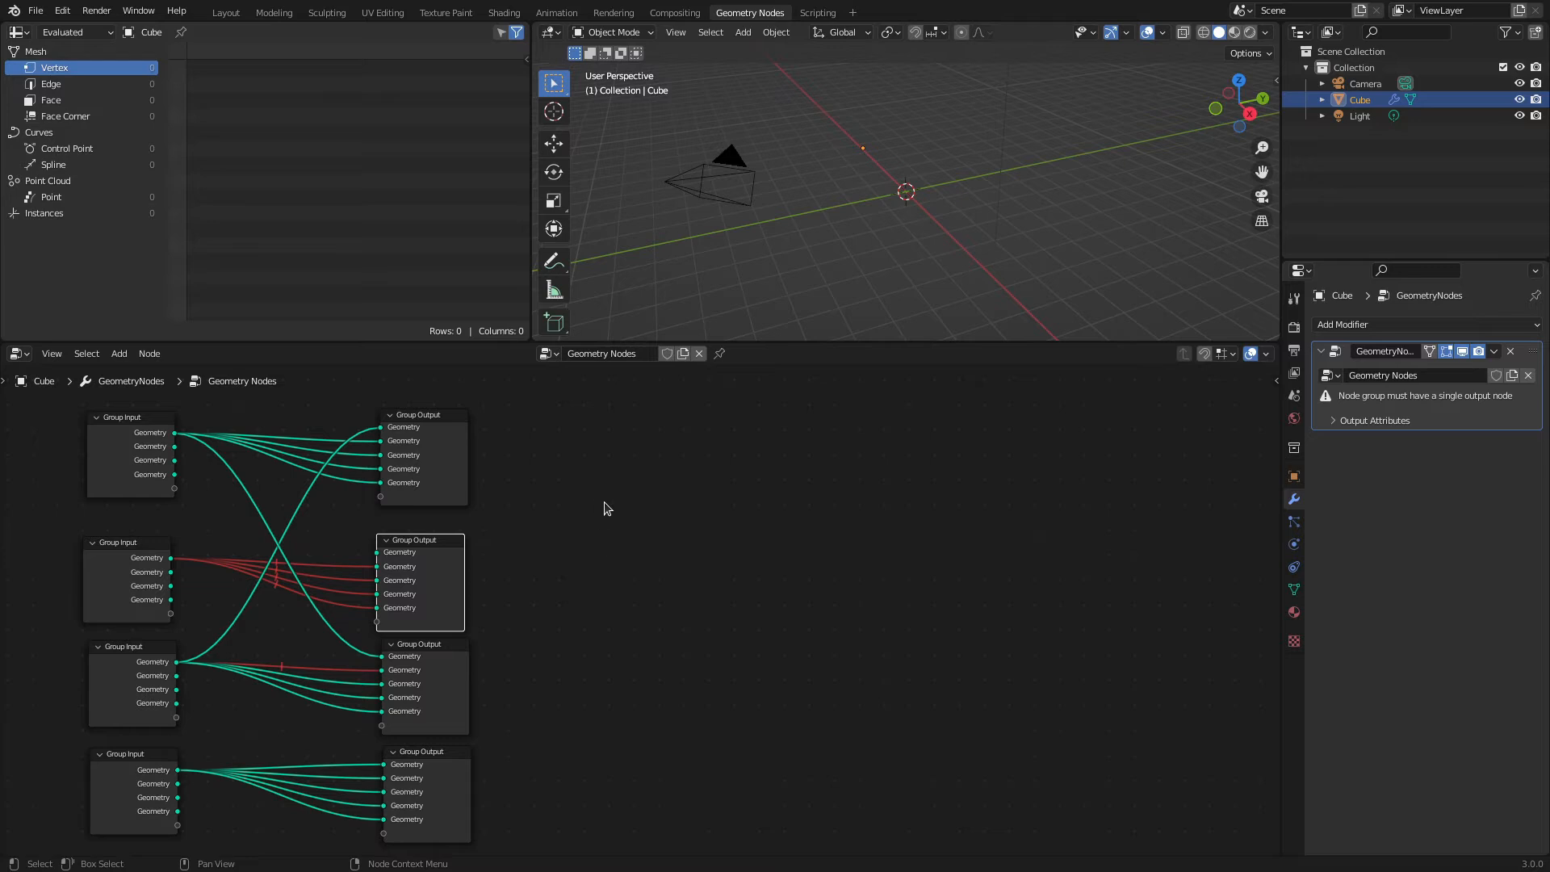
key("shift+a")
mouse_move(604, 502)
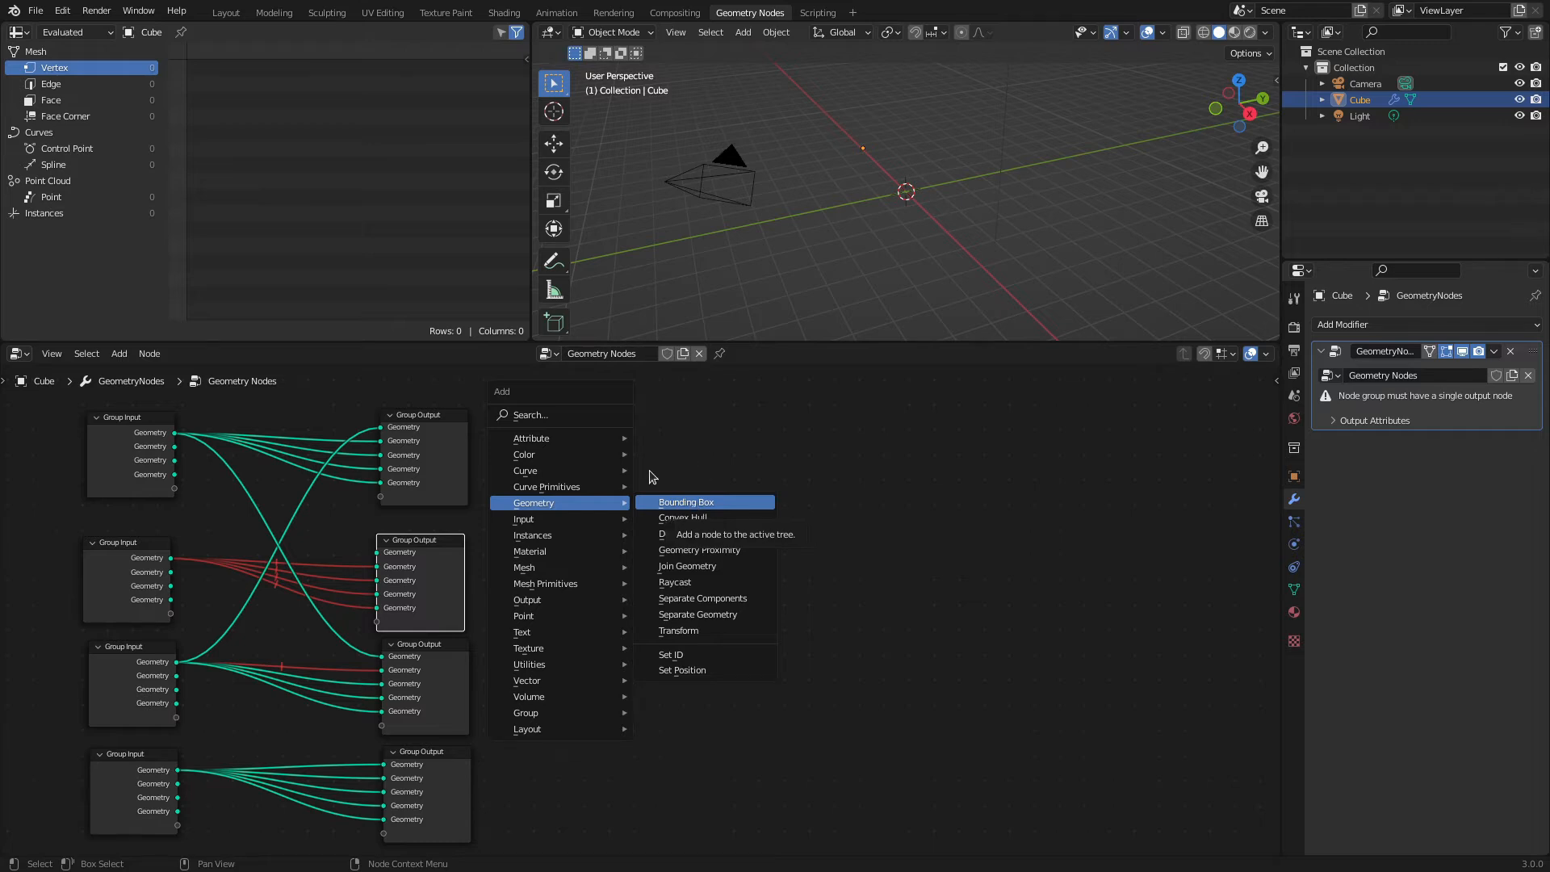
mouse_move(541, 521)
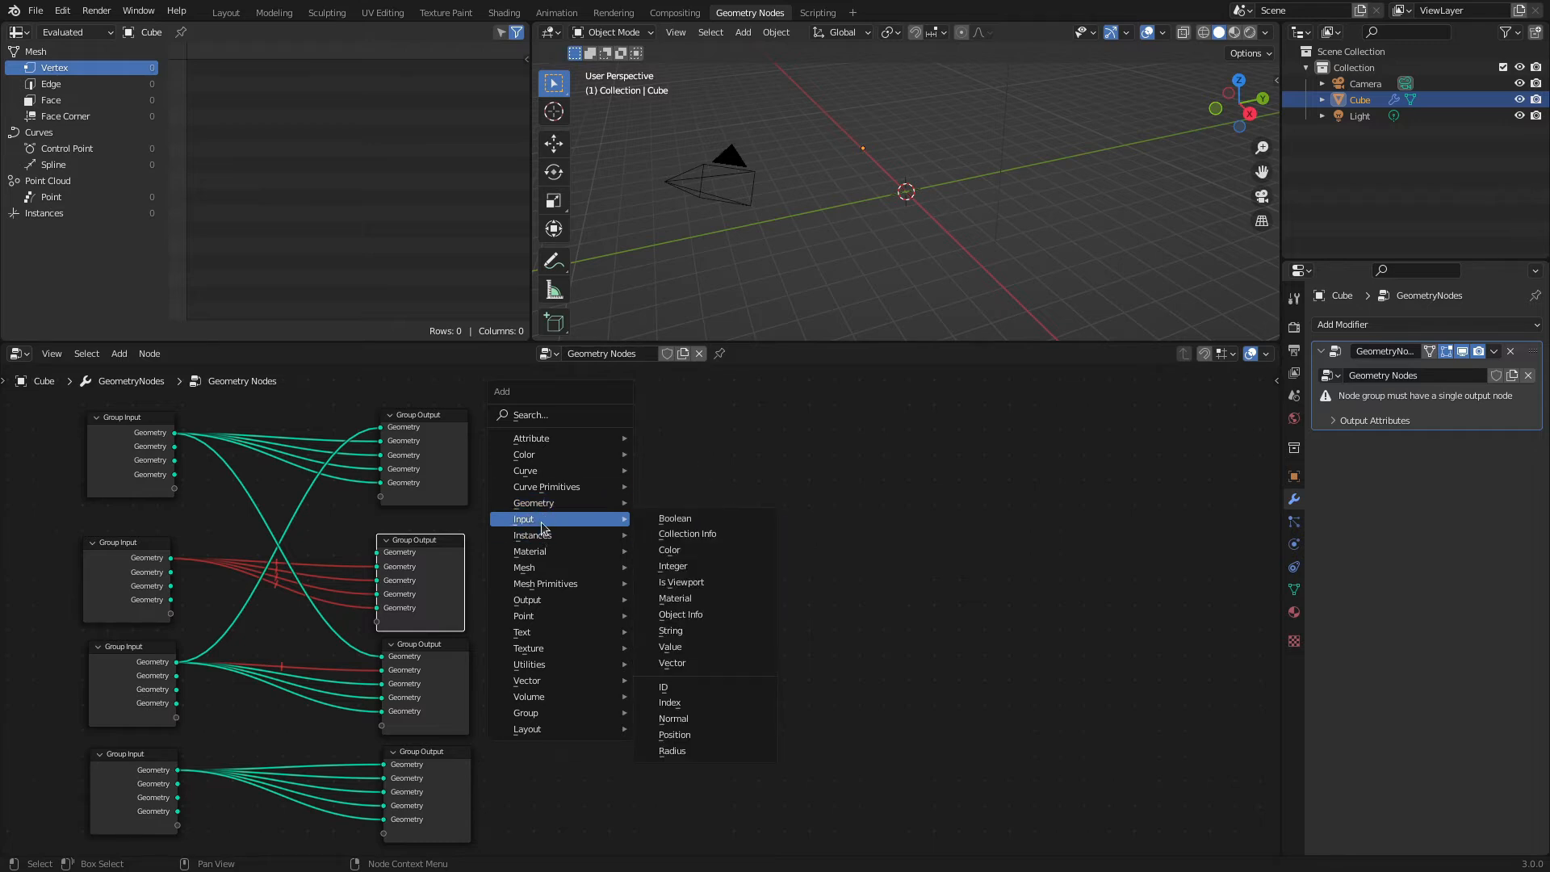
left_click(680, 520)
left_click(532, 467)
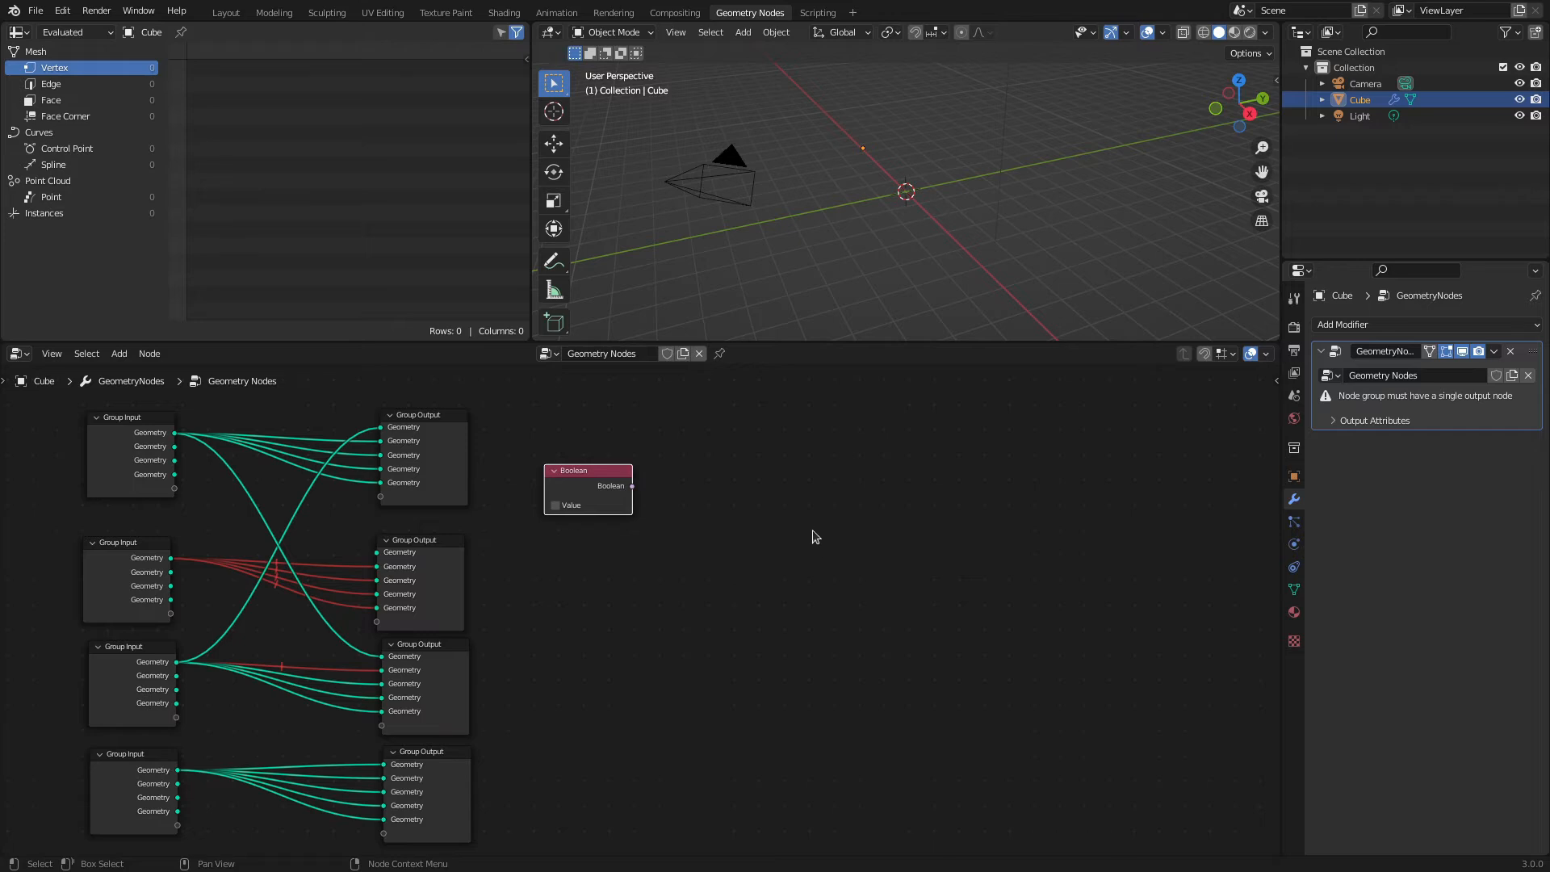
Add a Grid mesh primitive node to the right of the Boolean node and connect the Boolean output to its Size Y input.
key("shift+a")
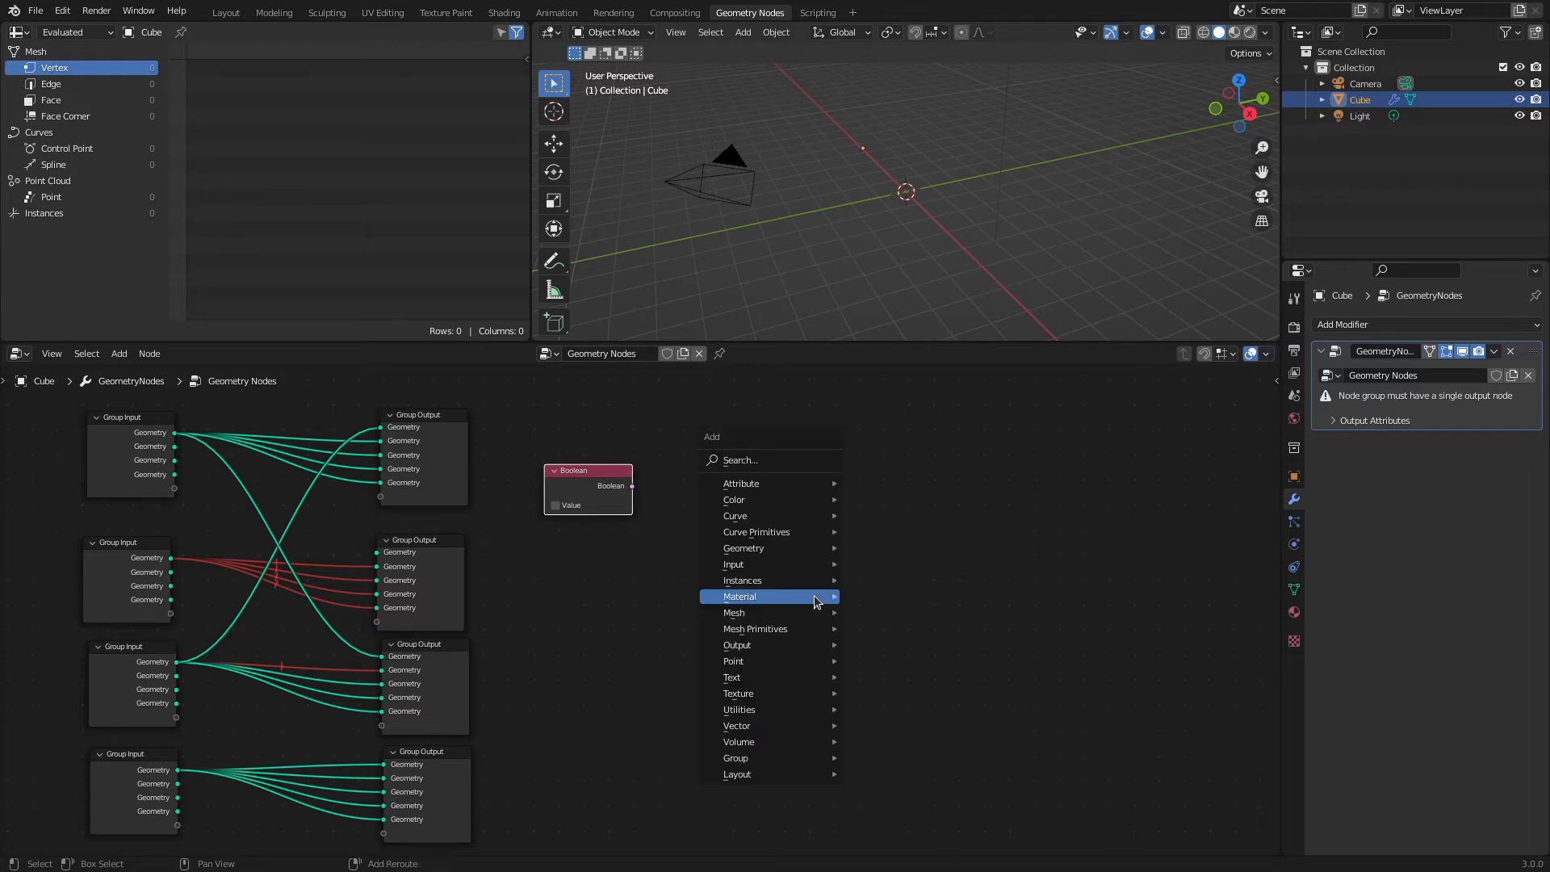
mouse_move(820, 636)
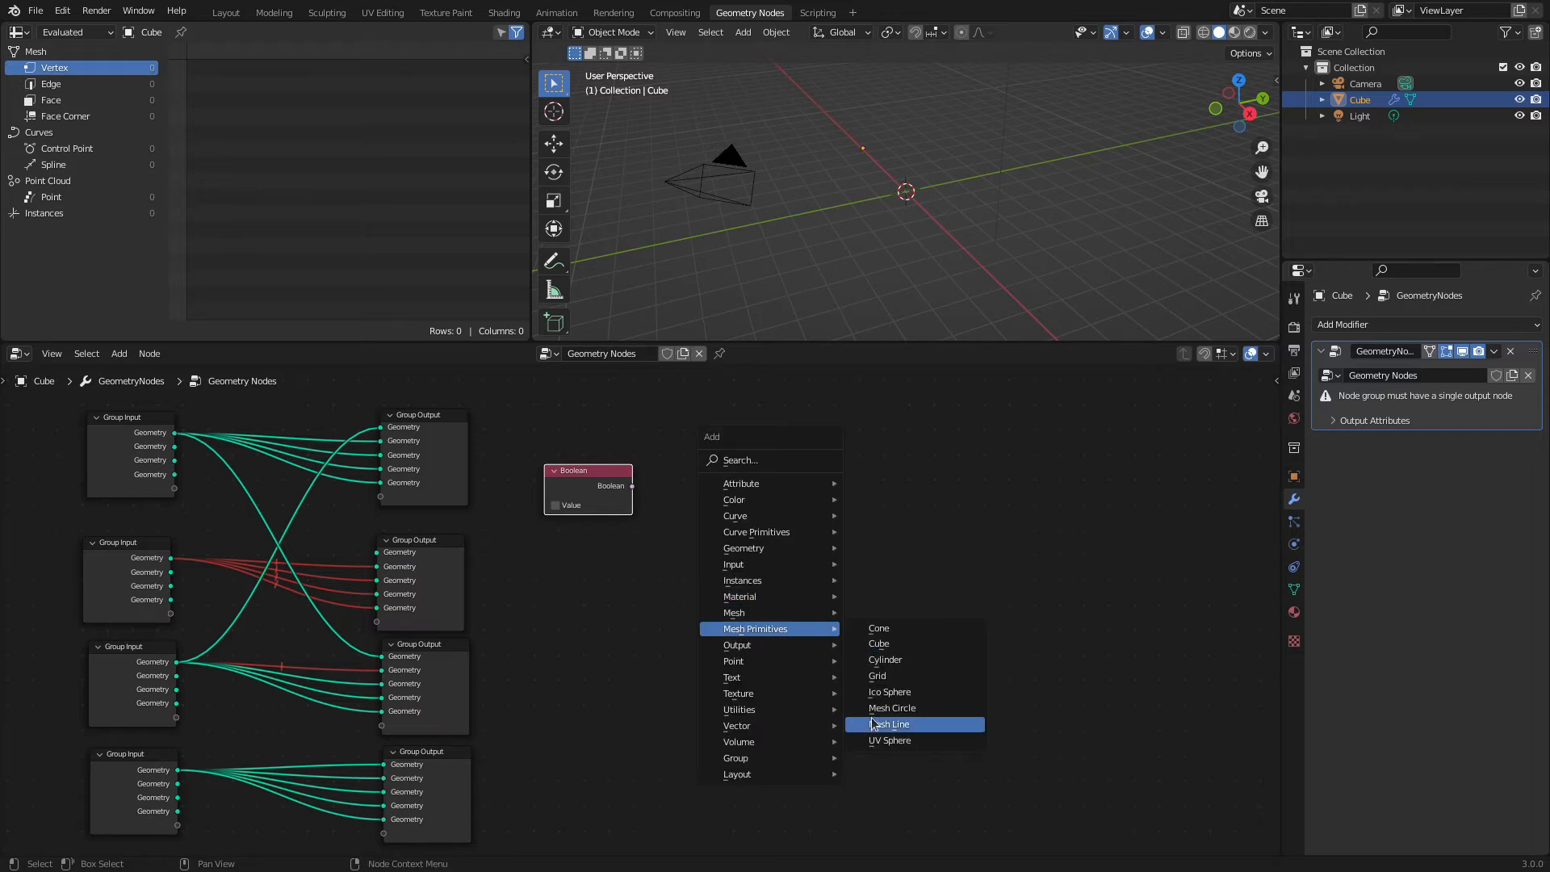
left_click(899, 682)
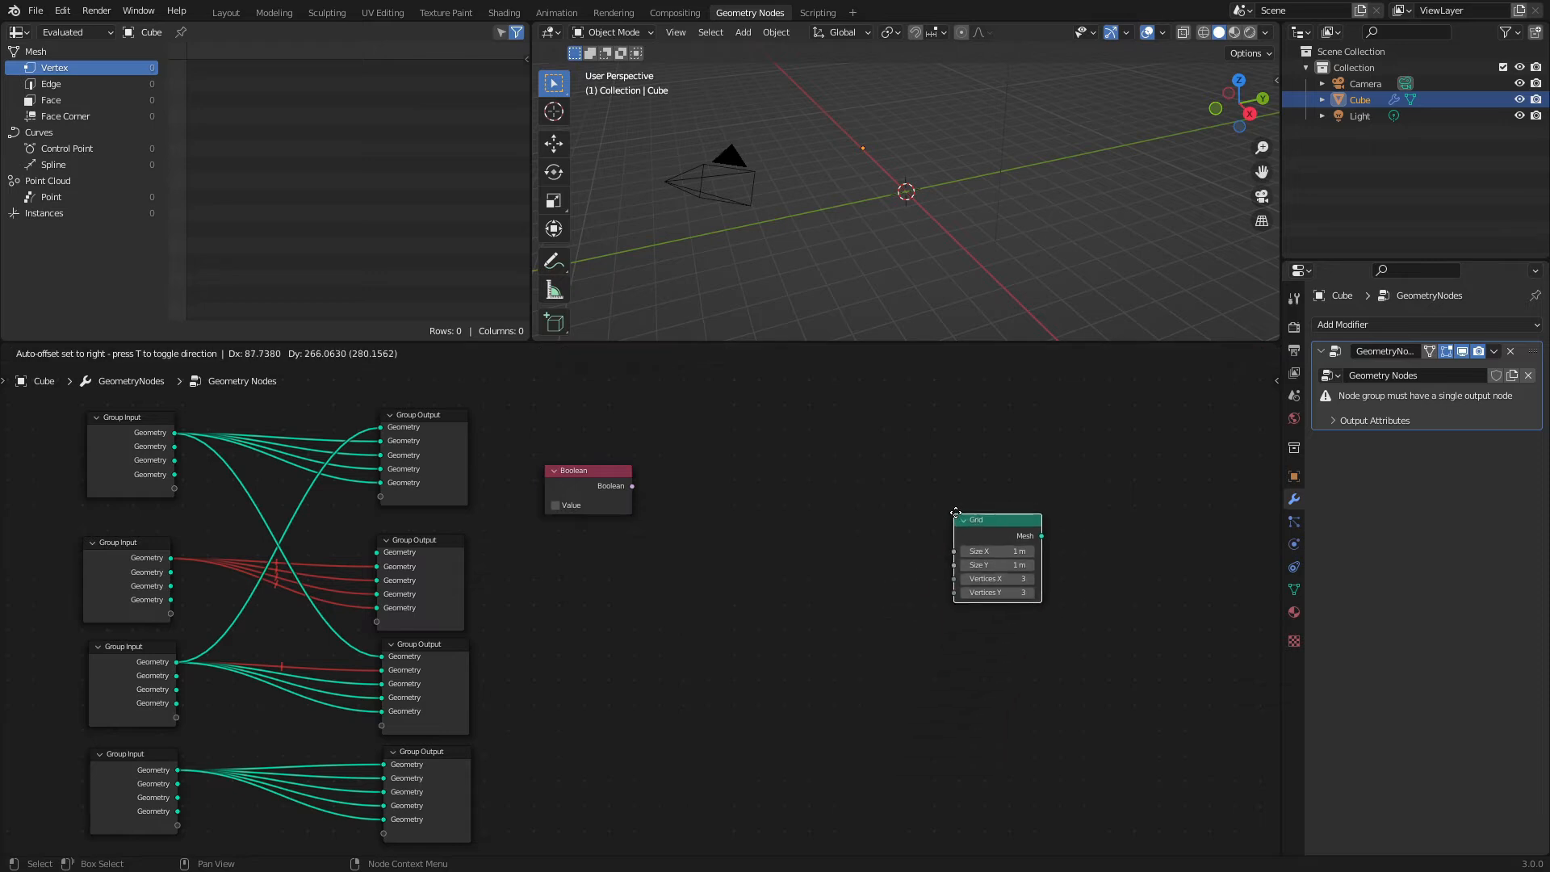
left_click(975, 499)
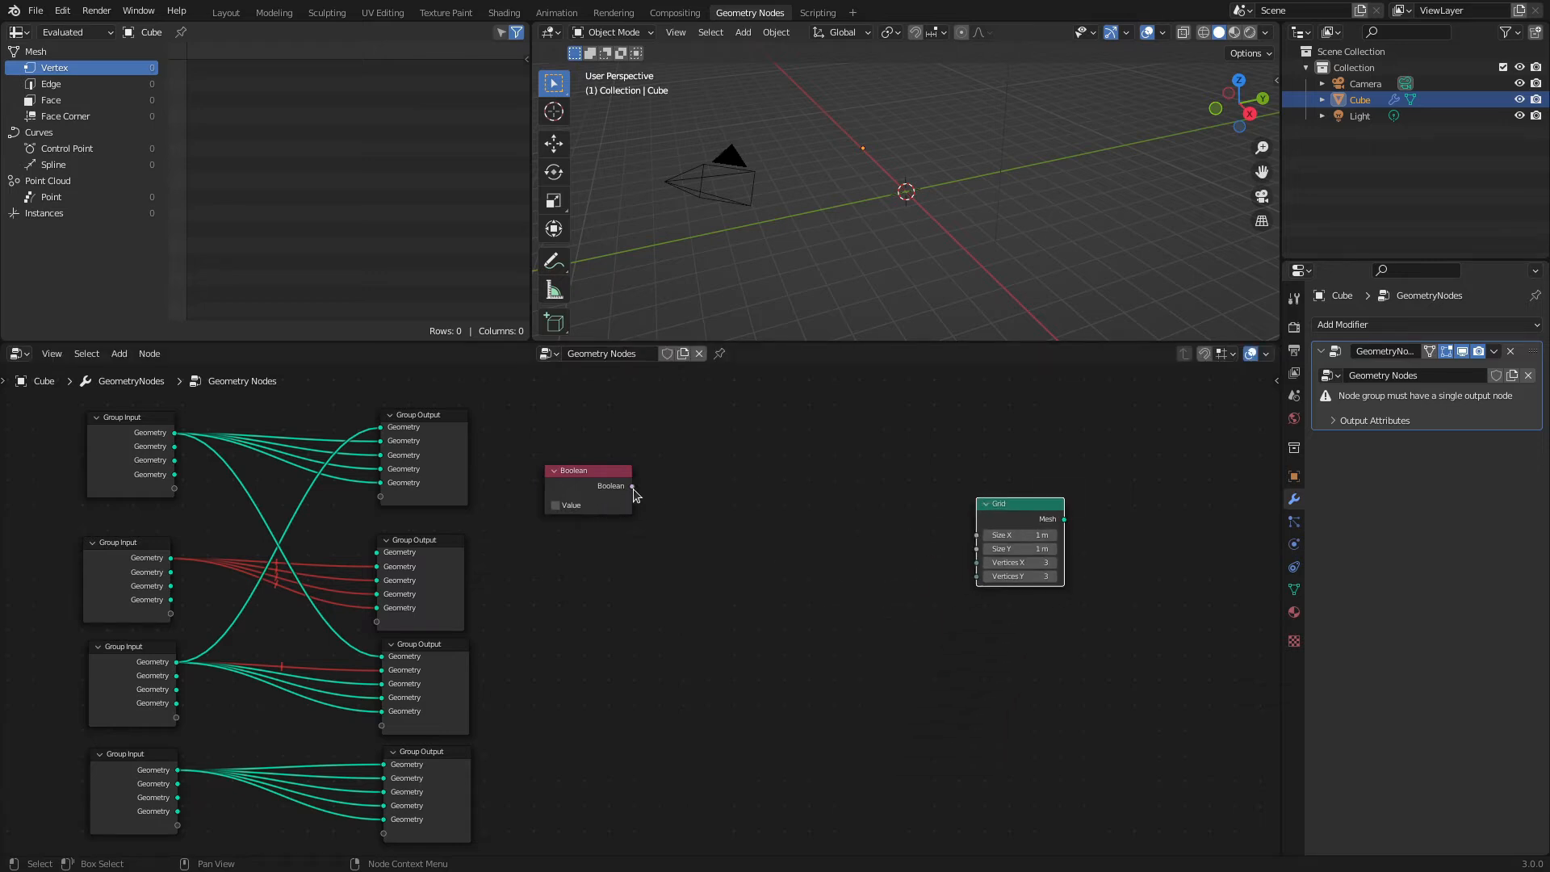
left_click_drag(633, 486, 977, 552)
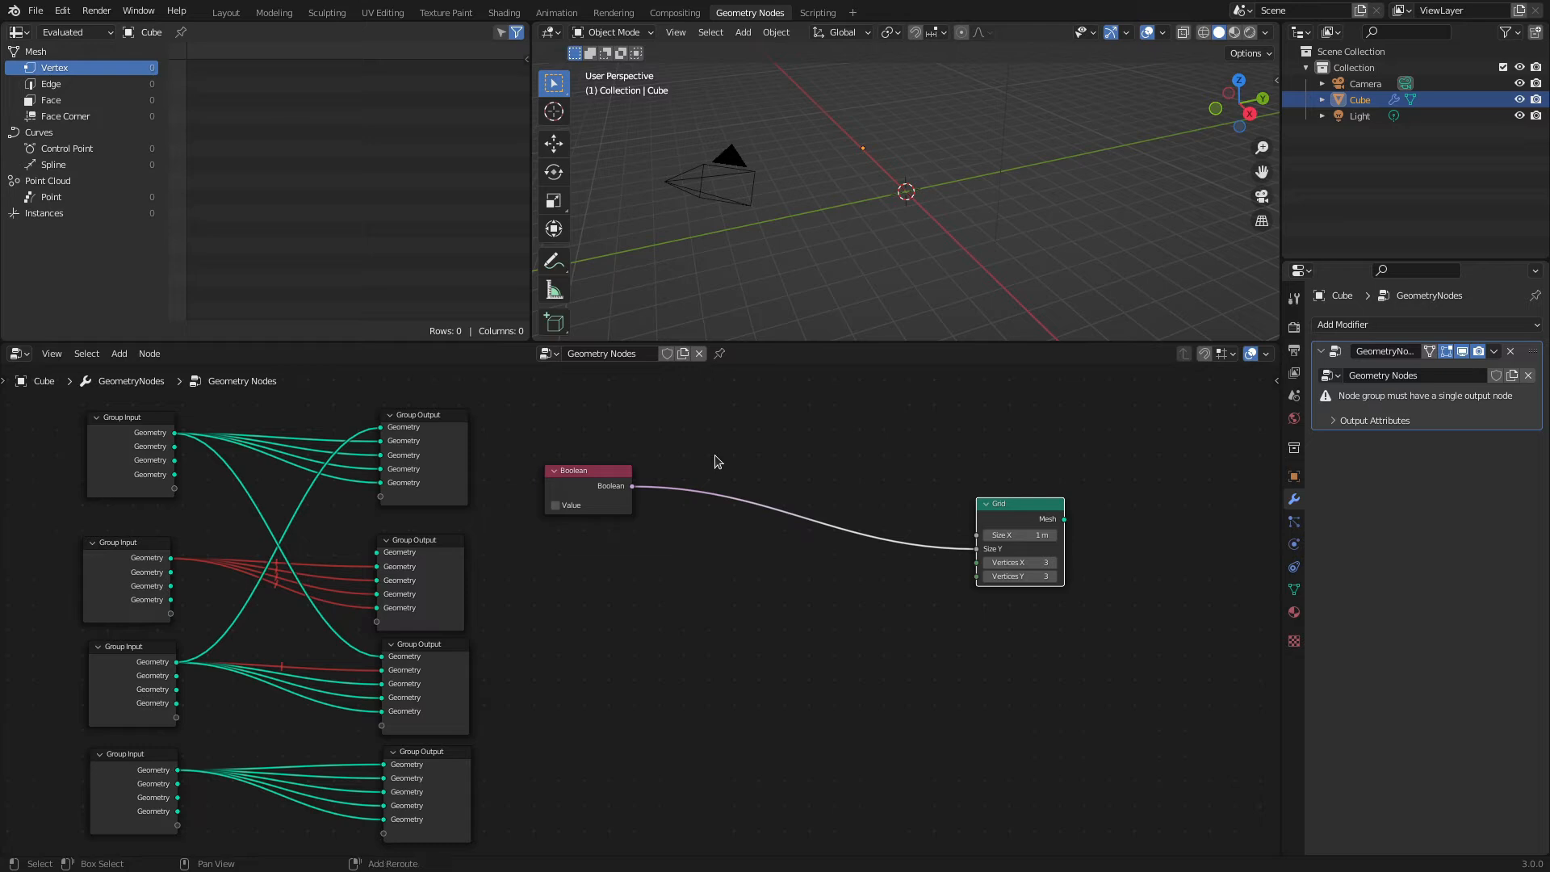
Add a Reroute node above the Boolean-to-Grid link and route the Boolean output through it to the Grid's Size X and Vertices Y inputs.
key("shift+a")
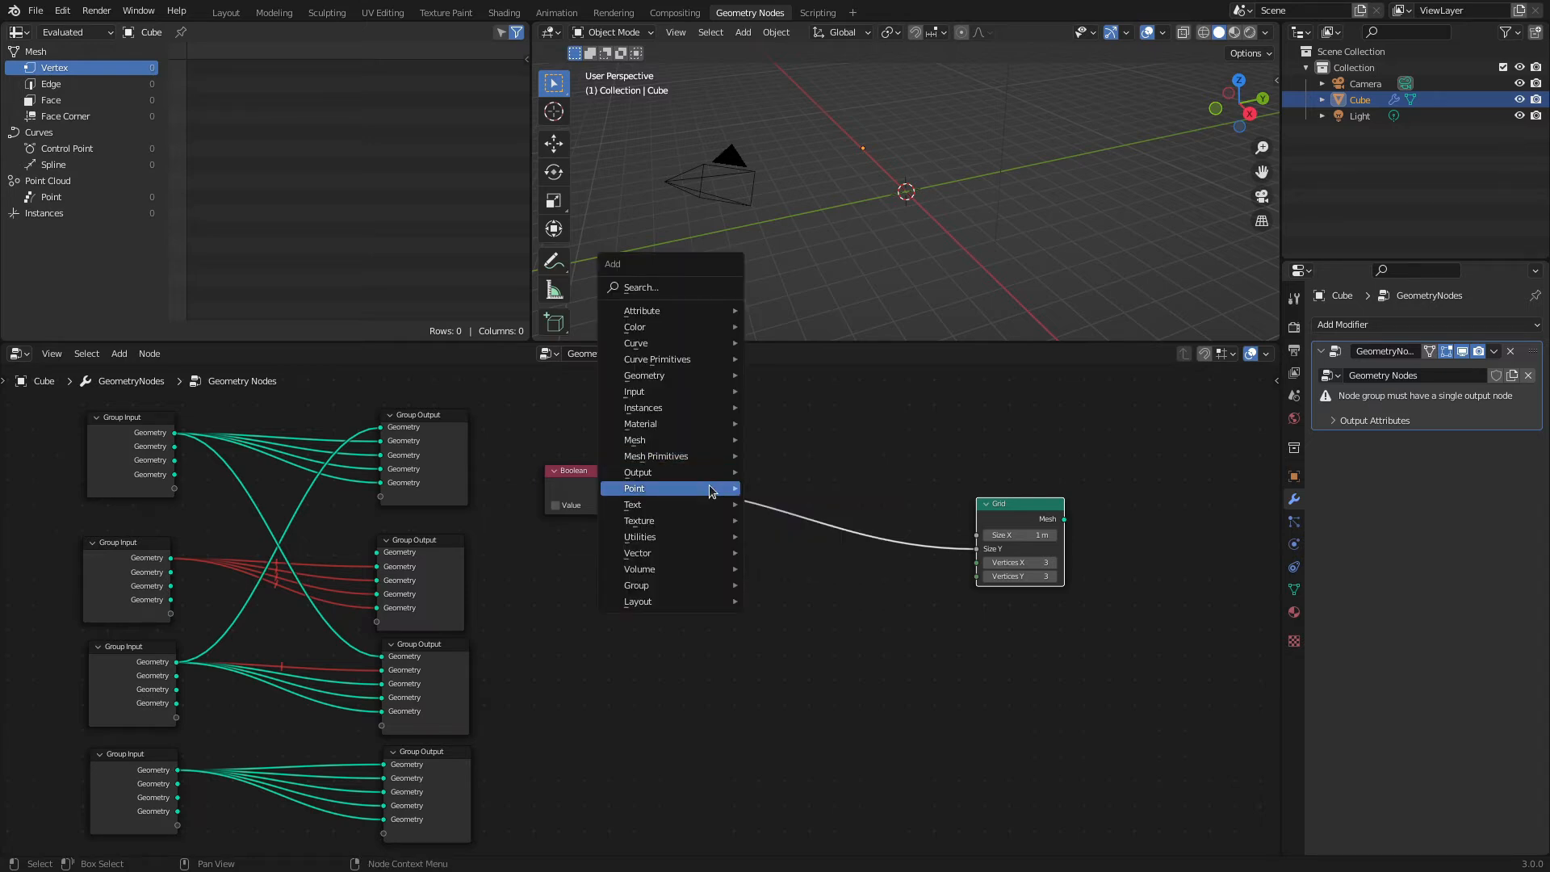
mouse_move(698, 582)
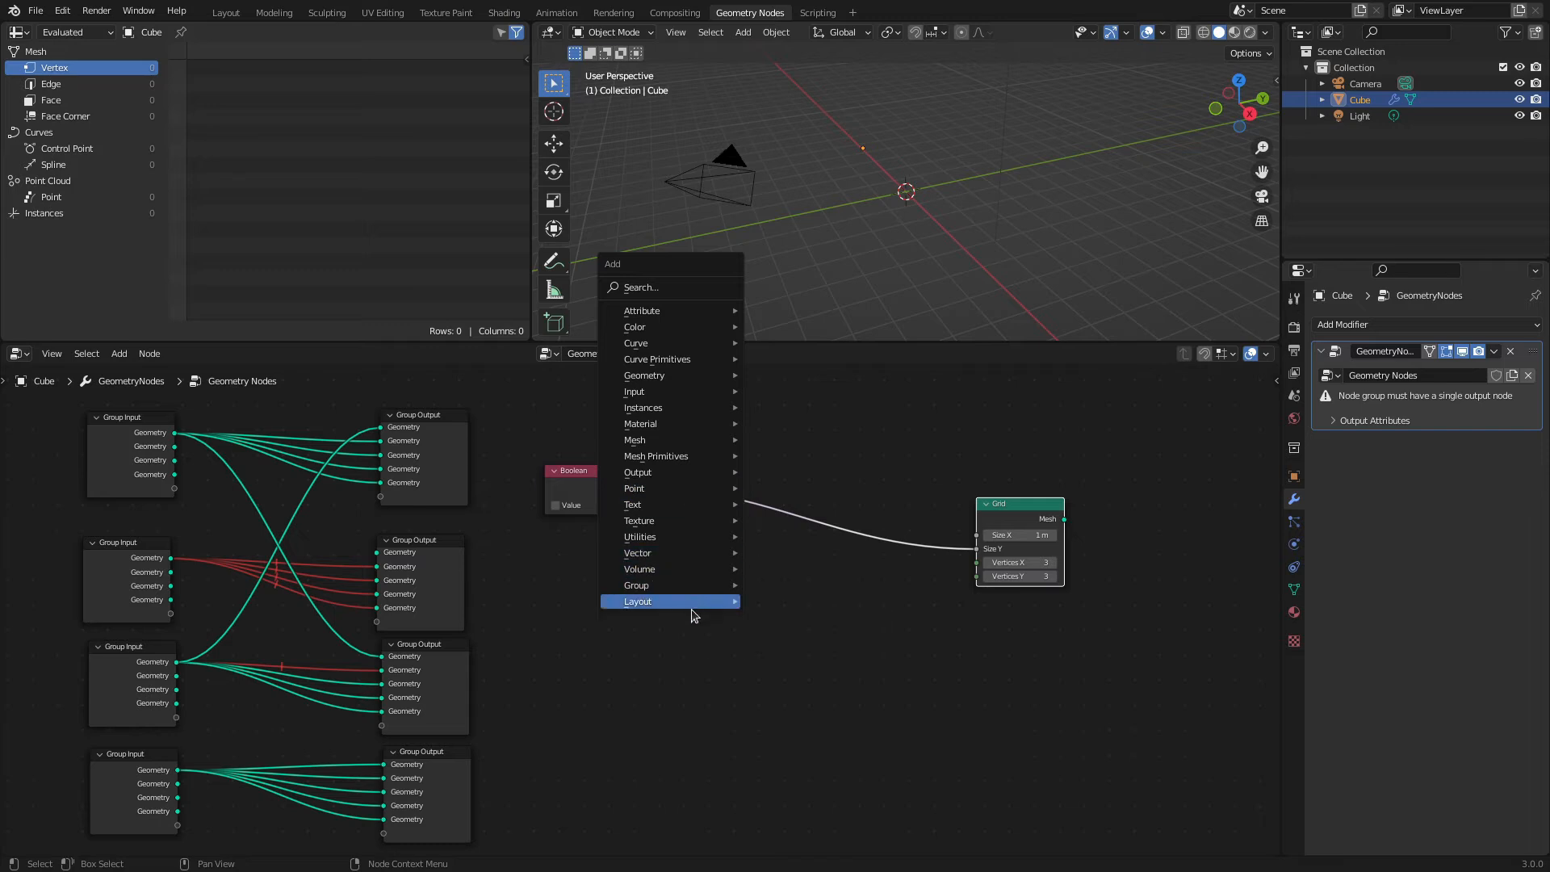
mouse_move(654, 606)
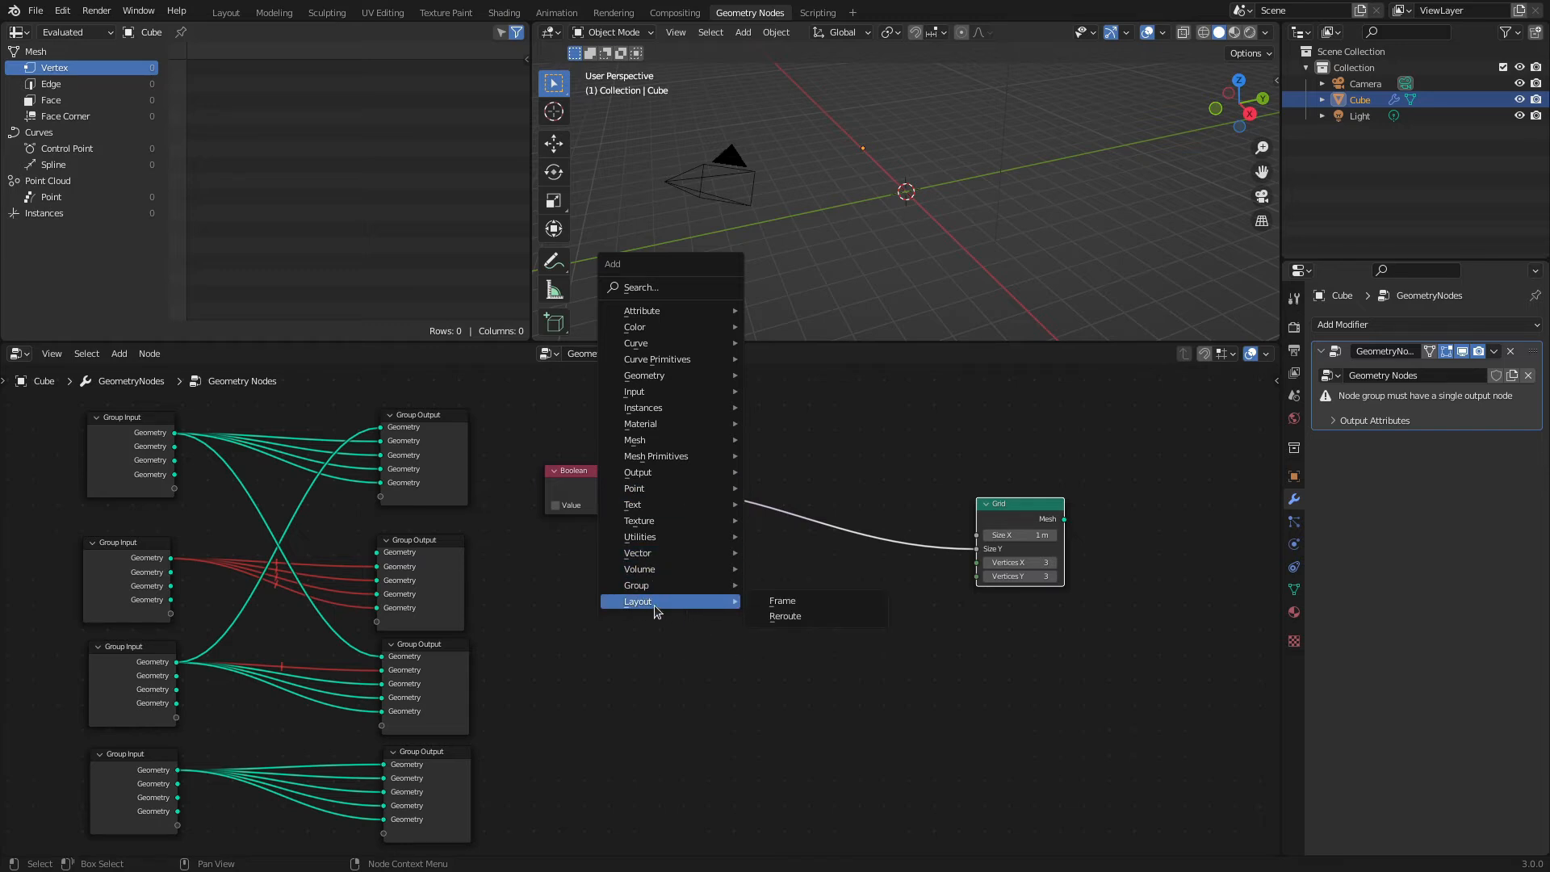
left_click(801, 617)
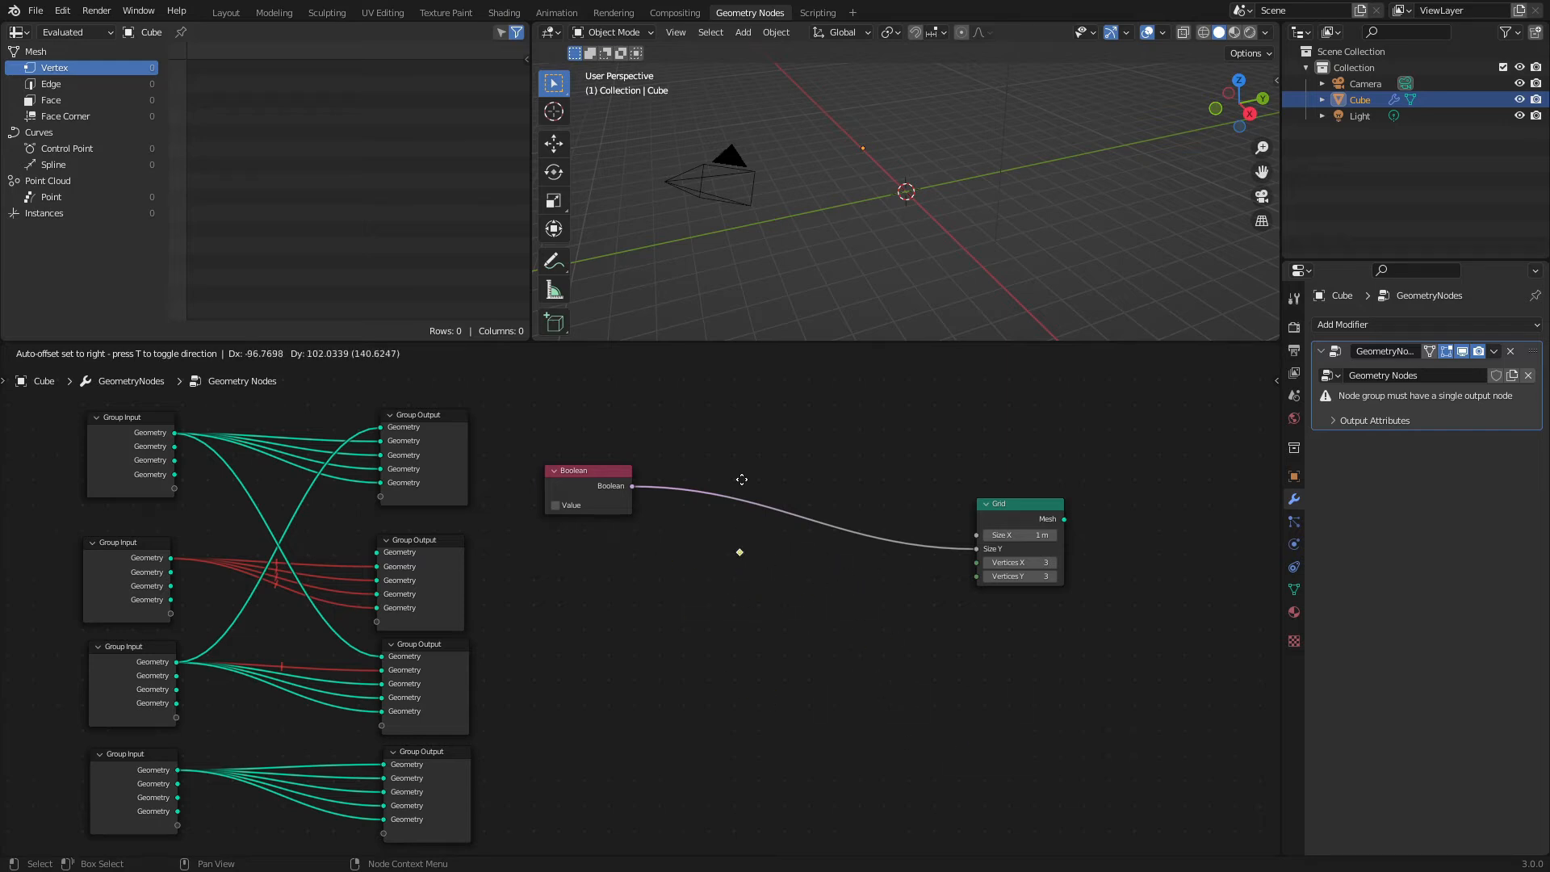
left_click(795, 436)
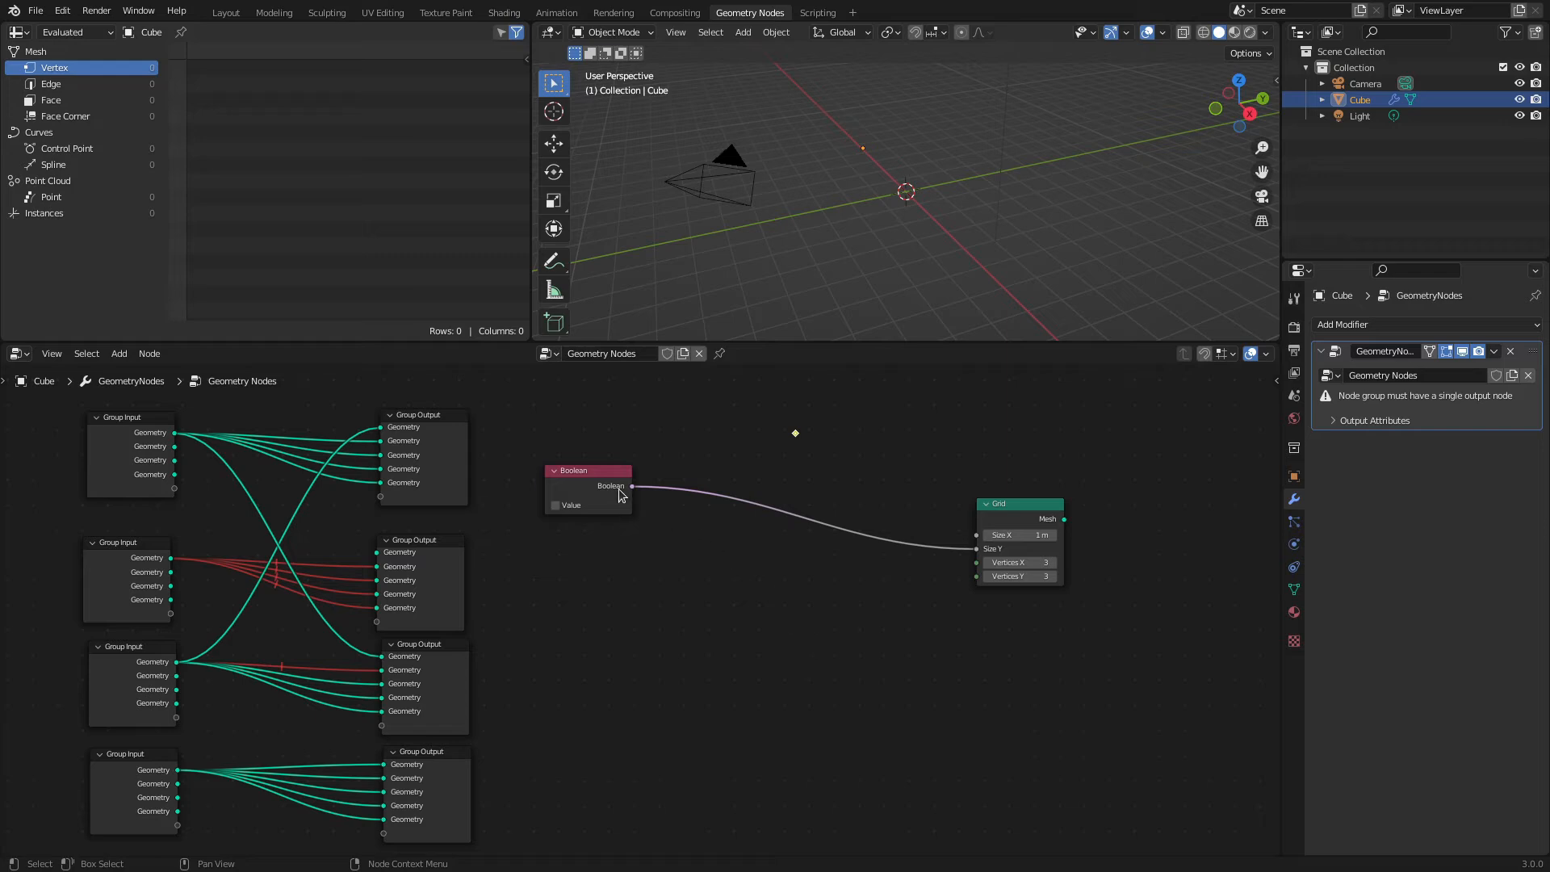
left_click_drag(632, 486, 977, 535)
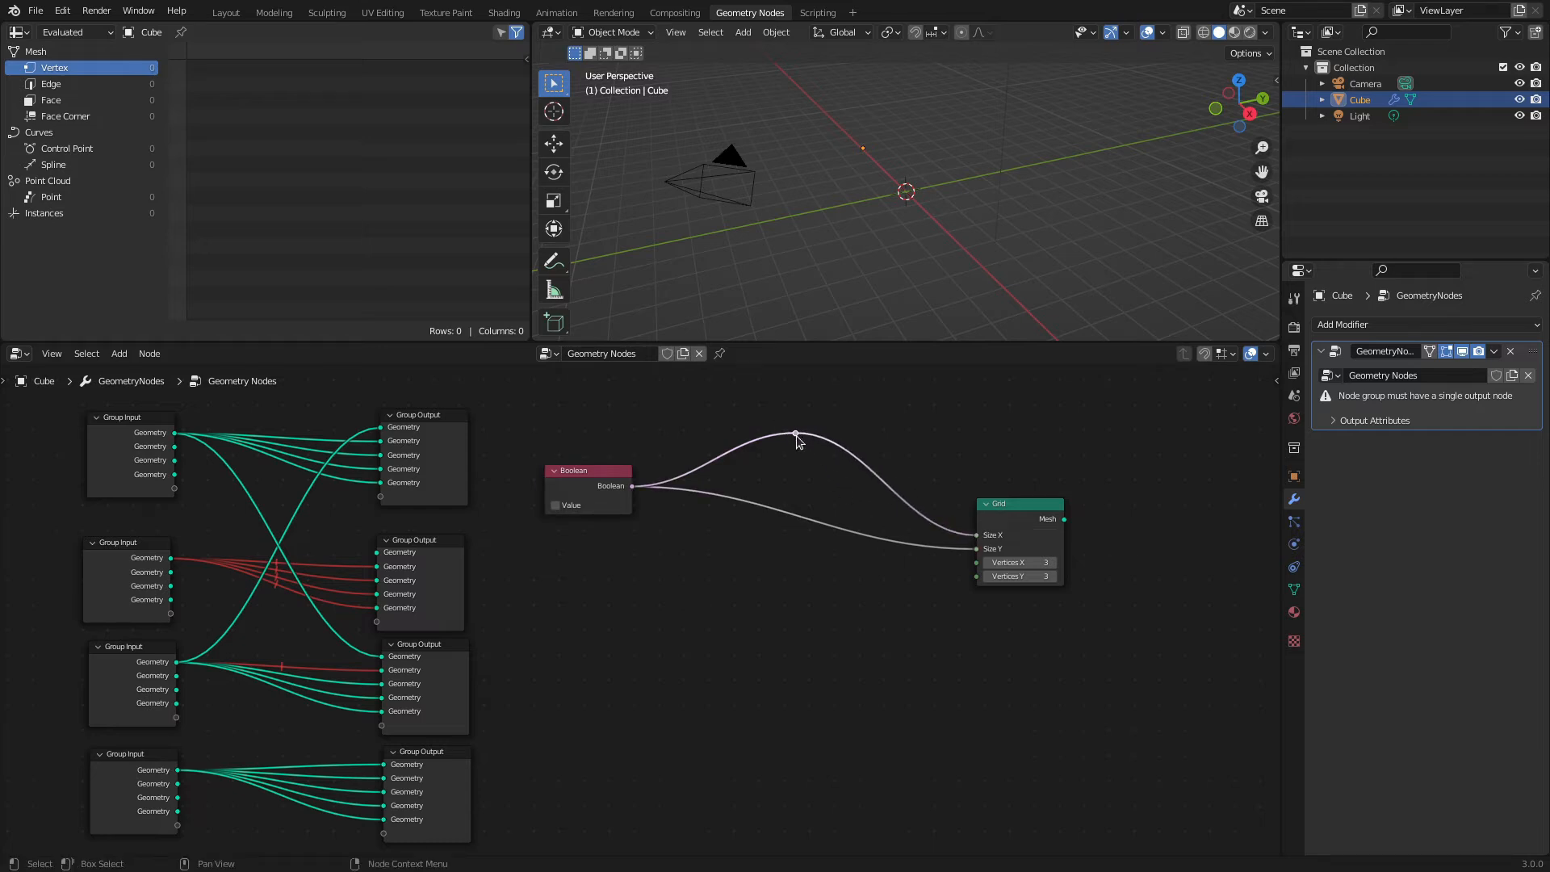
left_click_drag(796, 434, 977, 576)
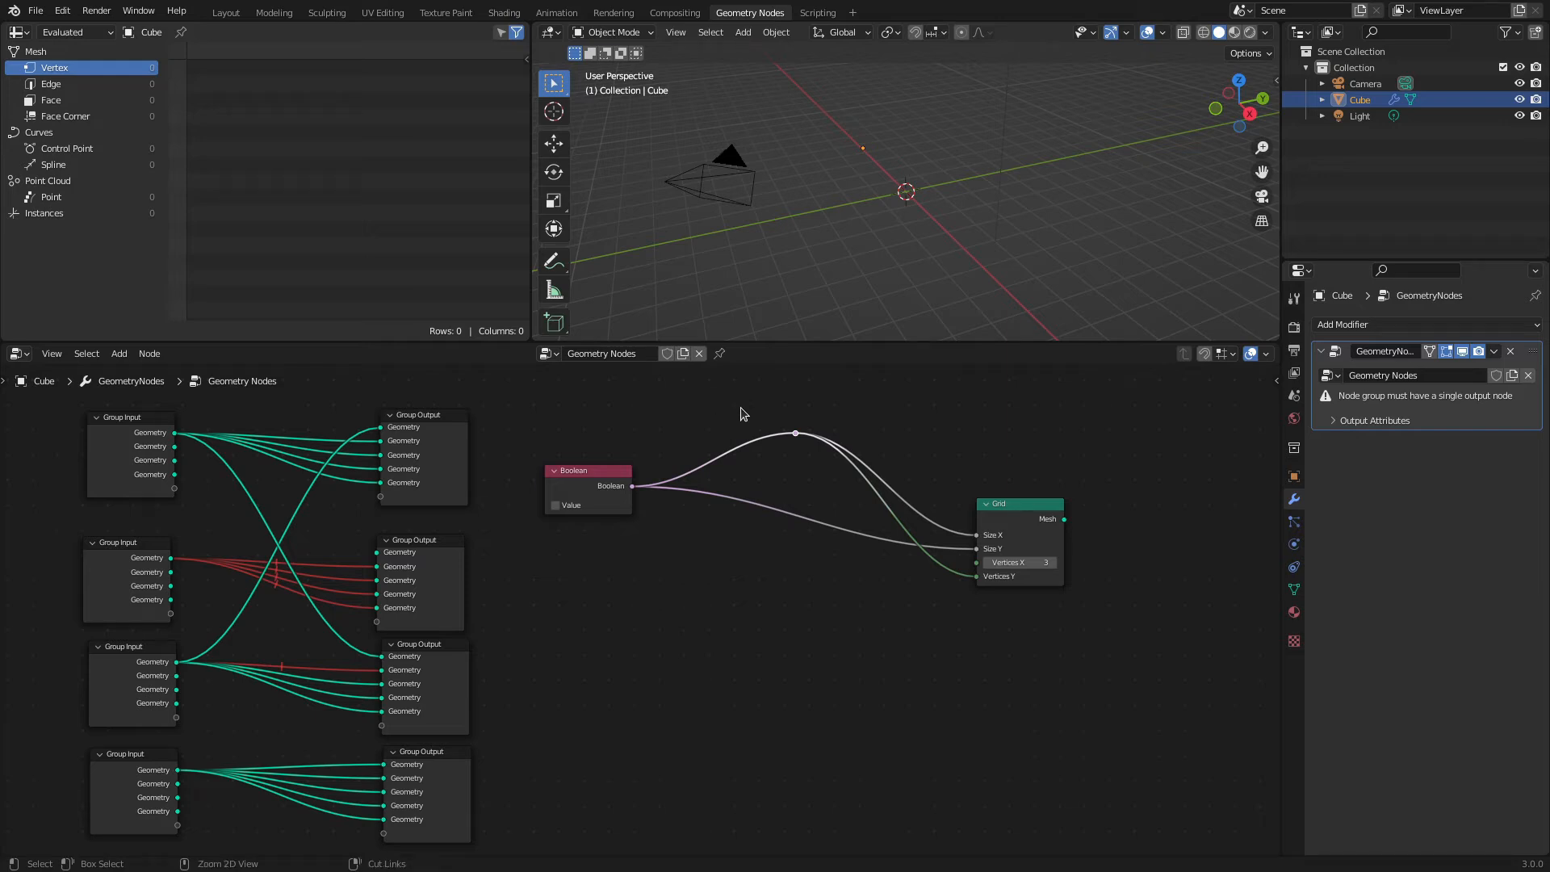
Mute the link between the Boolean node and the reroute point, and unmute it again.
right_click_drag(739, 407, 767, 478, "ctrl+alt")
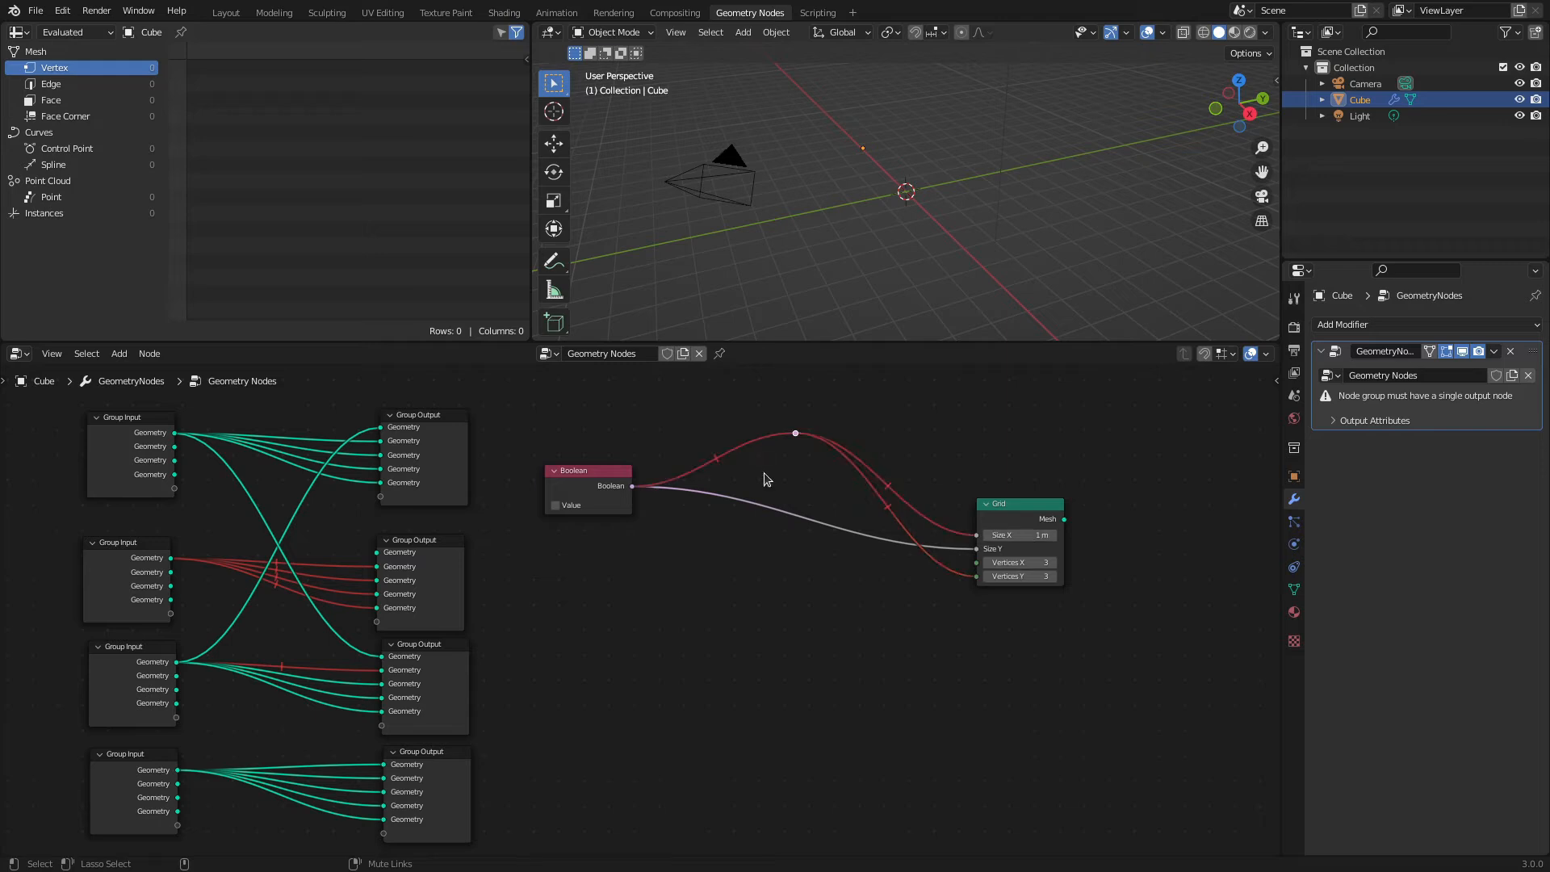
right_click(729, 418)
key("Escape")
right_click_drag(754, 448, 782, 502, "ctrl+alt")
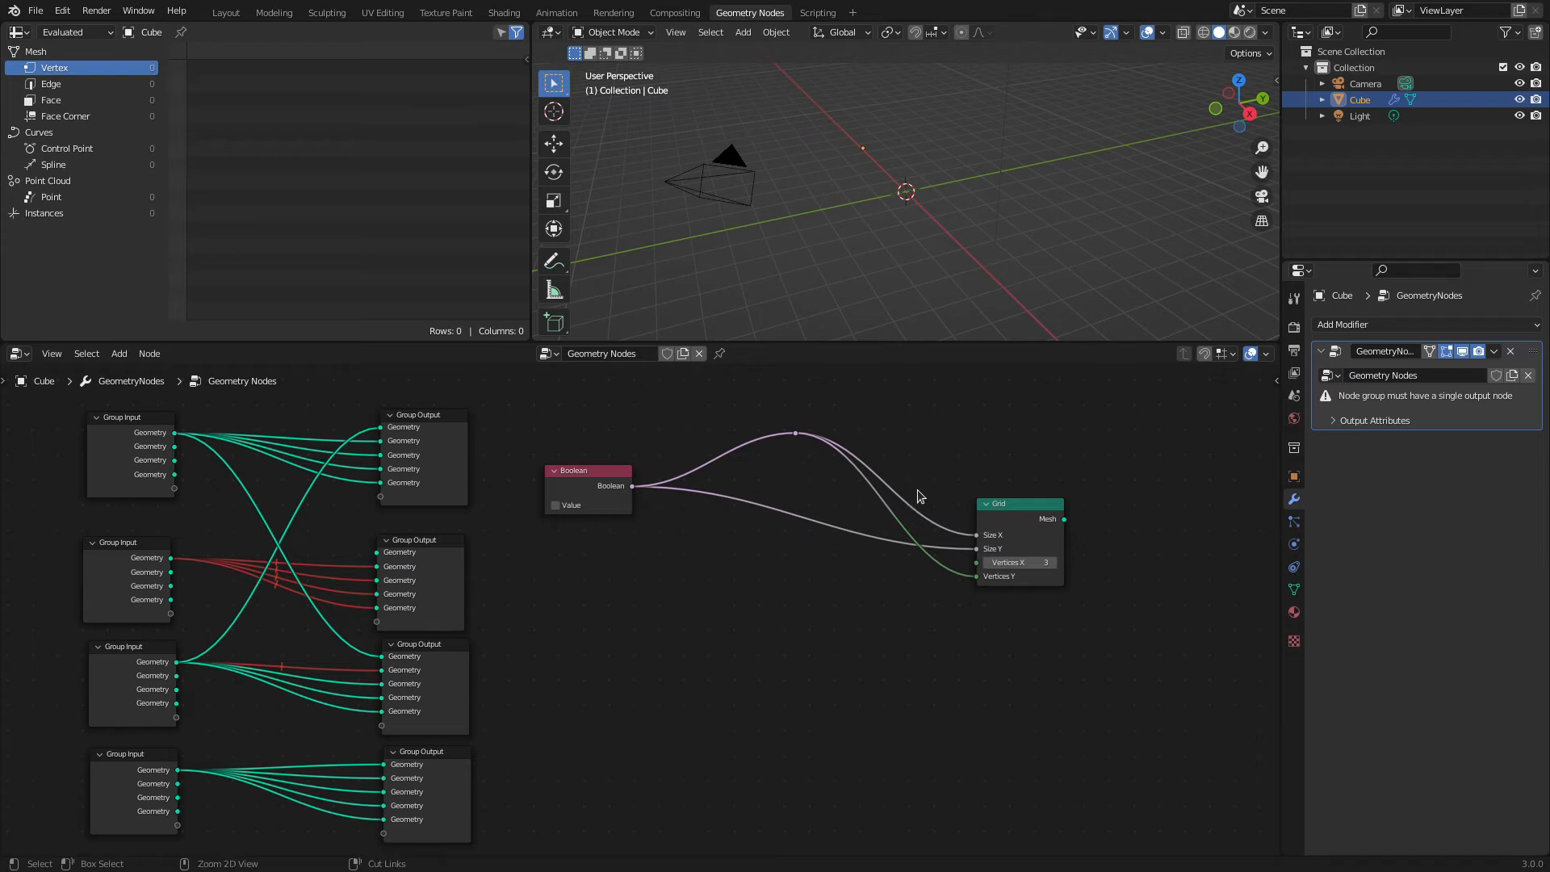
Mute the reroute point's links to Size X and Vertices Y one by one, and unmute them through the link between Boolean and reroute.
right_click_drag(917, 489, 918, 524, "ctrl+alt")
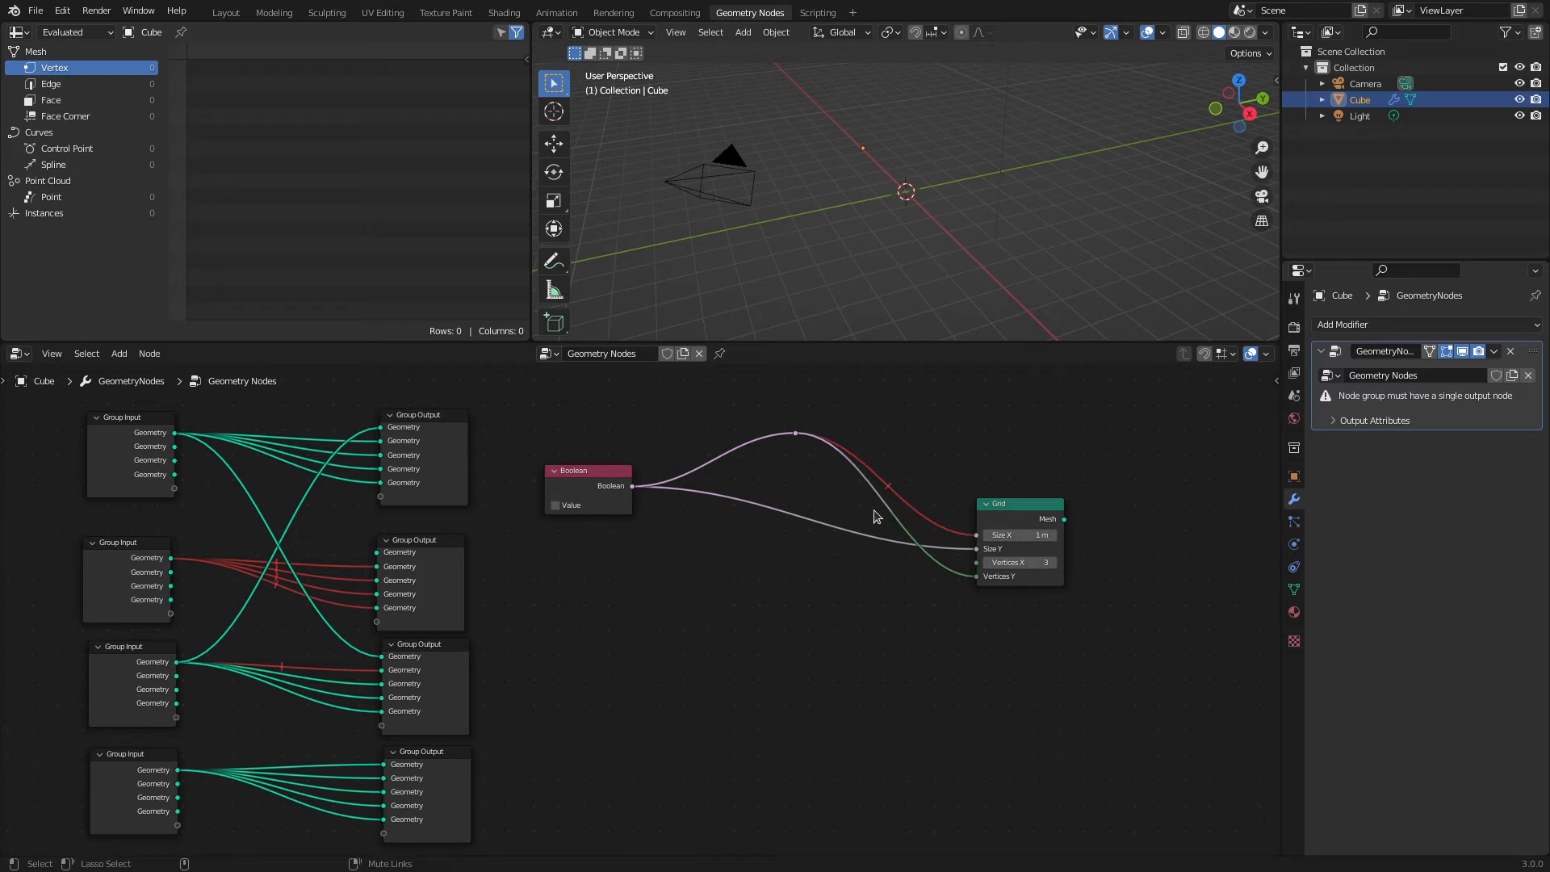
right_click_drag(874, 516, 917, 505, "ctrl+alt")
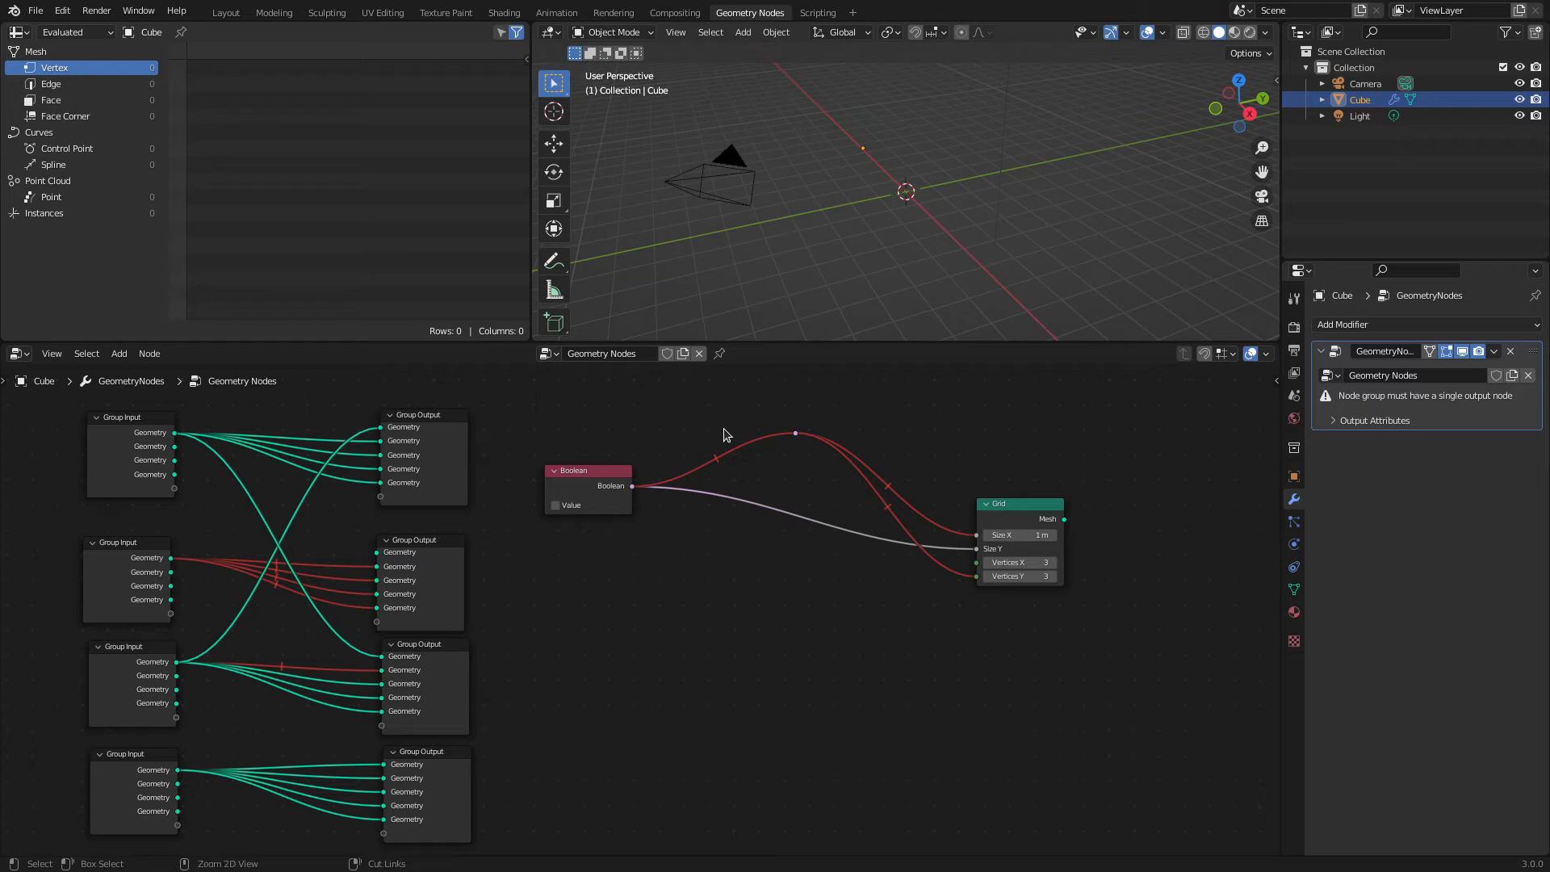
right_click_drag(724, 428, 754, 465, "ctrl+alt")
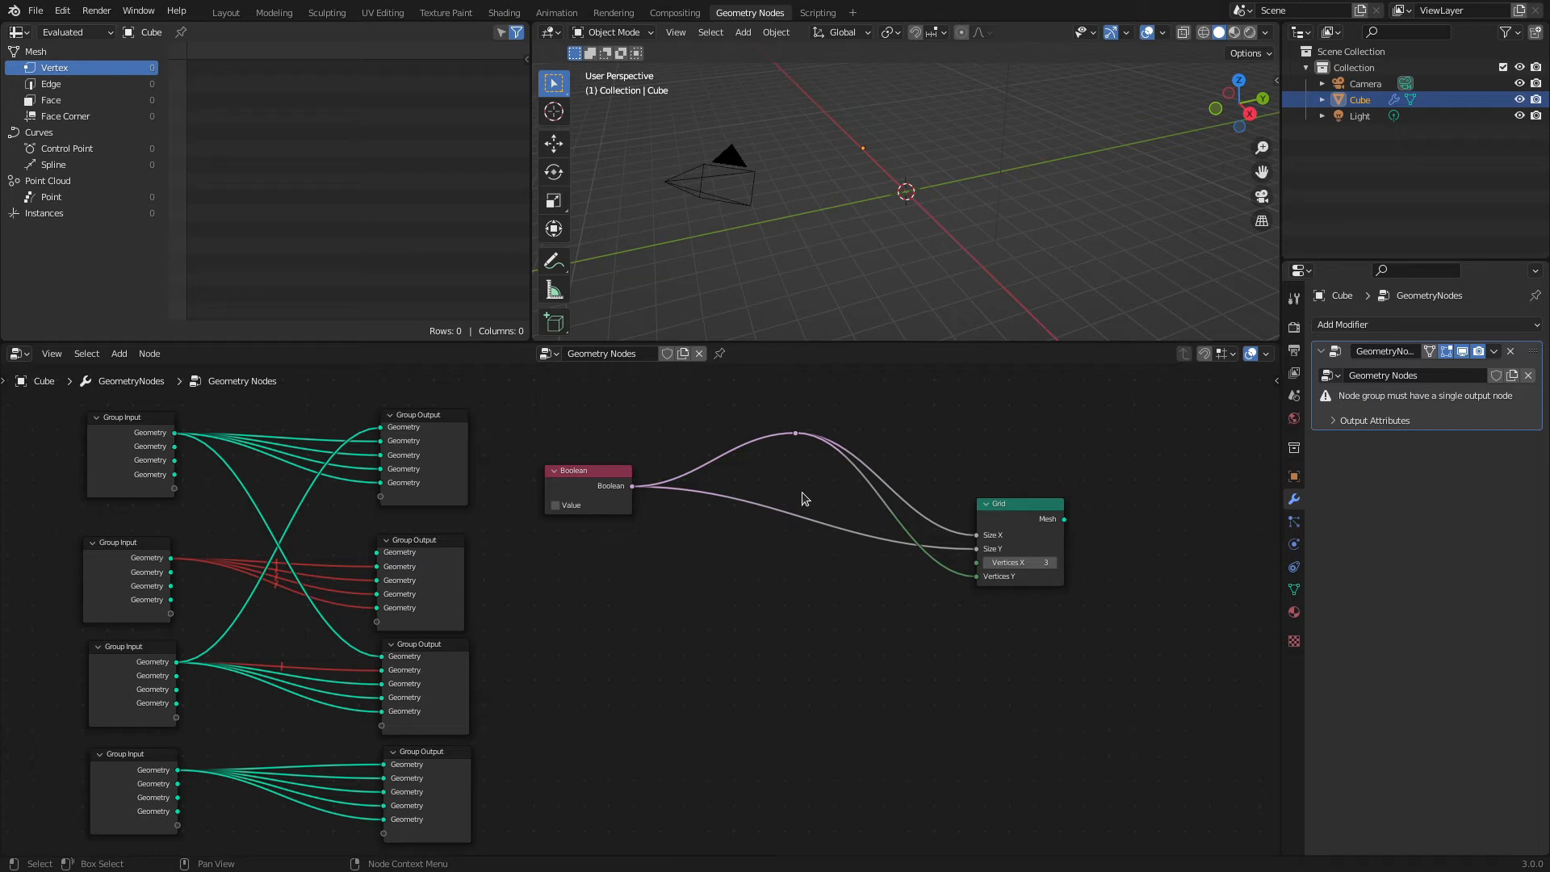
Cut the direct link between the Boolean output and the Grid's Size Y input.
key("ctrl")
right_click_drag(801, 490, 786, 616, "ctrl")
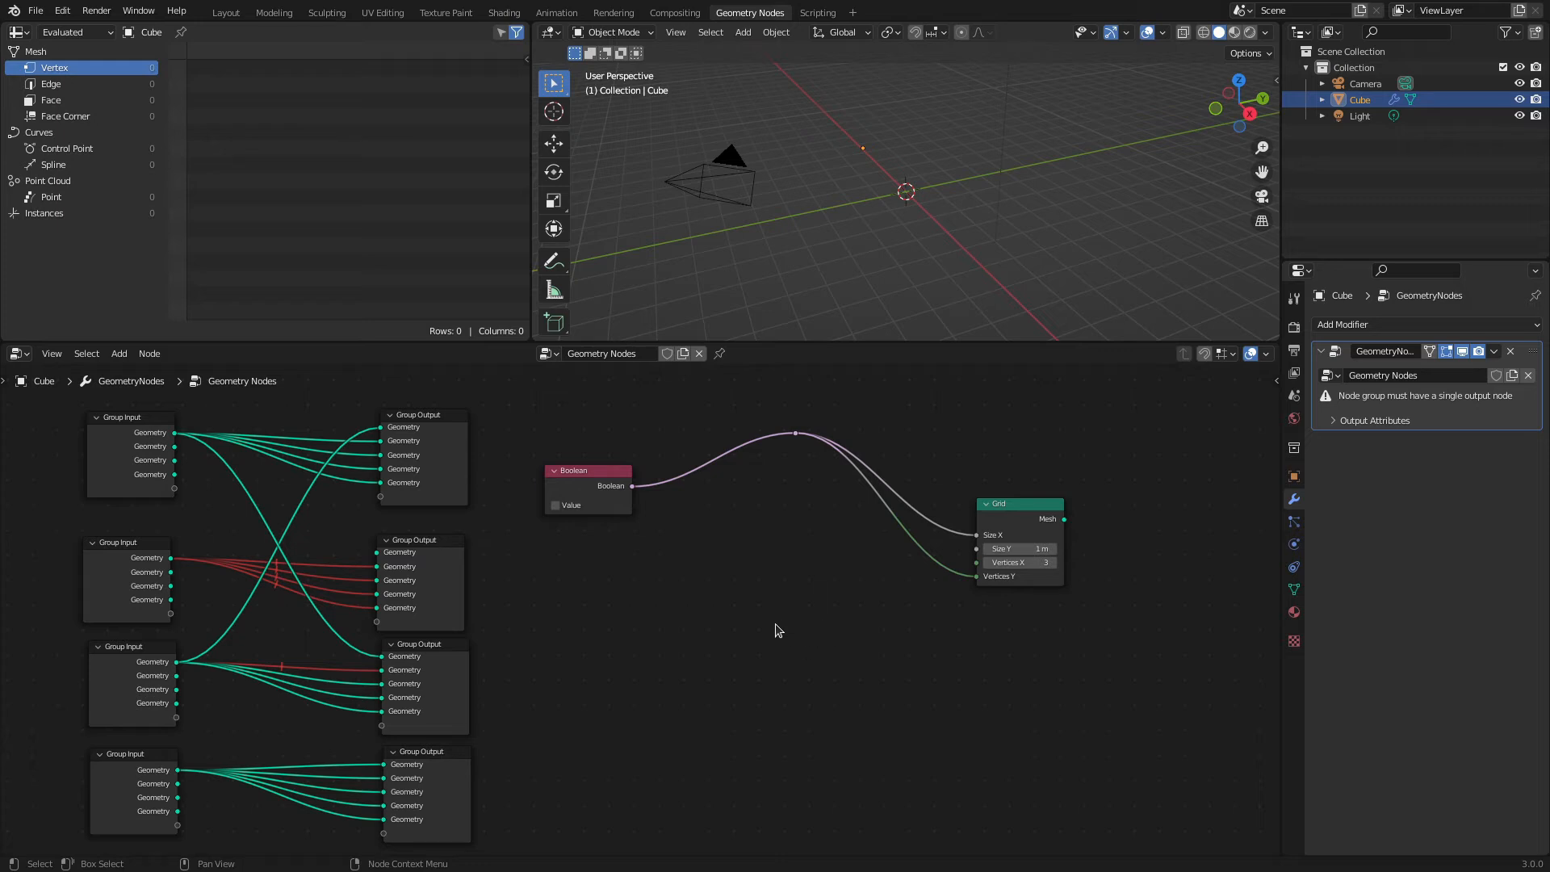
Detach the first and second rows' Group Output nodes from all their links, keeping both nodes near their original places.
left_click(449, 463)
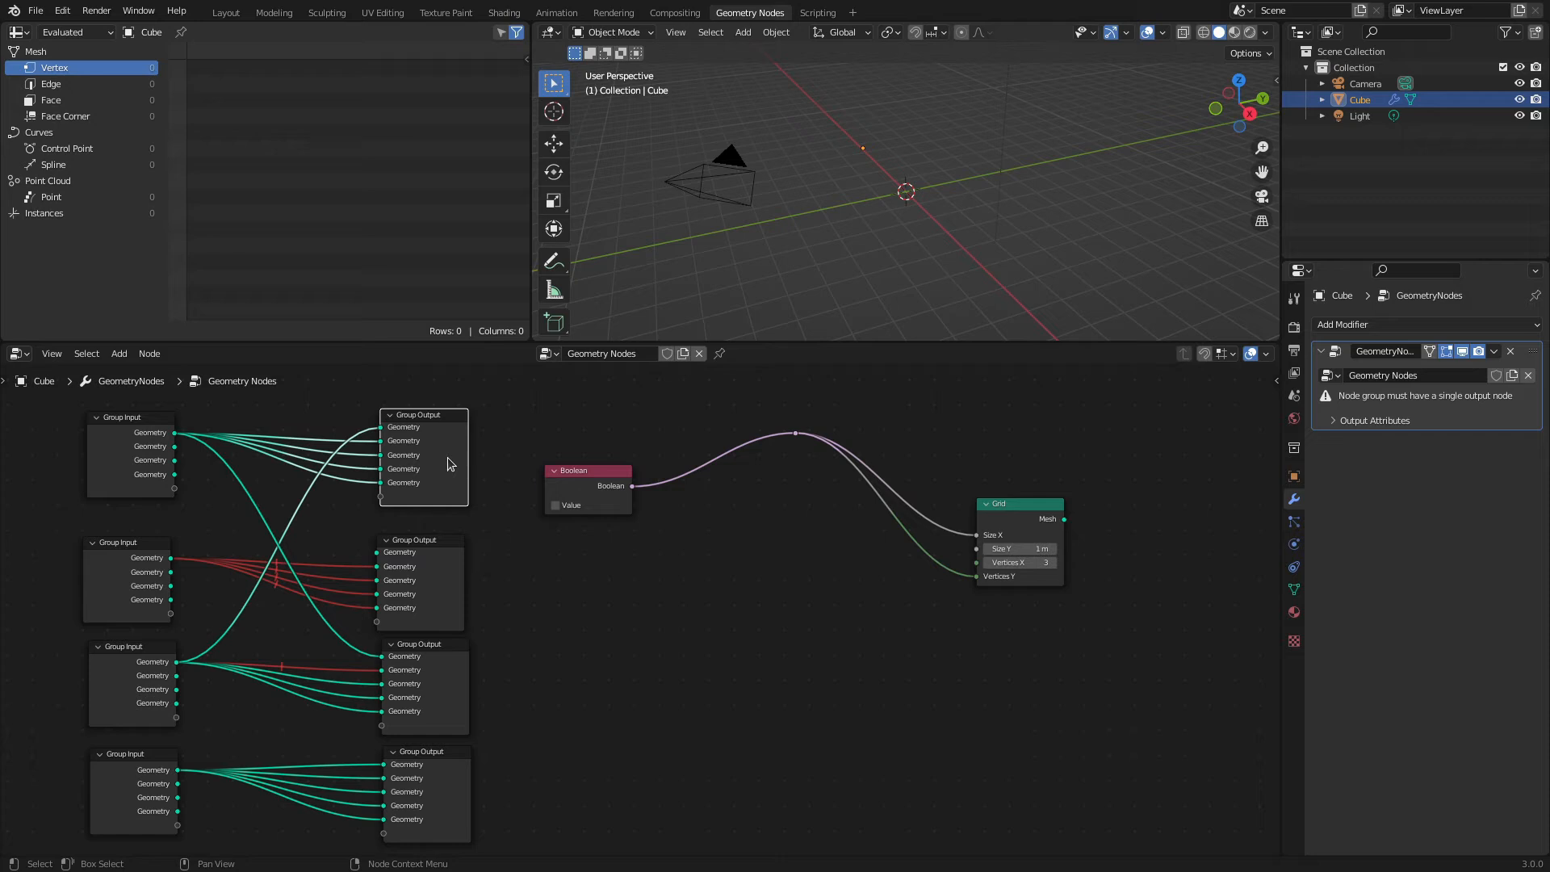
key("alt")
left_click_drag(447, 458, 449, 459, "alt")
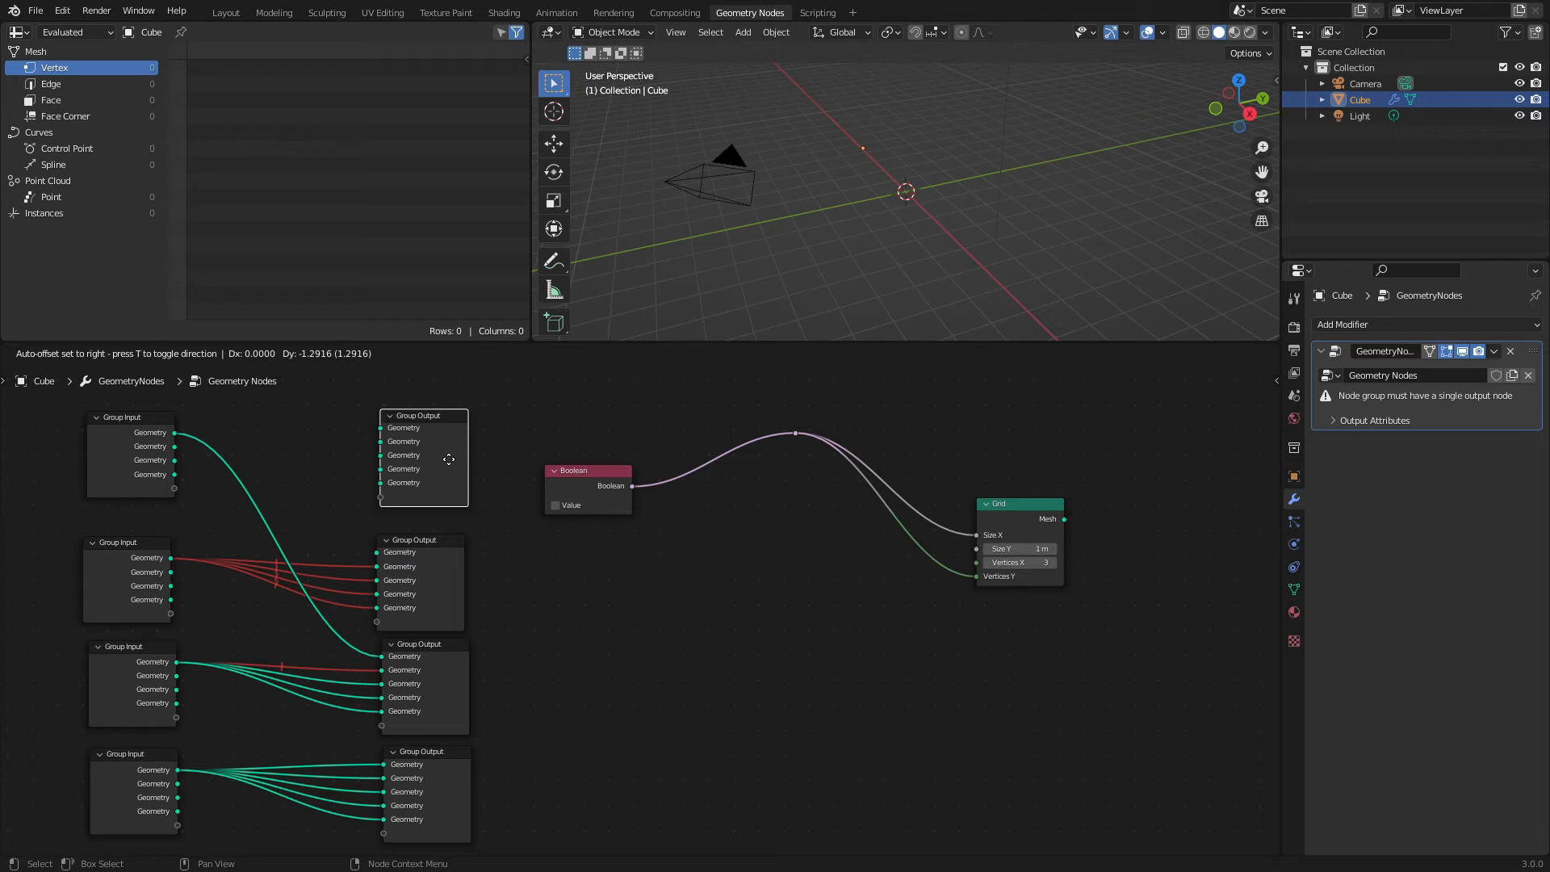
mouse_move(449, 459)
left_mouse_down("alt")
mouse_move(355, 459)
mouse_move(473, 437)
mouse_move(447, 457)
left_mouse_up("alt")
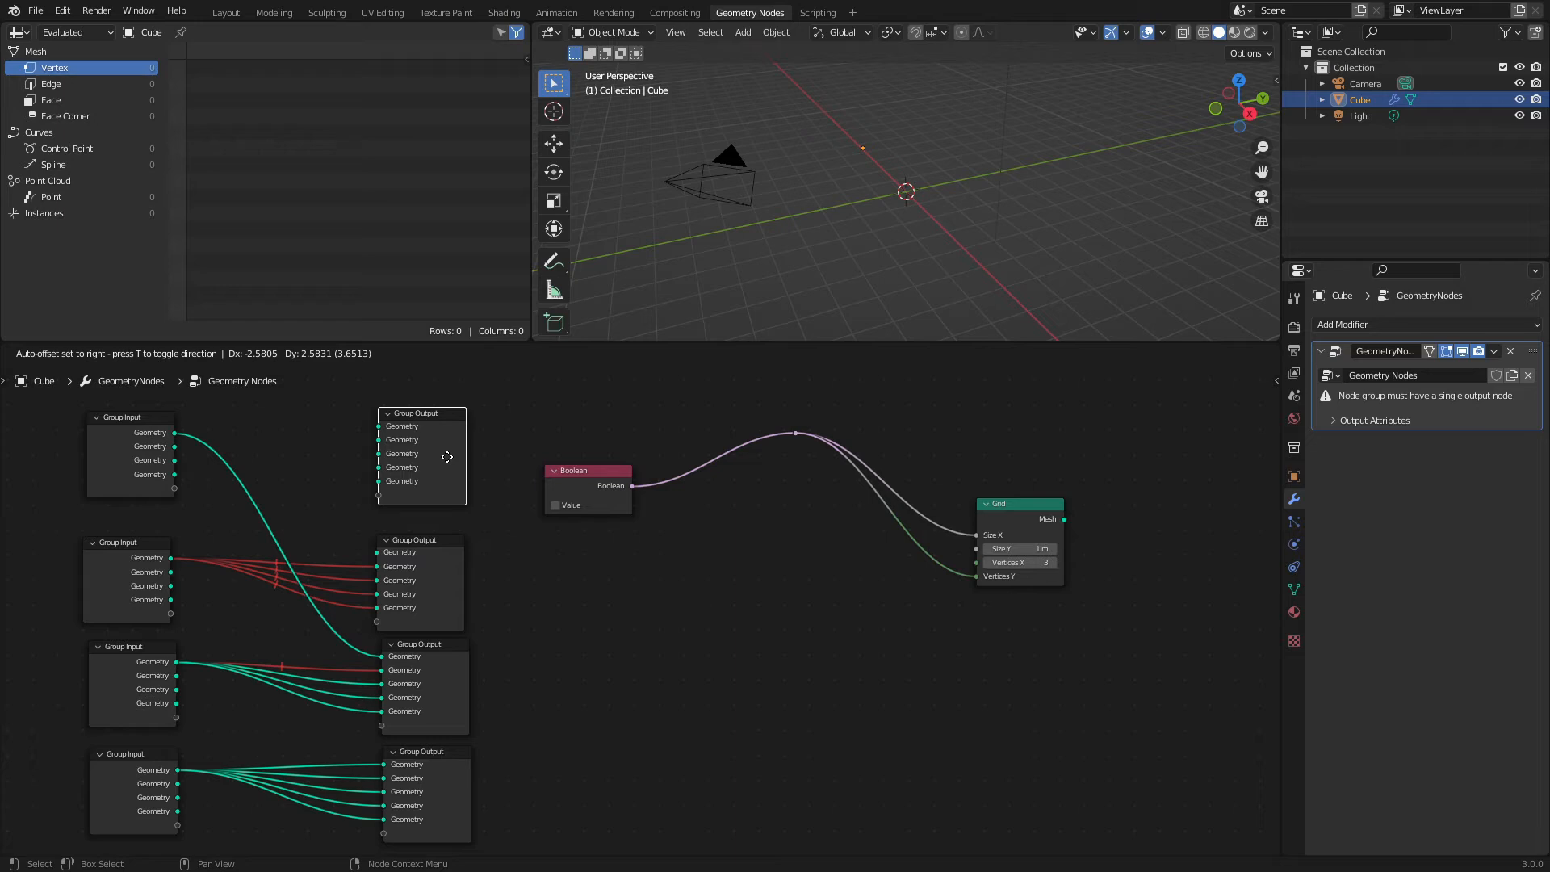
mouse_move(447, 457)
left_mouse_down("alt")
mouse_move(388, 437)
mouse_move(395, 423)
mouse_move(448, 463)
left_mouse_up("alt")
left_click(447, 601)
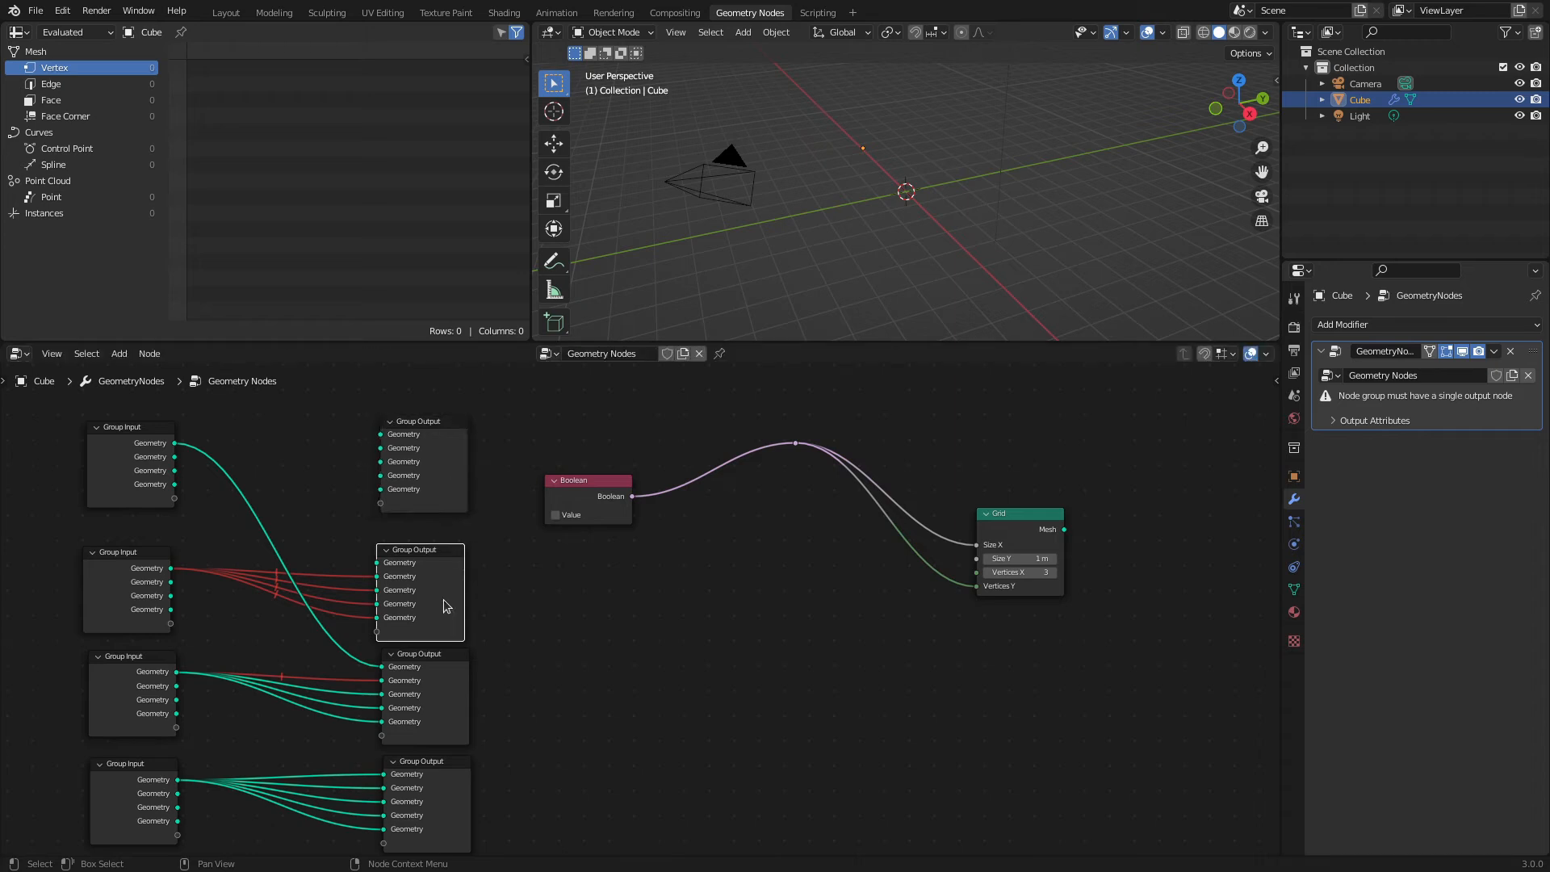
mouse_move(447, 605)
left_mouse_down("alt")
mouse_move(531, 588)
mouse_move(397, 578)
mouse_move(452, 596)
left_mouse_up("alt")
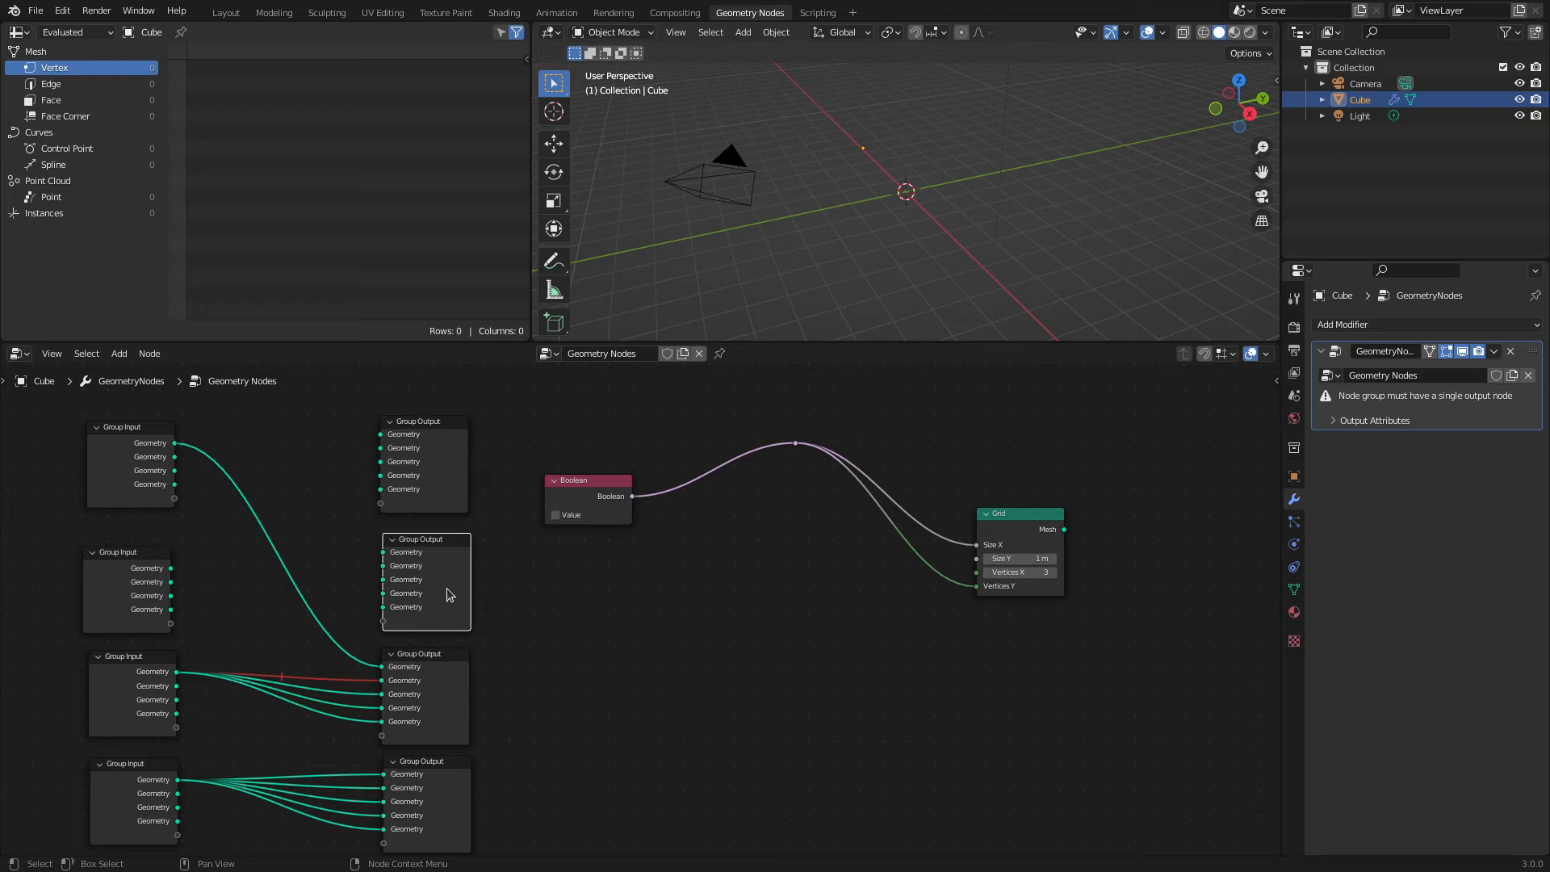
Detach the third and fourth rows' Group Output nodes from all their links, moving both to the right below the Boolean node.
left_click(447, 697)
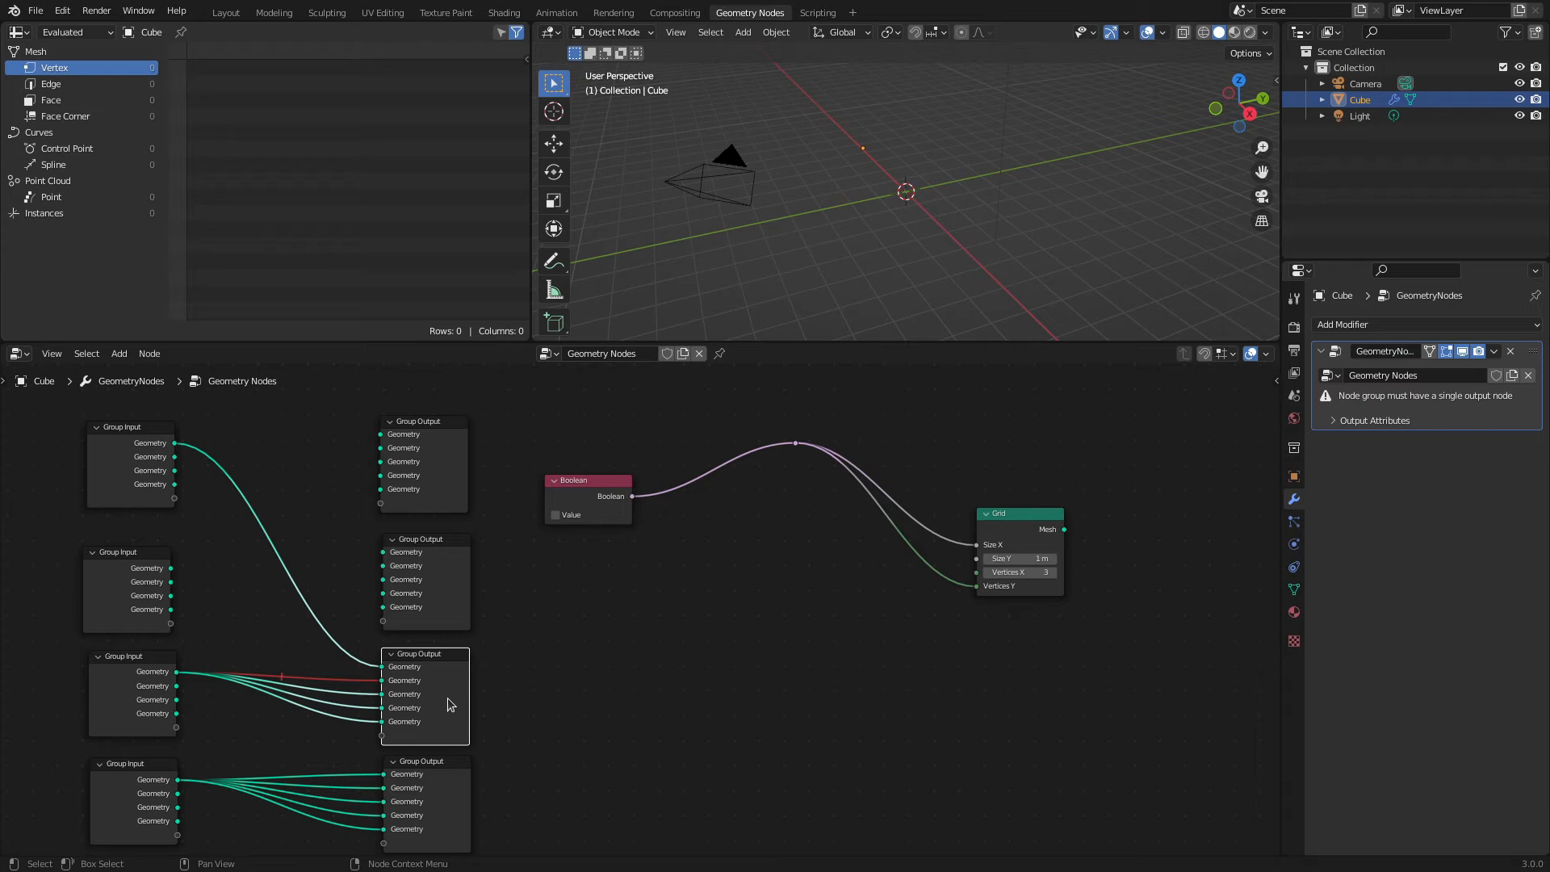
key("alt")
left_click_drag(452, 711, 687, 698, "alt")
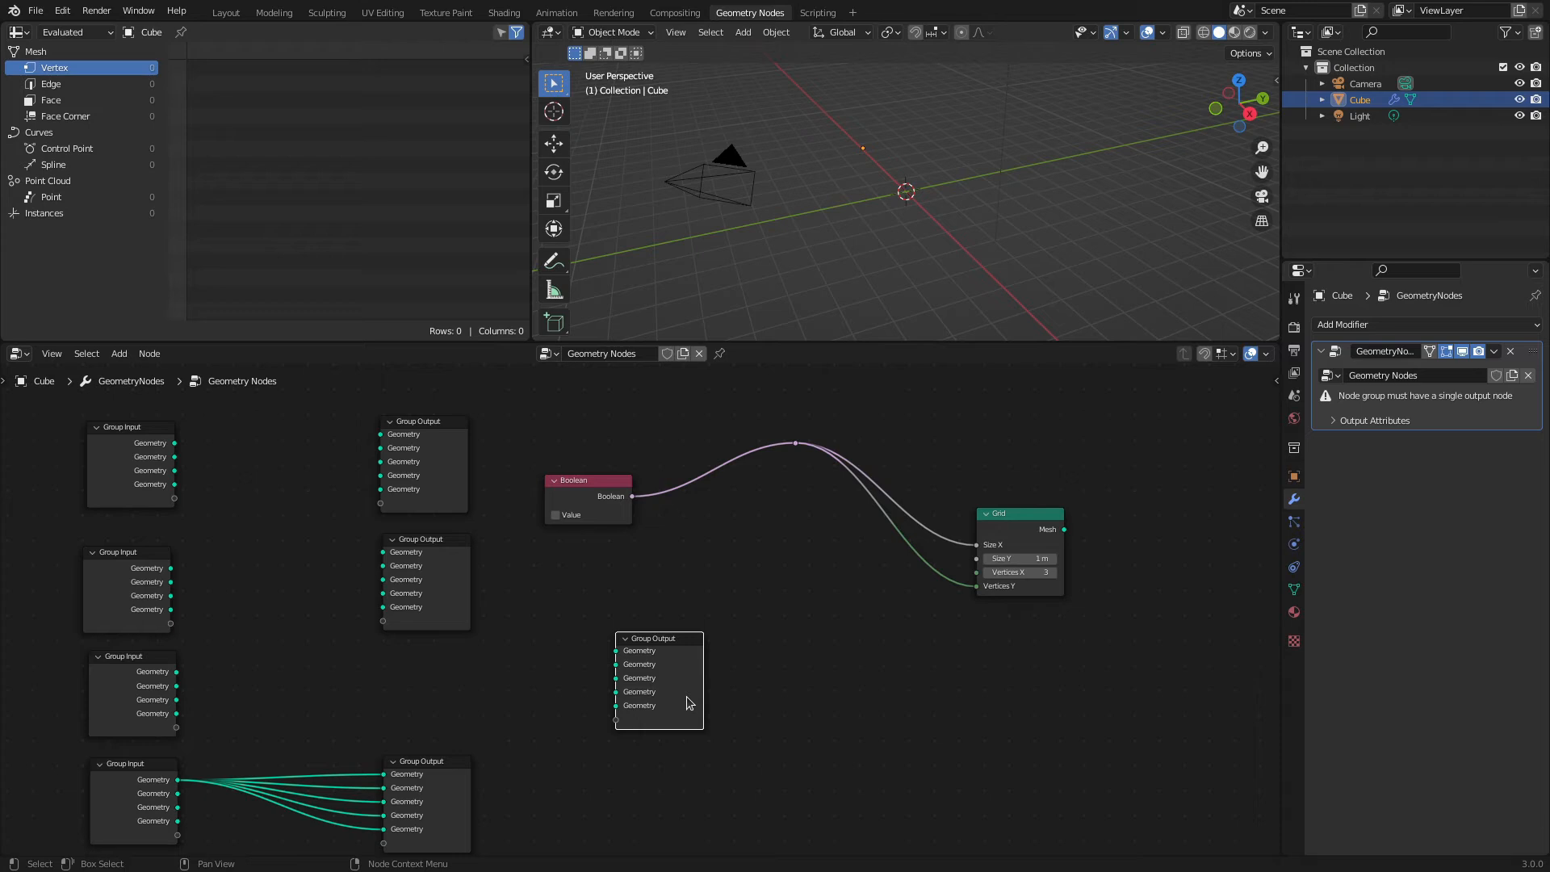
left_click(444, 810)
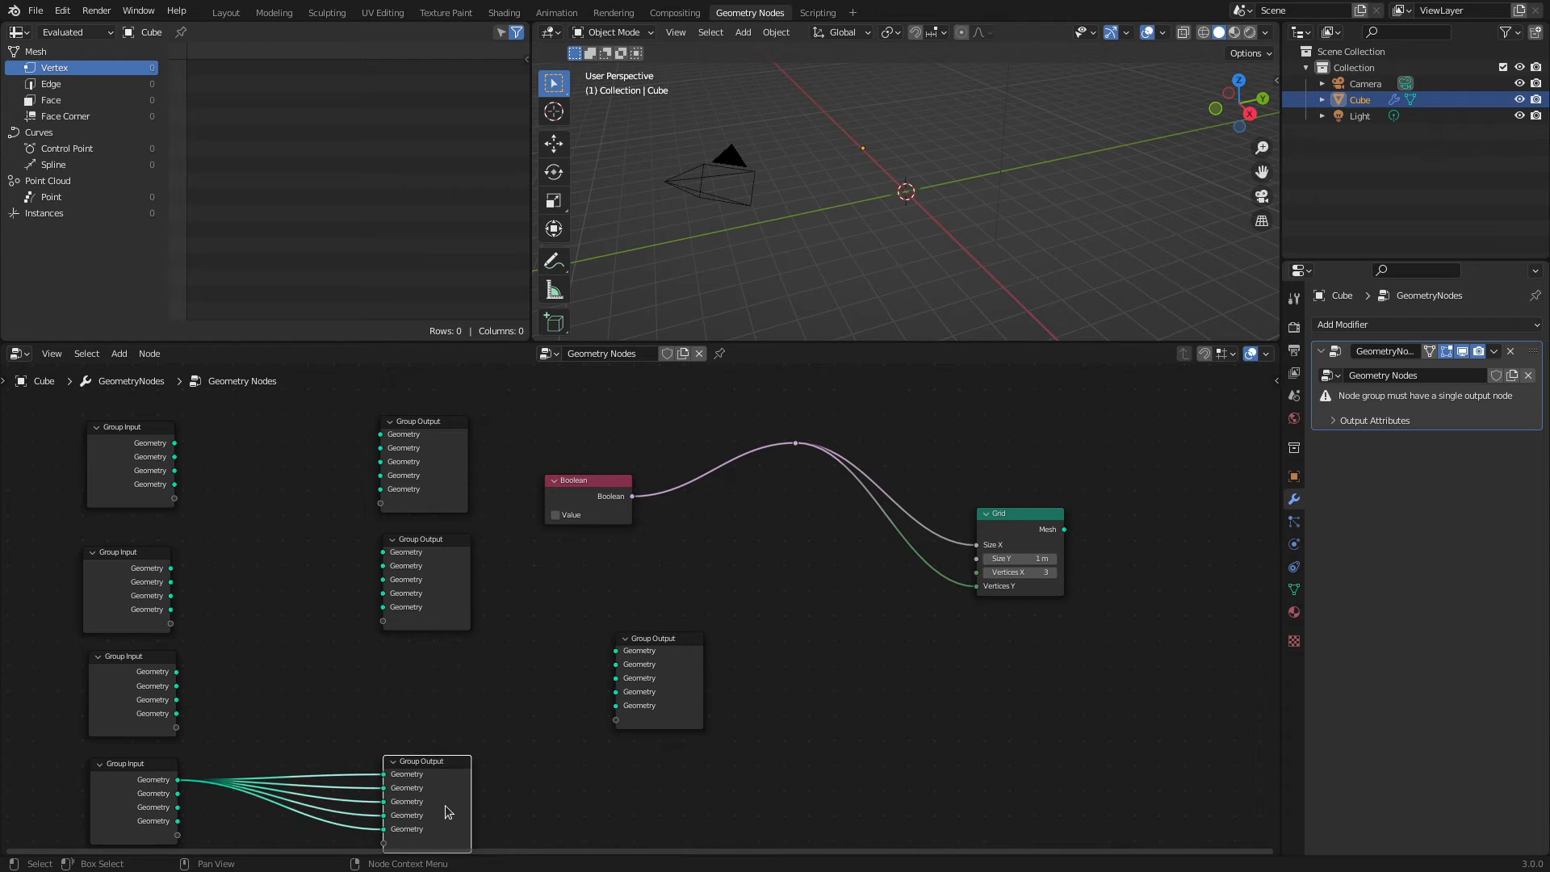
key("alt")
left_click_drag(444, 807, 623, 794, "alt")
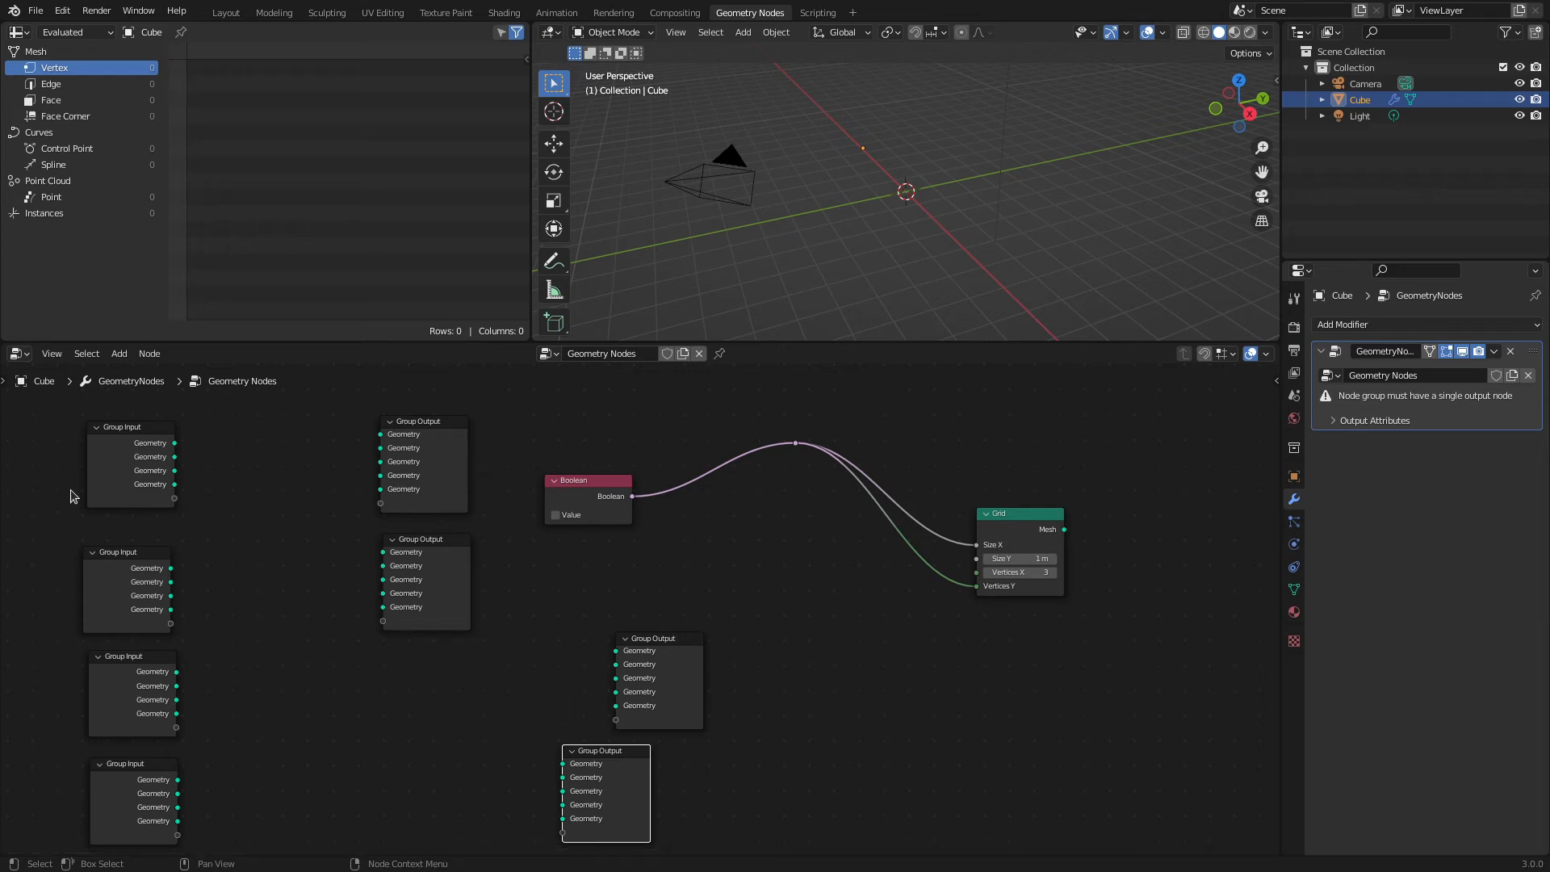
Box-select the Group Input and Group Output nodes of the first two rows, and clear the selection.
left_click_drag(48, 426, 501, 623)
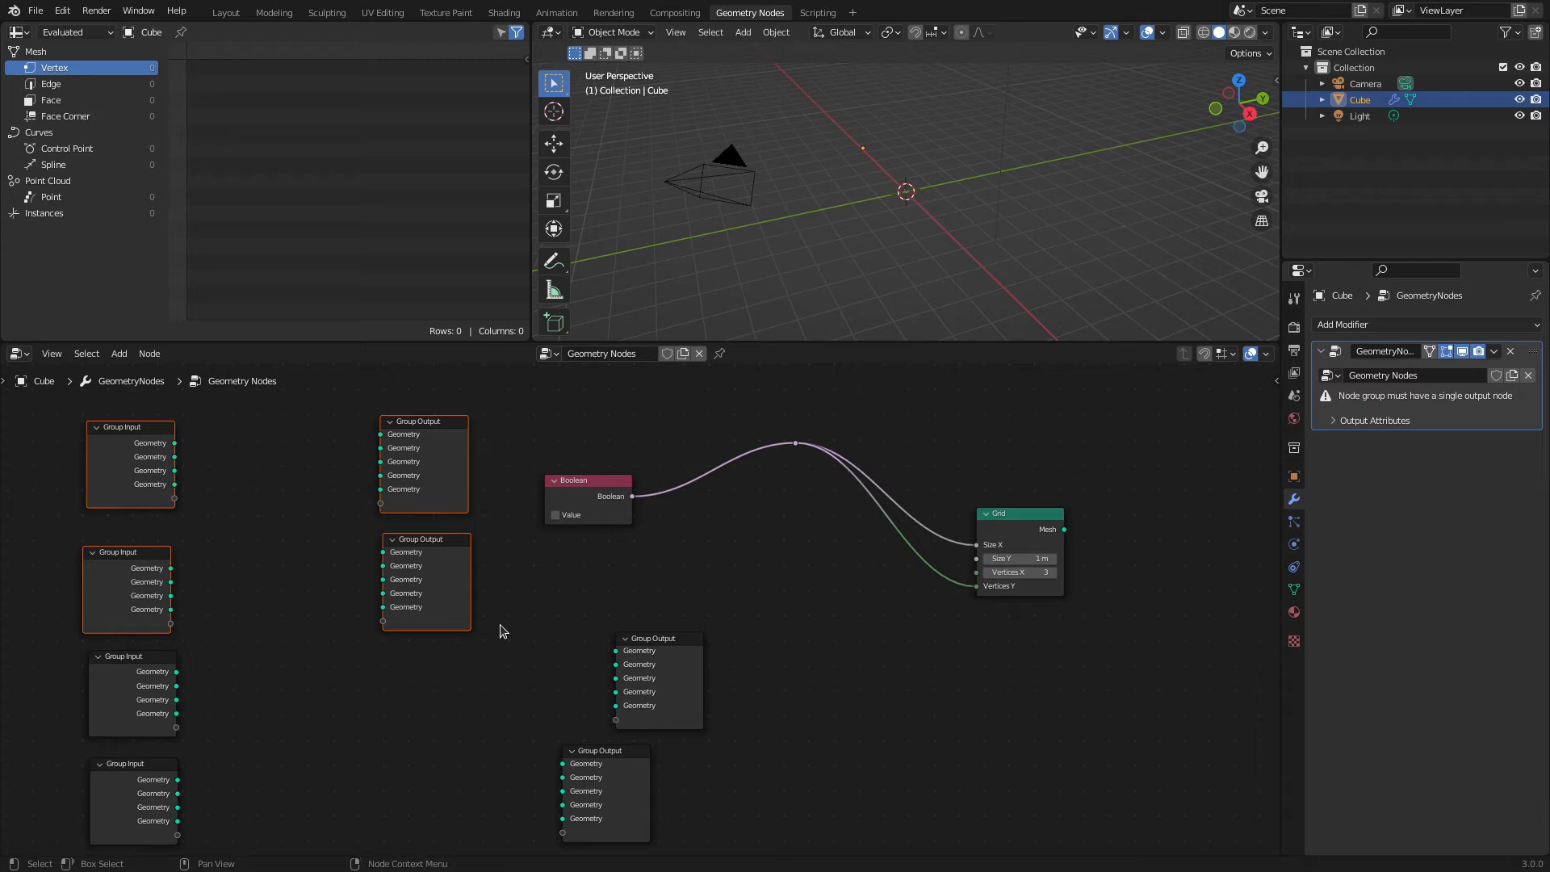
left_click(517, 633)
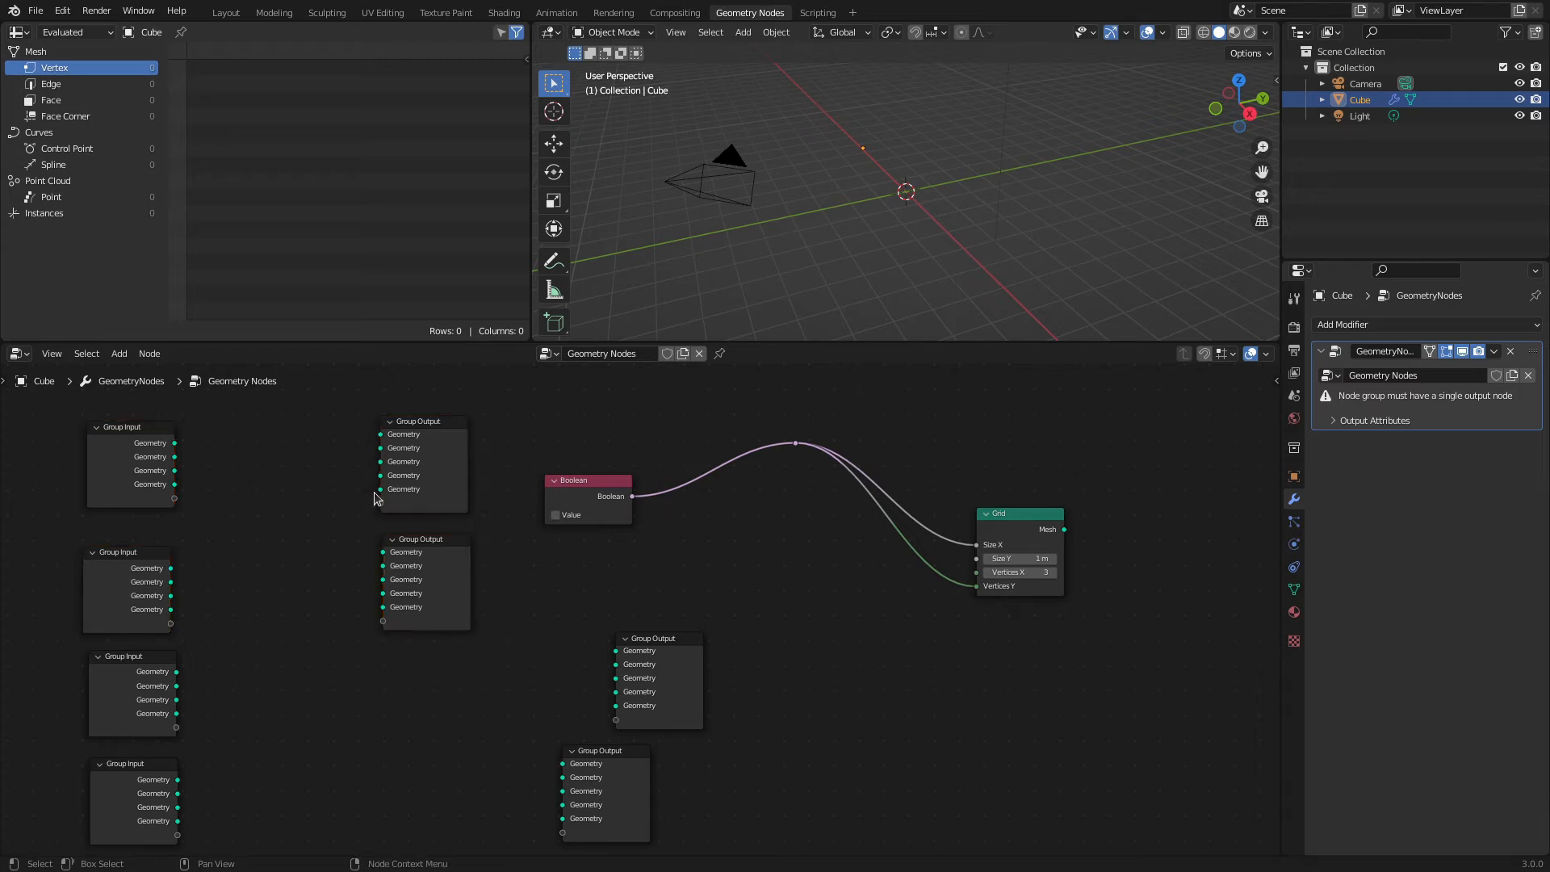
Duplicate the Group Input and Group Output nodes of the first two rows together, placing the copies below the Grid node.
left_click(462, 469)
left_click_drag(49, 442, 484, 603)
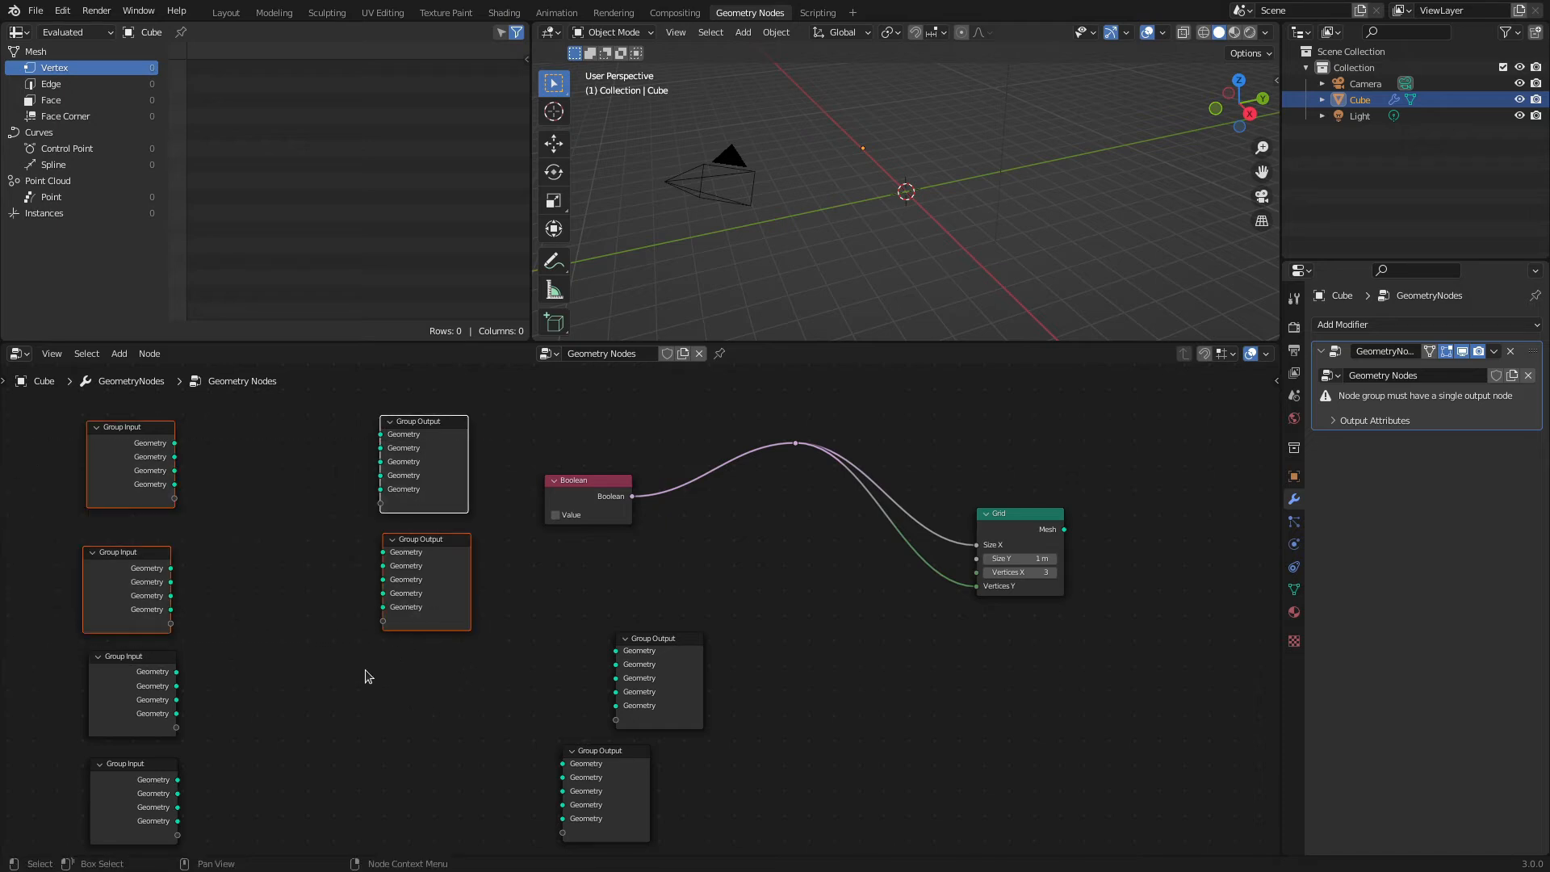
key("g")
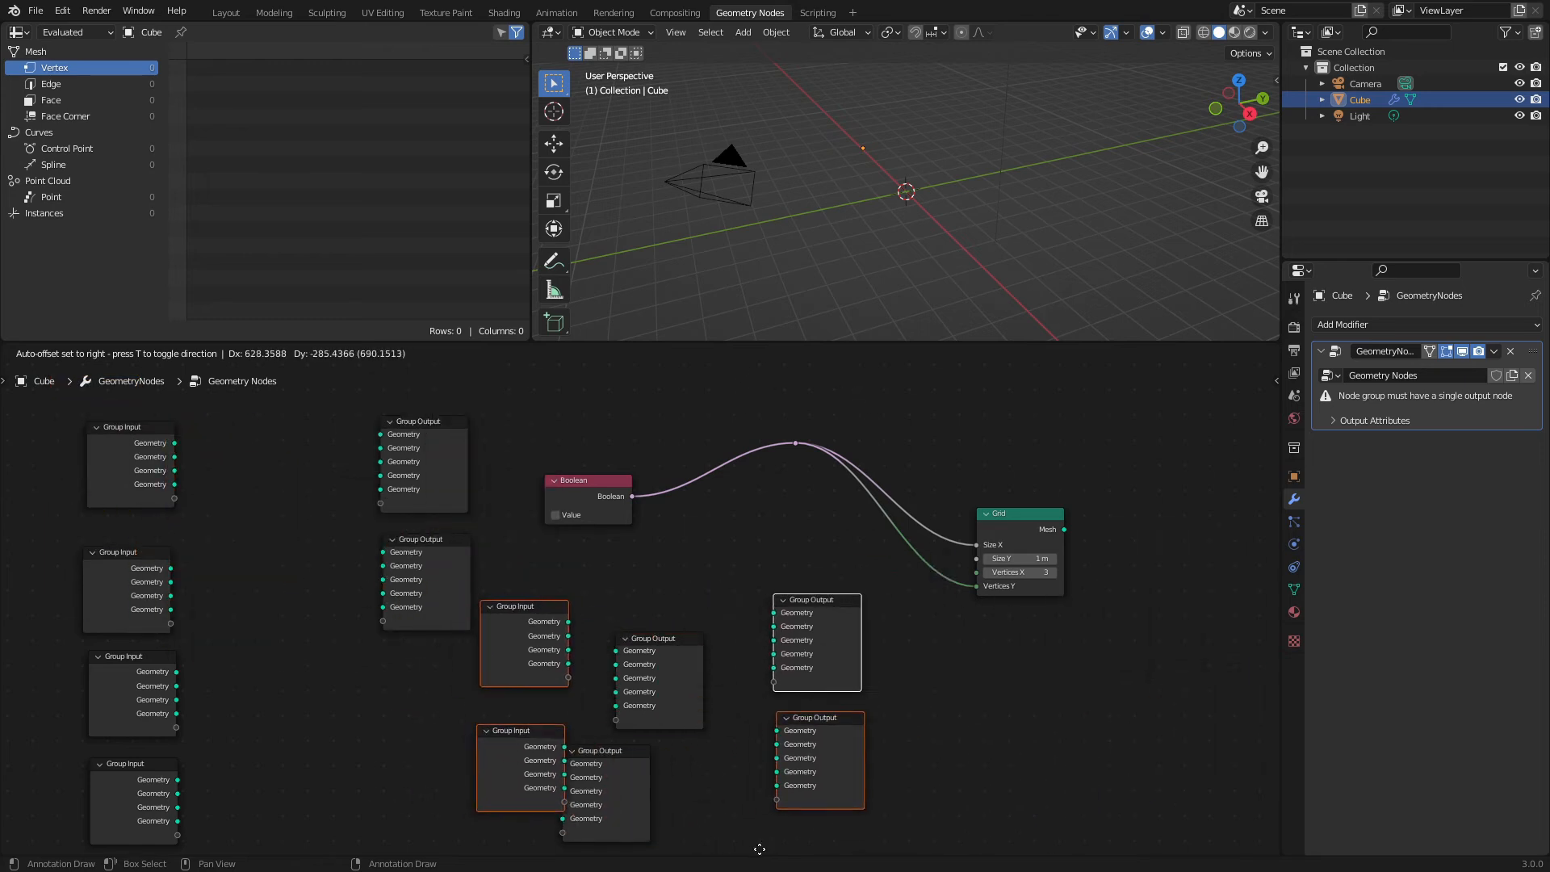
left_click(1109, 402)
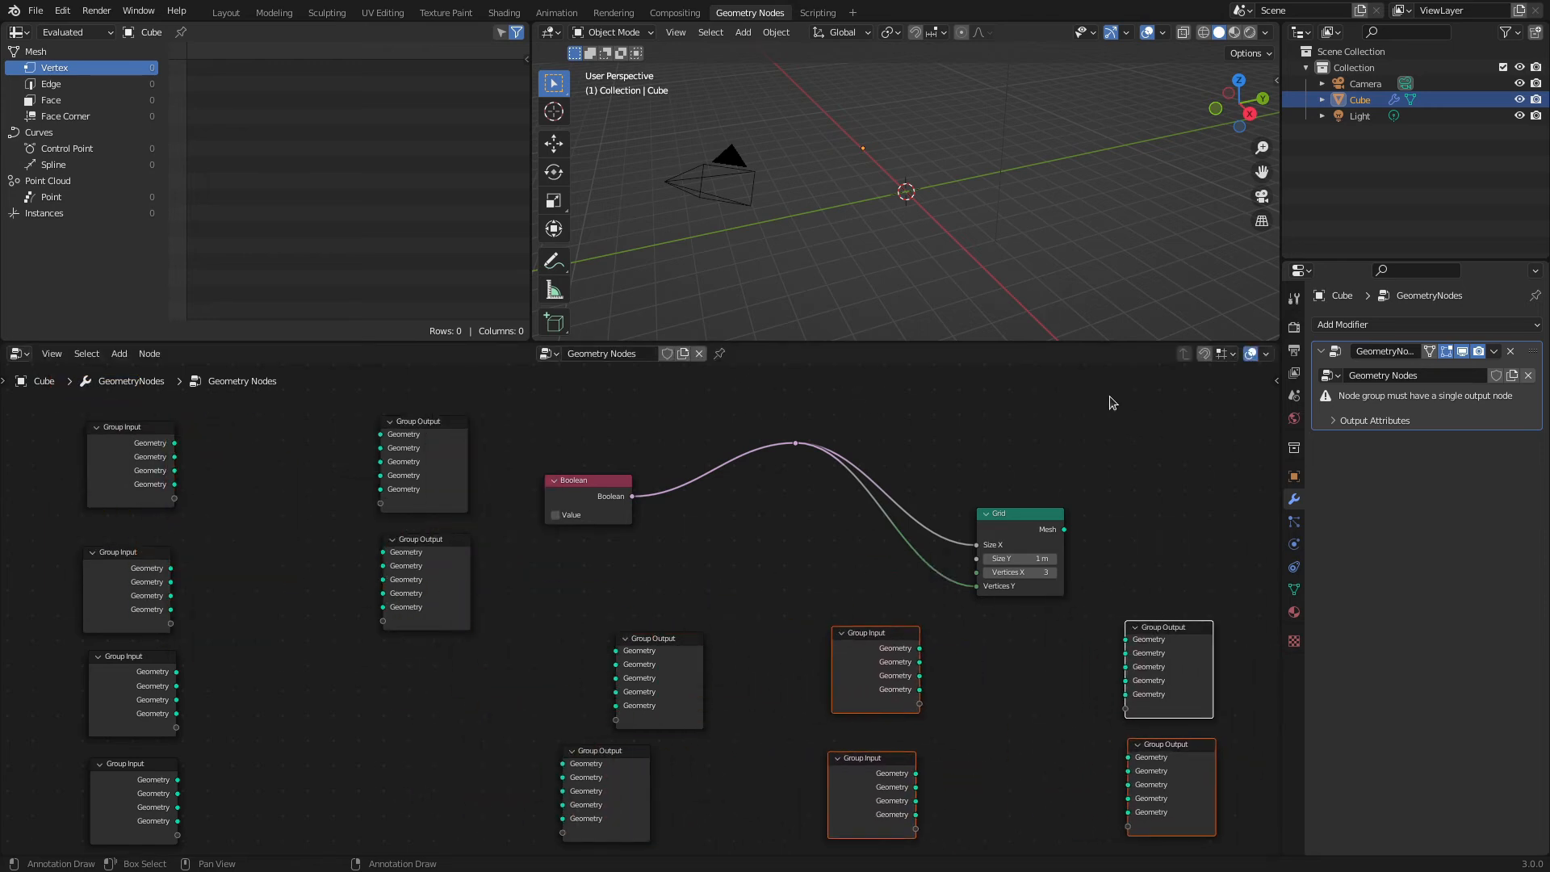
left_click(526, 596)
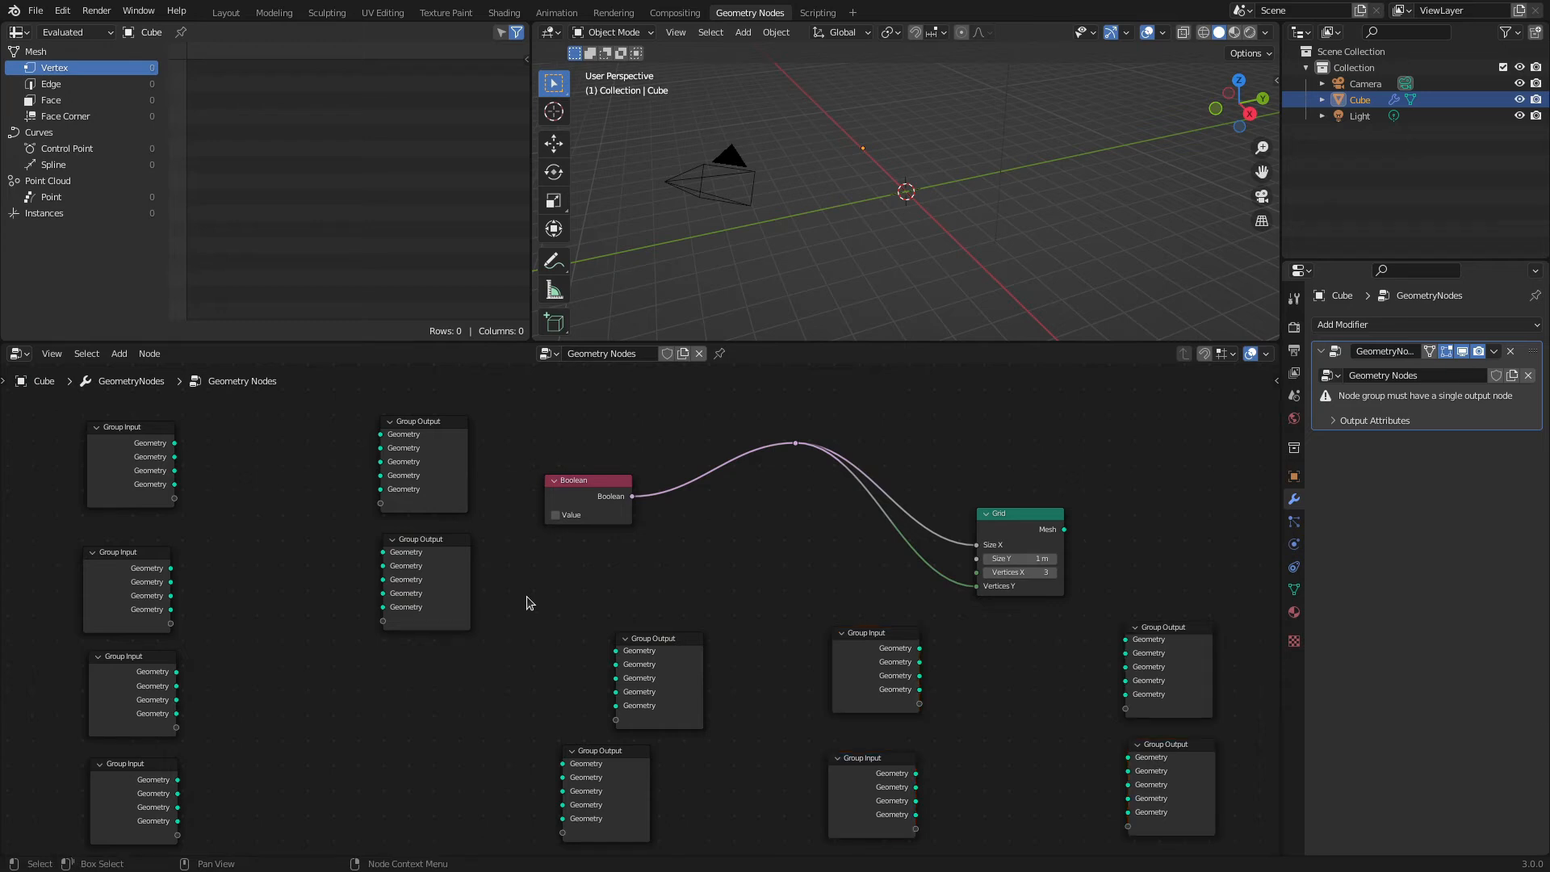
Duplicate the first row's Group Output node slightly up and to the right of the original, and delete the copy.
left_click(452, 443)
key("d")
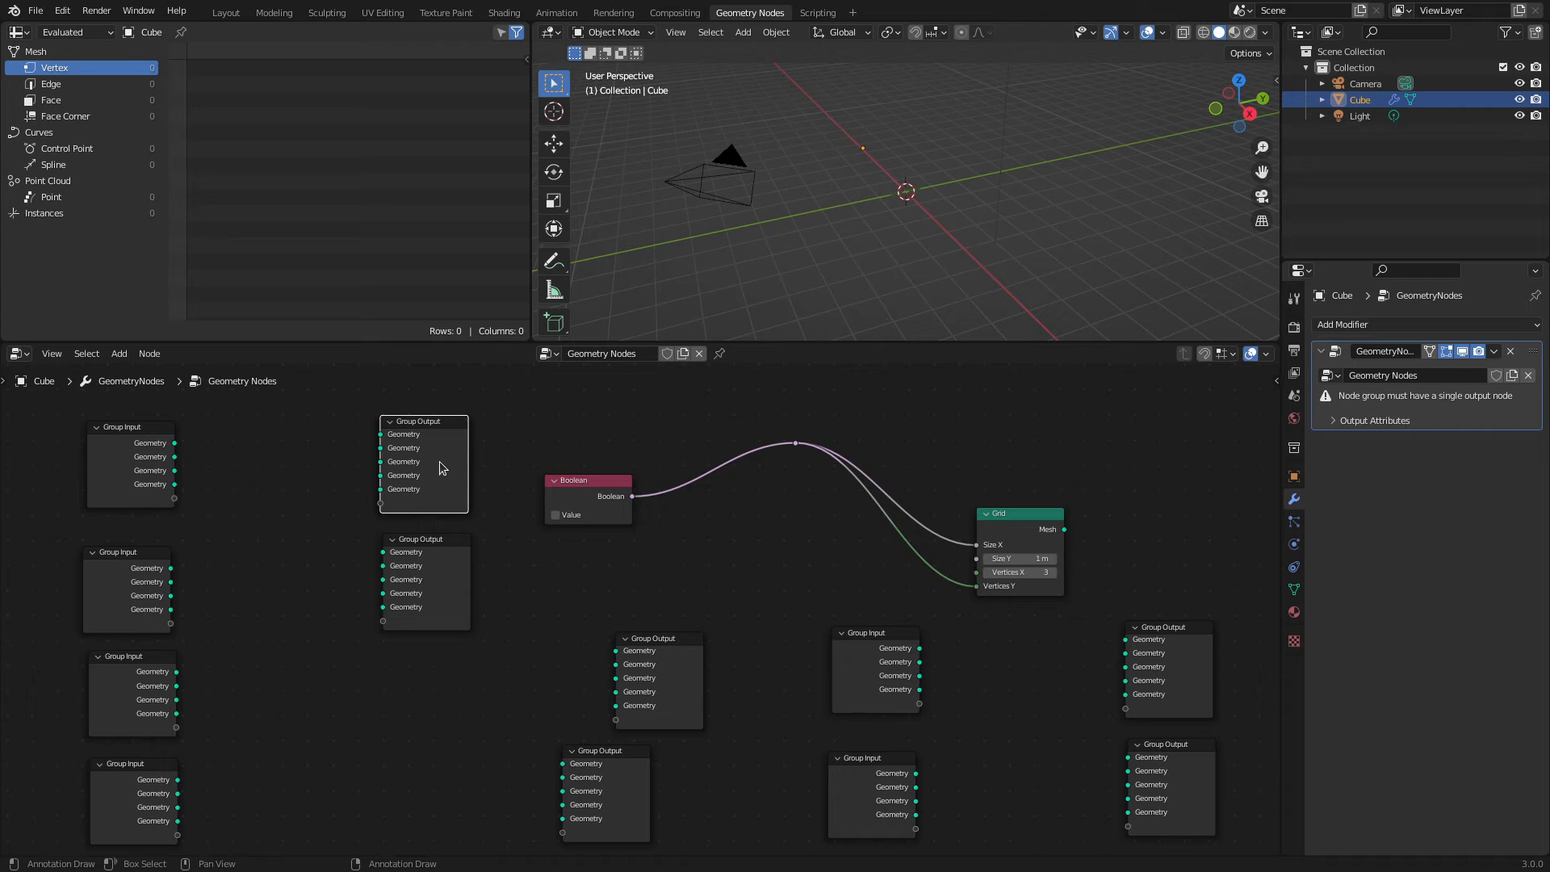
key("shift+d")
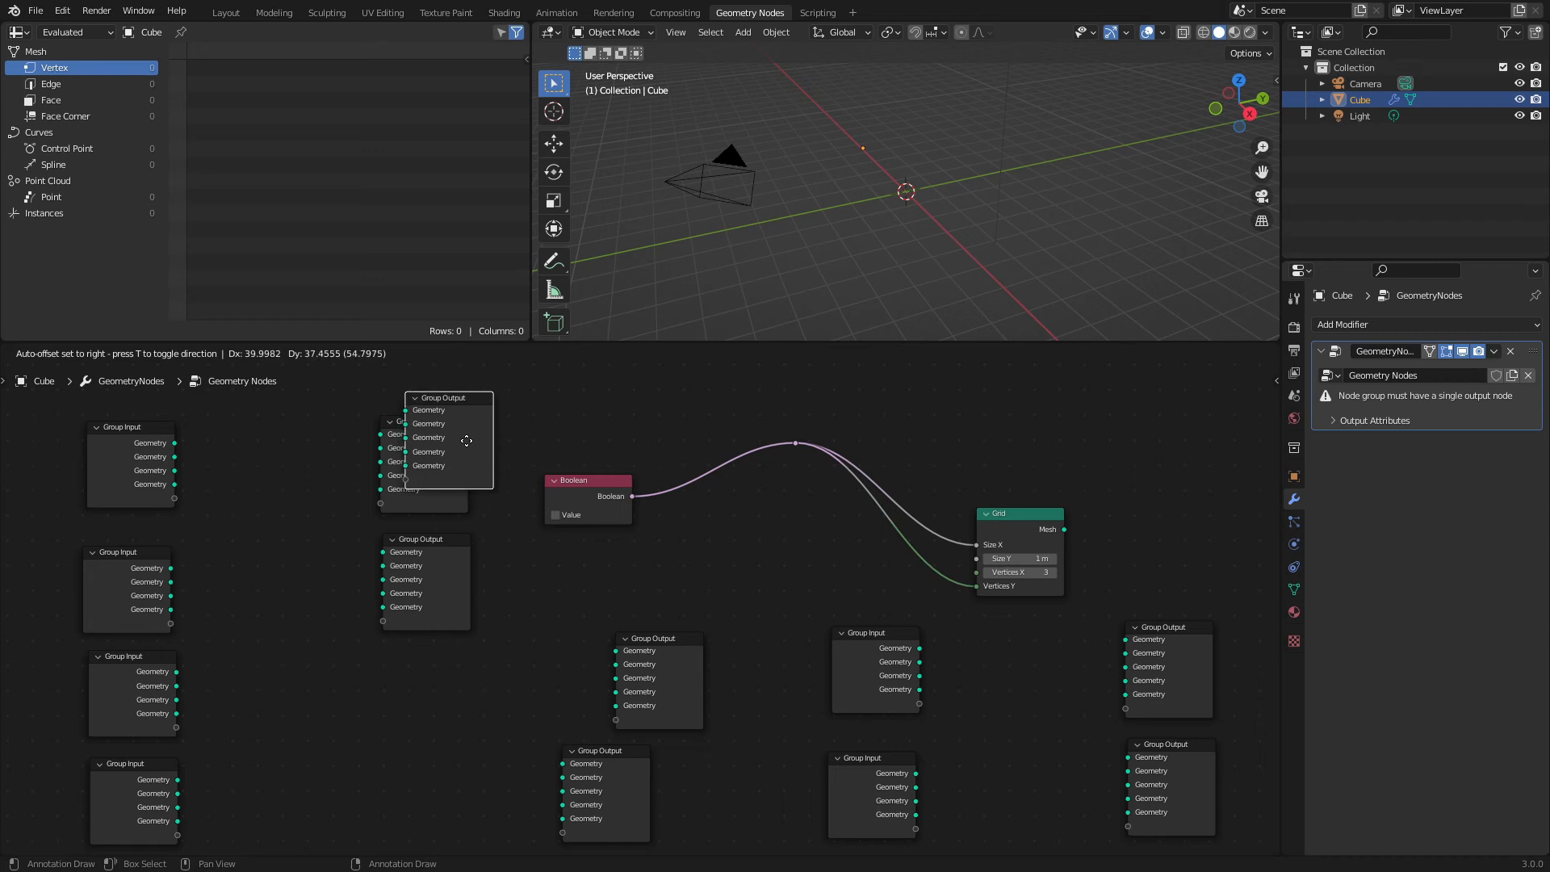
left_click(462, 443)
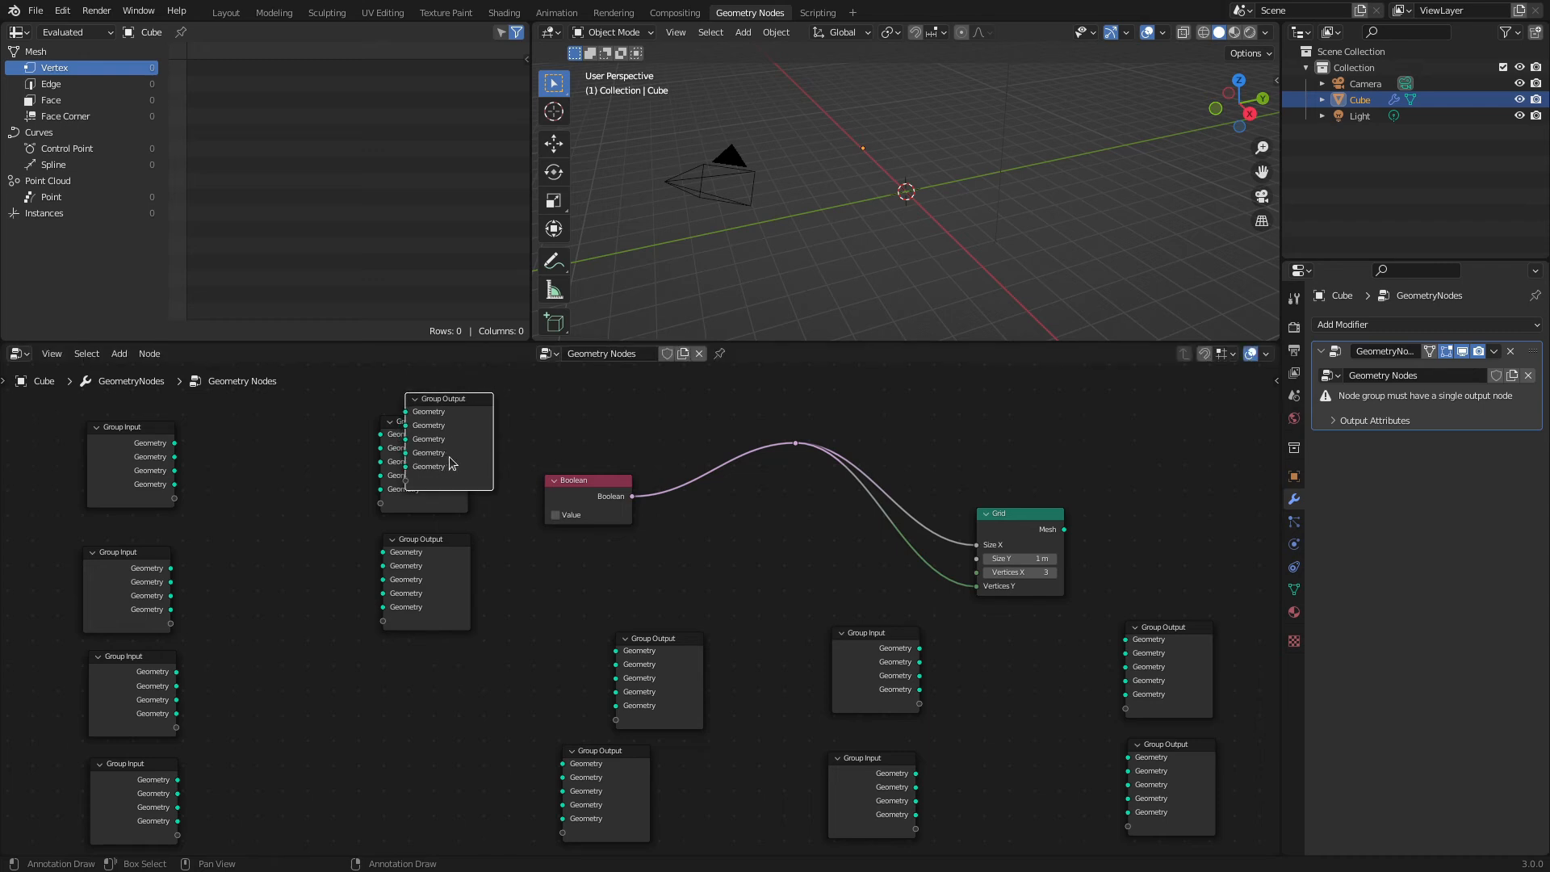
key("x")
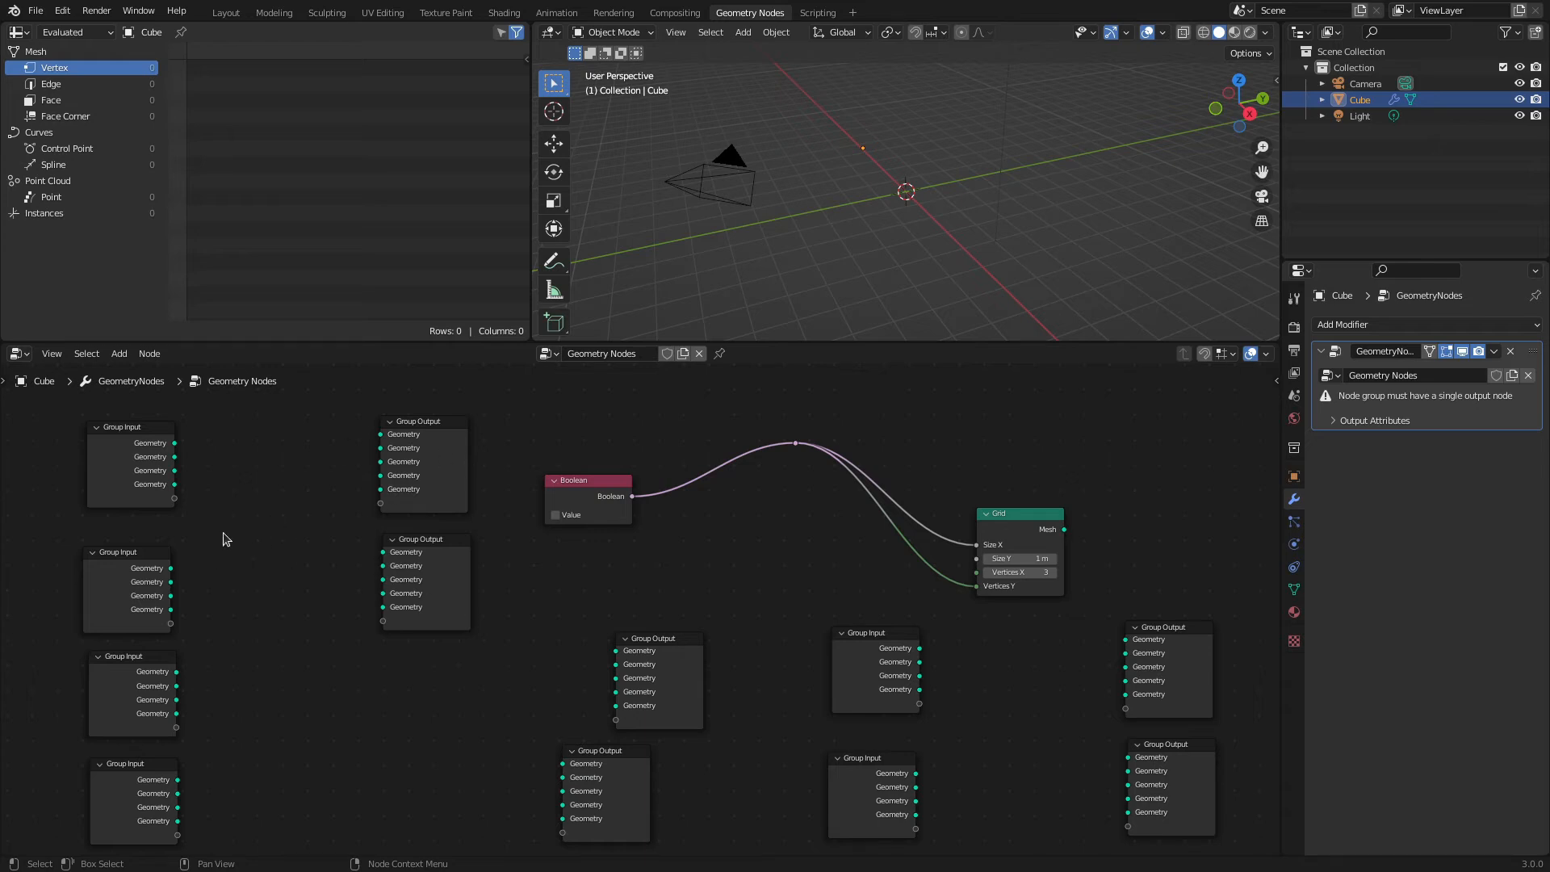
Duplicate the first row's Group Input node and place the copy directly to its right, level with the original.
left_click(118, 476)
key("shift+d")
left_click(218, 476)
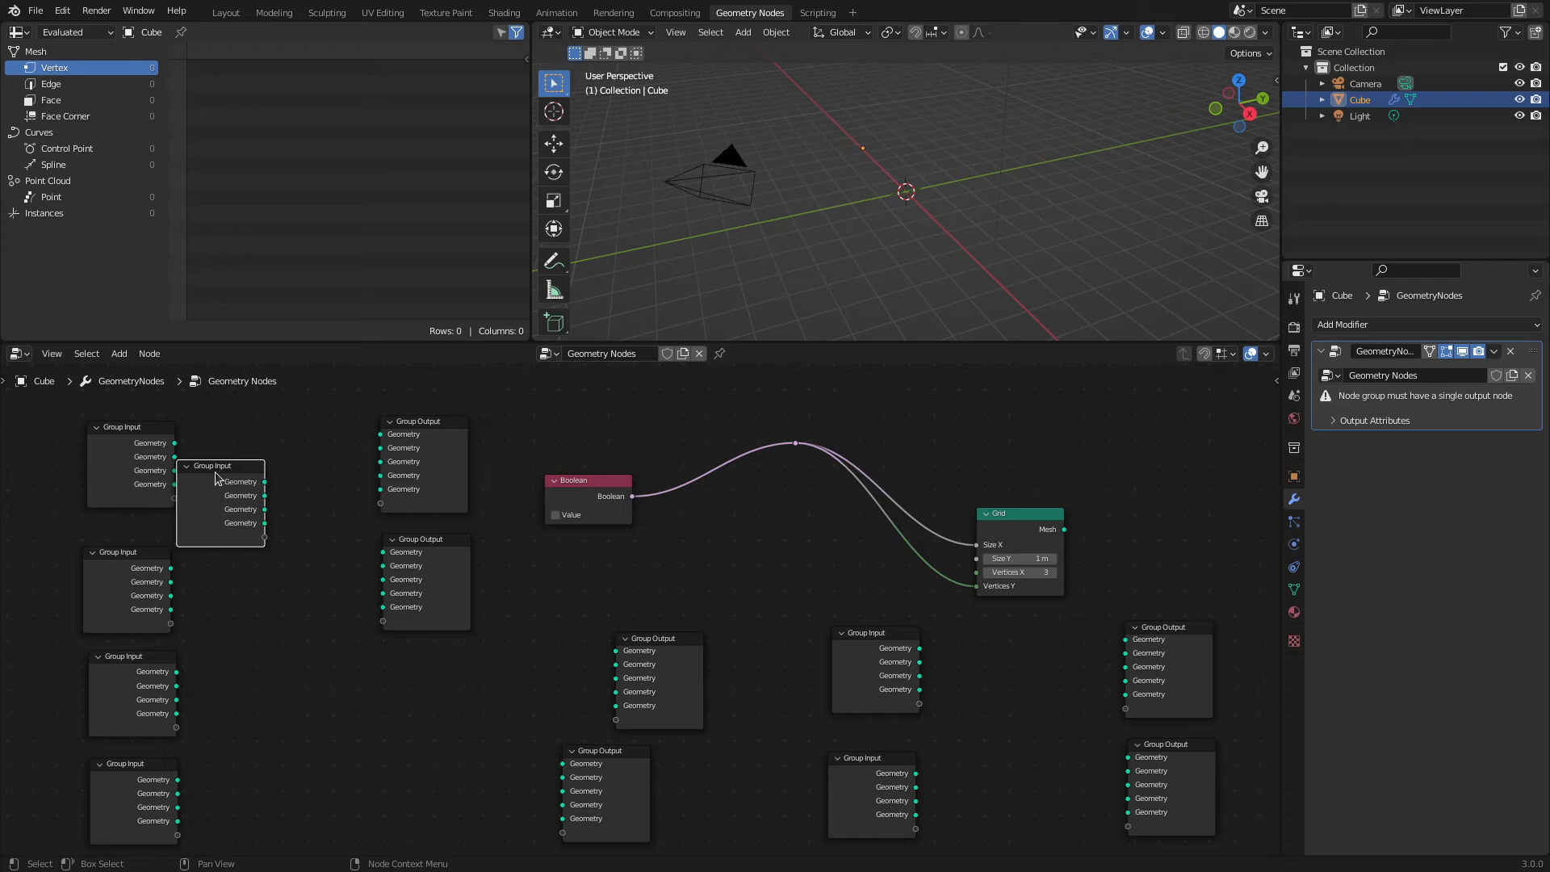
left_click_drag(220, 477, 234, 427)
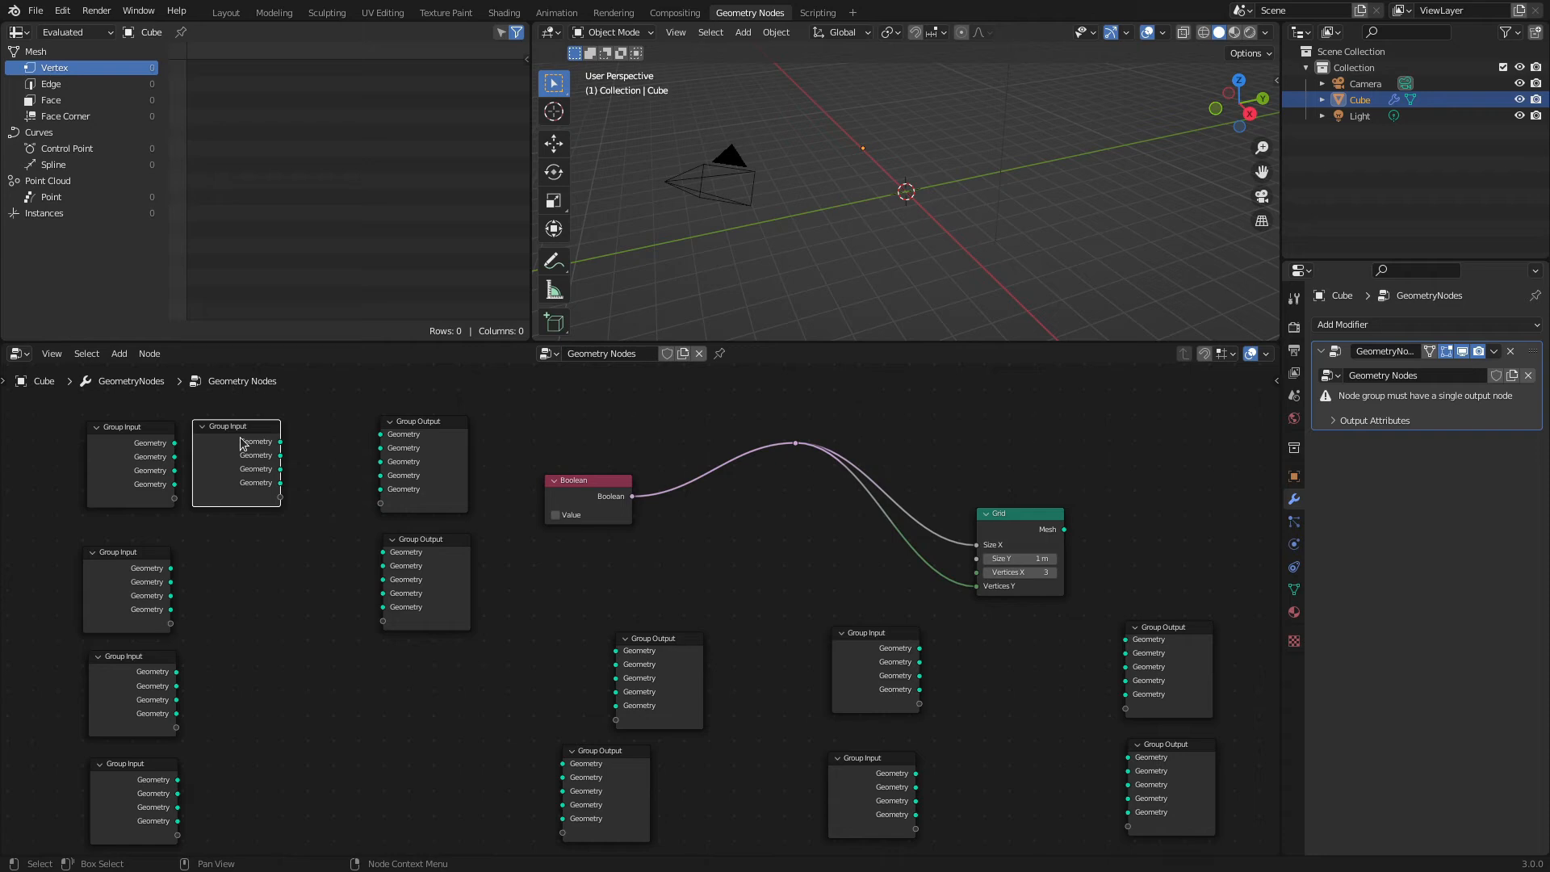
Duplicate the linked Boolean, reroute and Grid chain, placing the copy down and to the left of the original.
left_click_drag(511, 427, 1157, 565)
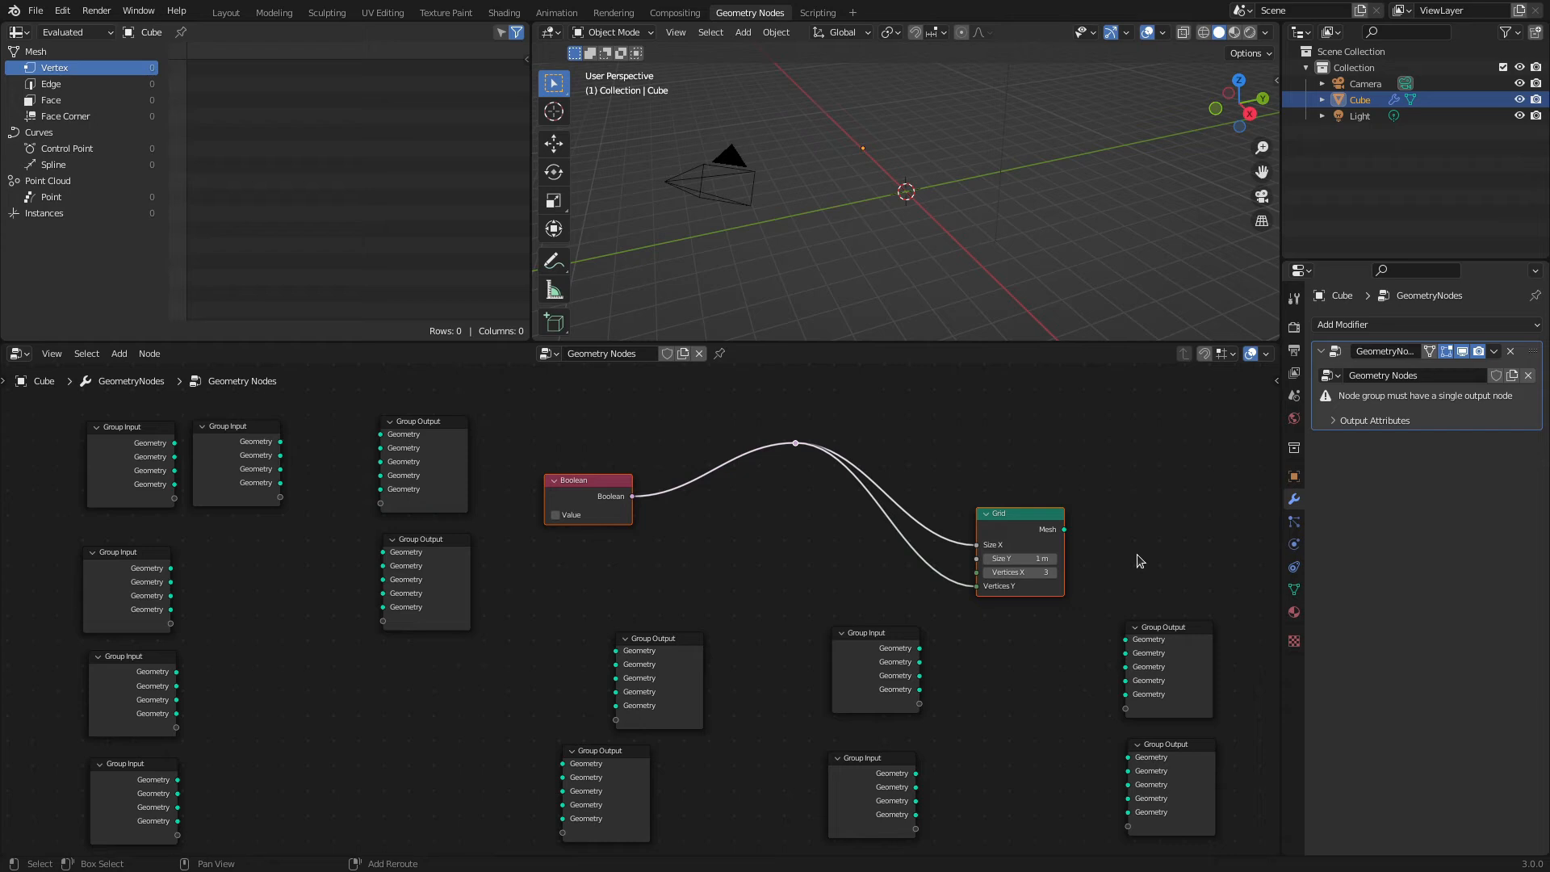
key("shift+d")
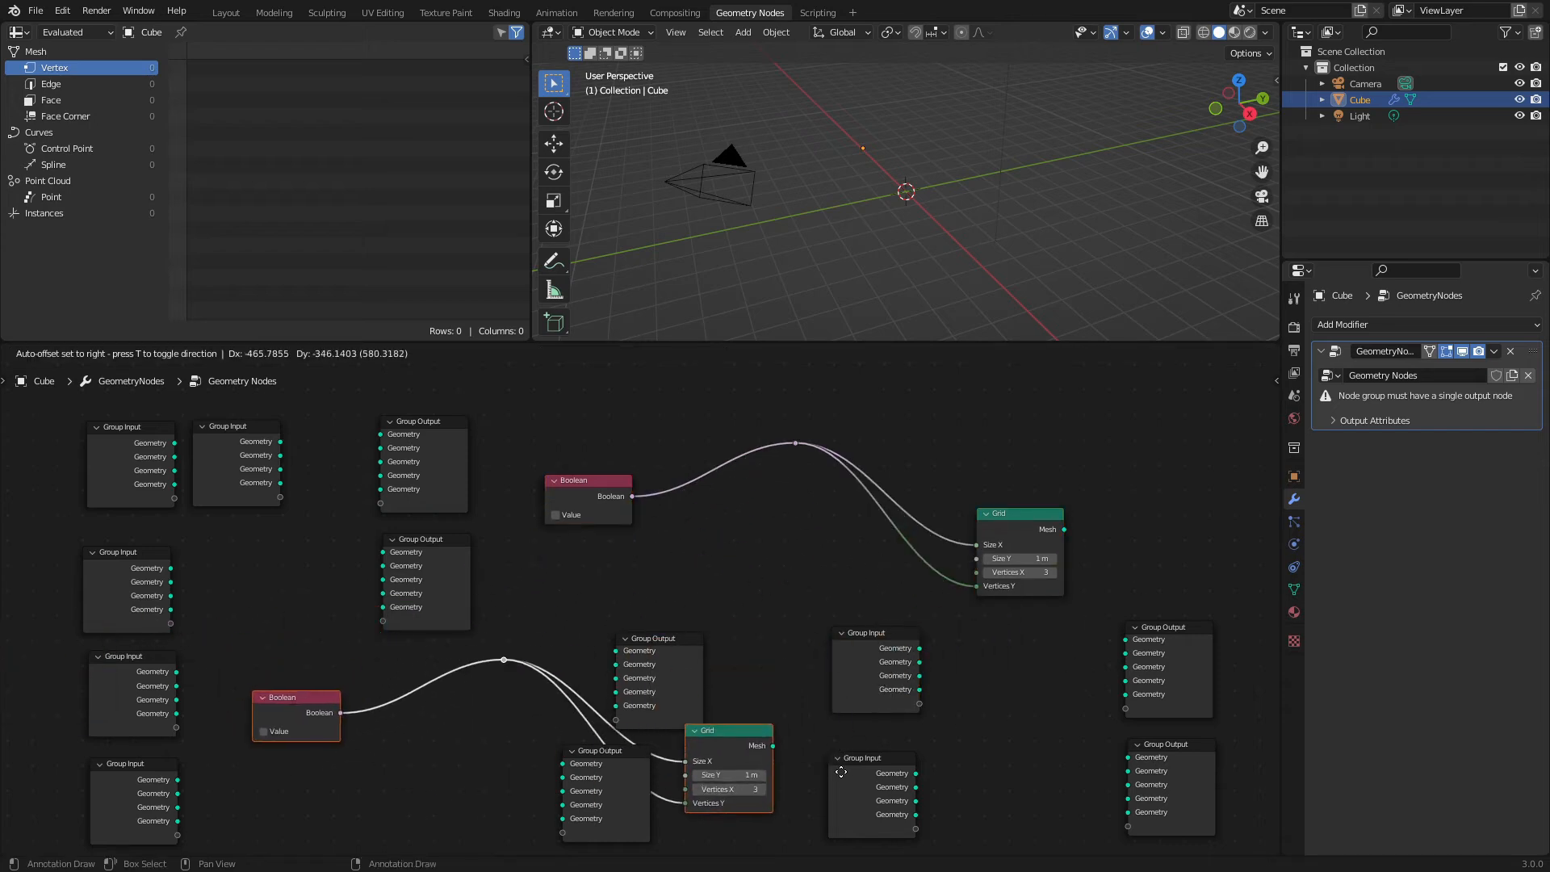
left_click(843, 769)
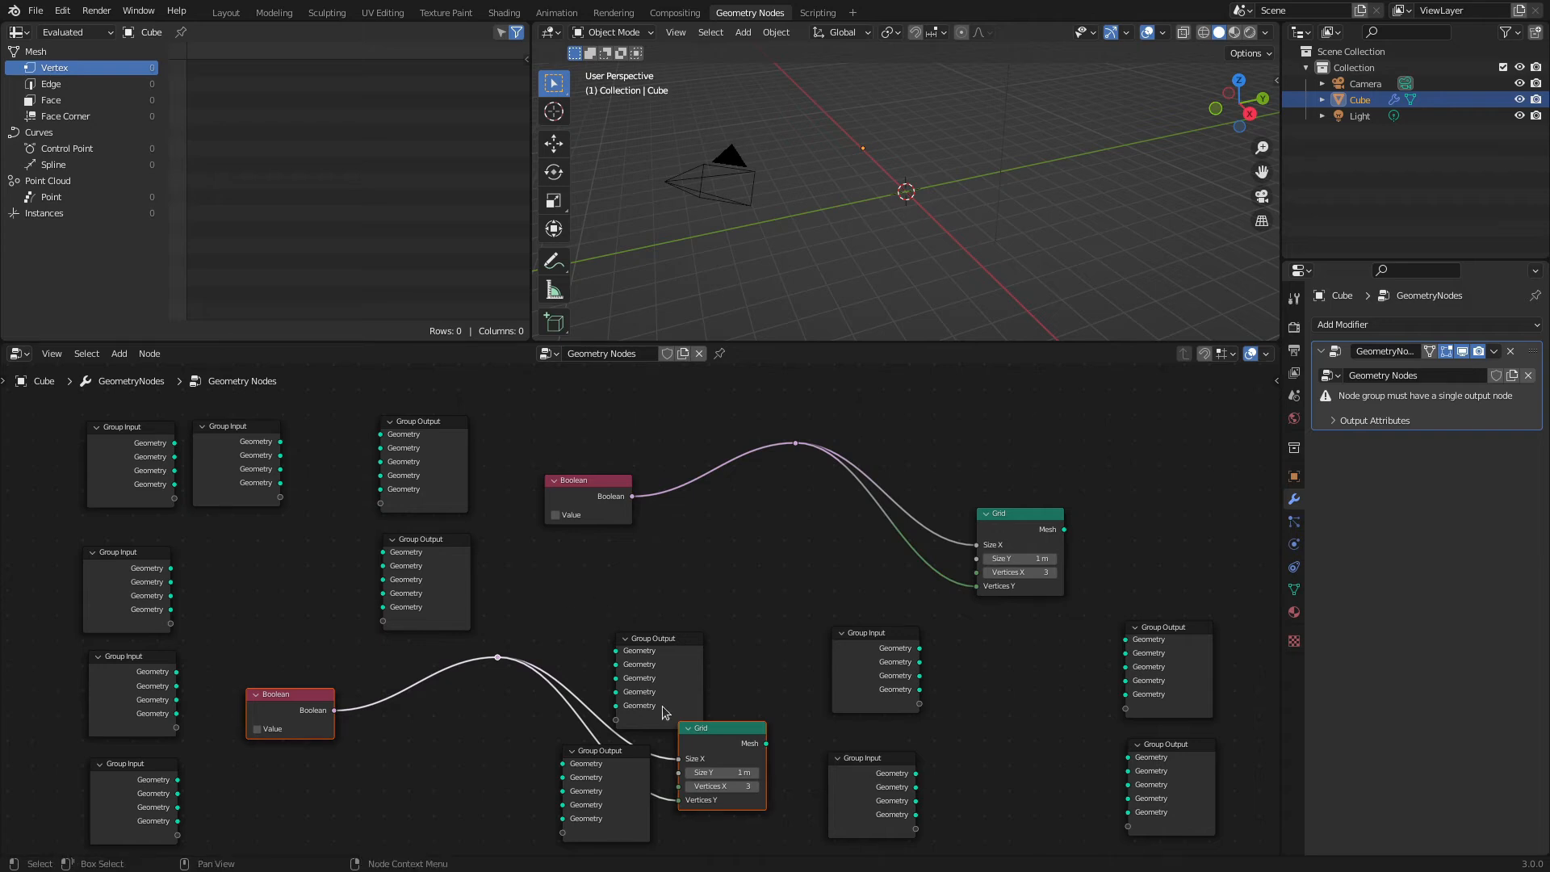
Duplicate the copied Boolean, reroute and Grid chain just below the original chain, and delete this newest copy.
key("shift+d")
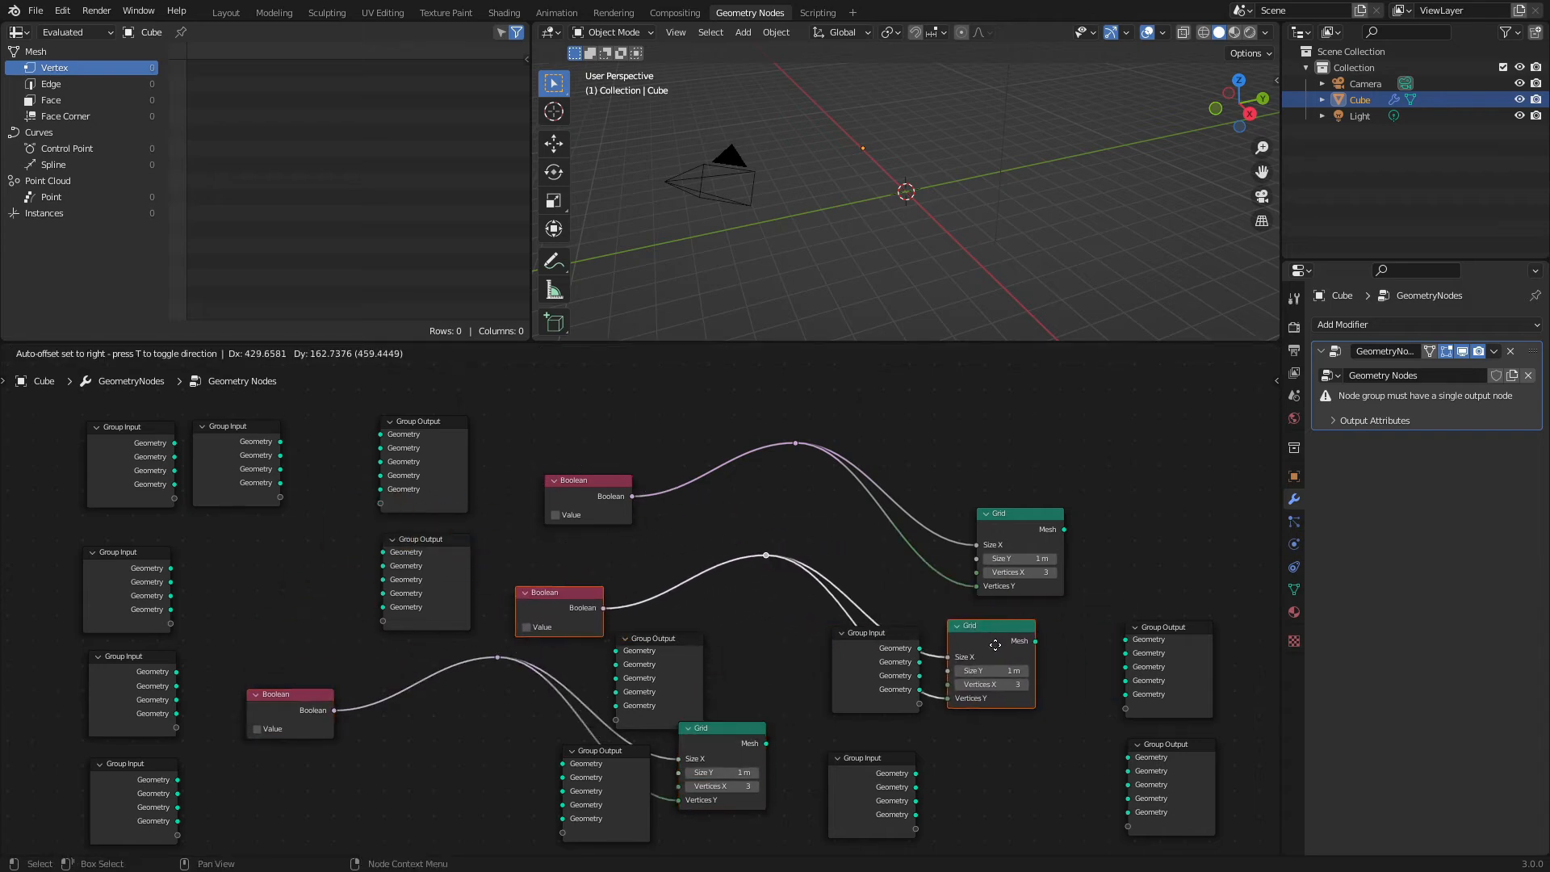
left_click(985, 638)
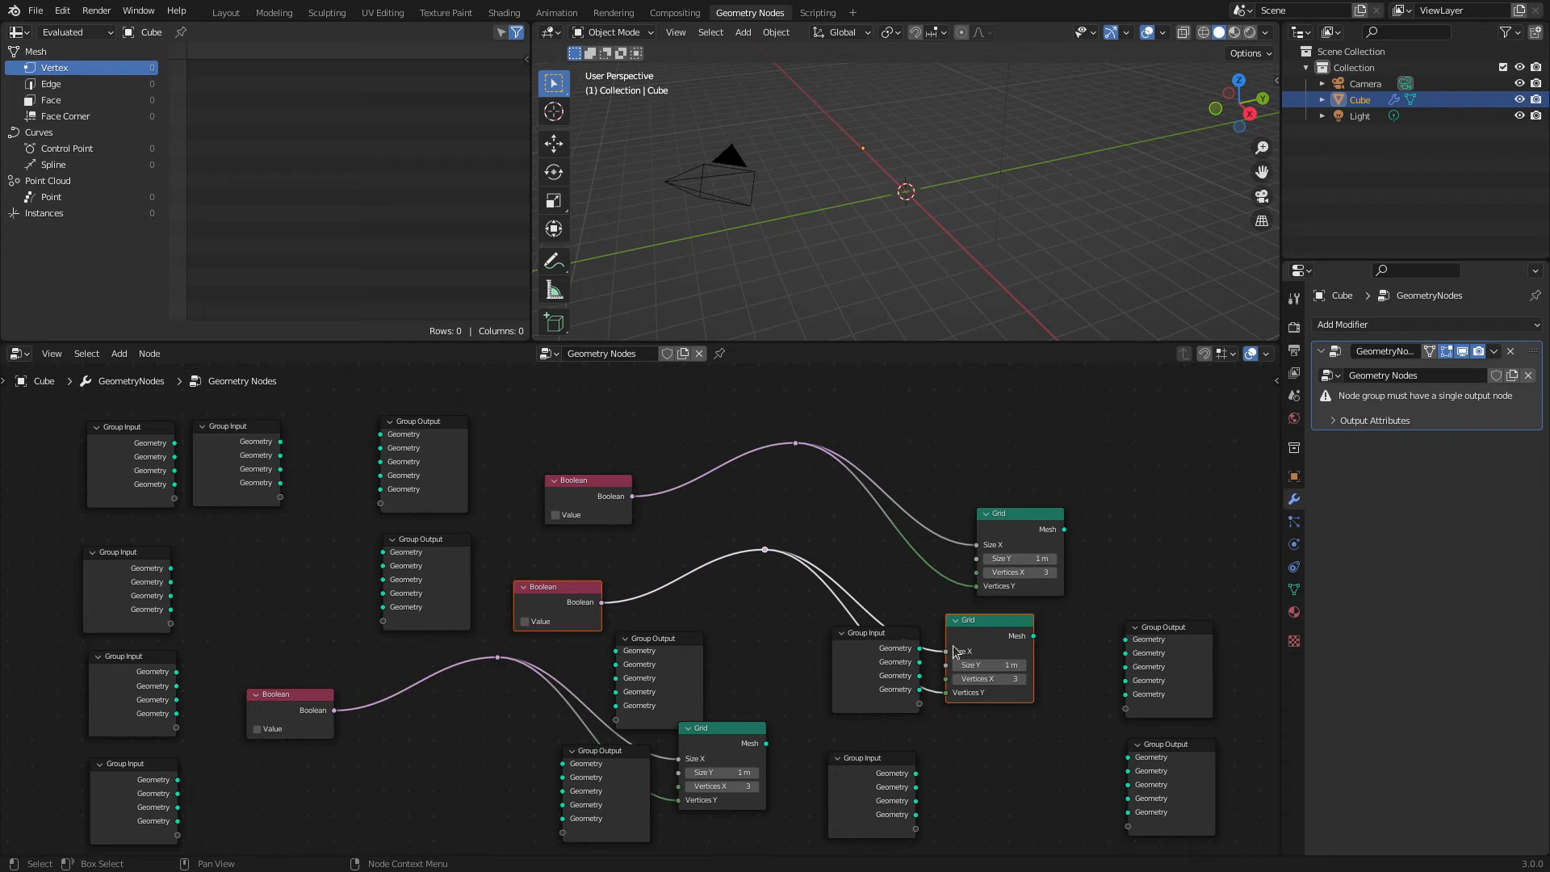
key("x")
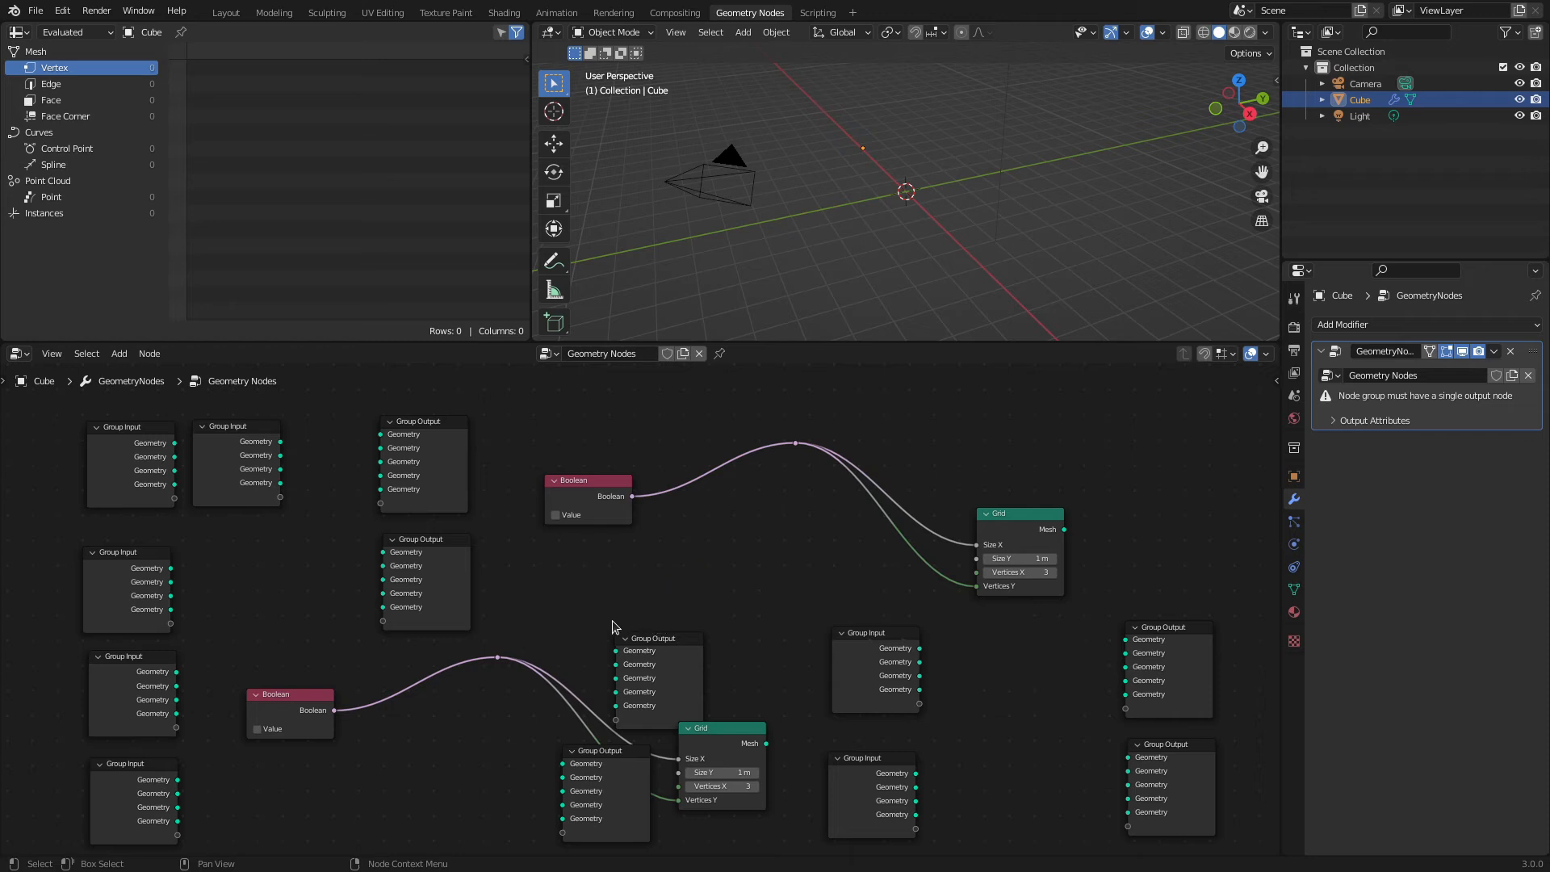
Delete the lower chain's Boolean and Grid nodes together, and delete the original Boolean, reroute and Grid chain.
left_click(289, 714)
left_click(728, 743, "shift")
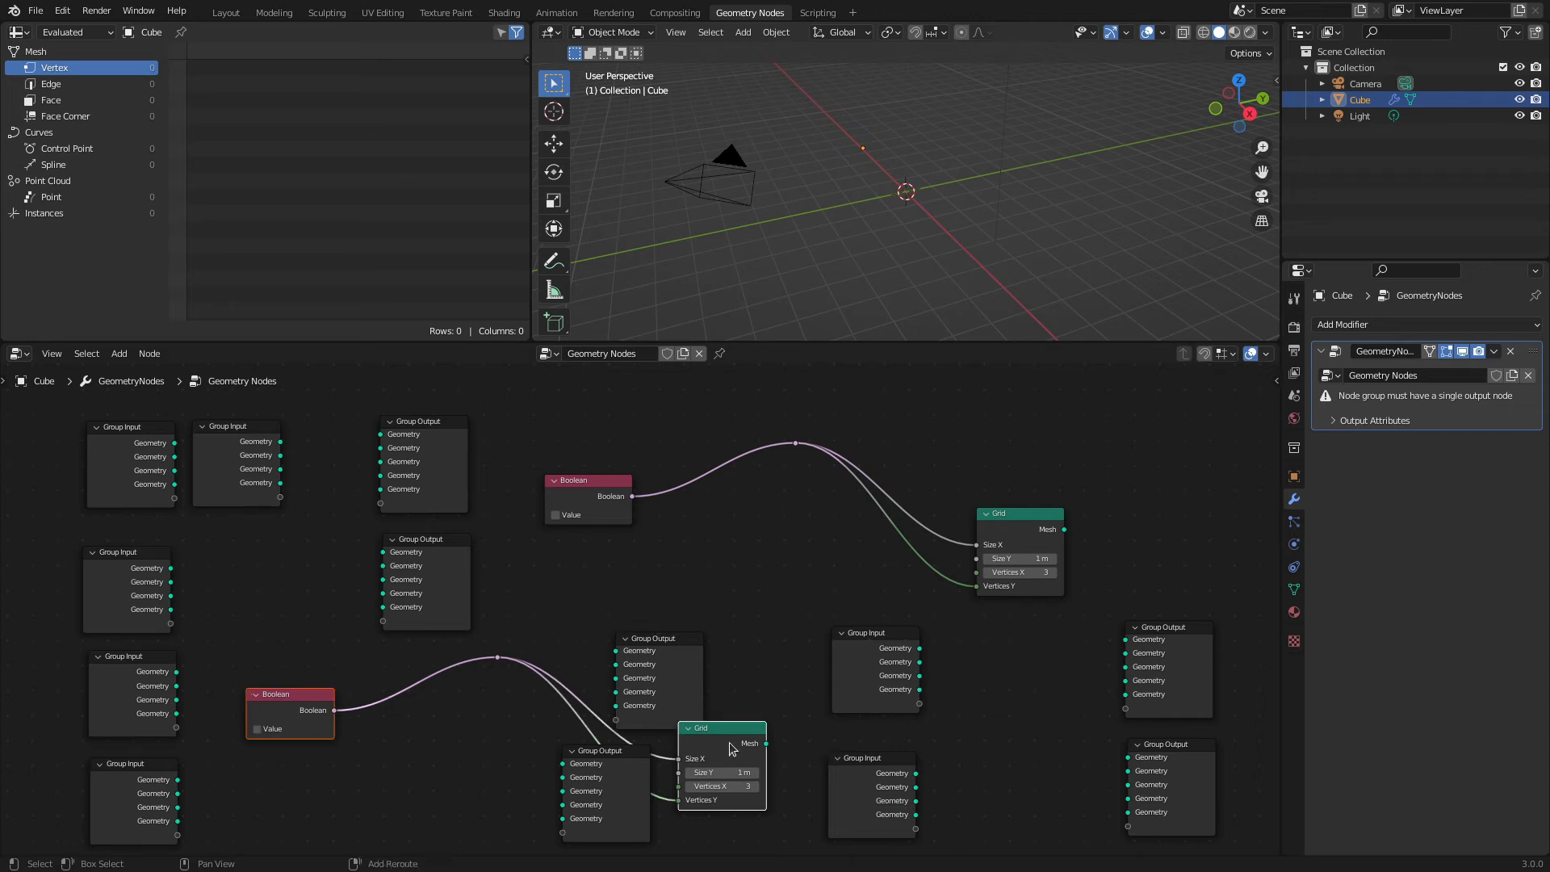
key("x")
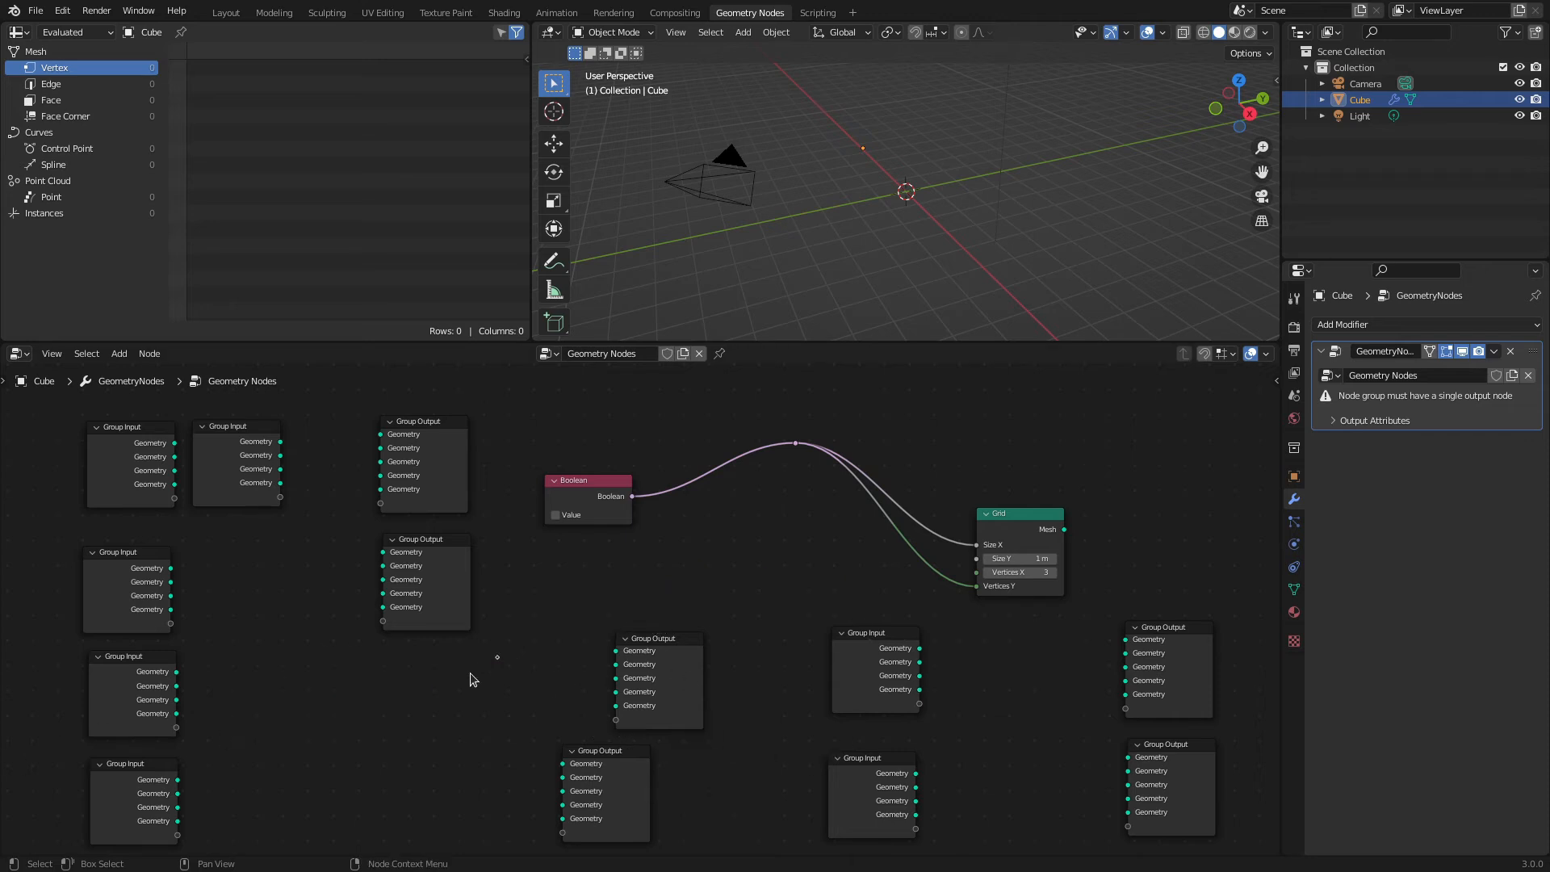
left_click_drag(520, 445, 1124, 617)
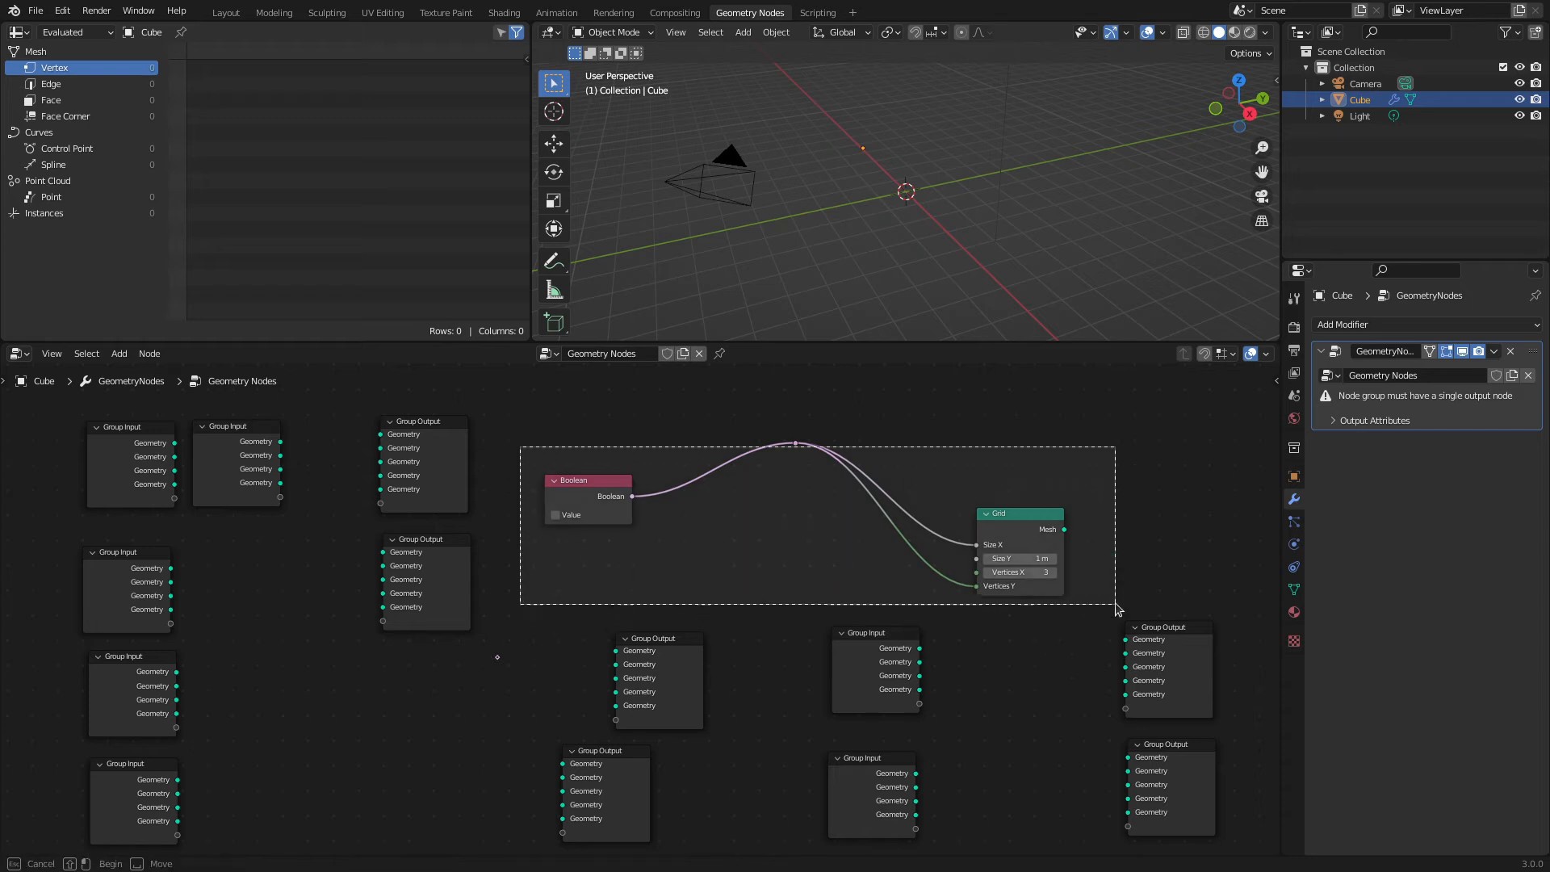
key("x")
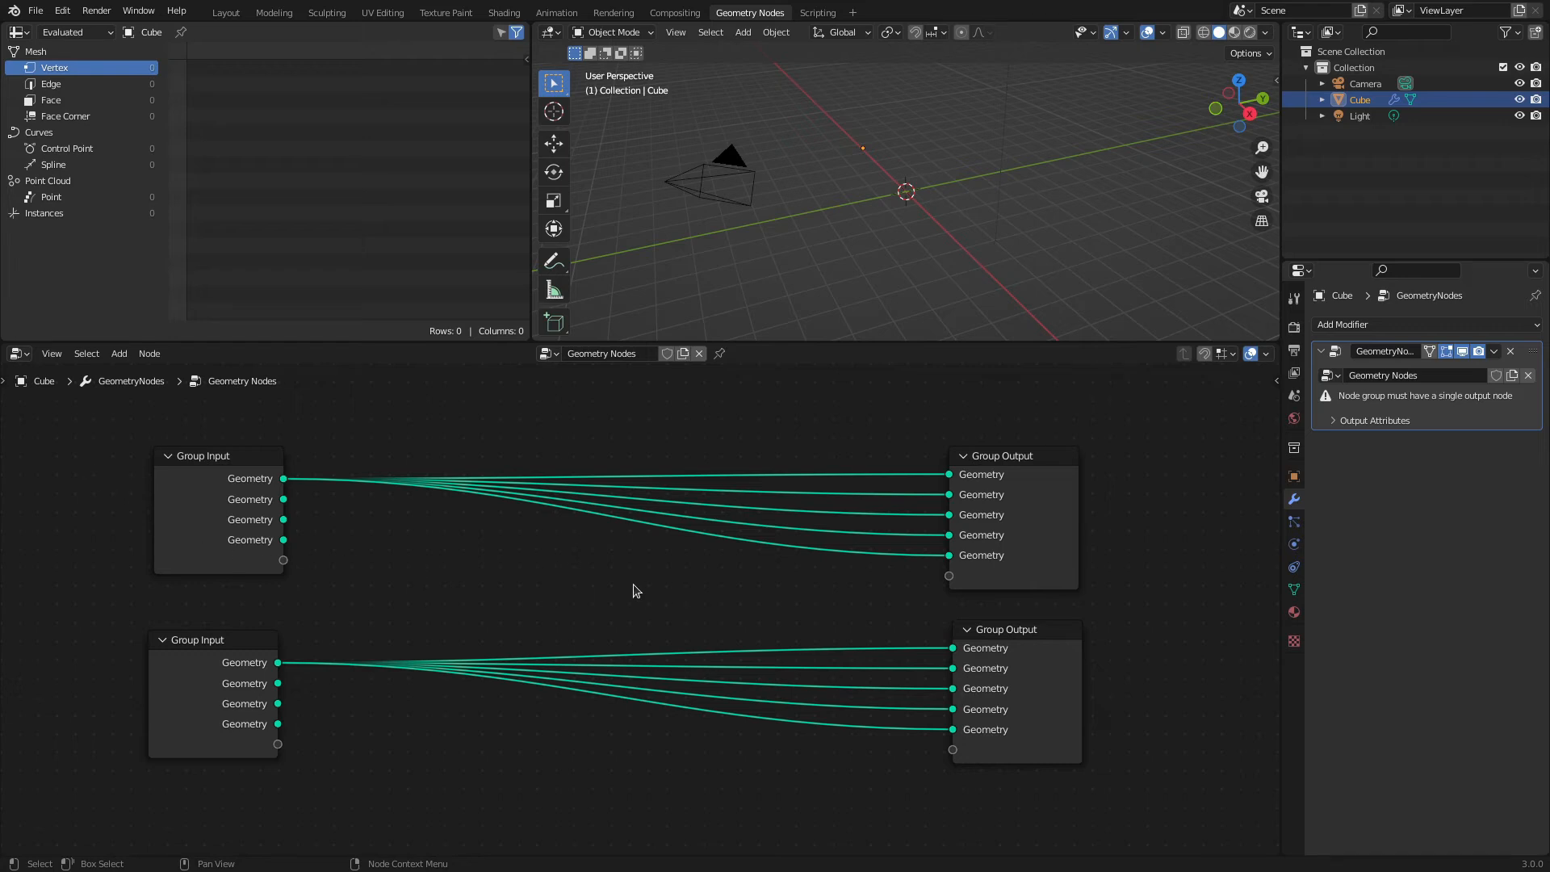
Duplicate the upper row's linked Group Input and Group Output nodes, place the copies above the original row, and clear the selection.
scroll(632, 591, "down", 1)
left_click_drag(202, 456, 1160, 579)
key("shift+d")
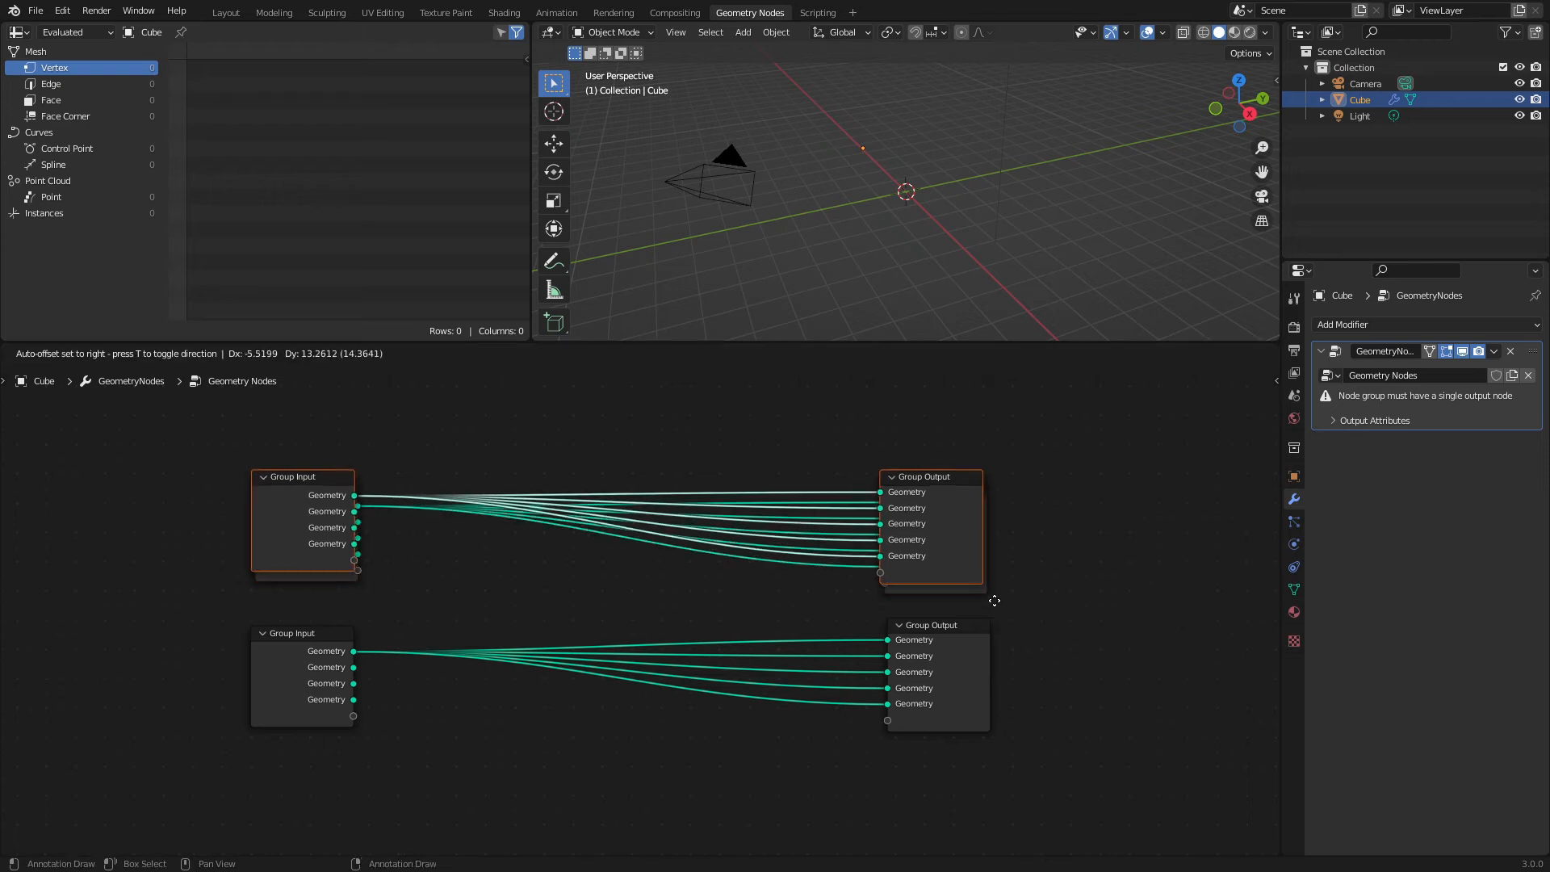
left_click(998, 498)
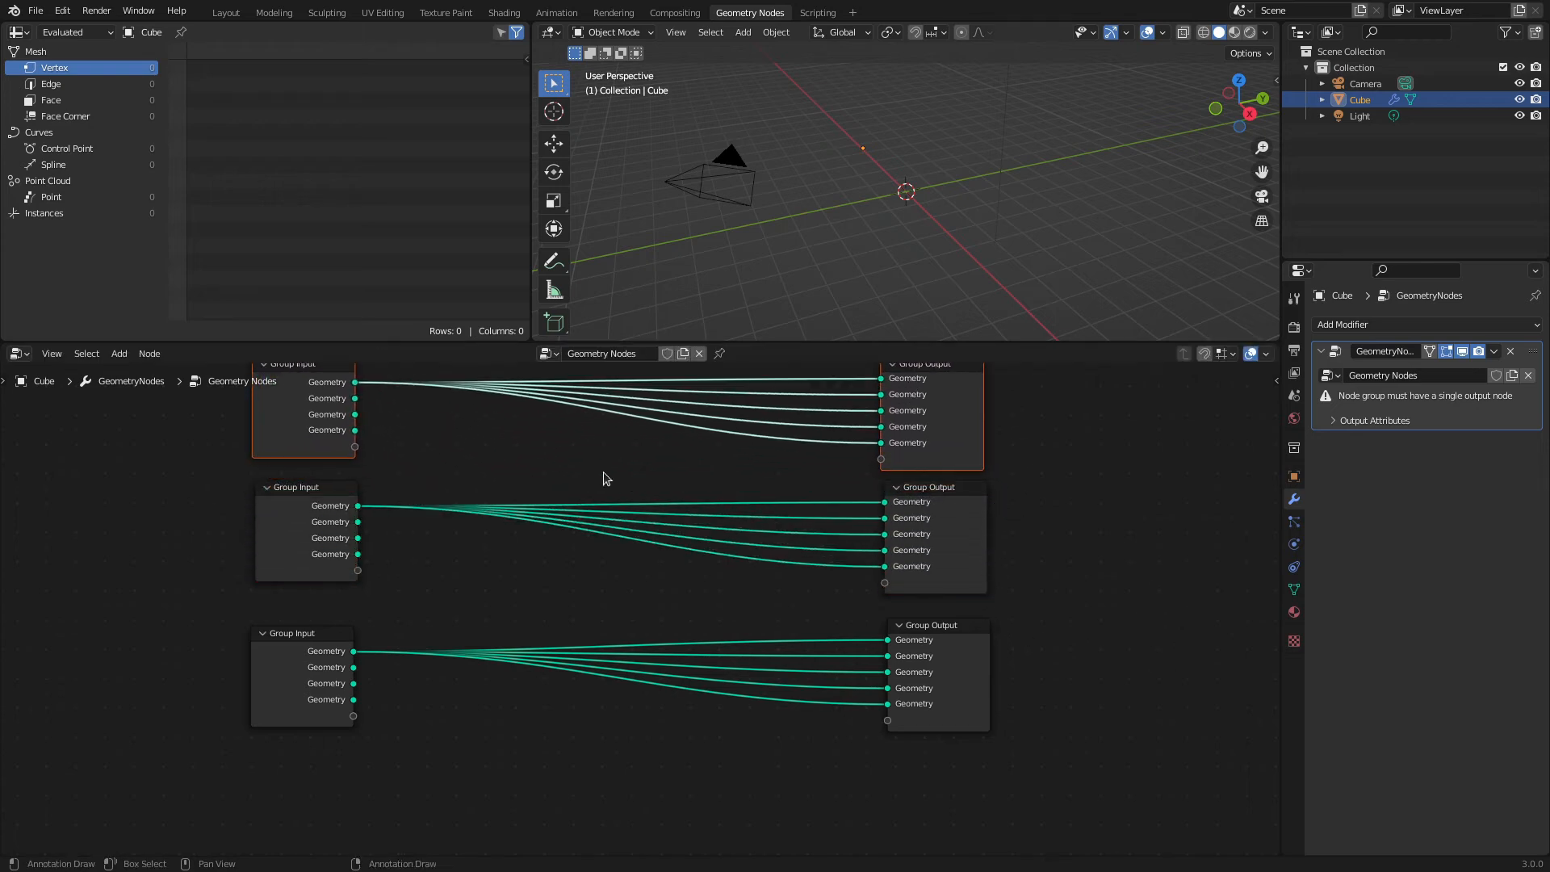
middle_click_drag(571, 439, 598, 559)
left_click(599, 559)
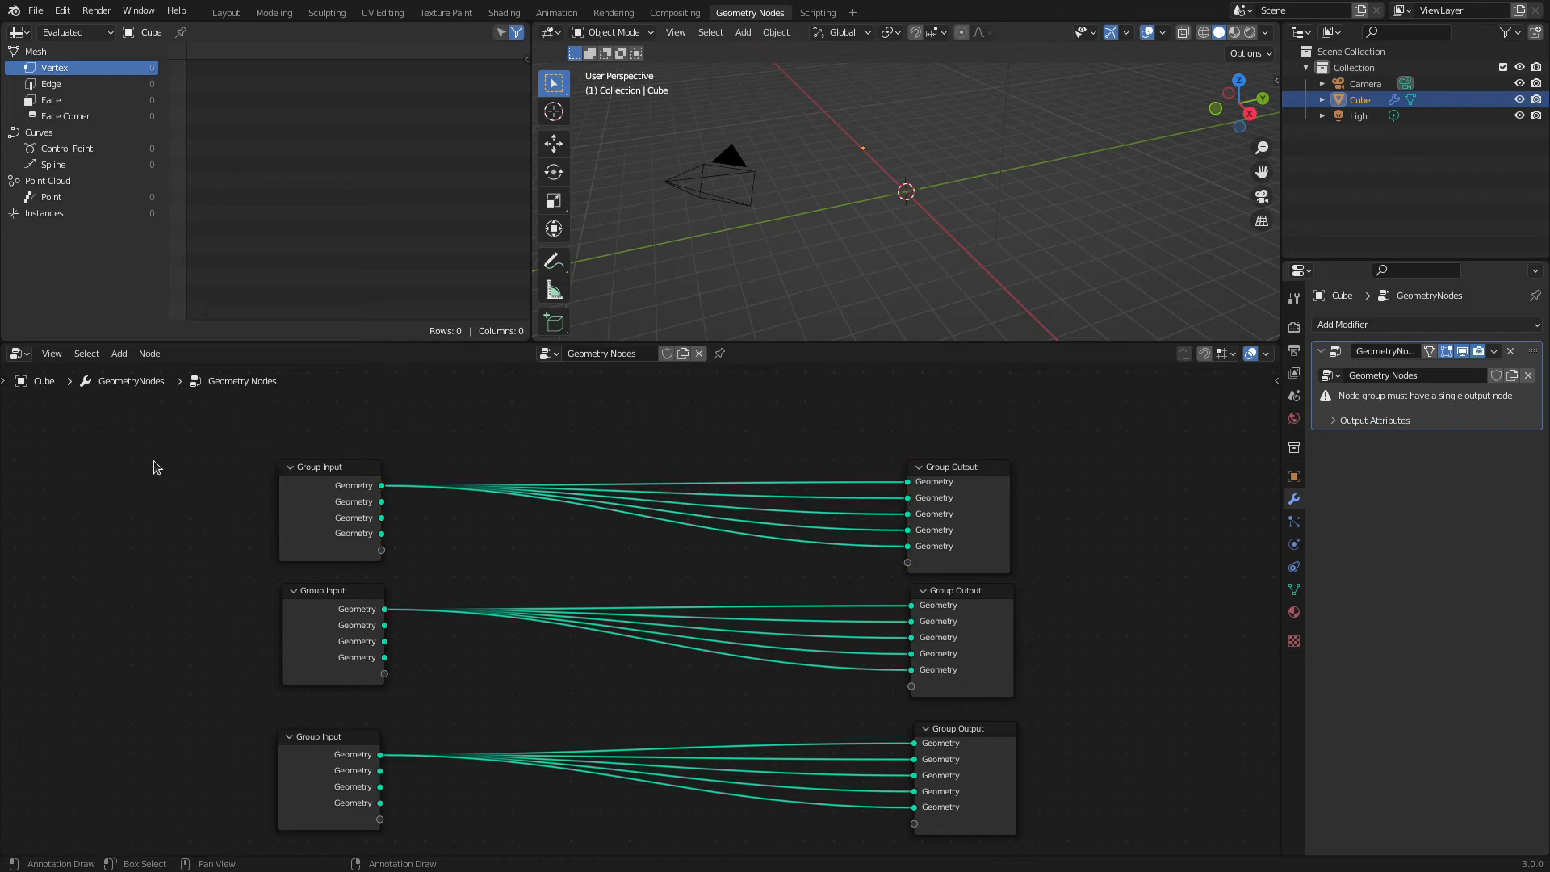
Delete the topmost row's Group Input node and its Group Output node one after the other.
left_click(306, 487)
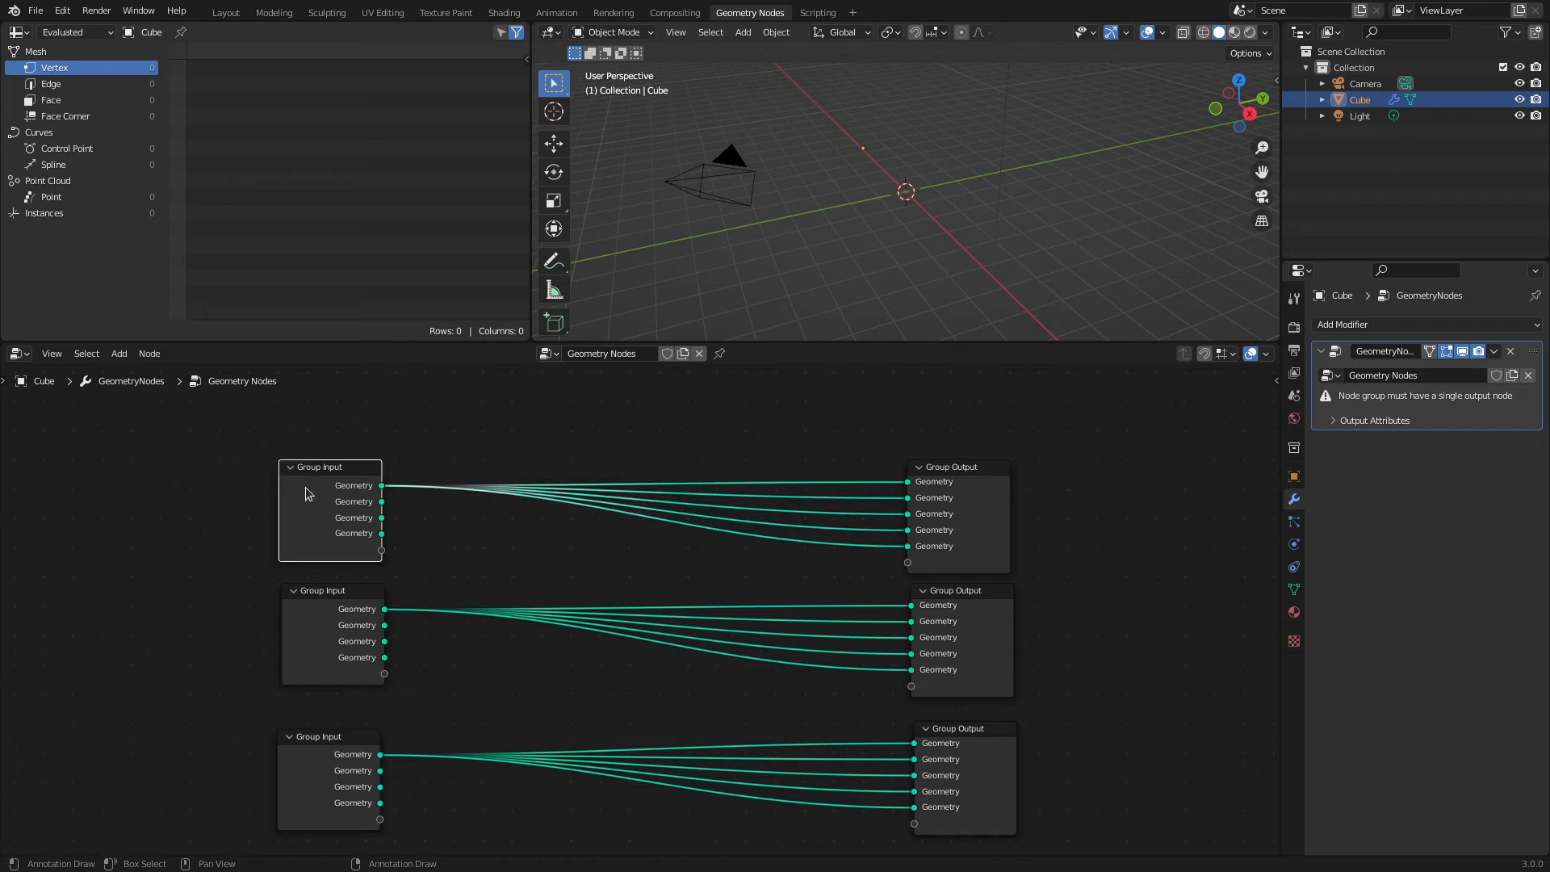
key("x")
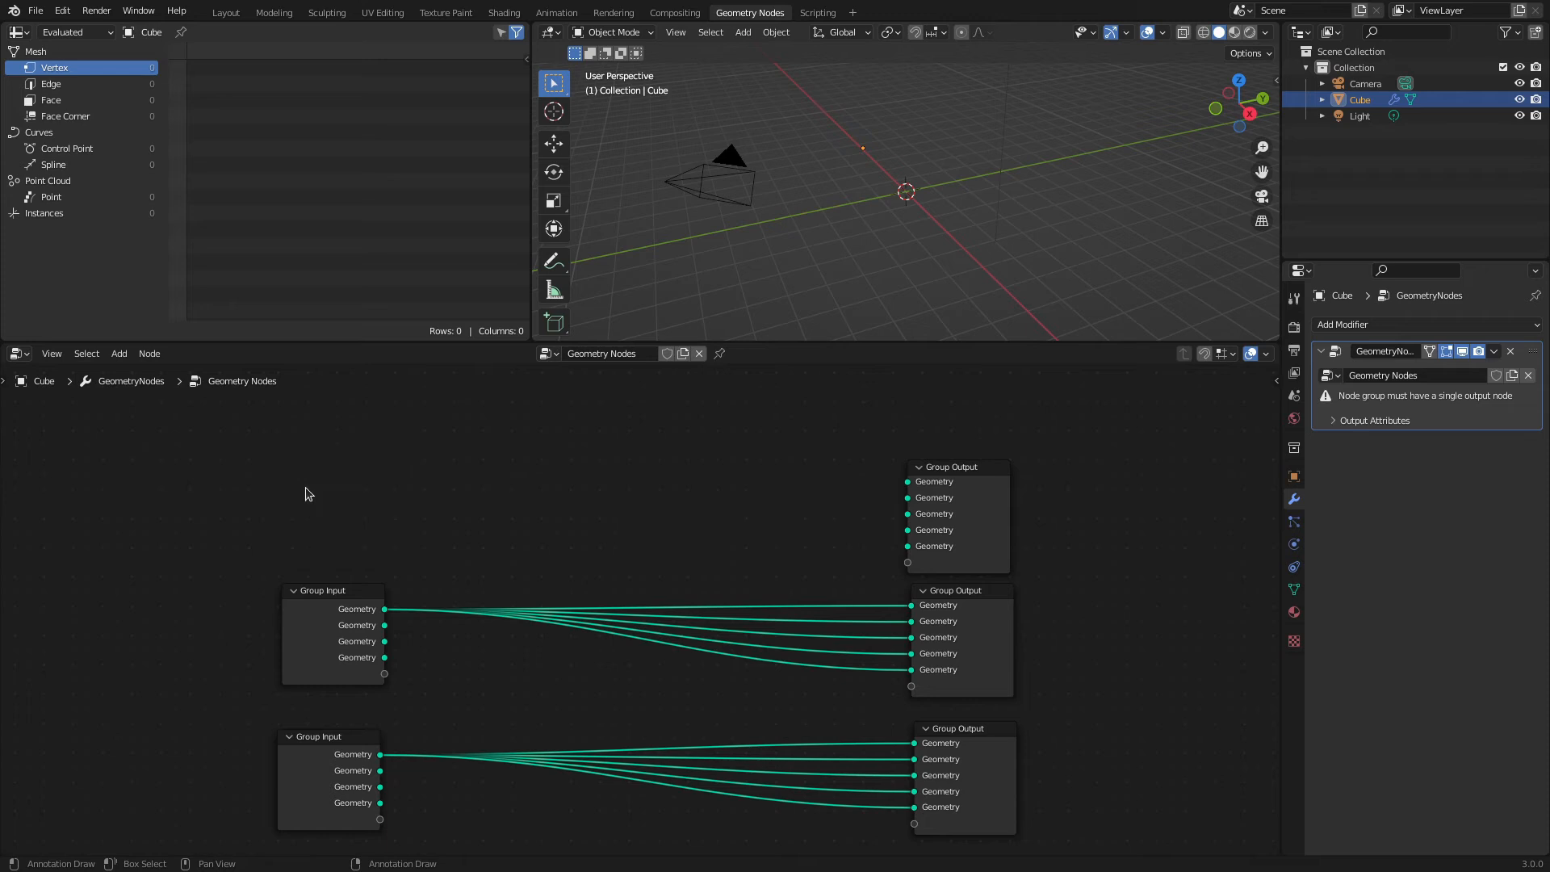
left_click(965, 466)
key("x")
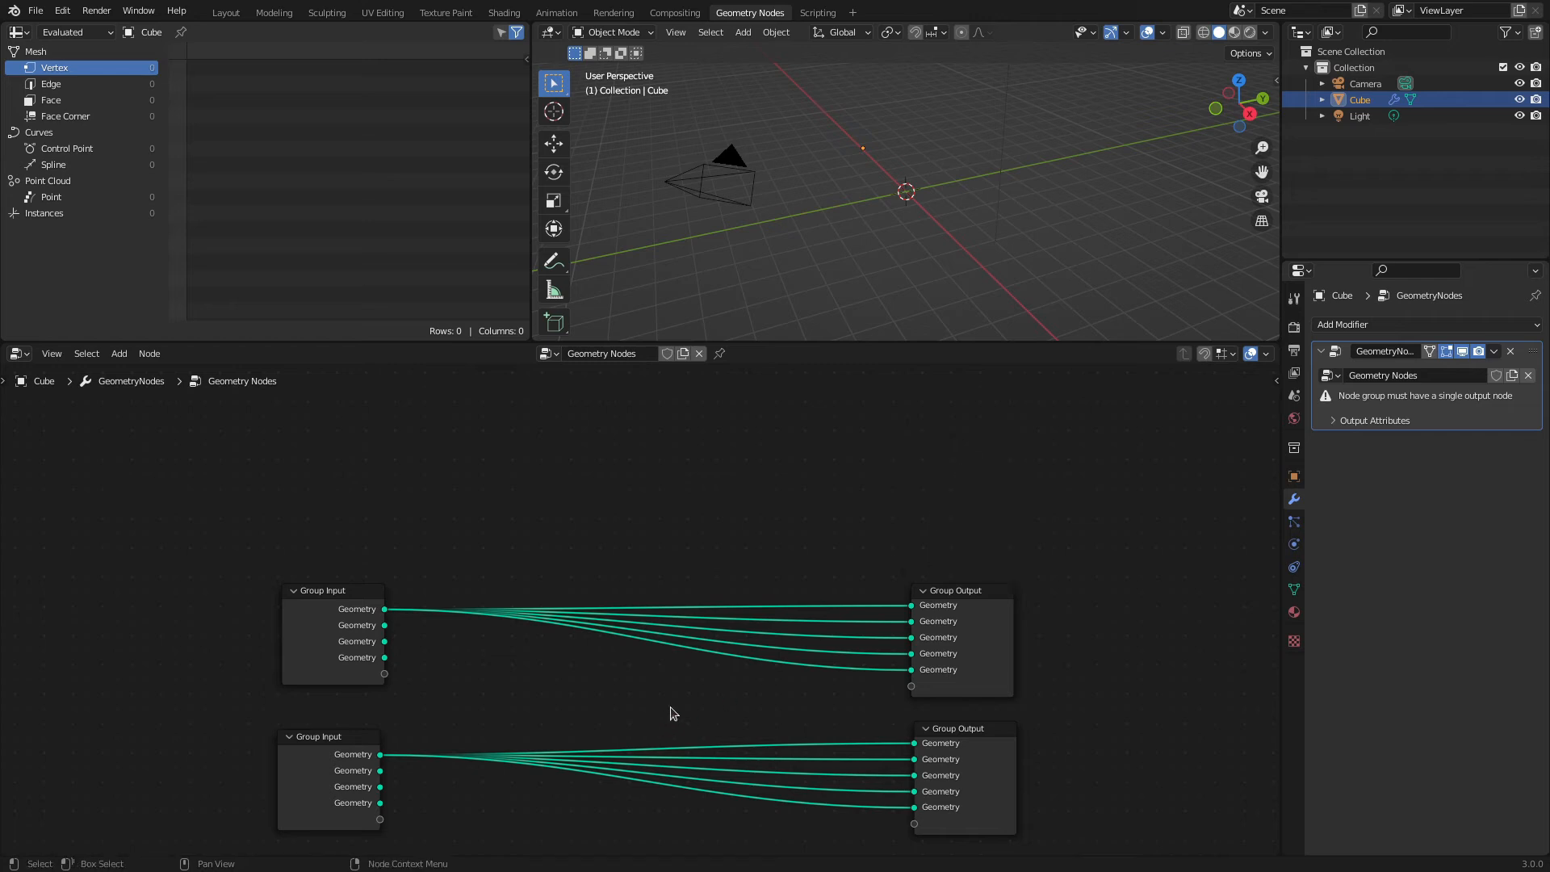
key("Home")
scroll(662, 613, "up", 2)
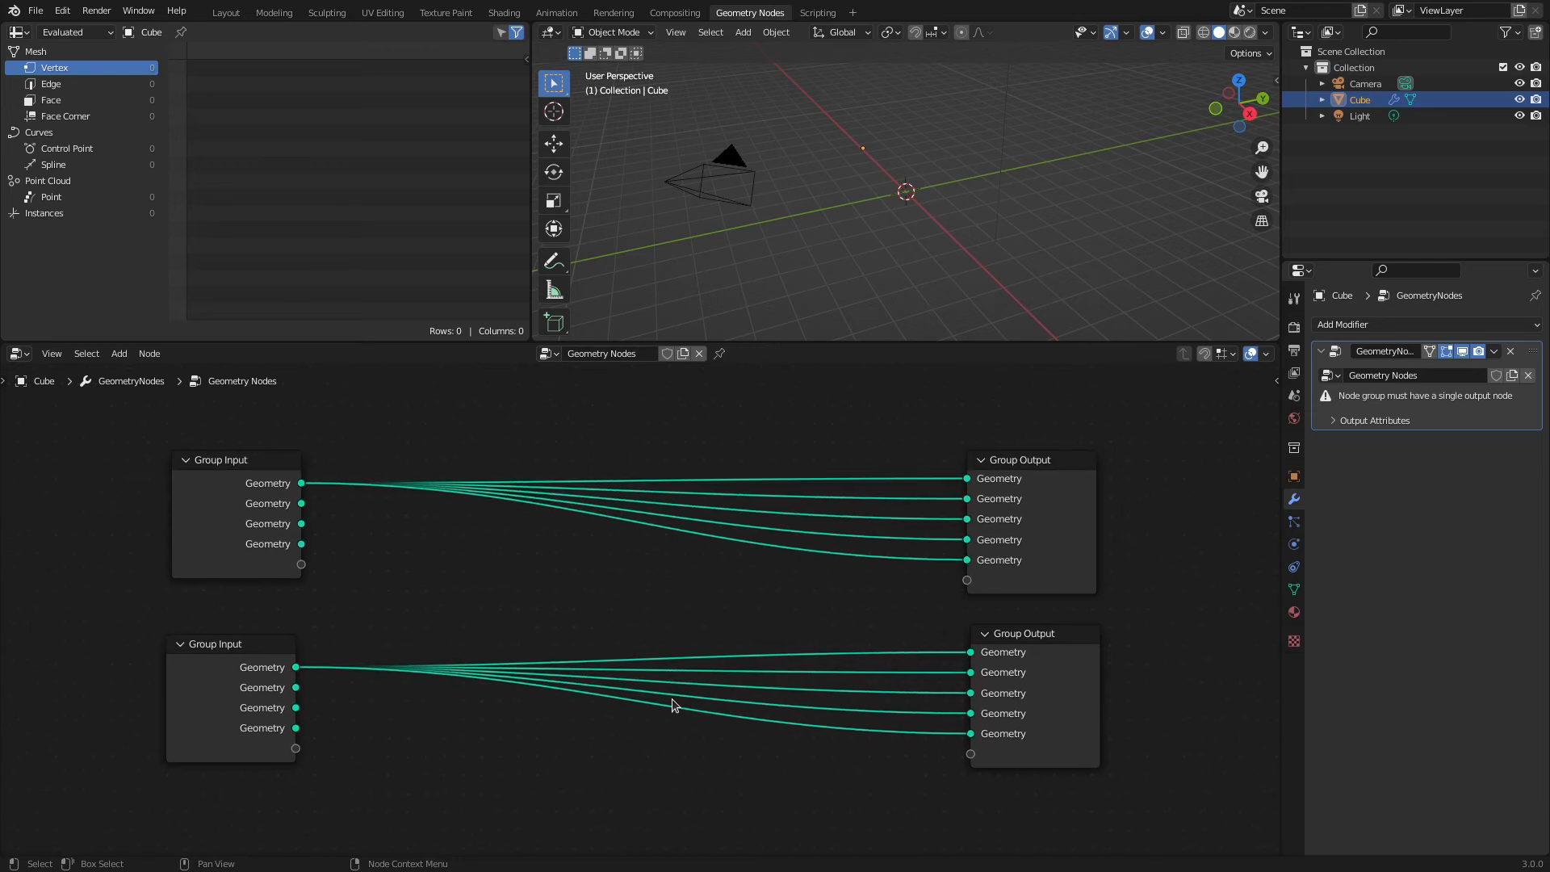
key("shift+a")
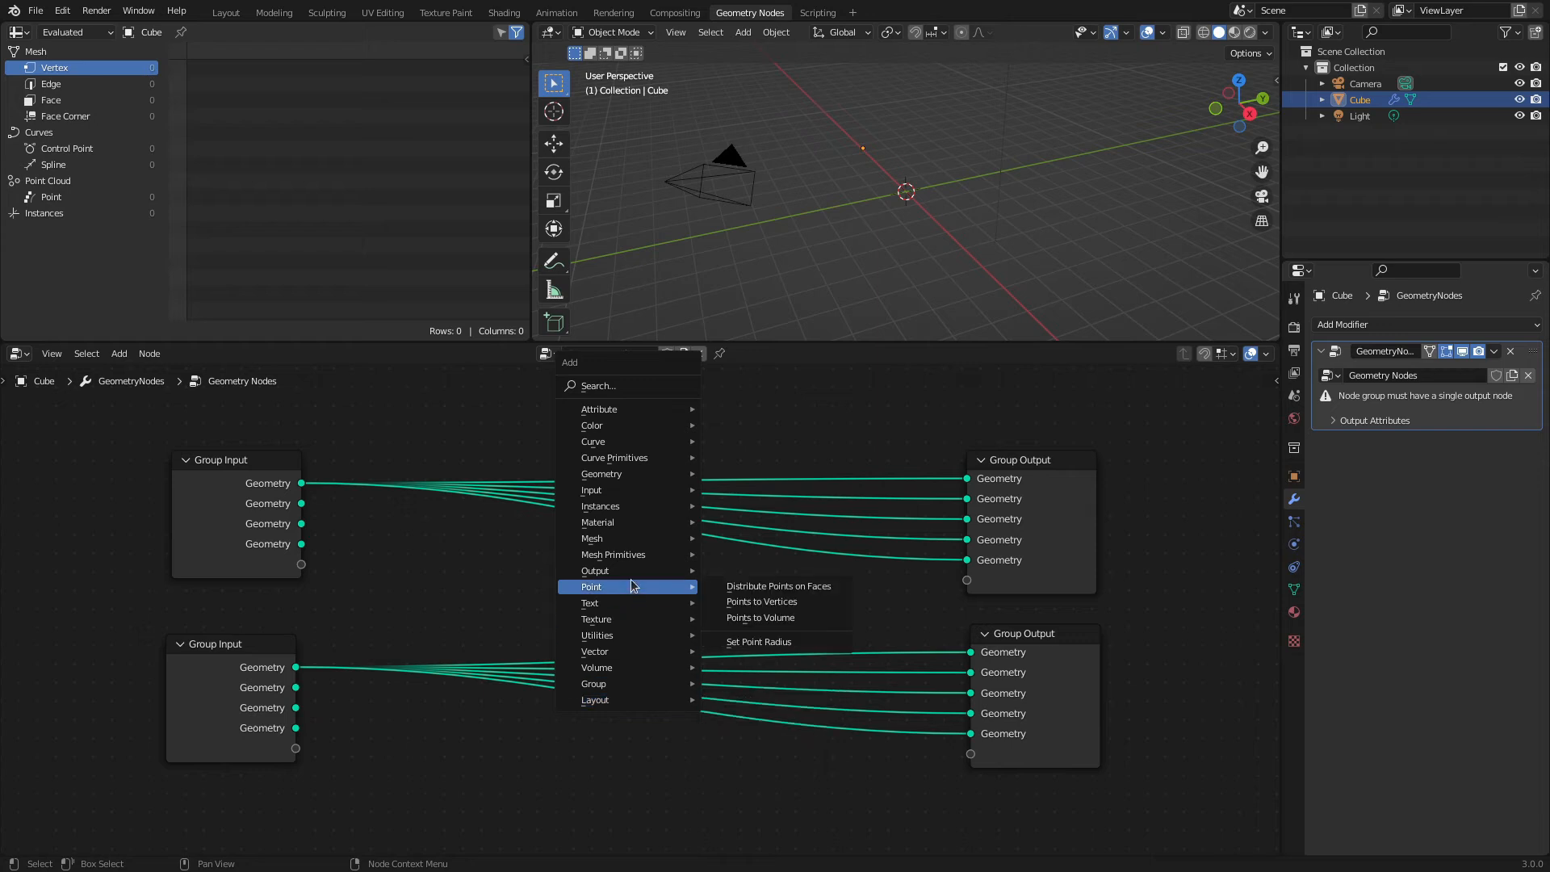
mouse_move(637, 525)
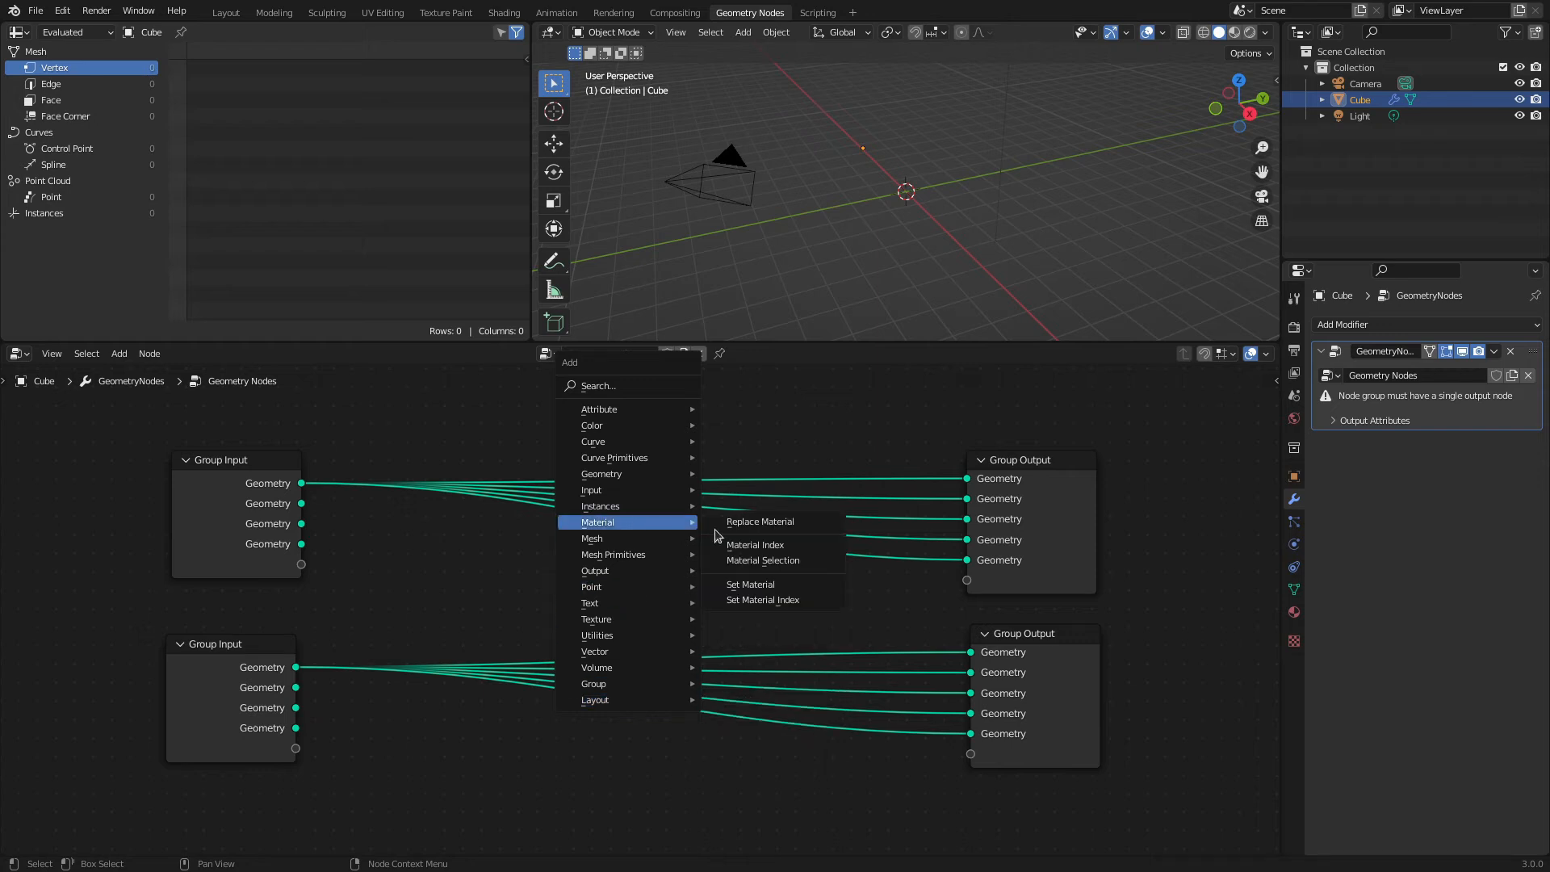
left_click(768, 551)
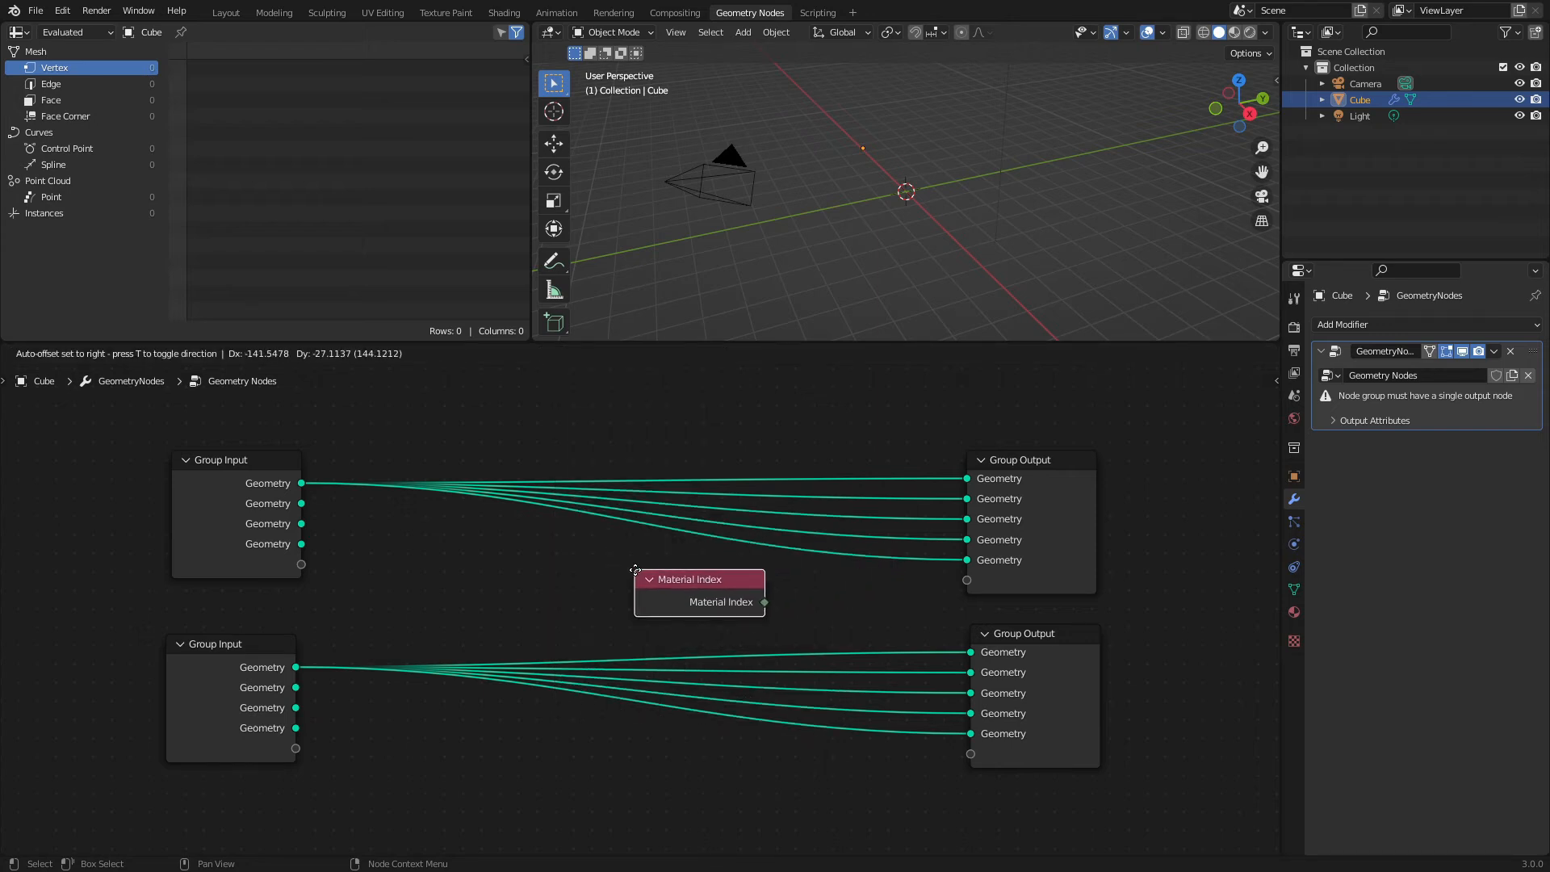
key("Escape")
Add a Geometry Proximity node and insert it on the link to the fifth Geometry input of the upper row's Group Output.
key("shift+a")
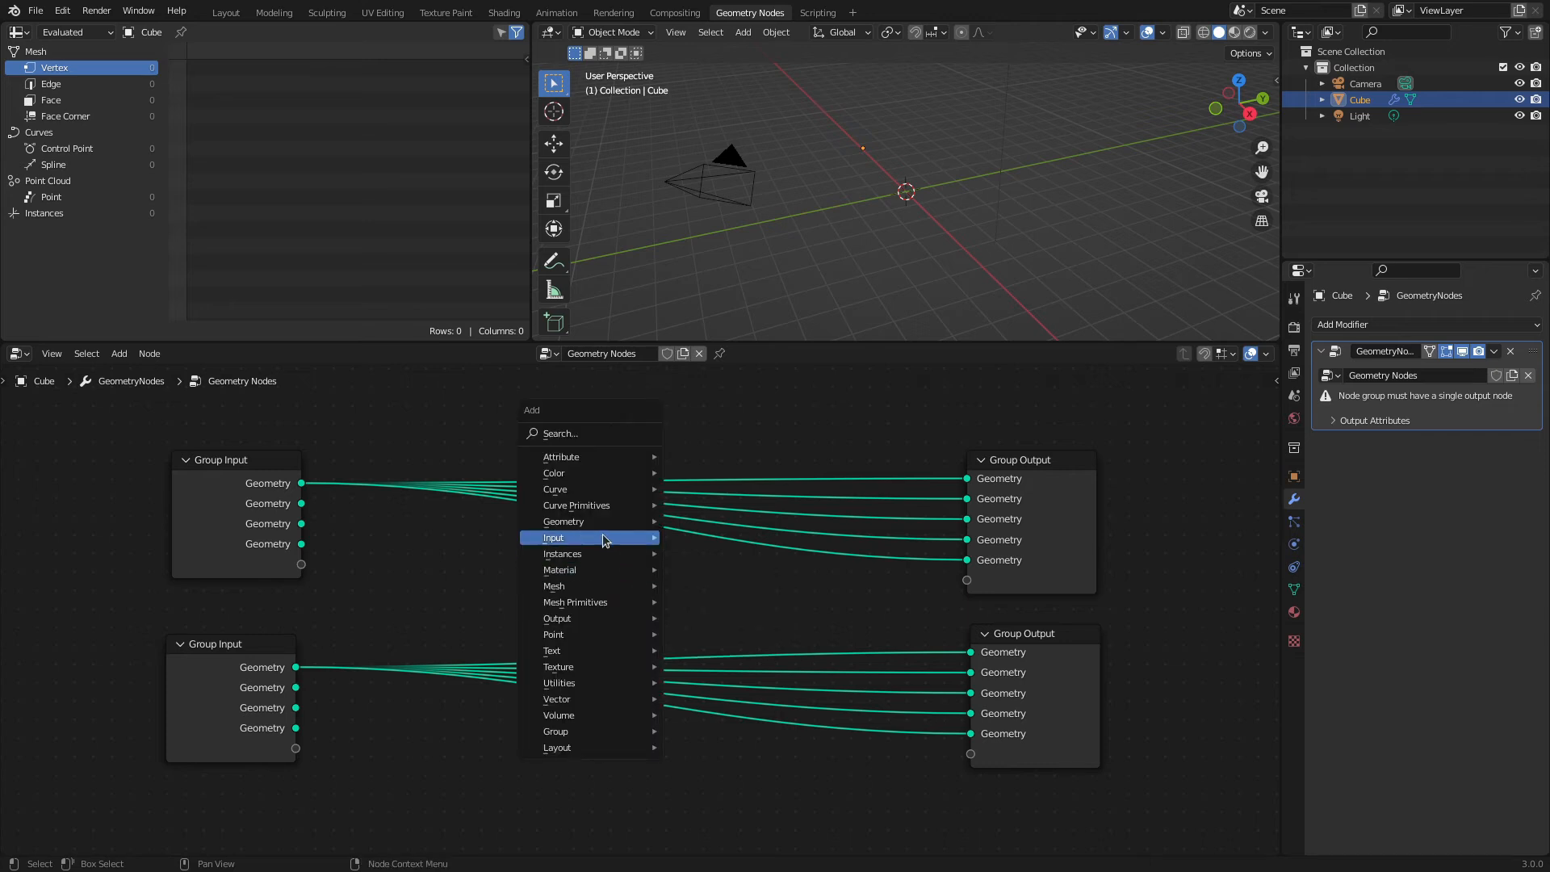
mouse_move(613, 521)
left_click(735, 569)
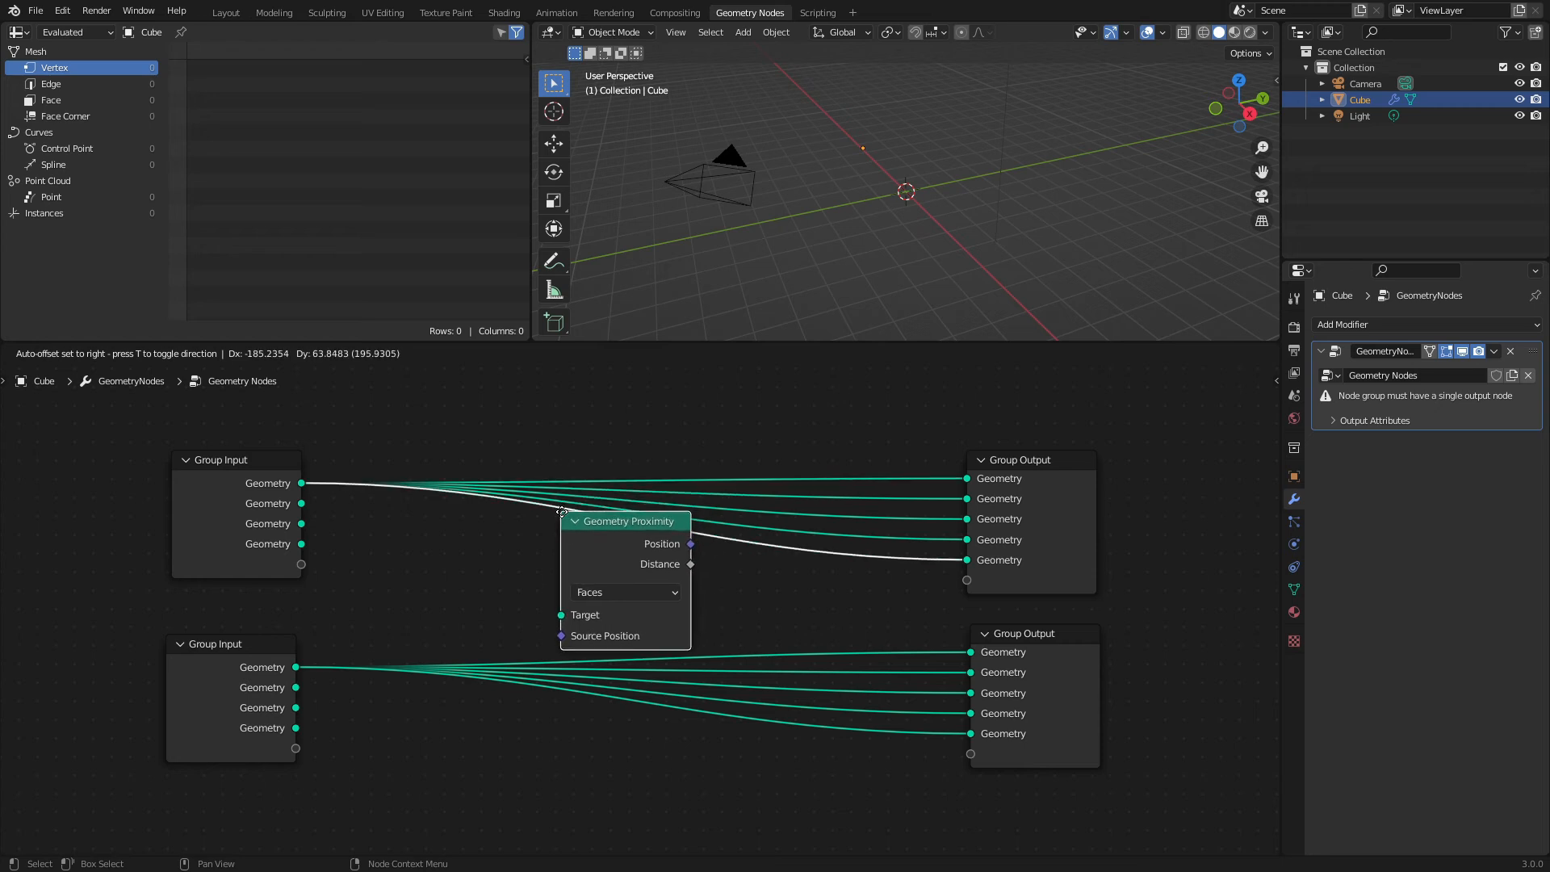
left_click(561, 509)
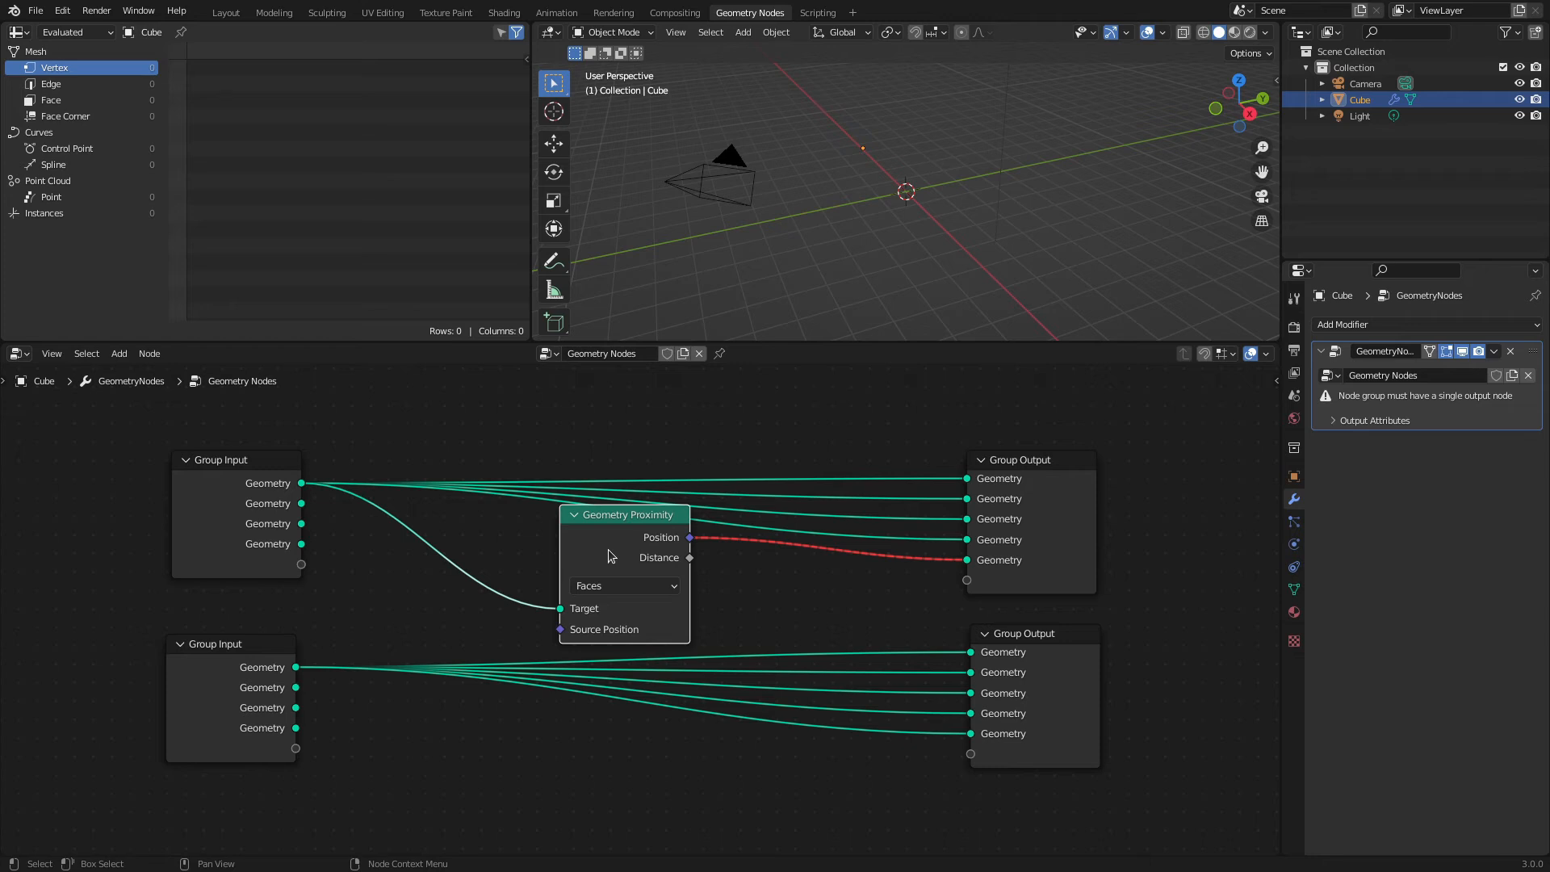
Delete the Geometry Proximity node and undo the deletion.
key("x")
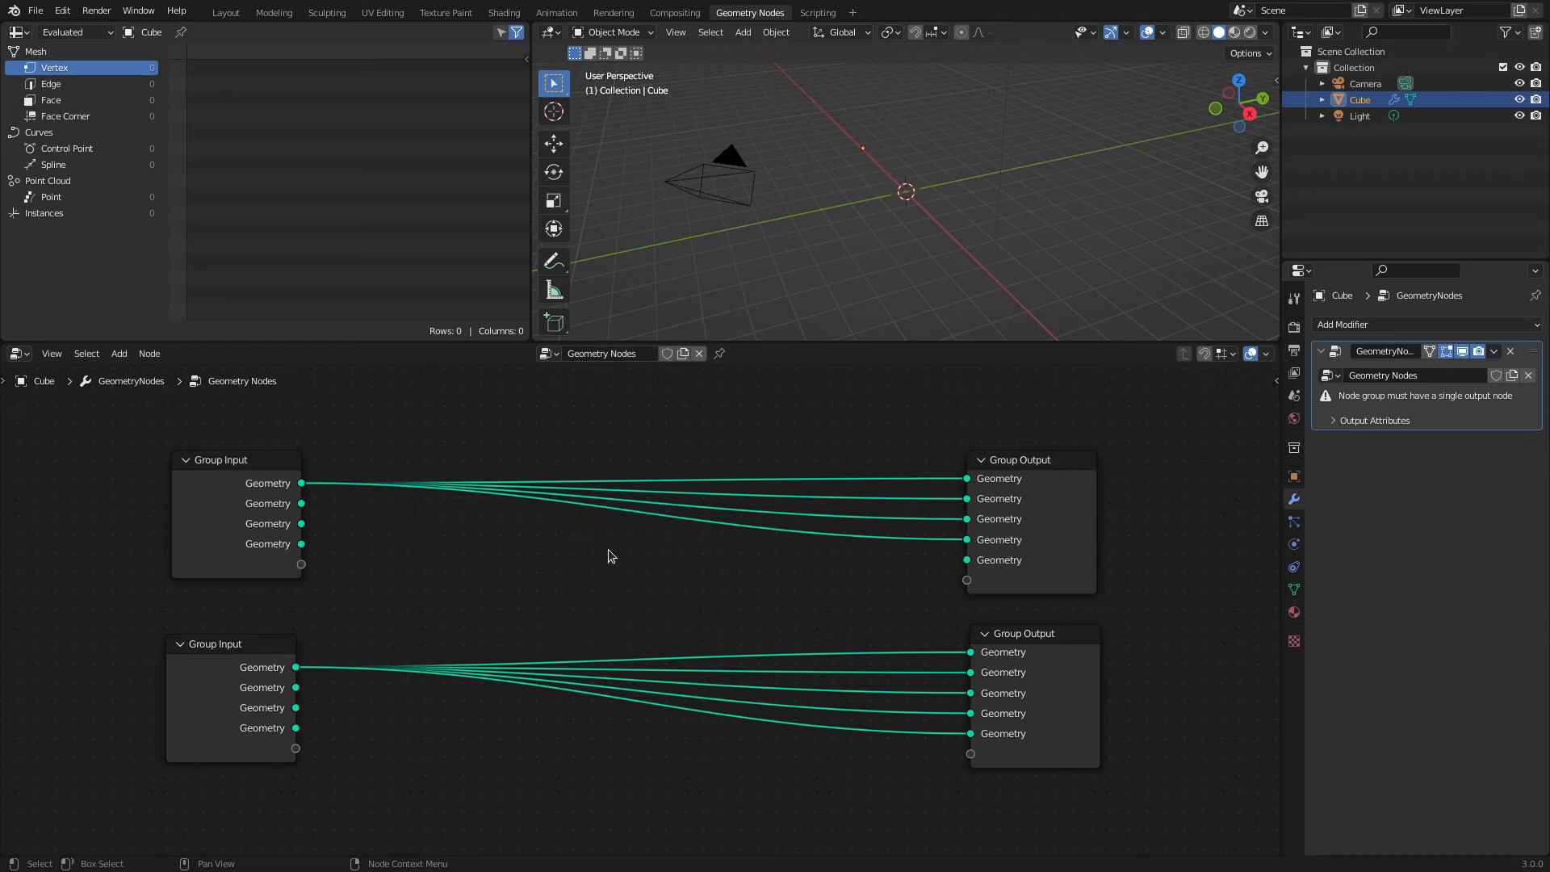
key("ctrl+z")
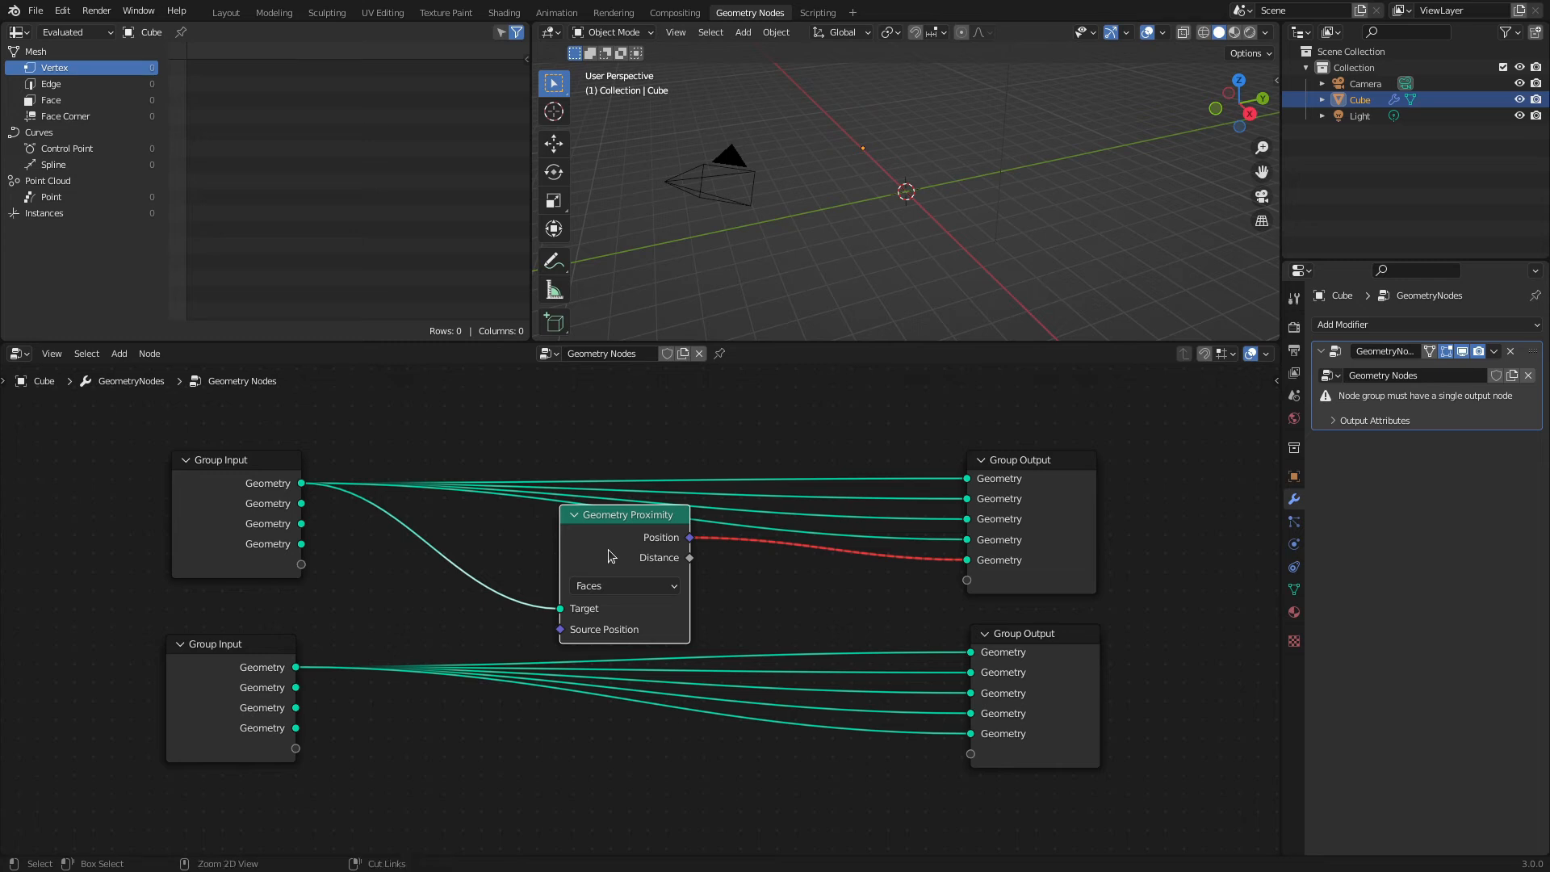
Try deleting the Geometry Proximity node with its links reconnected, undoing the deletion both times.
key("ctrl+x")
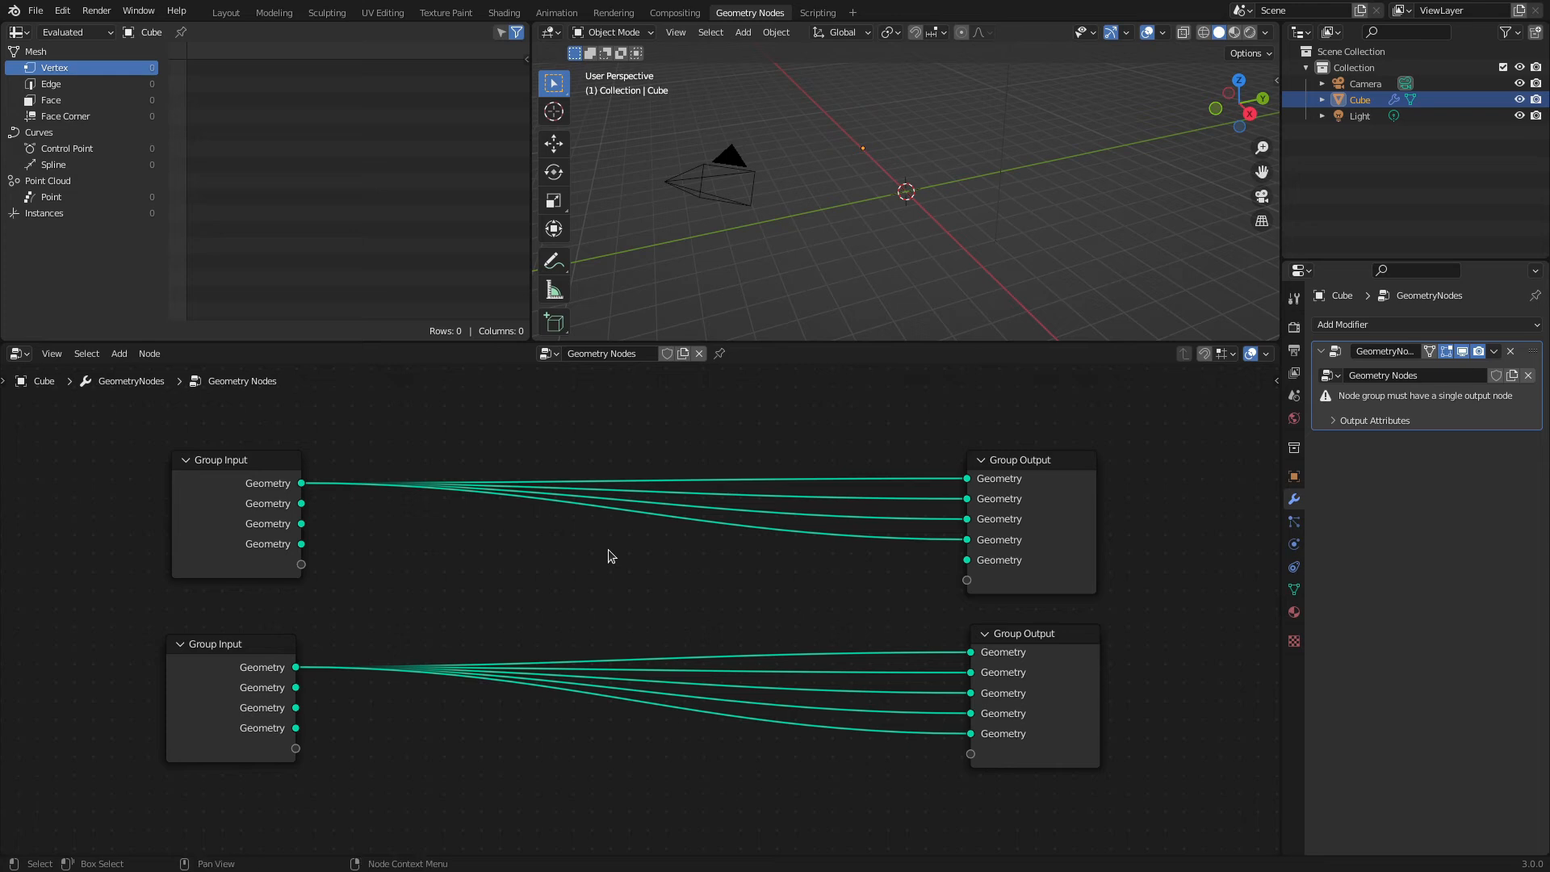
key("ctrl+z")
key("ctrl+x")
key("ctrl+z")
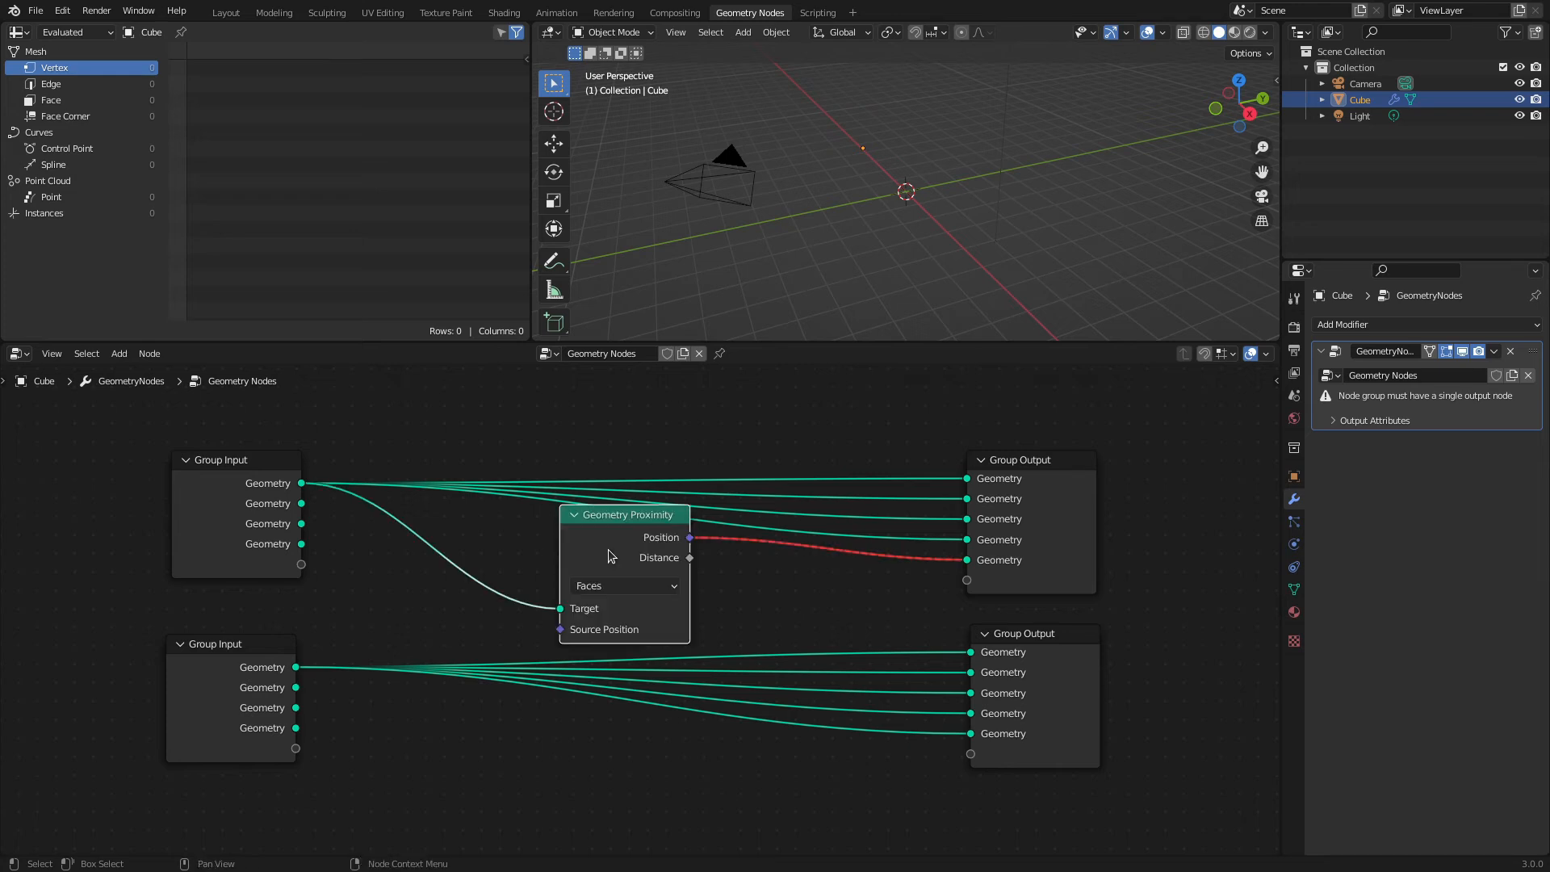
Delete the Geometry Proximity node together with its links.
left_click(486, 544)
left_click(638, 518)
key("x")
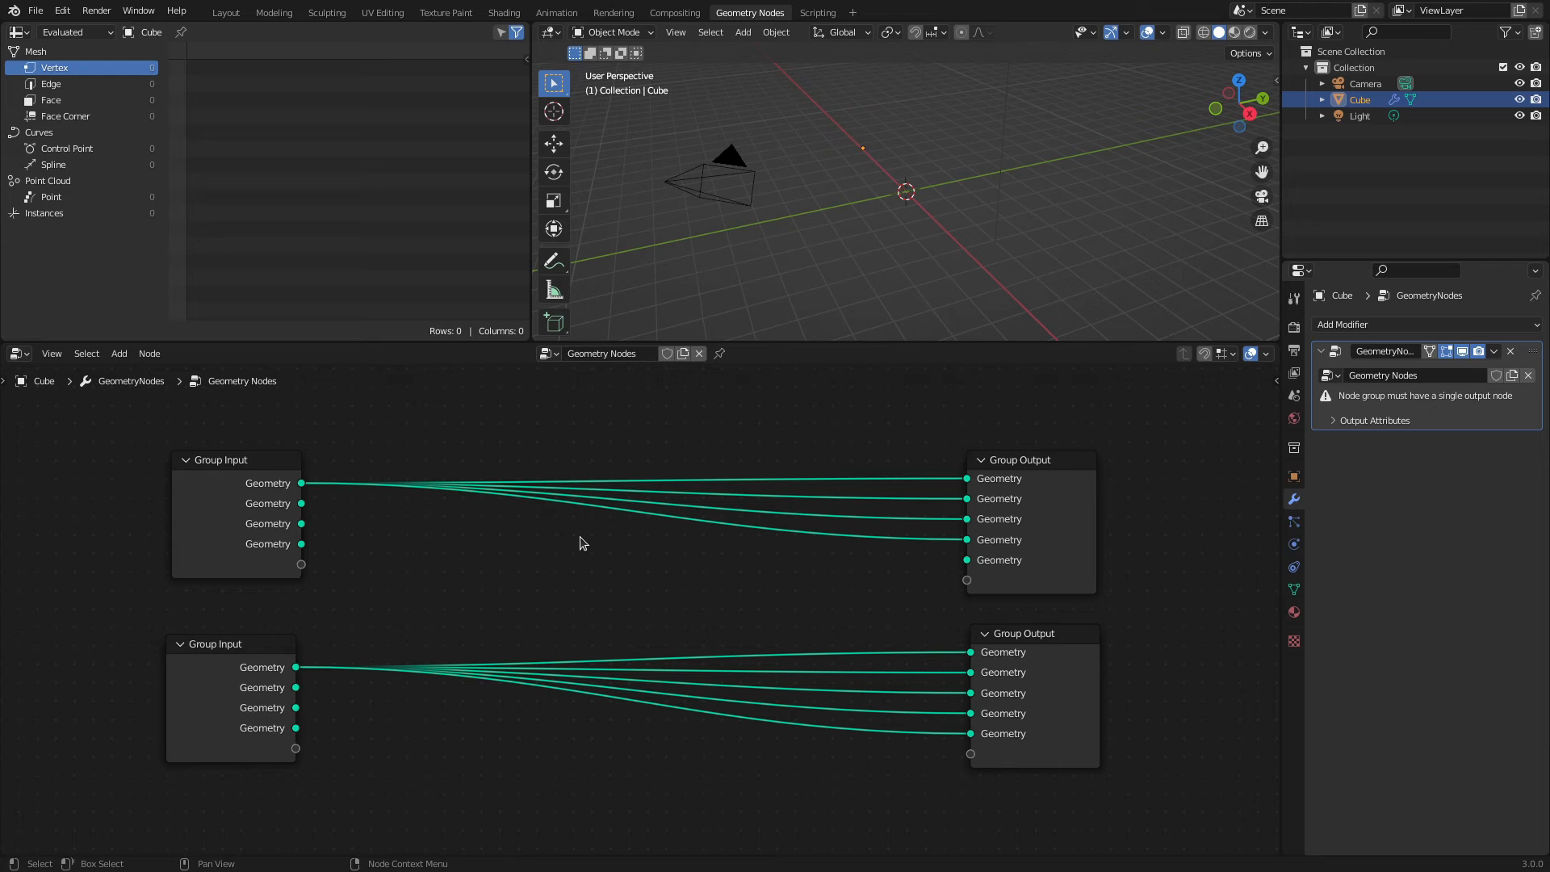
Add a Join Geometry node and insert it on the link to the fourth Geometry input of the upper row's Group Output.
key("shift+a")
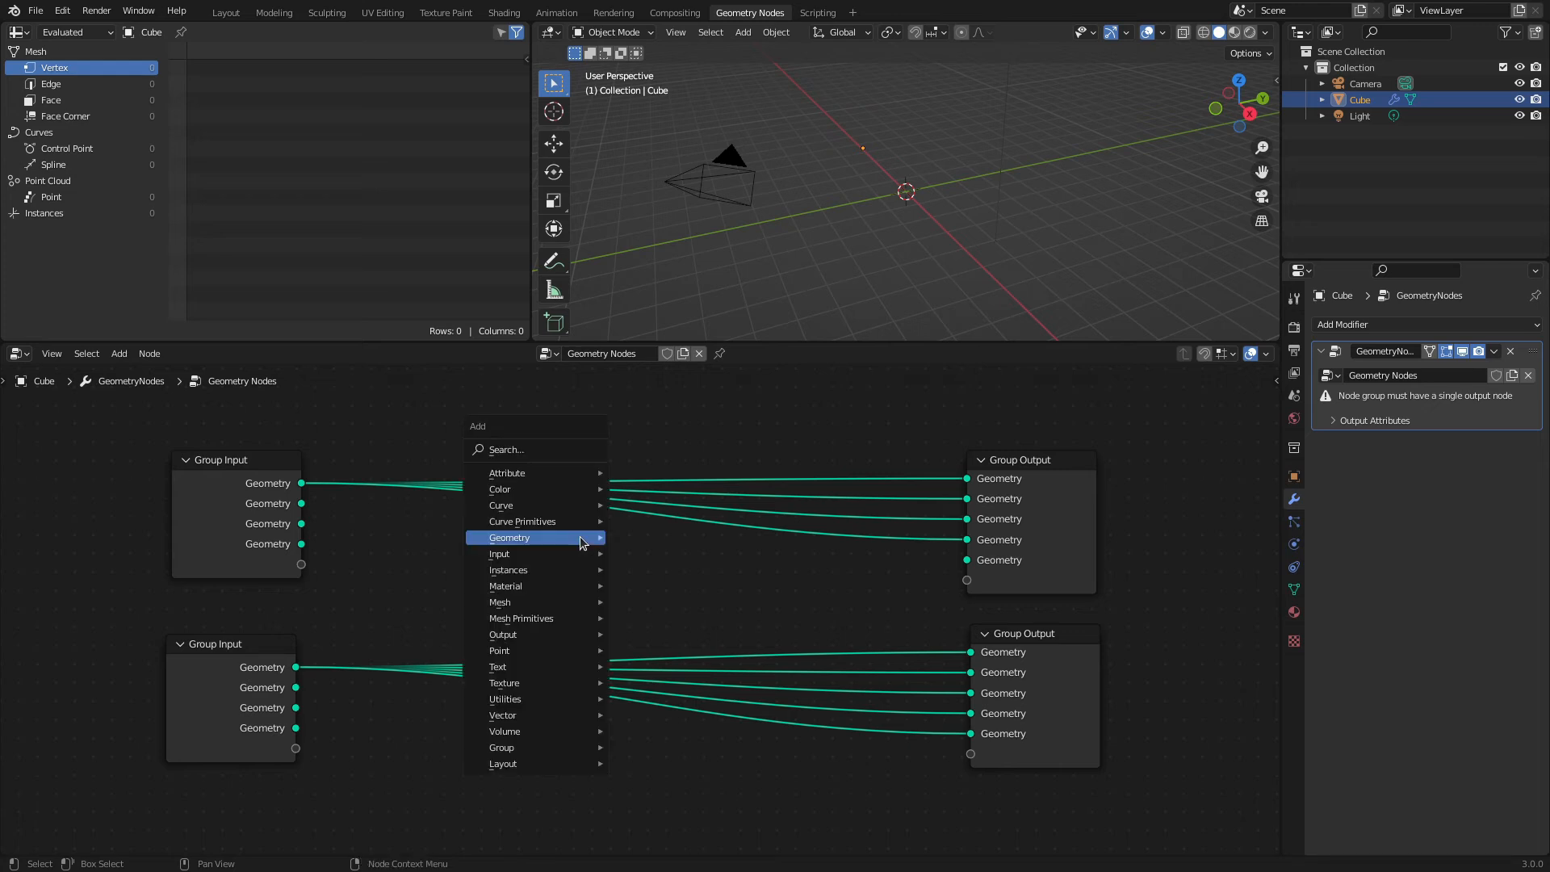
mouse_move(533, 538)
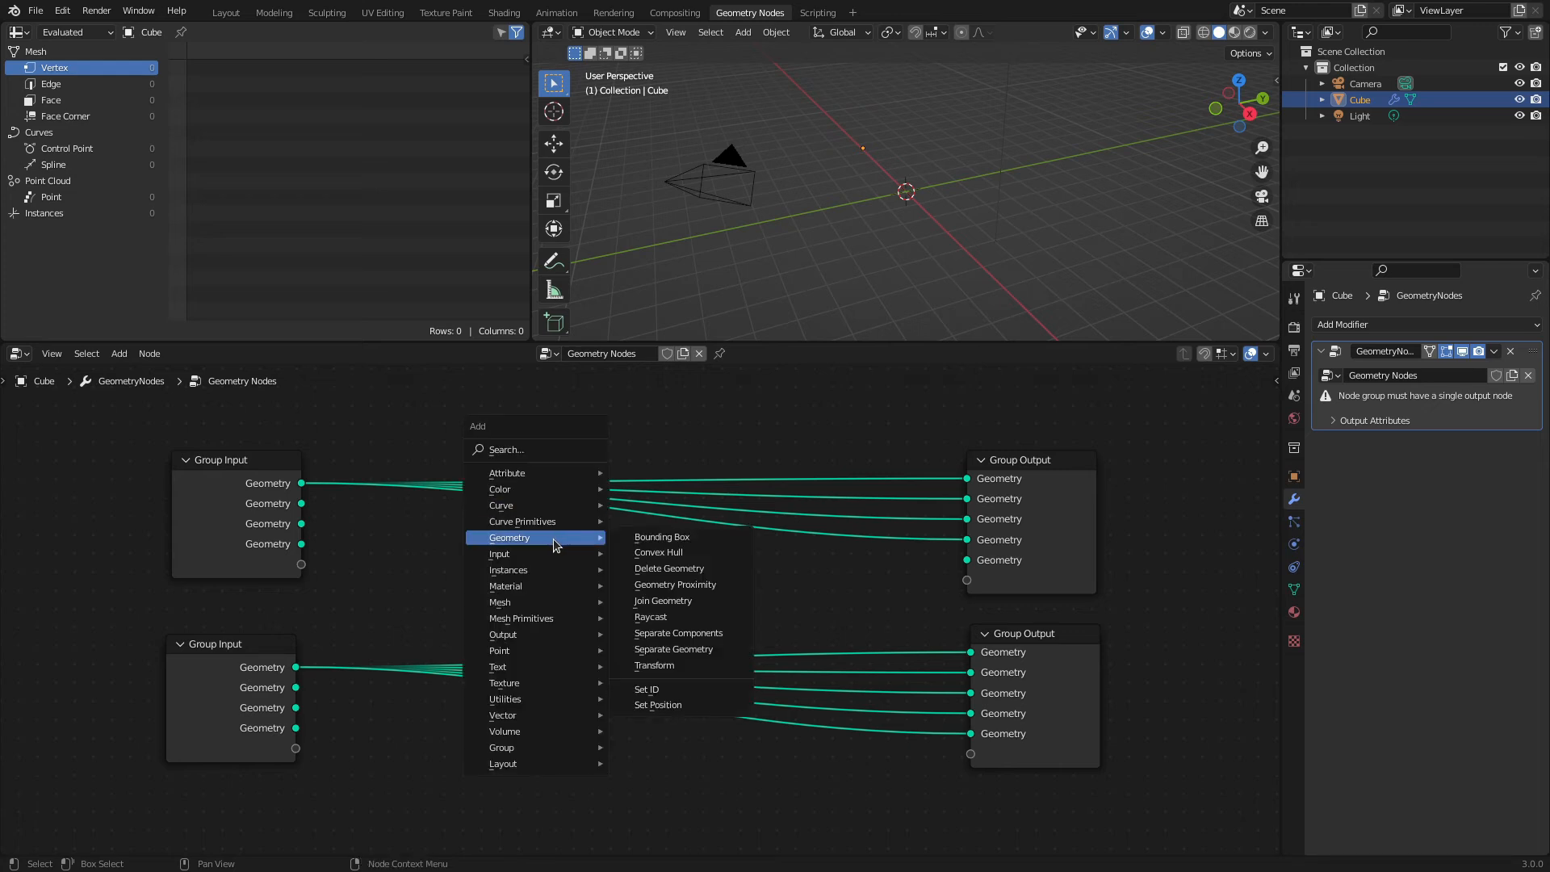
left_click(686, 602)
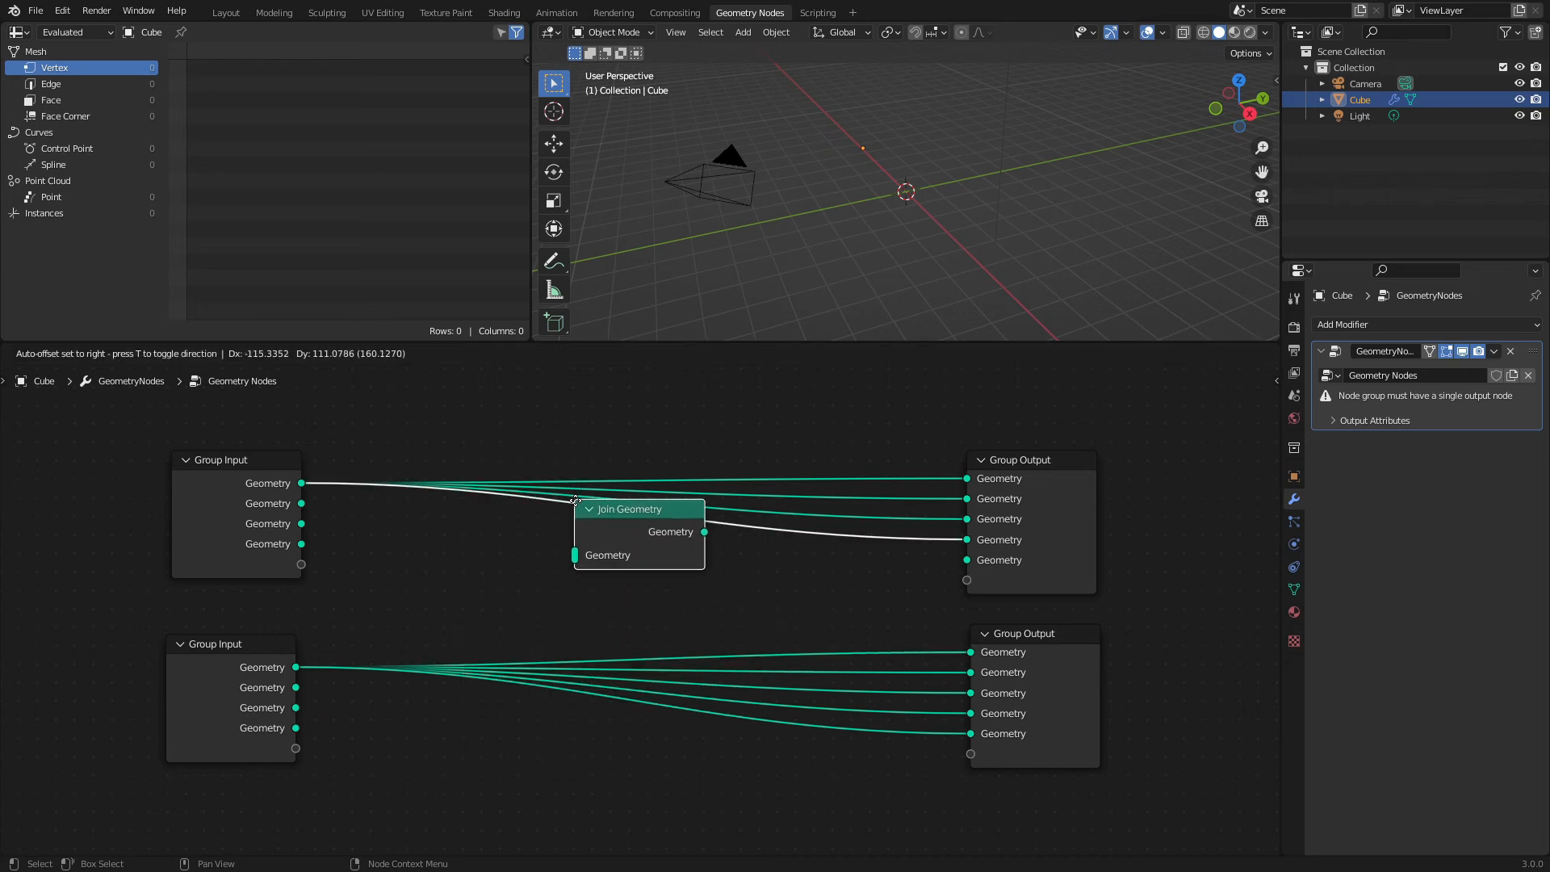
left_click(576, 501)
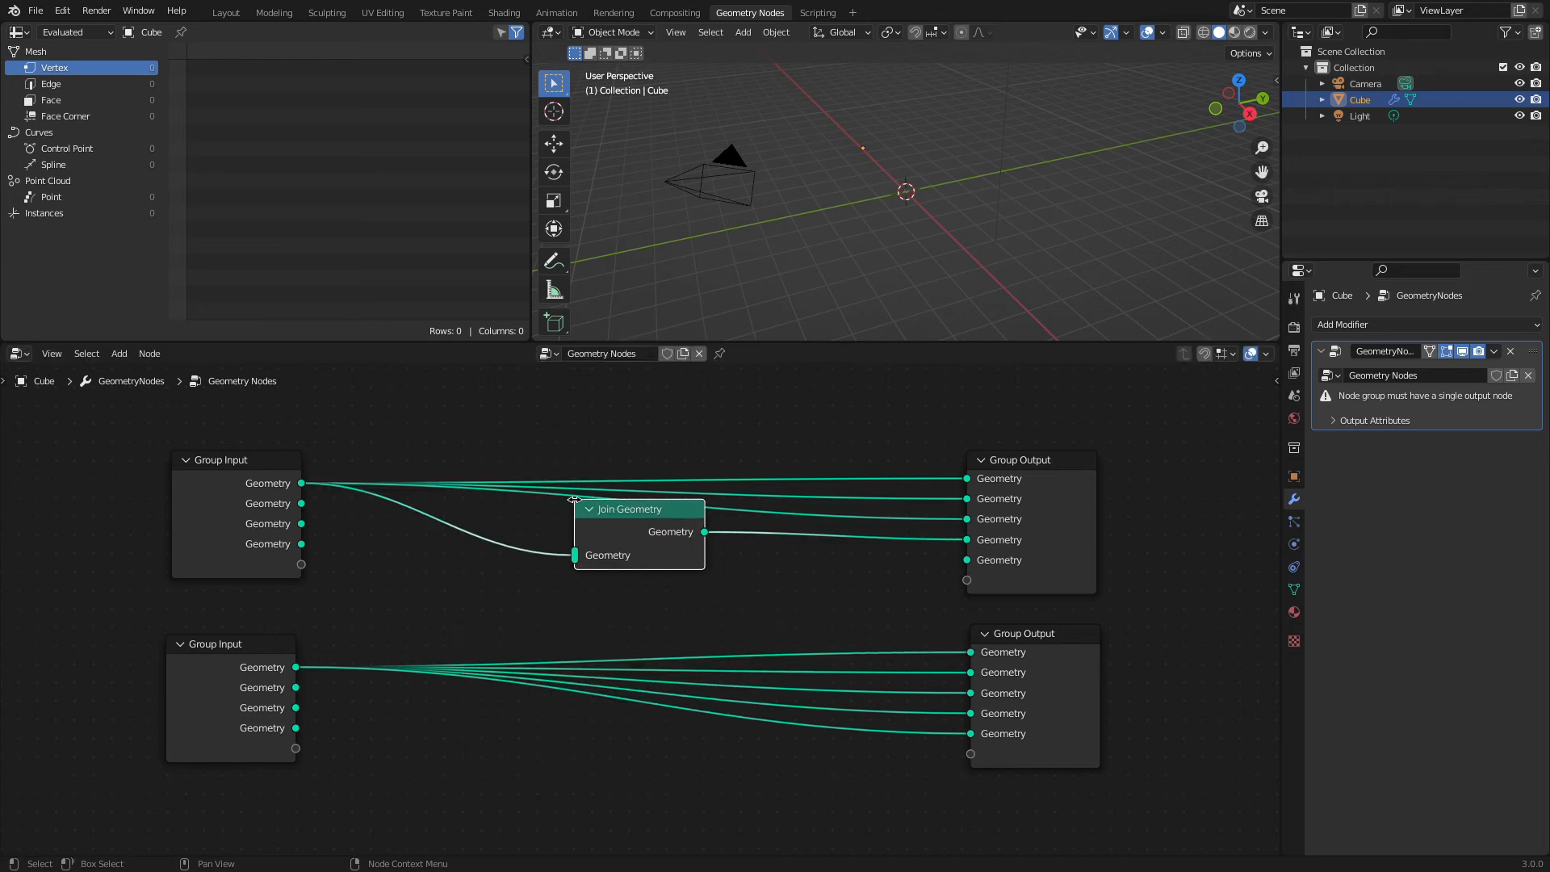
Delete the Join Geometry node while reconnecting its links, and undo the deletion.
left_click(838, 621)
left_click(628, 510)
key("ctrl+x")
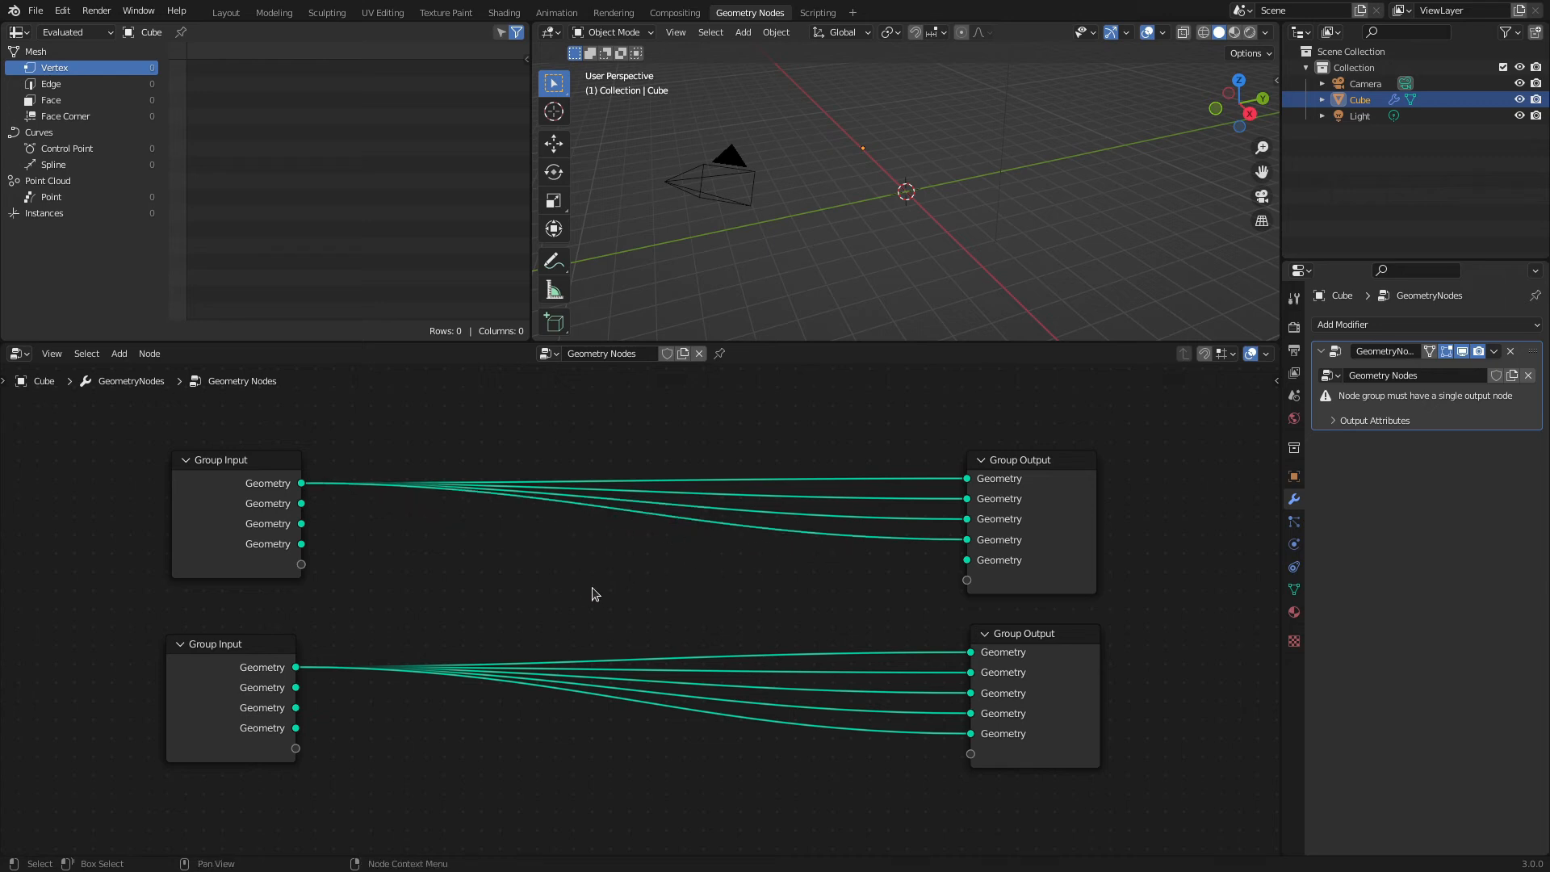
key("ctrl+z")
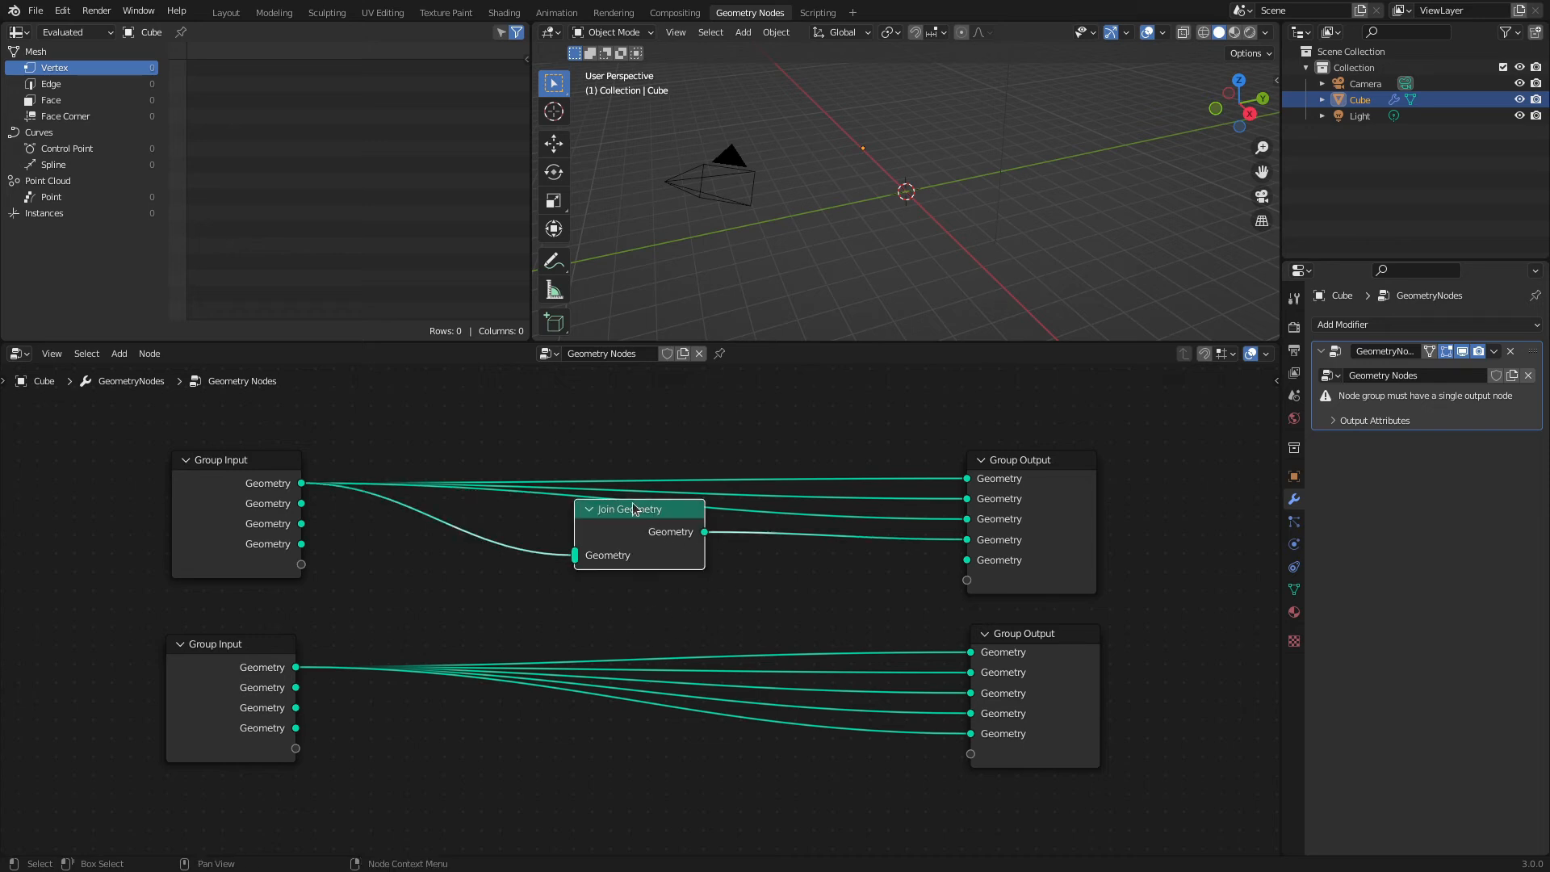
Move the Join Geometry node slightly below the upper row's direct links and mute it.
mouse_move(631, 505)
left_mouse_down()
mouse_move(627, 418)
mouse_move(598, 533)
mouse_move(612, 521)
left_mouse_up()
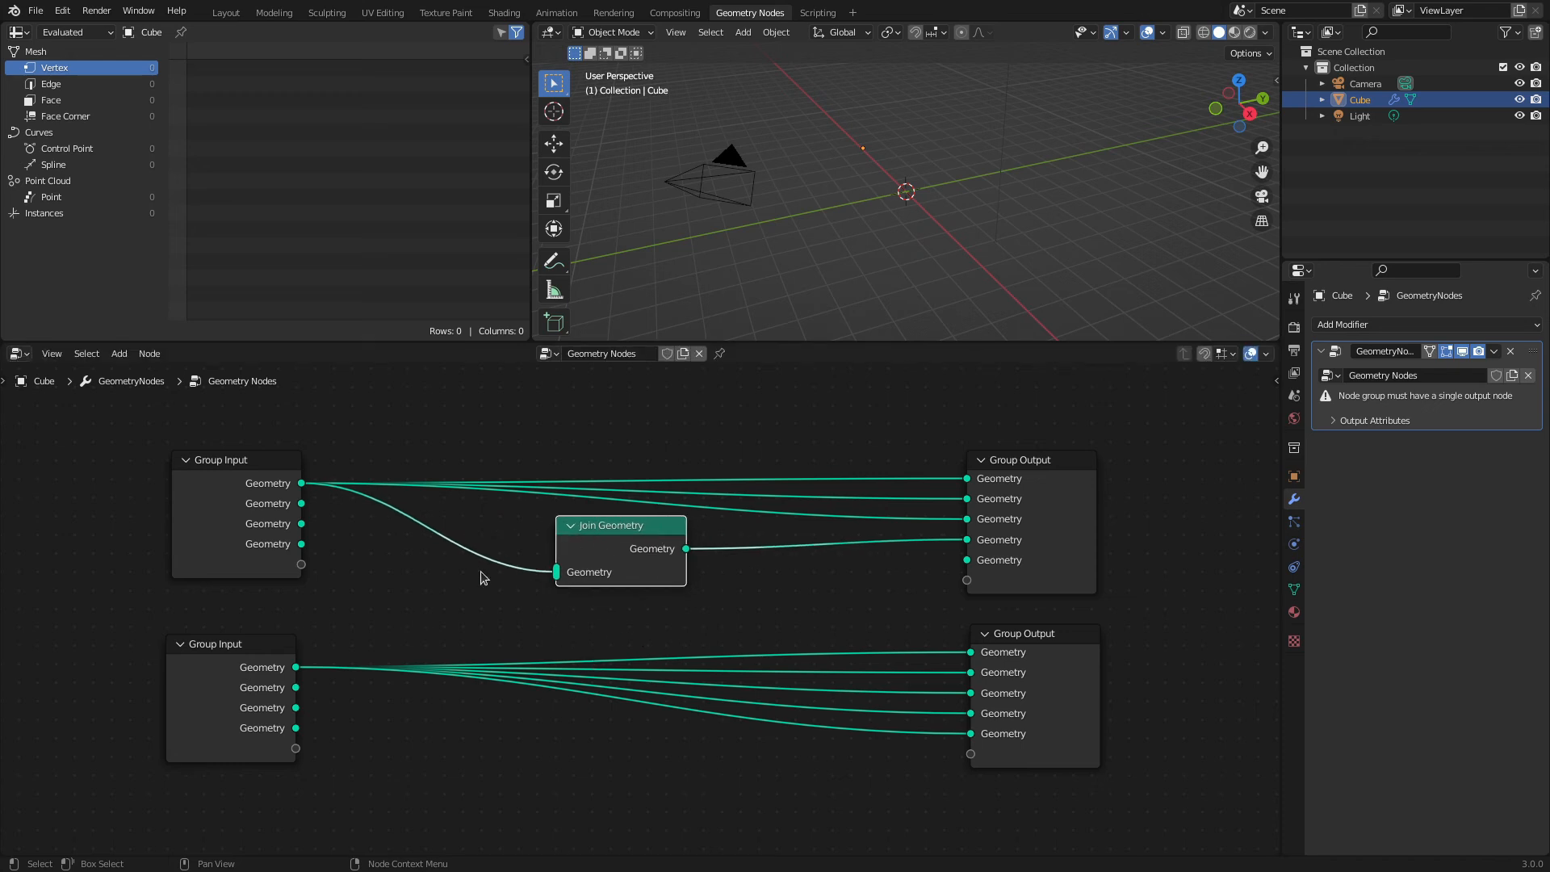
mouse_move(595, 525)
left_mouse_down()
mouse_move(621, 526)
mouse_move(590, 526)
mouse_move(606, 536)
left_mouse_up()
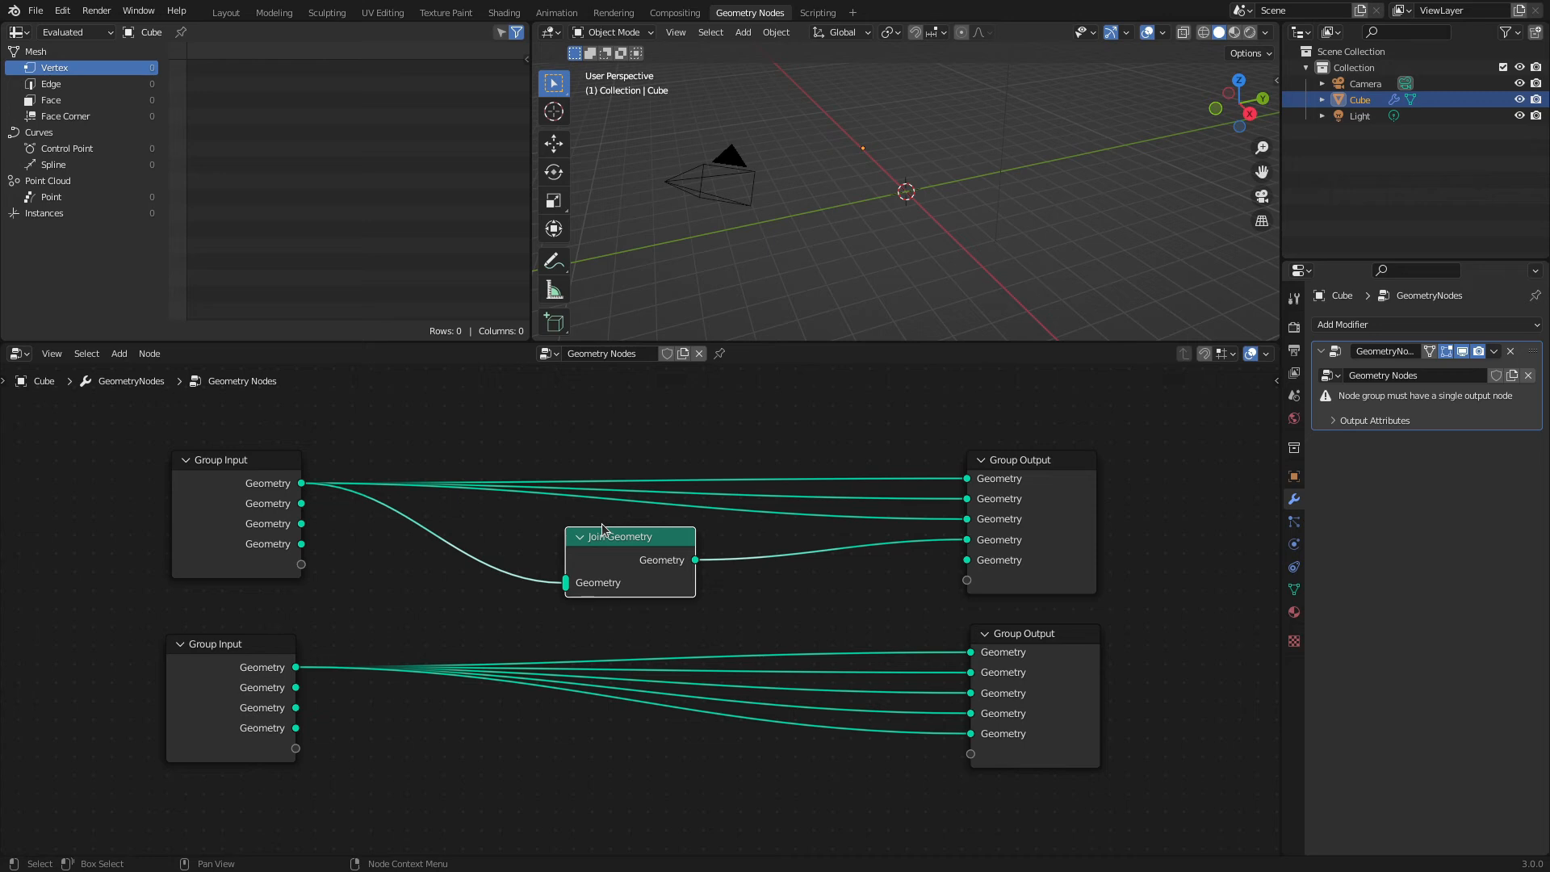
key("m")
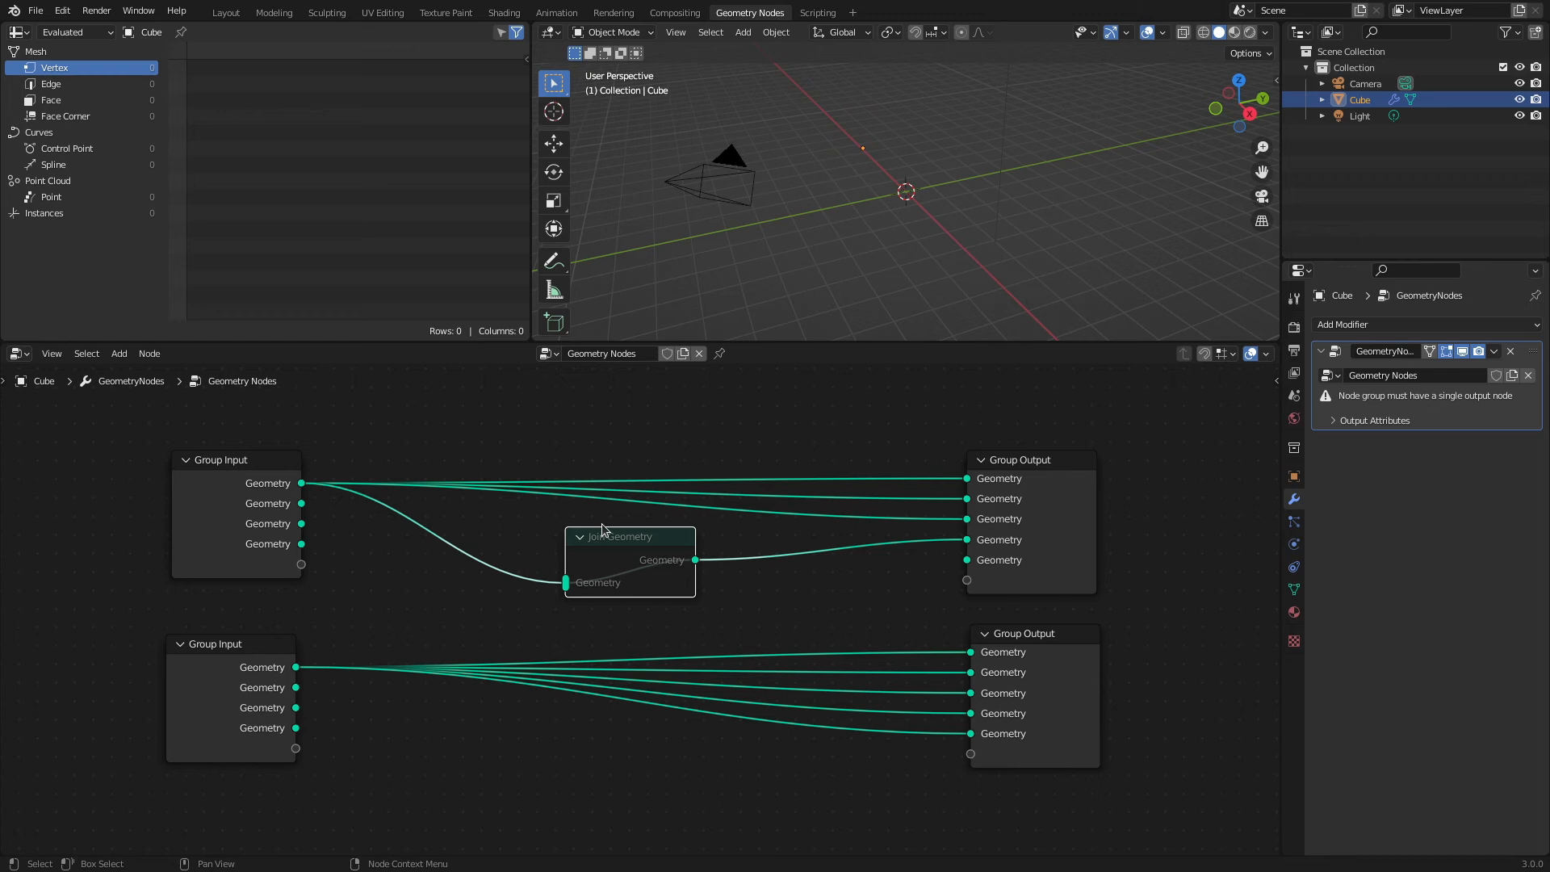
Select the upper row's Group Input and Group Output in turn, and unmute the Join Geometry node.
scroll(601, 528, "up", 1)
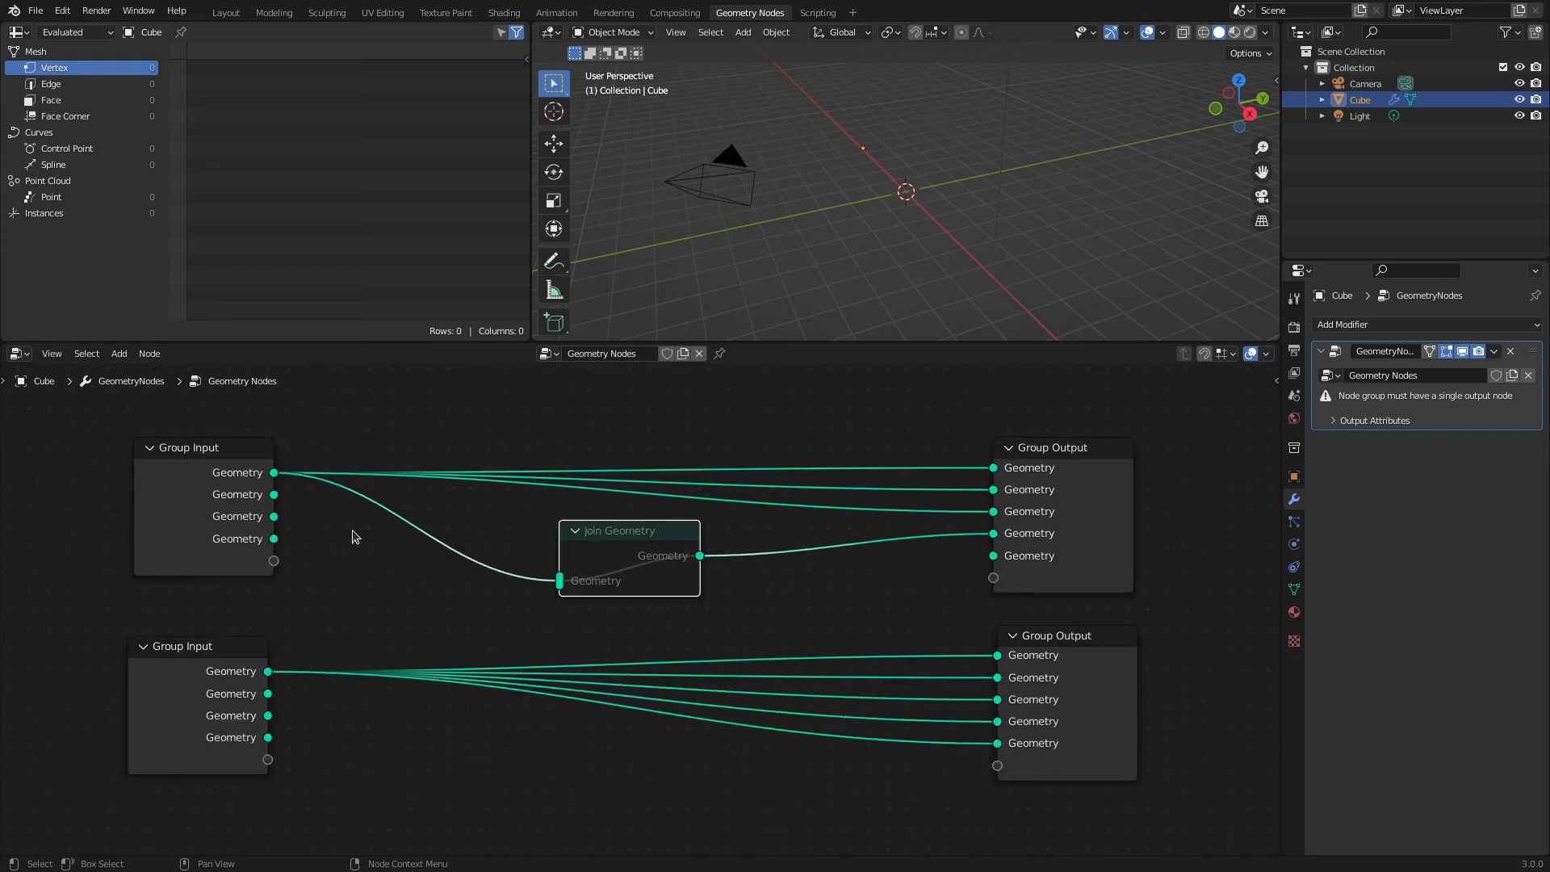
left_click(169, 451)
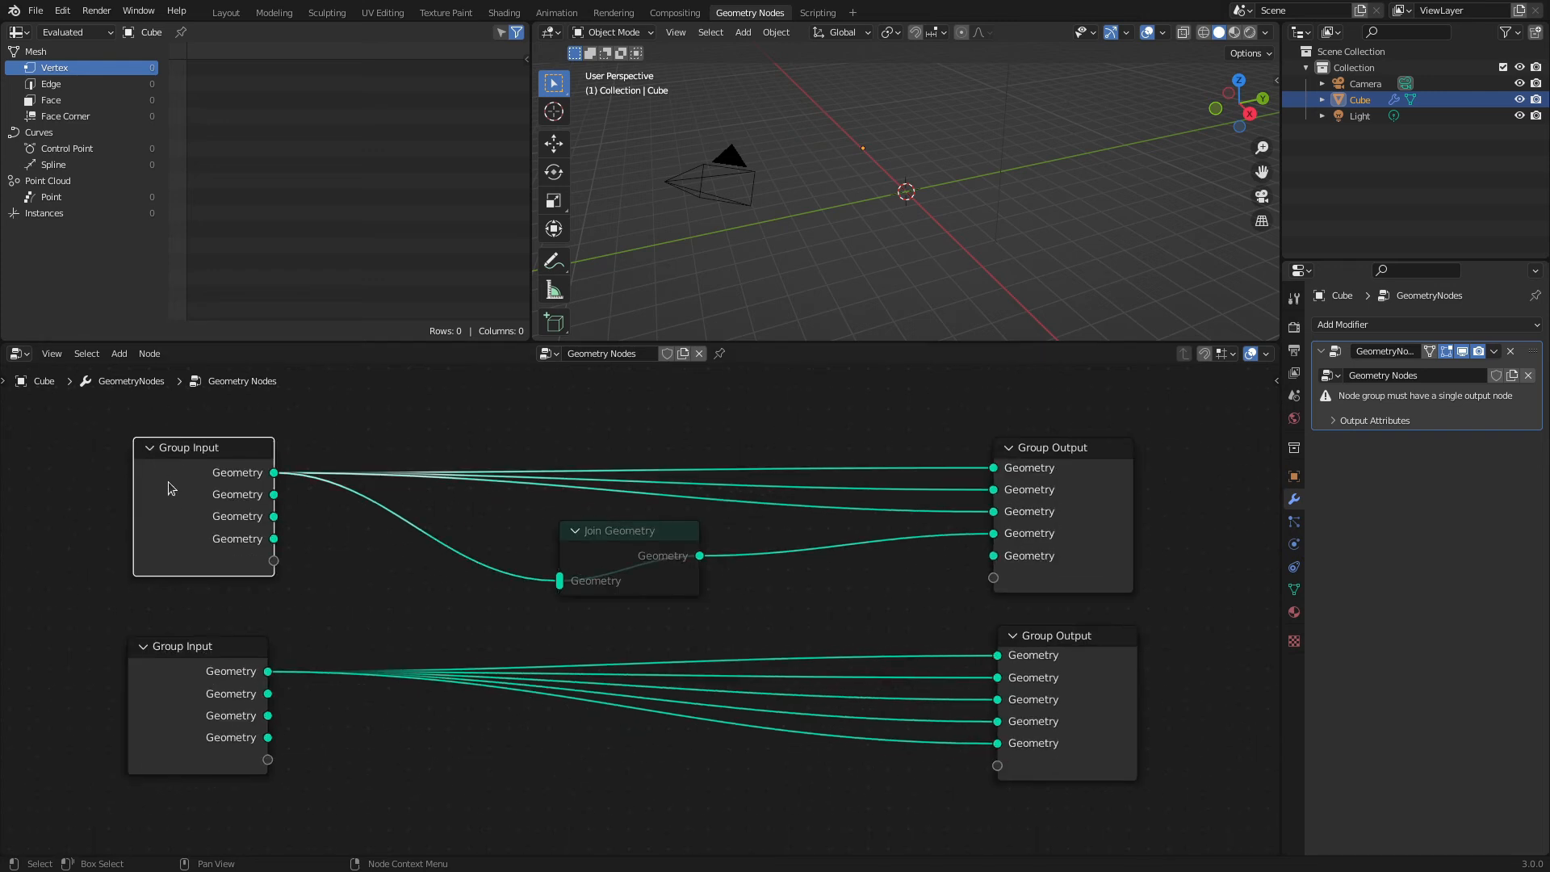
left_click(1072, 520)
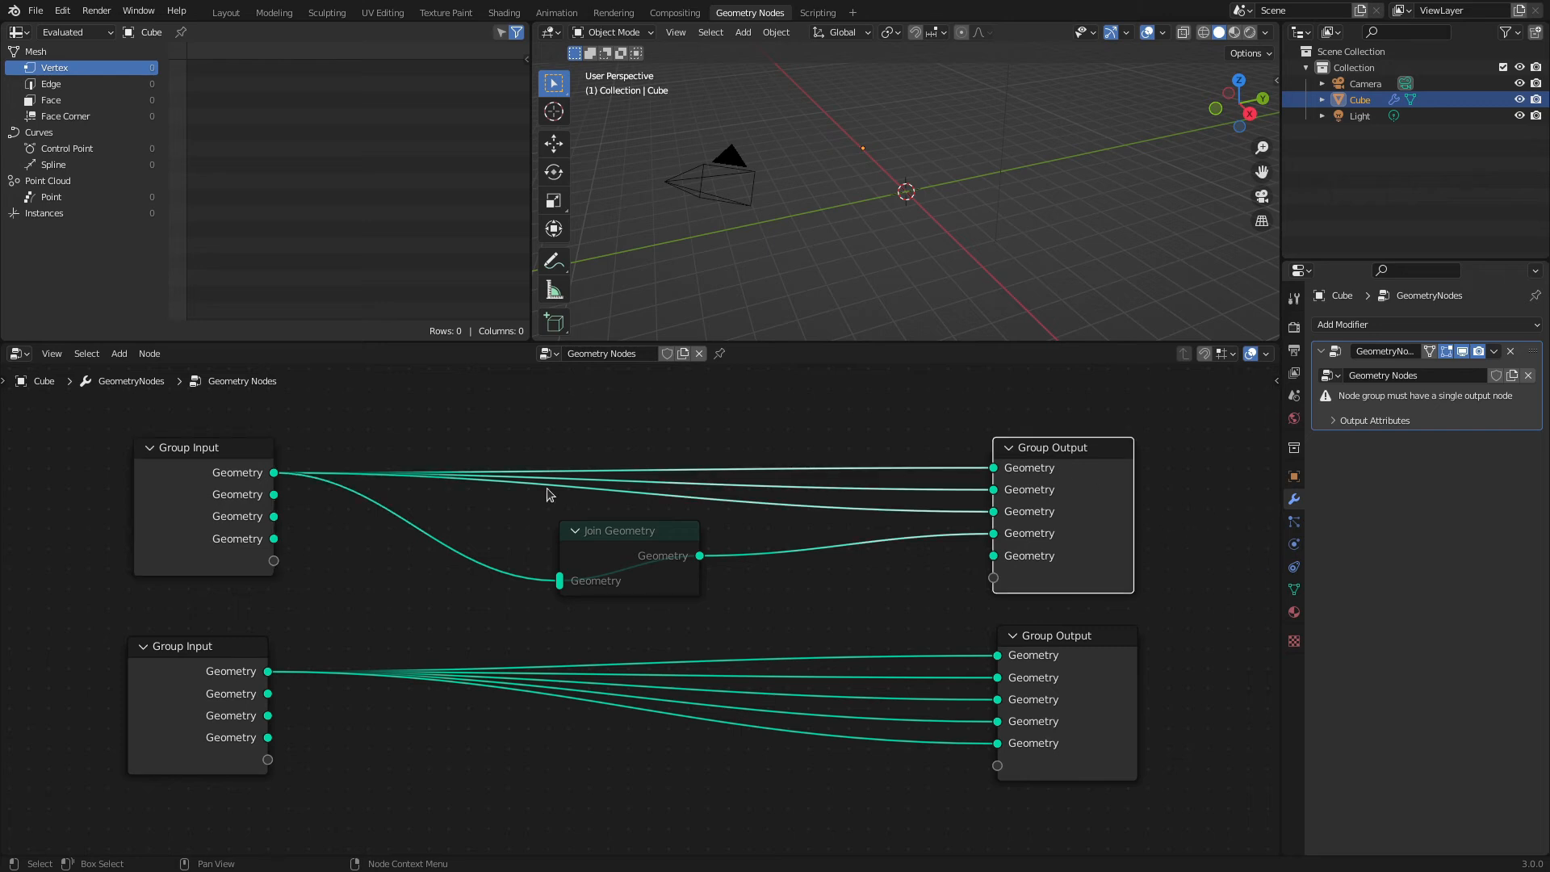
left_click(432, 592)
left_click(618, 542)
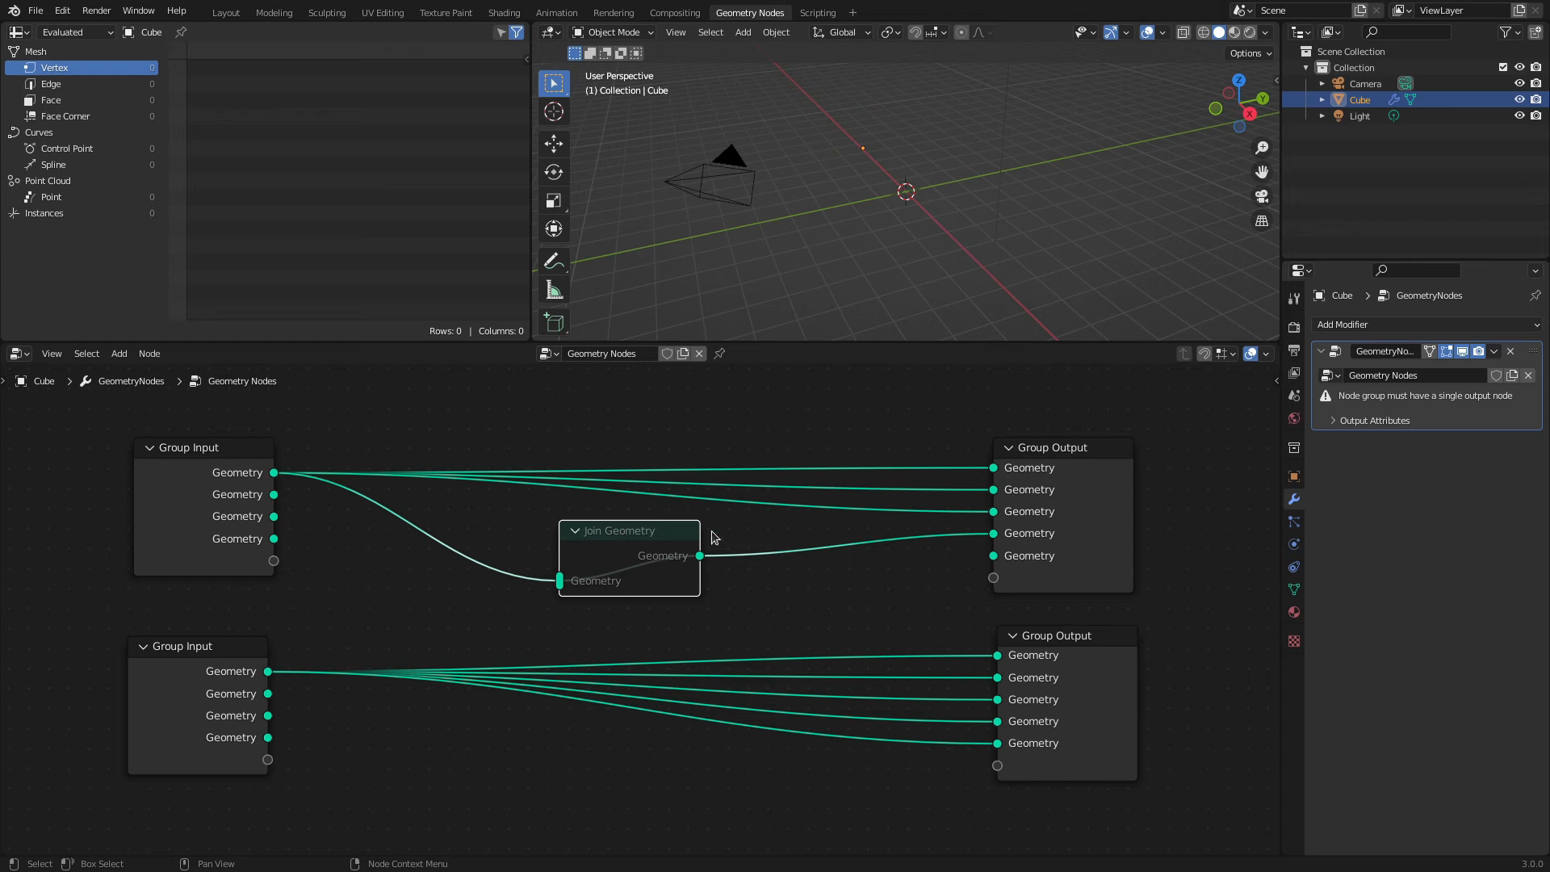
key("m")
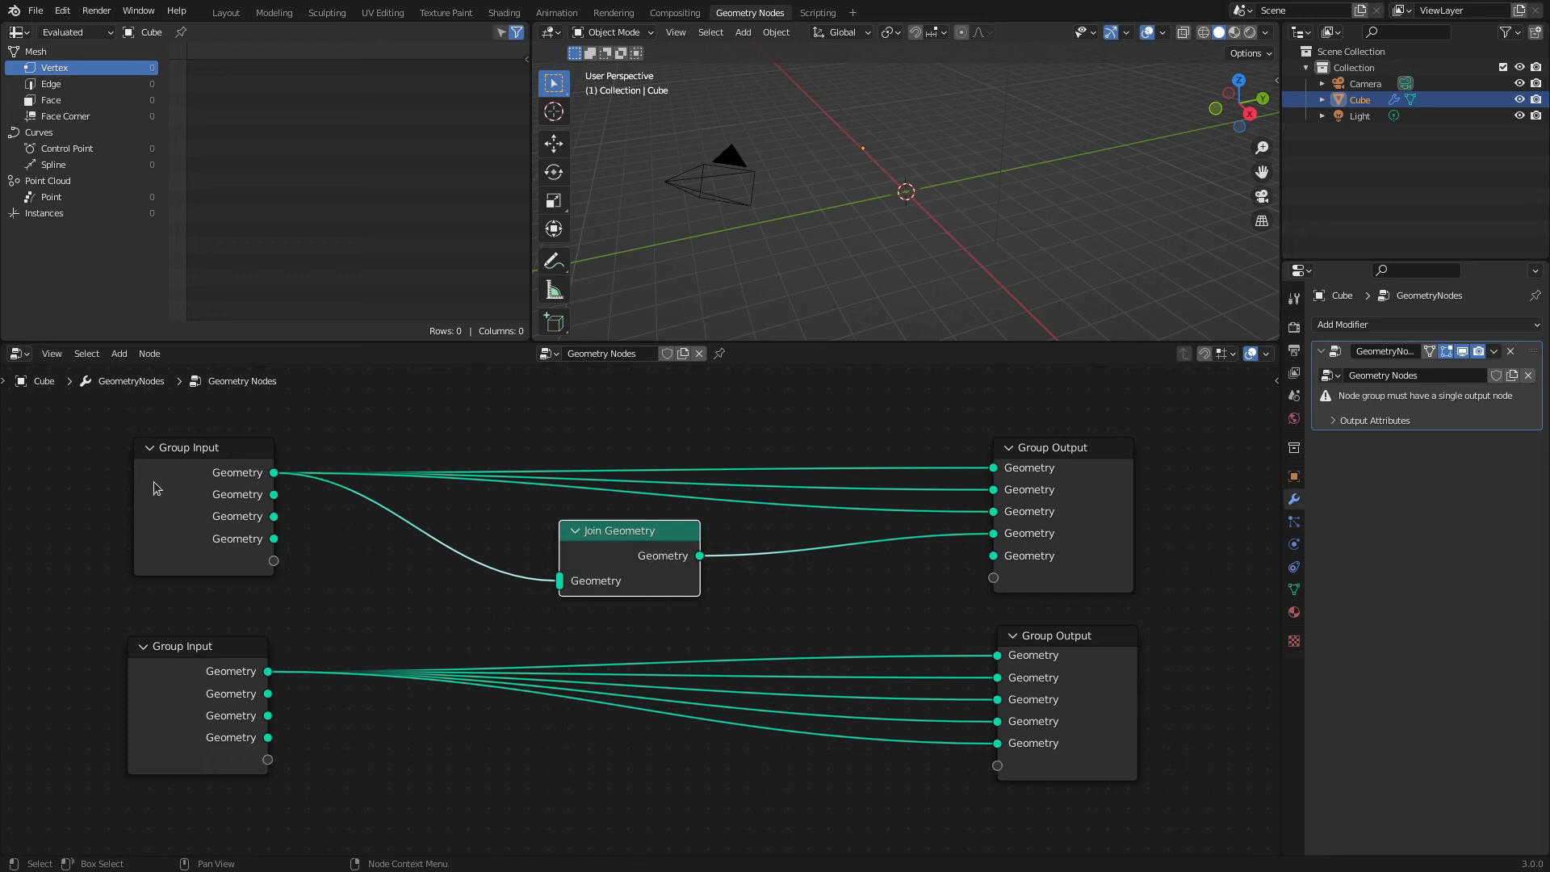
Select all nodes, toggle muting until the Join Geometry node is muted, and clear the selection.
left_click_drag(85, 449, 1184, 829)
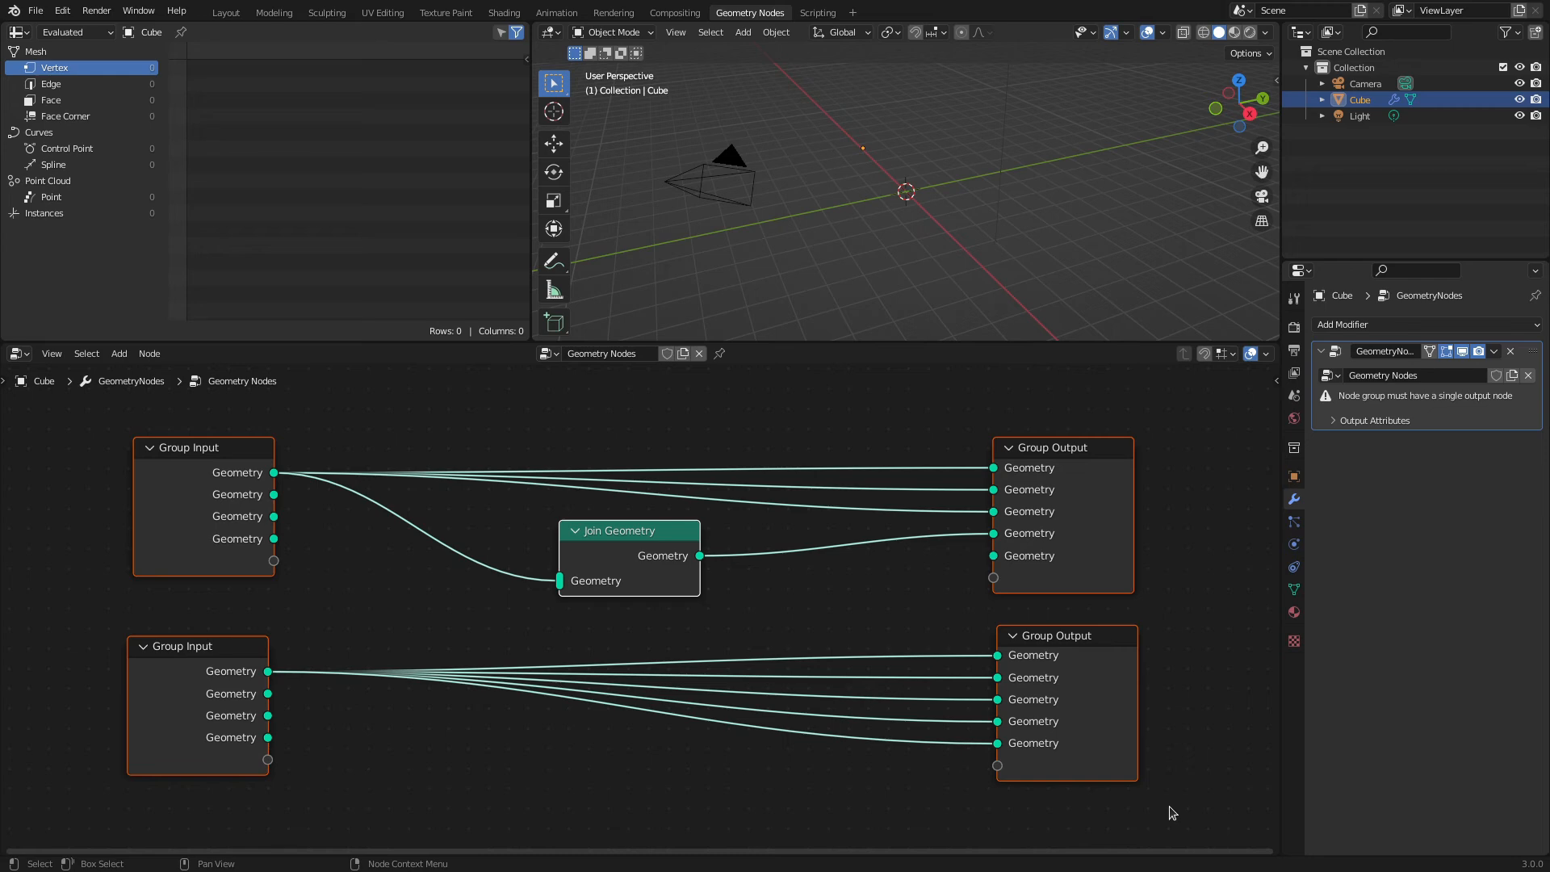
key("m")
key("m")
key("m")
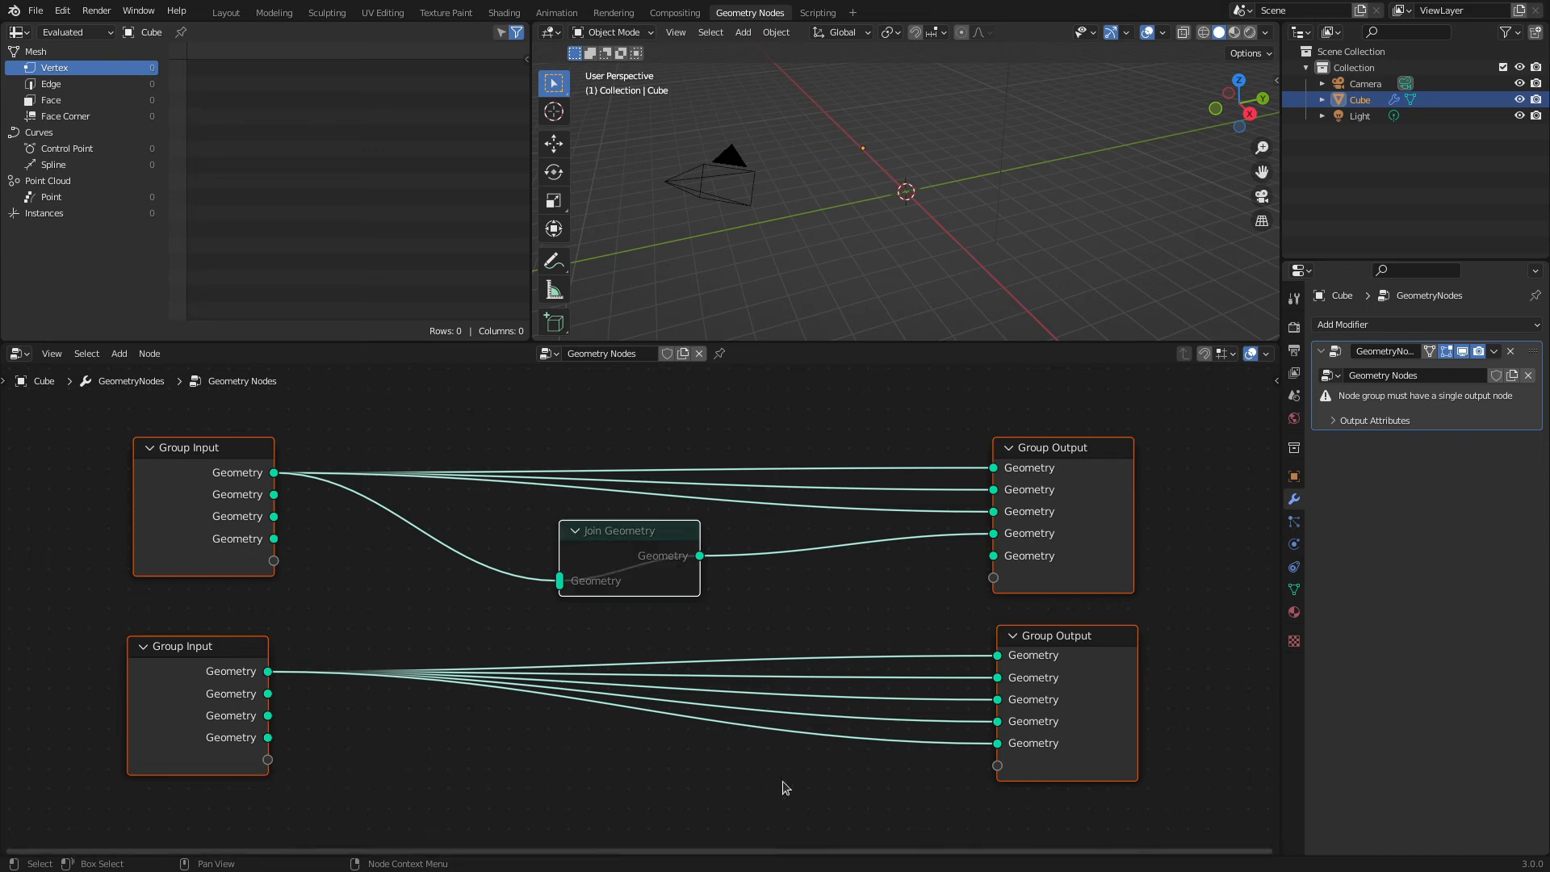
left_click(383, 606)
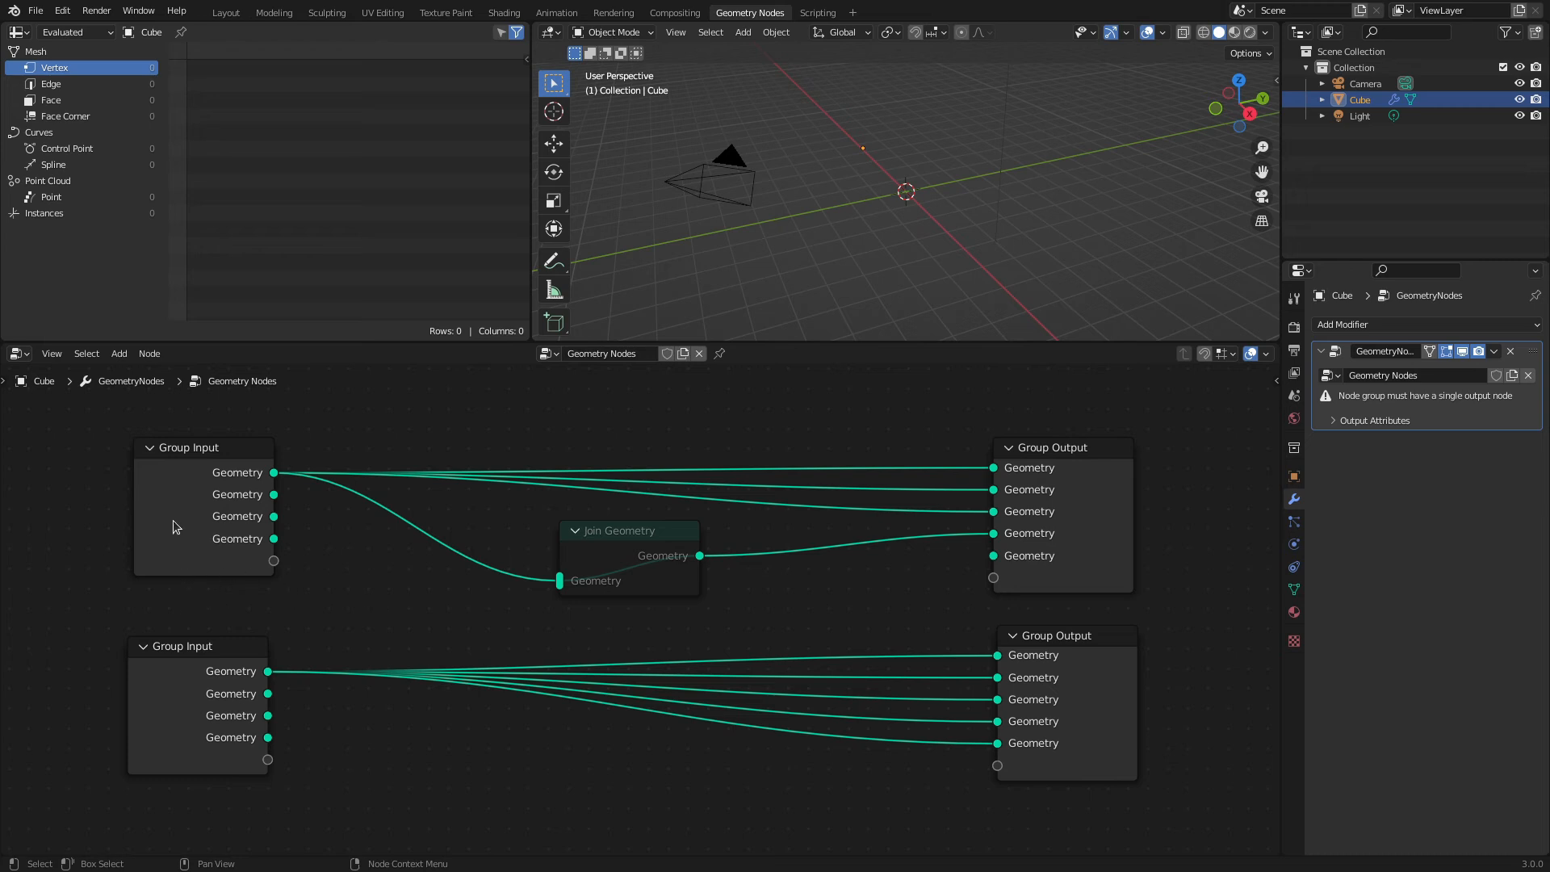
Collapse the upper row's Group Input, Join Geometry and Group Output nodes one after the other.
scroll(173, 520, "up", 1)
left_click(173, 488)
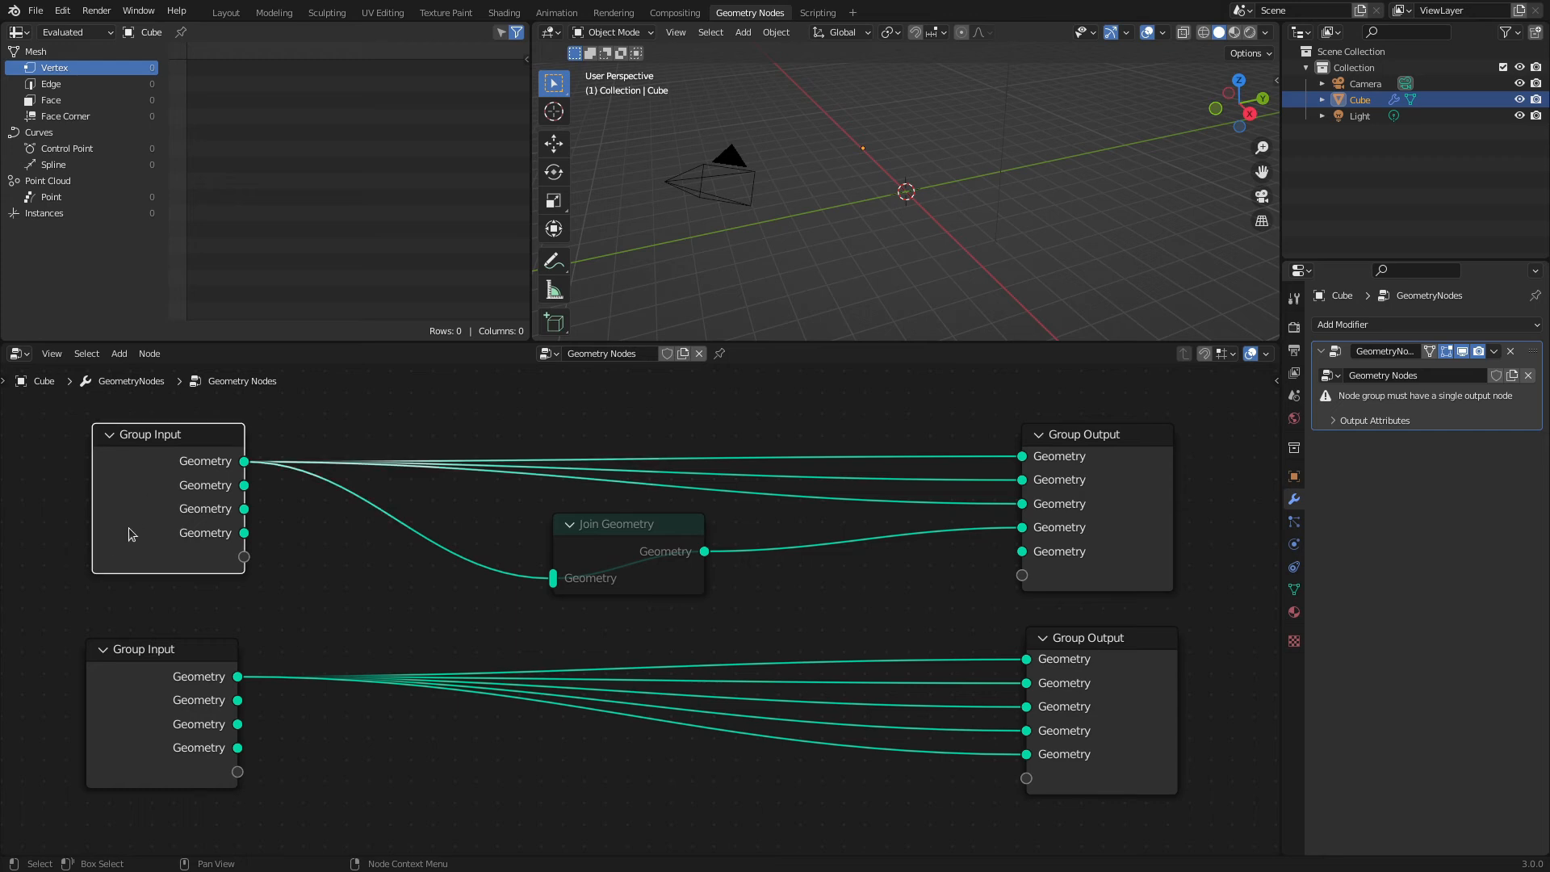
key("h")
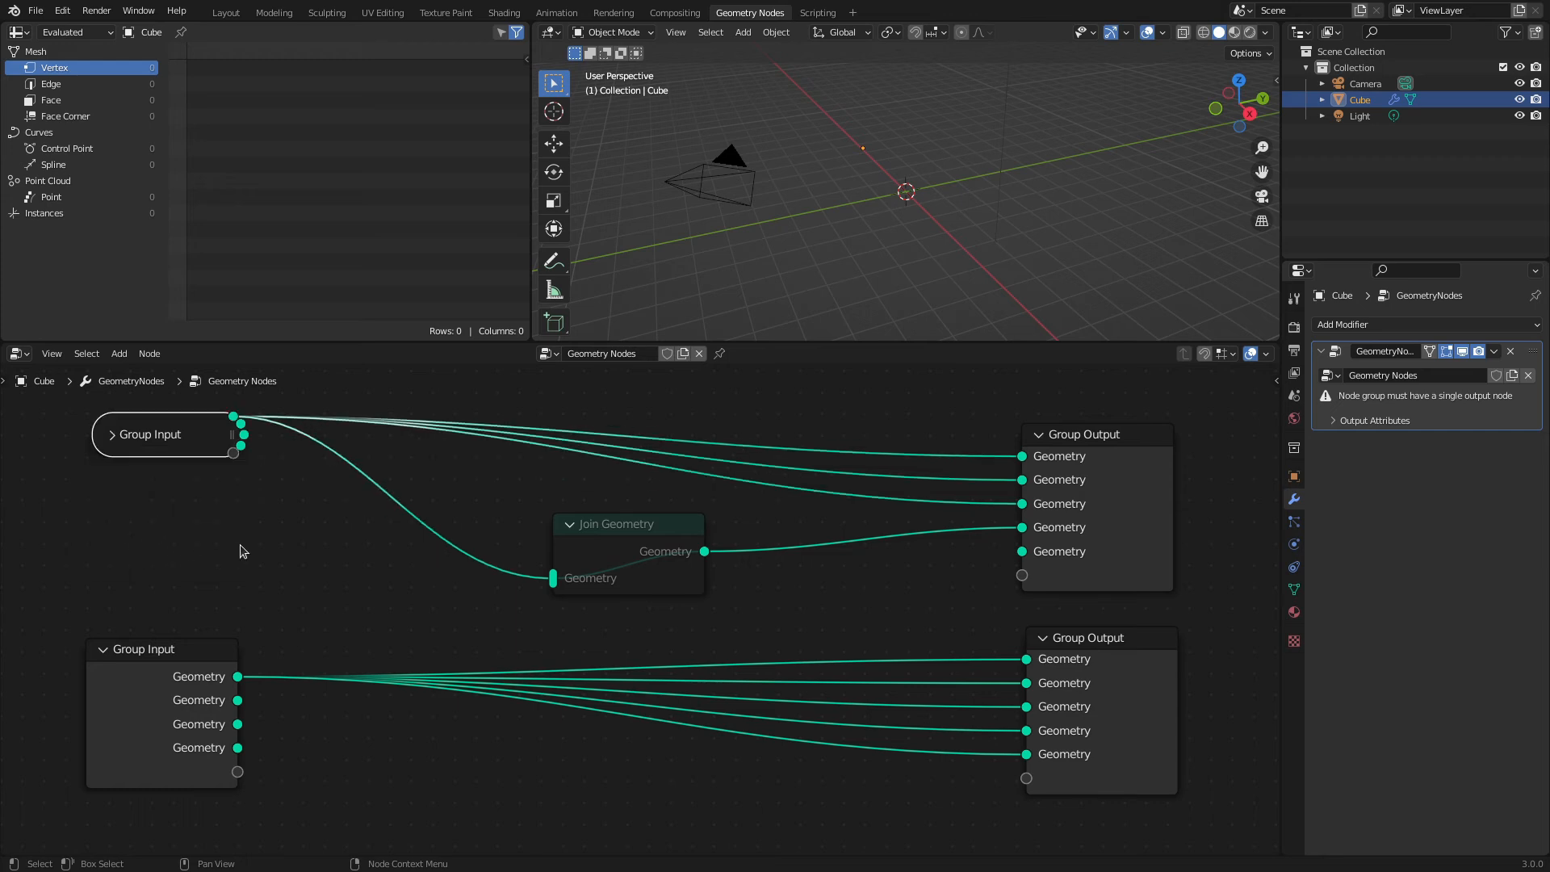
left_click(617, 548)
key("h")
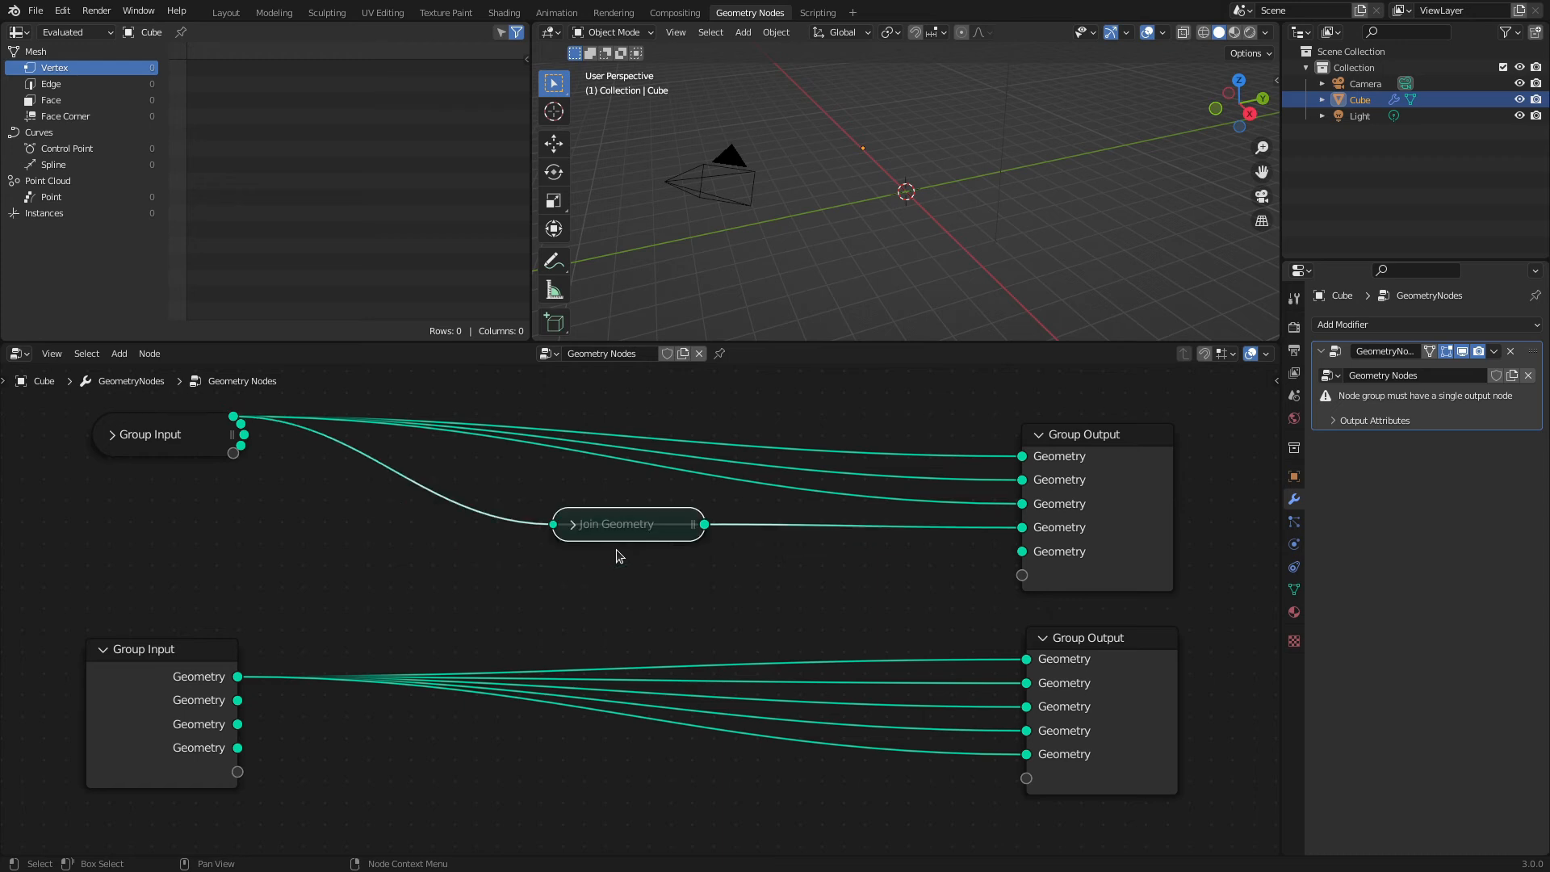
left_click(1110, 540)
key("h")
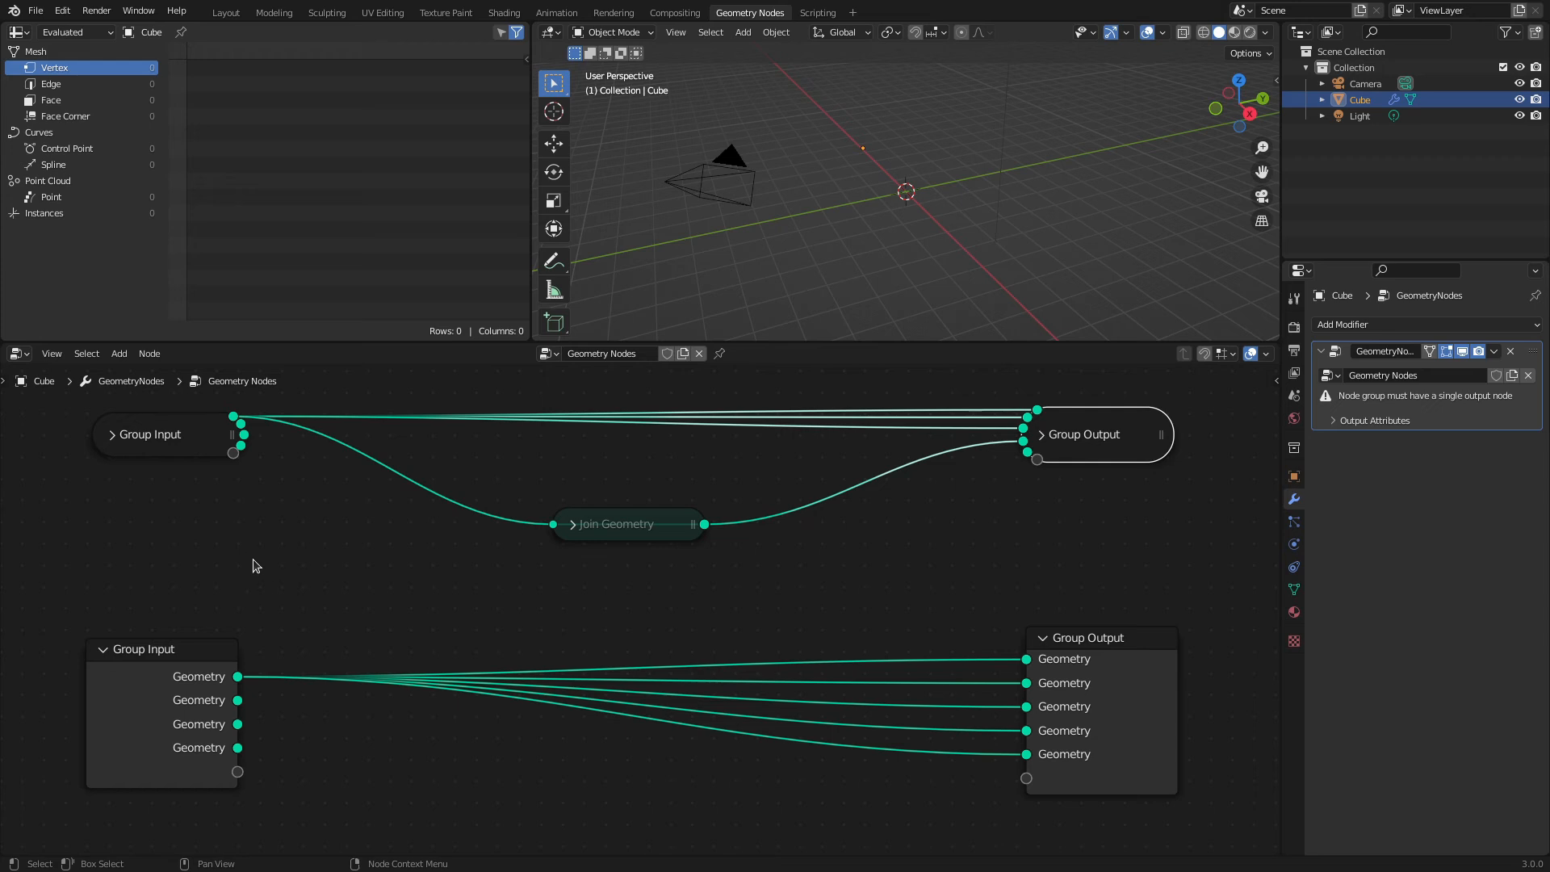
Hide and show again the unused sockets of the three upper-row nodes, and expand the nodes.
left_click_drag(46, 433, 1188, 552)
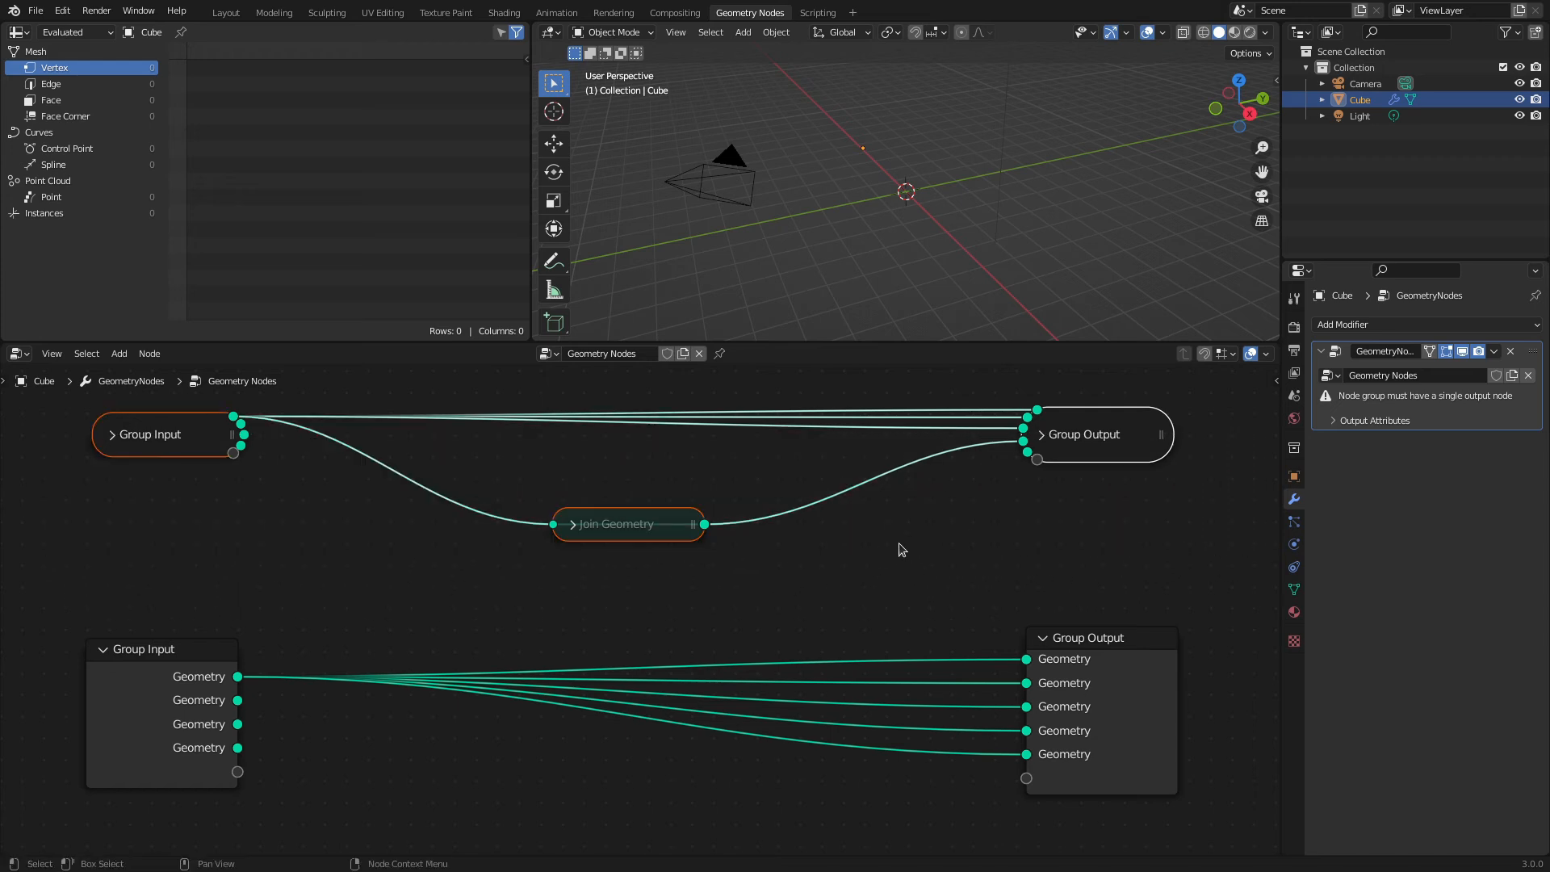
key("ctrl+h")
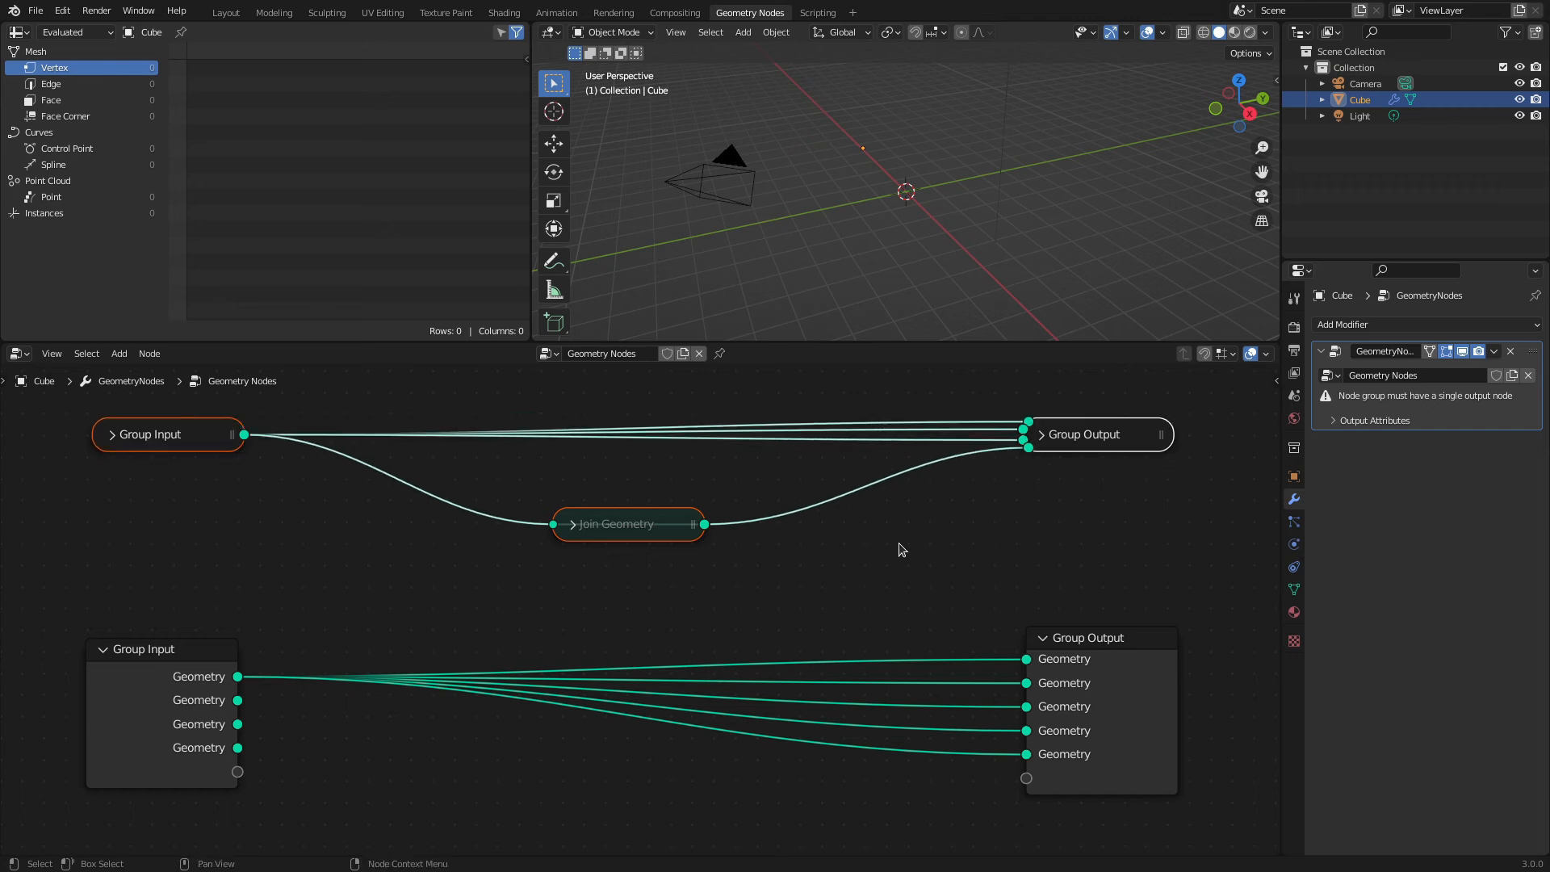
key("ctrl+h")
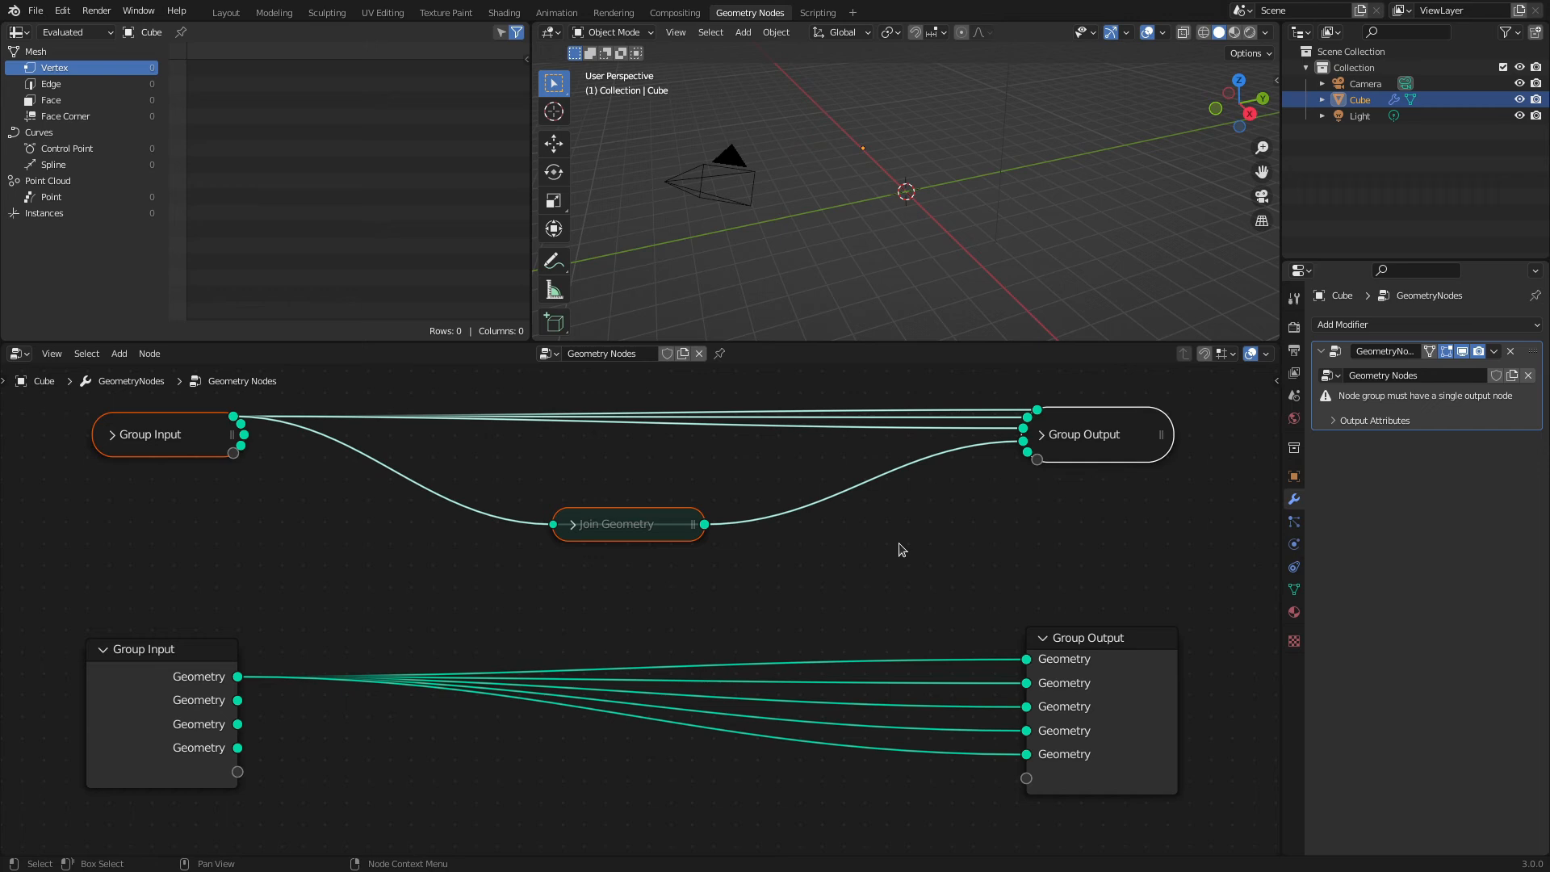
key("h")
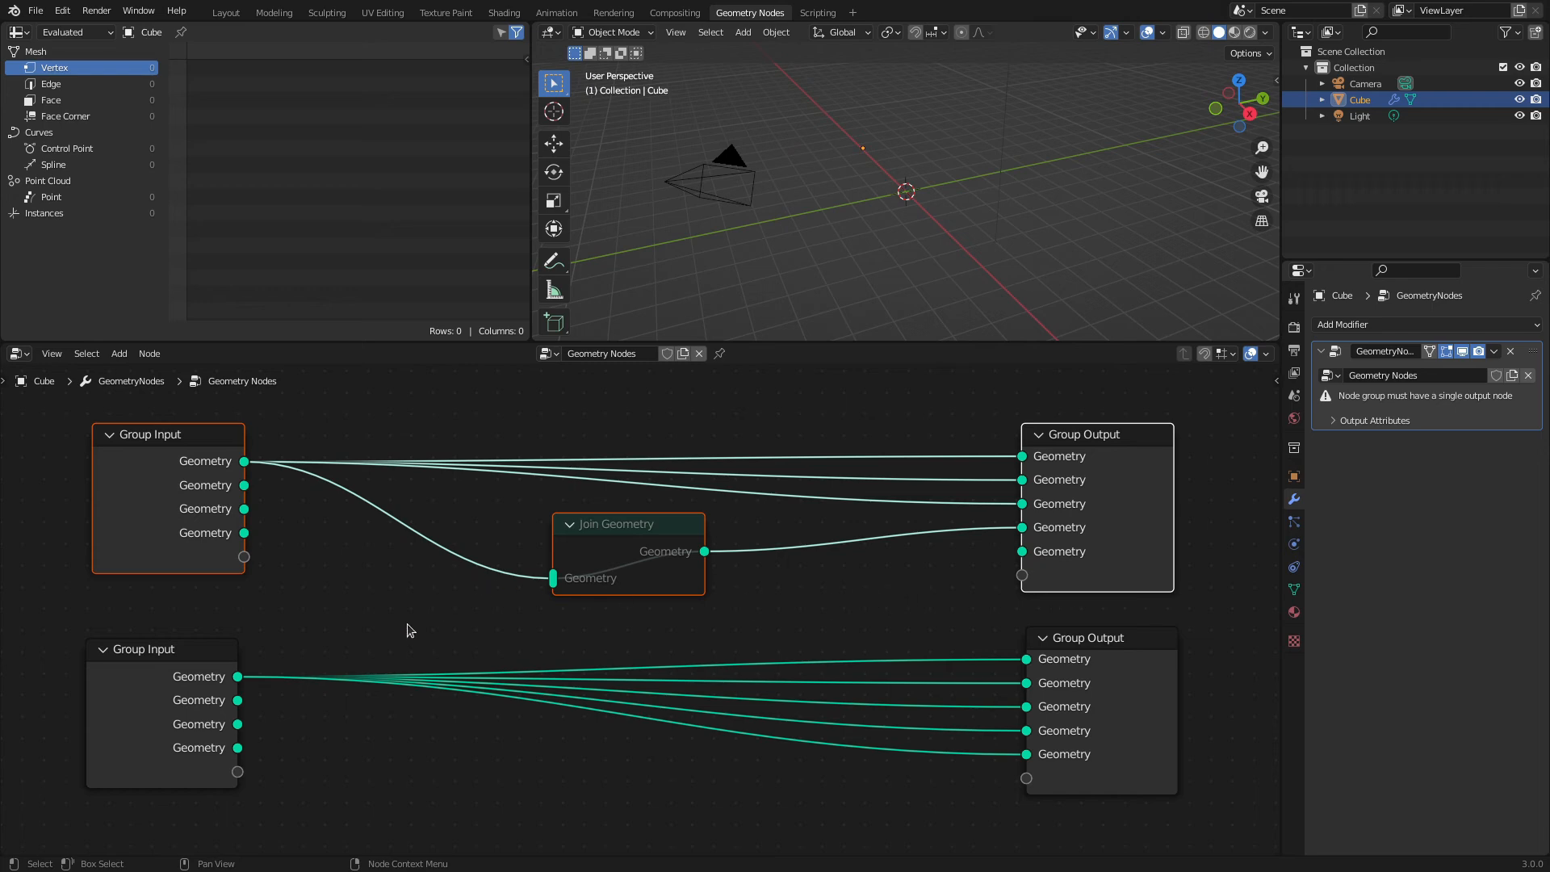
Hide the upper-row nodes' unused sockets, collapse the nodes, and toggle the unused sockets' visibility repeatedly.
key("ctrl+h")
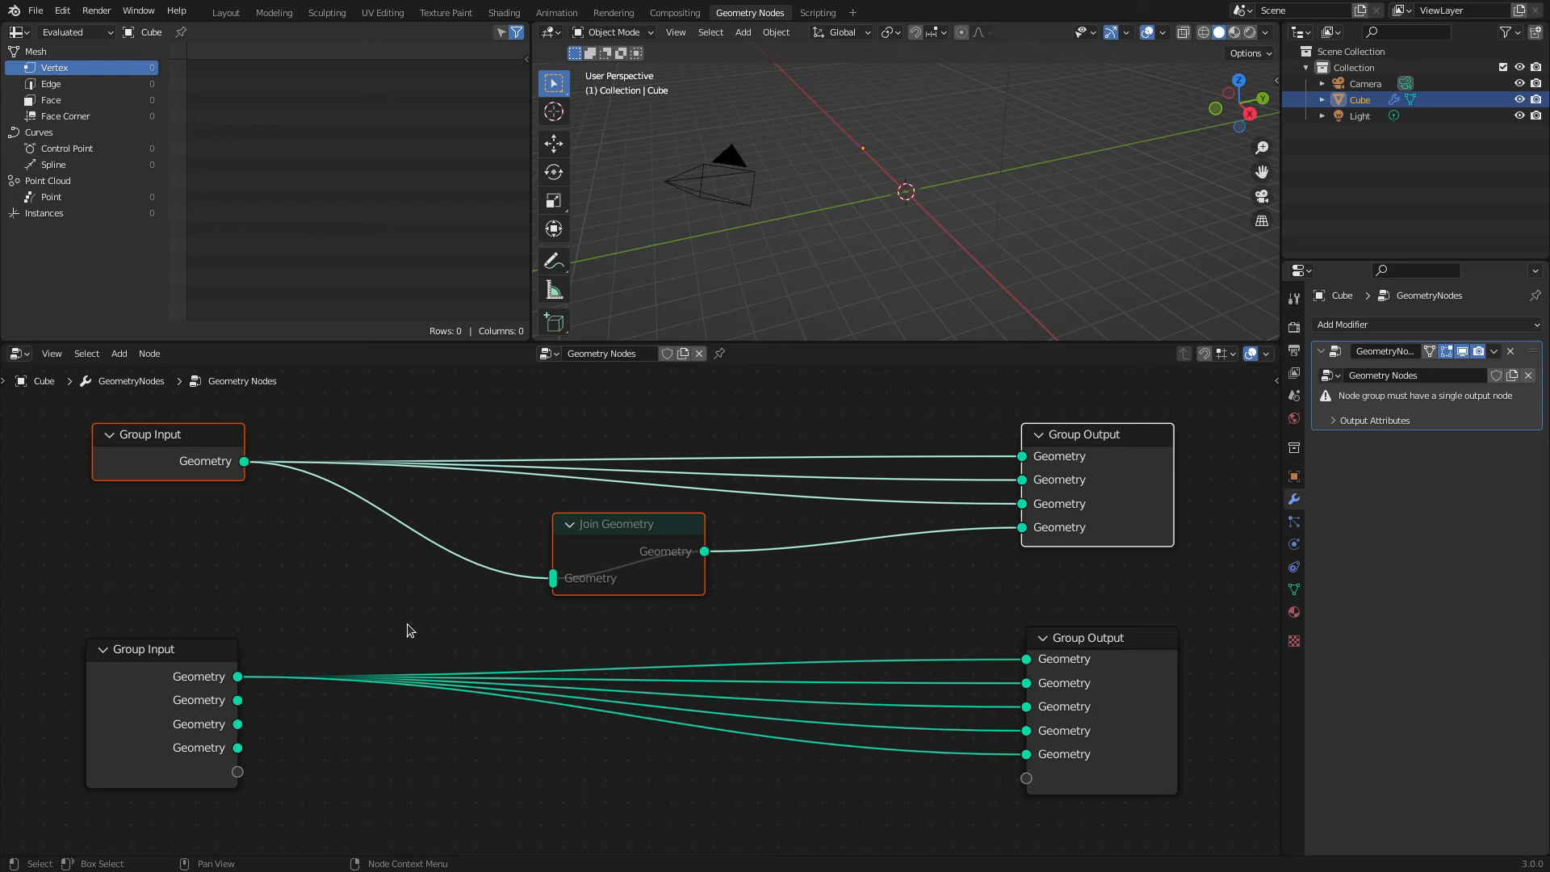
key("h")
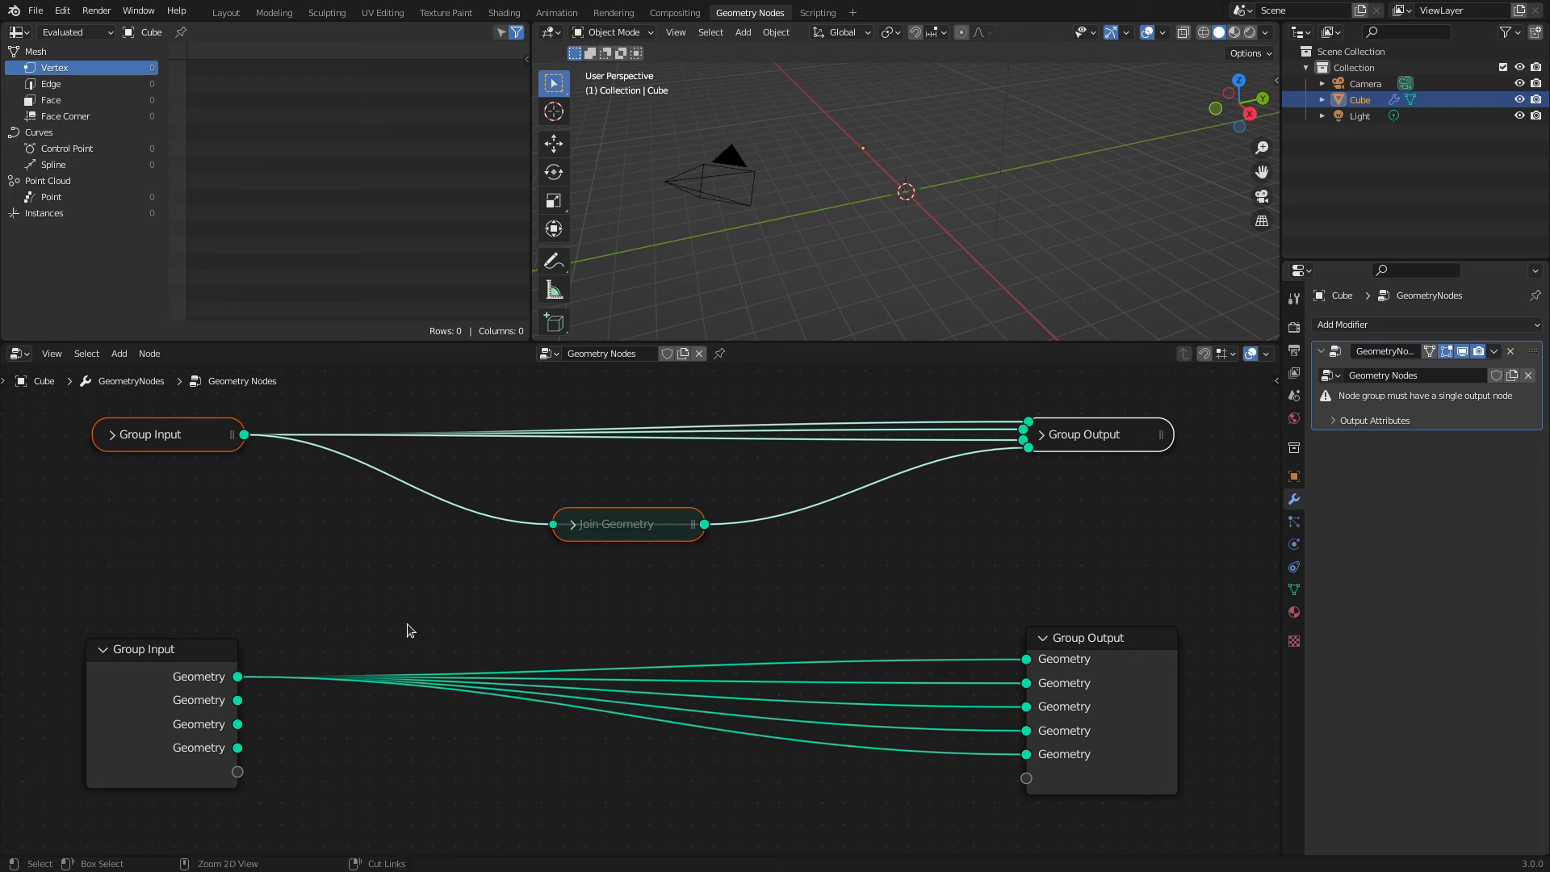
key("ctrl+h")
key("ctrl+h")
key("ctrl+h")
key("ctrl+h")
key("ctrl+h")
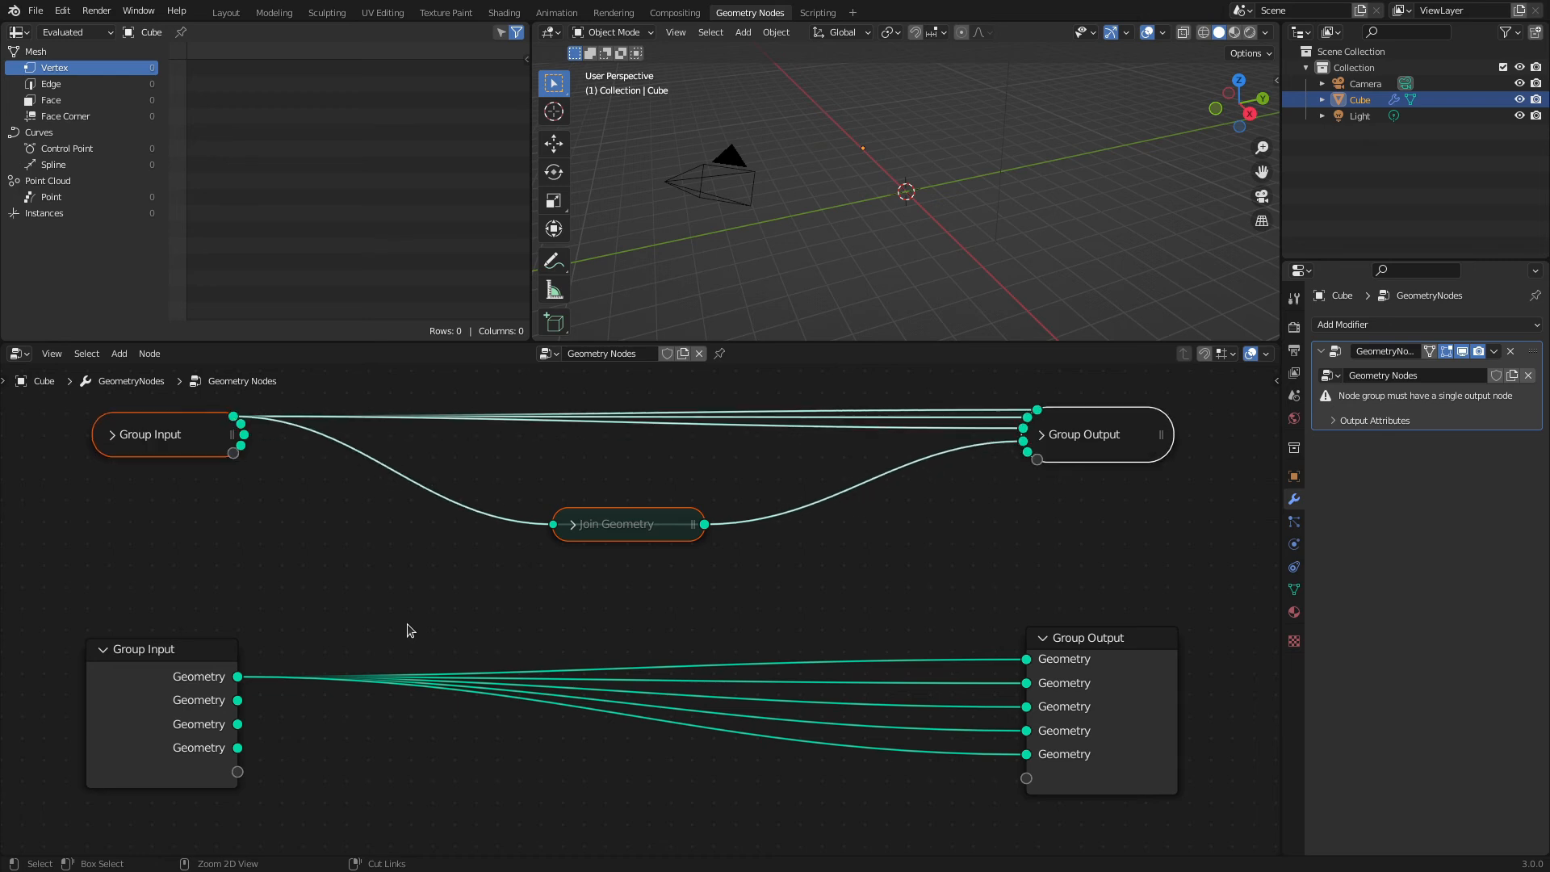
key("ctrl+h")
key("ctrl+h")
Toggle the three upper-row nodes between collapsed and expanded several times, leaving them expanded.
key("h")
key("h")
key("h")
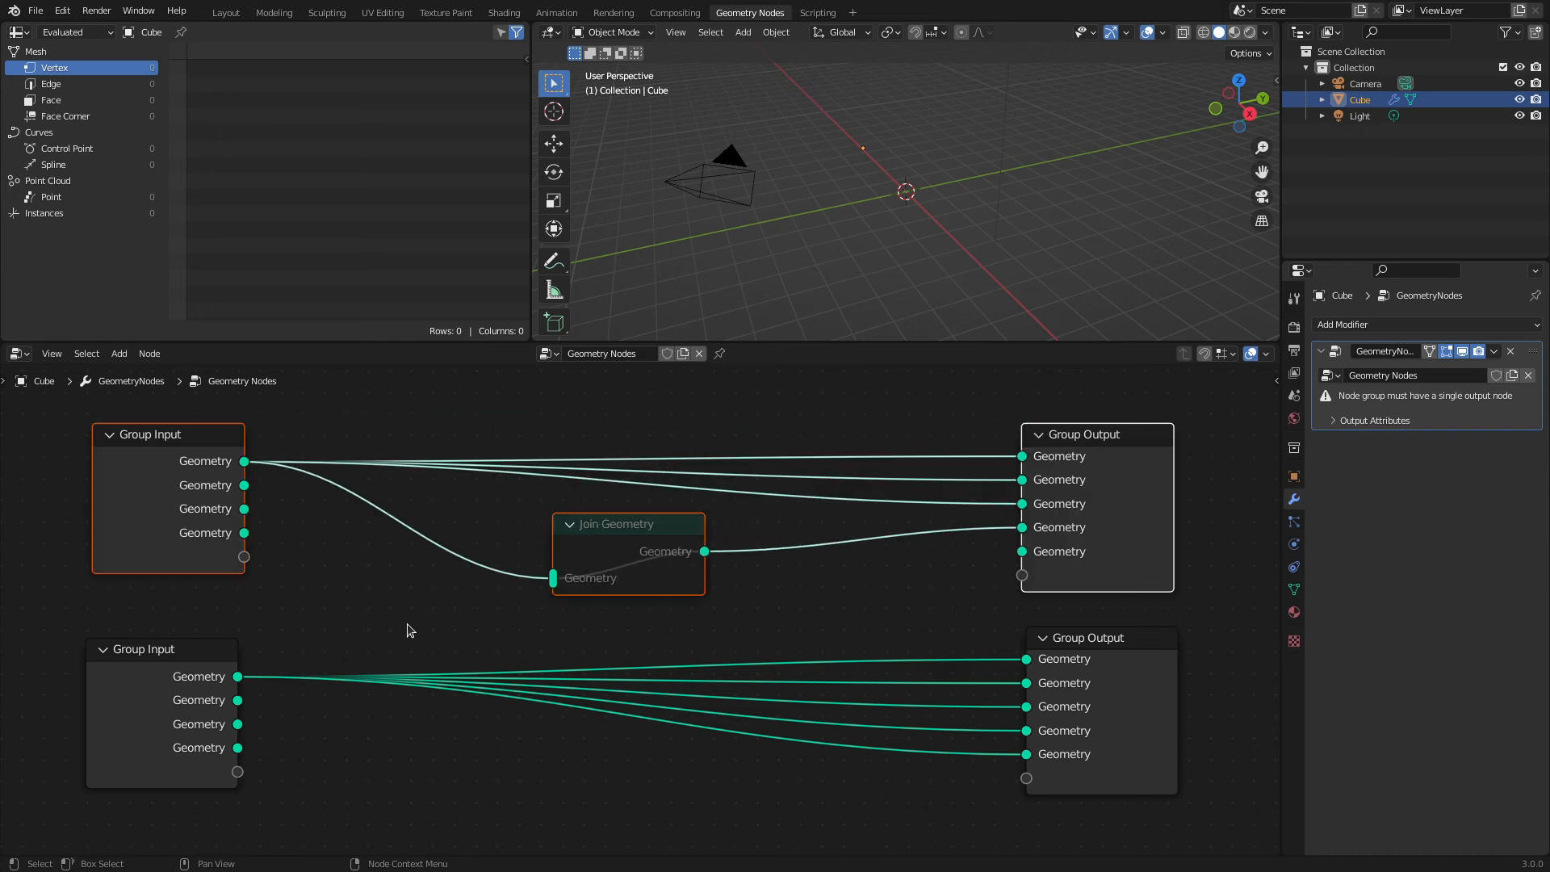
key("h")
key("h")
Move both Group Input nodes close to the Group Output nodes and place the Join Geometry node between the two rows, overlapping the upper Group Output.
left_click_drag(44, 444, 391, 781)
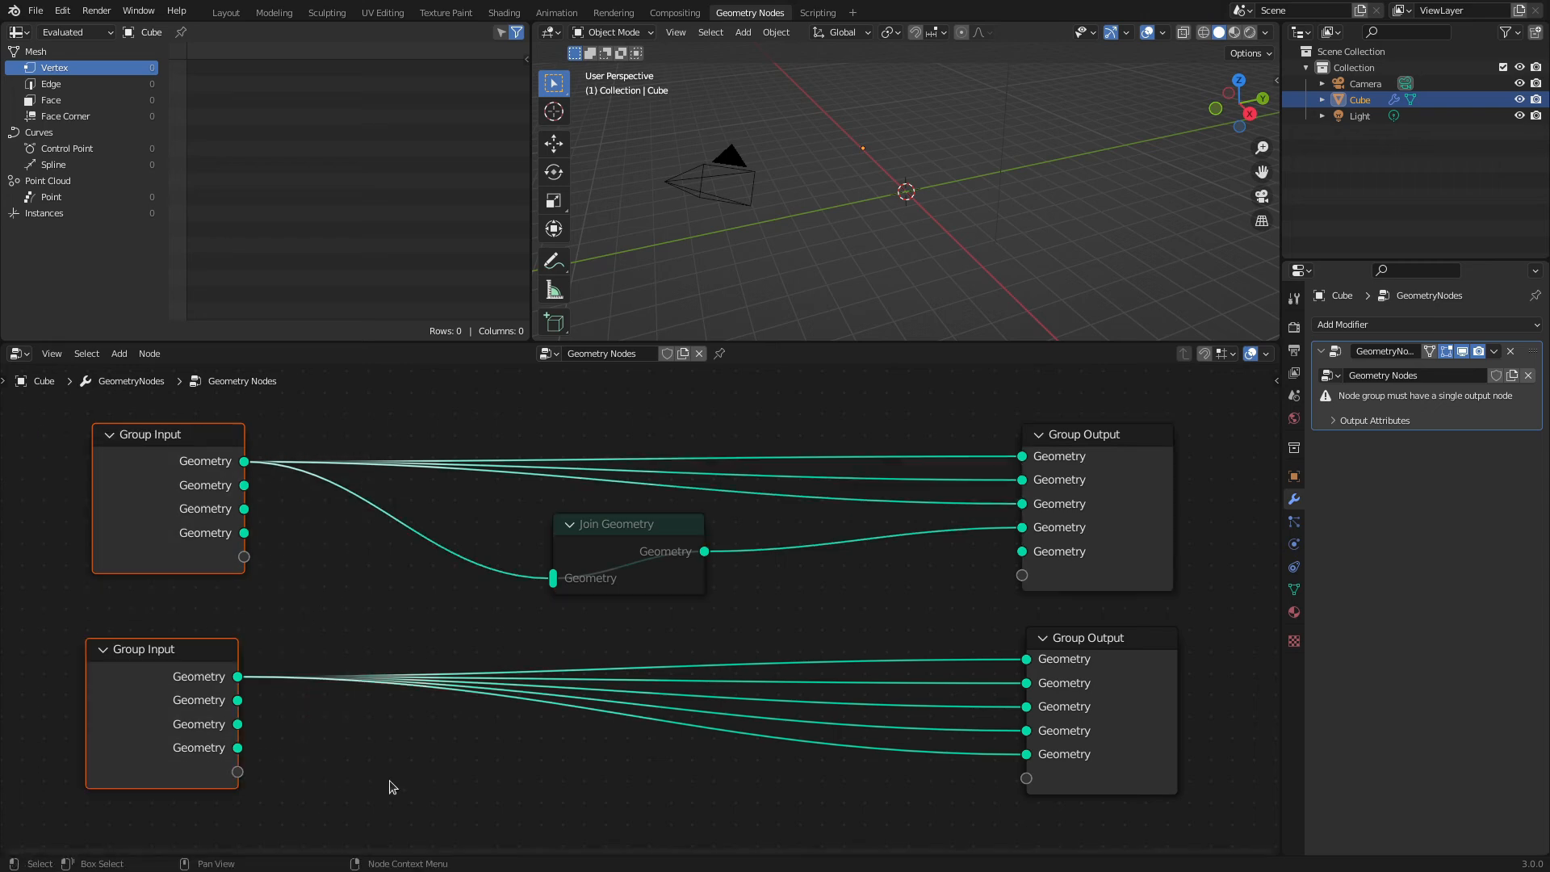
left_click_drag(129, 494, 780, 496)
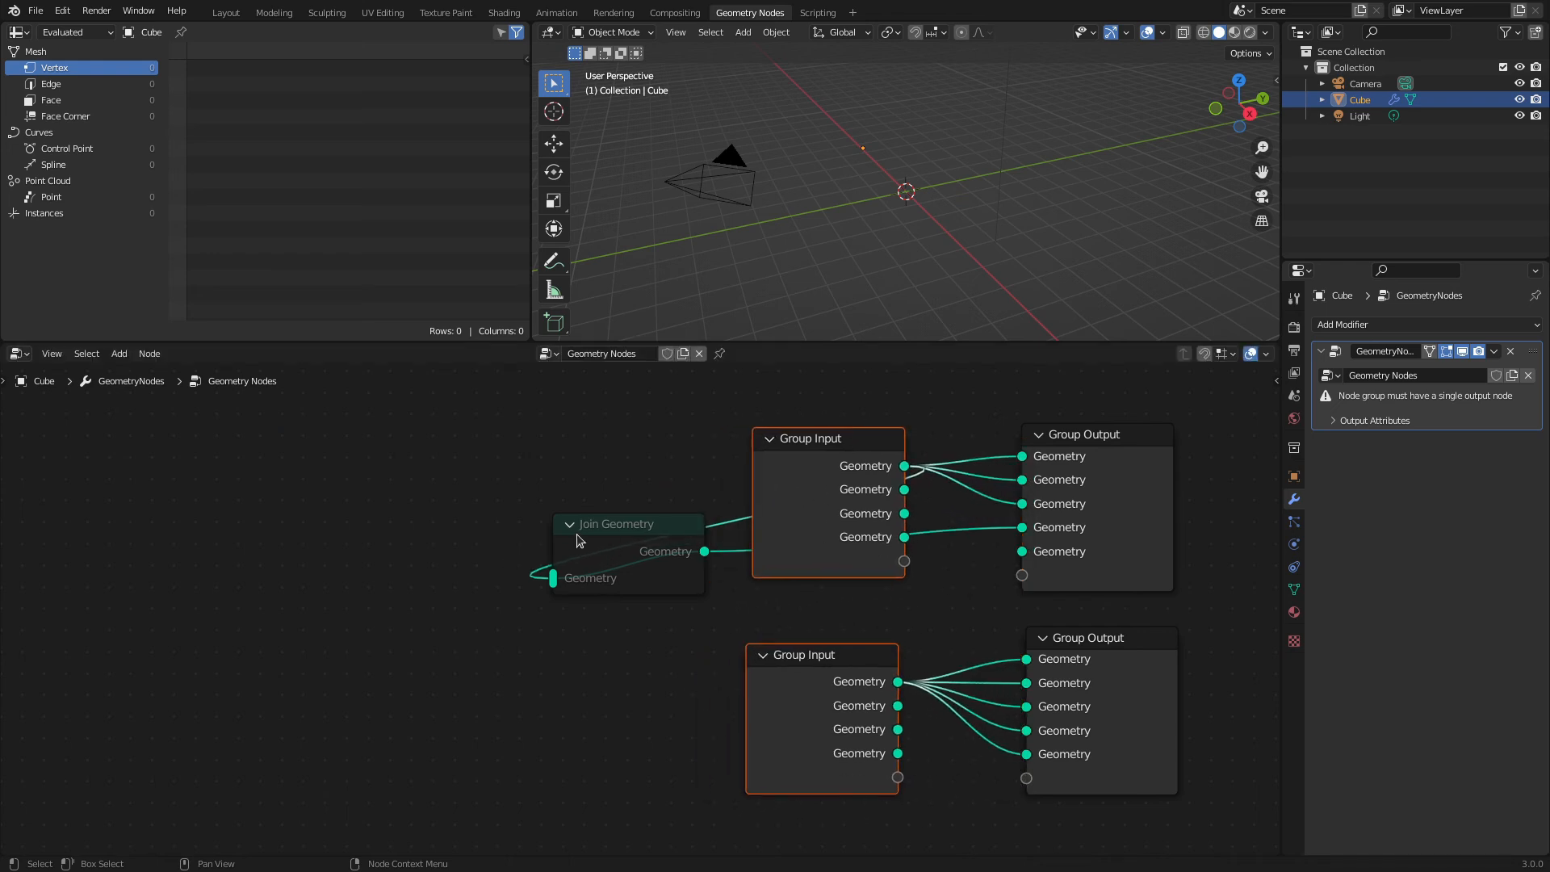
left_click_drag(576, 535, 933, 563)
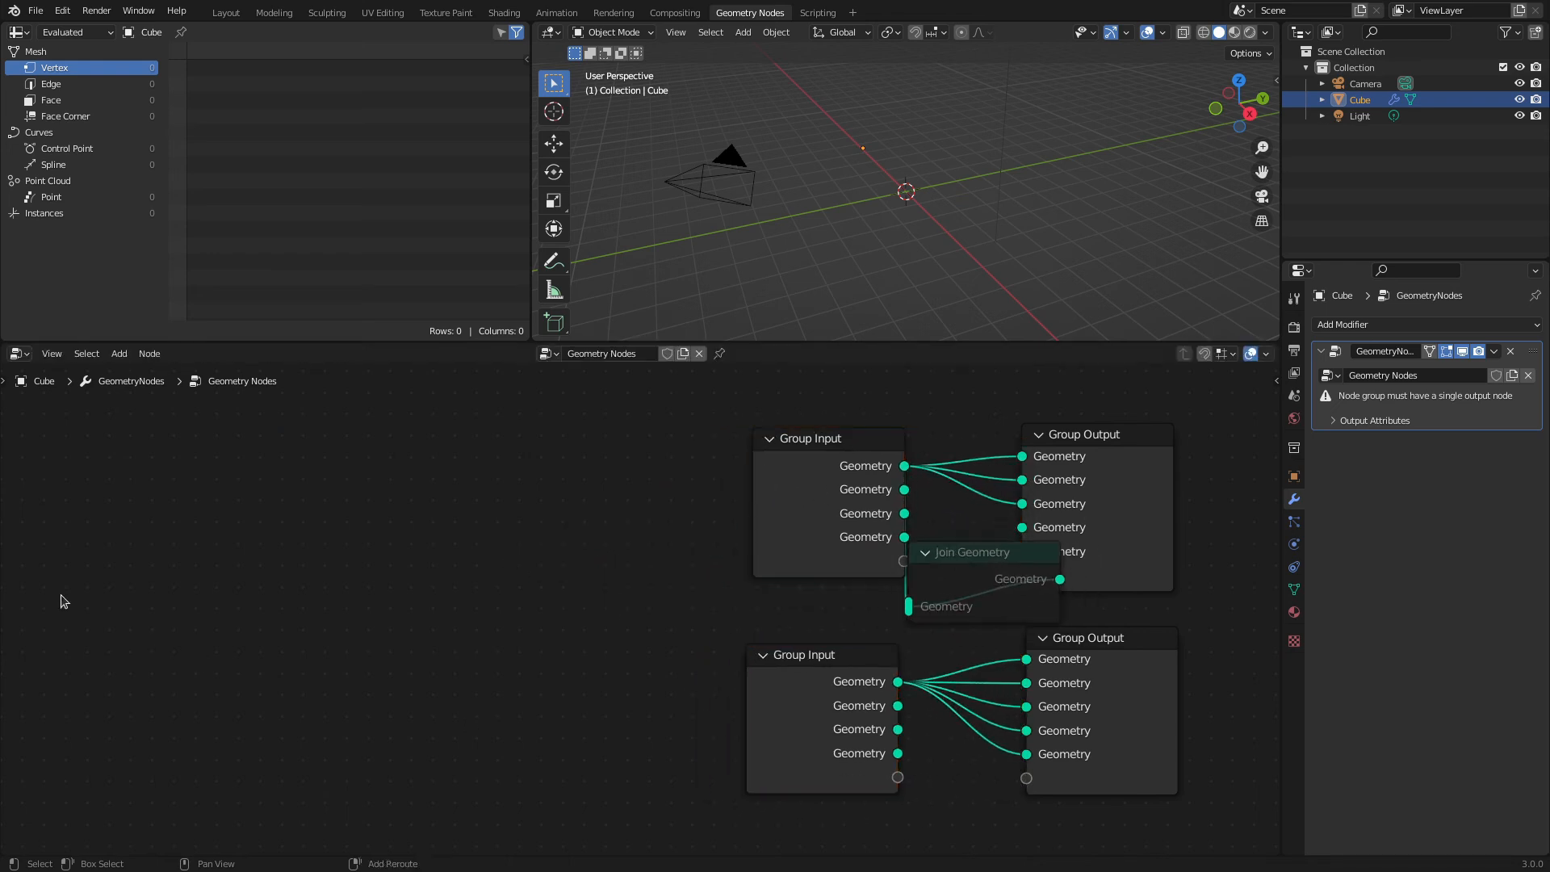
Add a Color input node in the empty area beside the Group Input nodes and toggle off its node options.
key("shift+a")
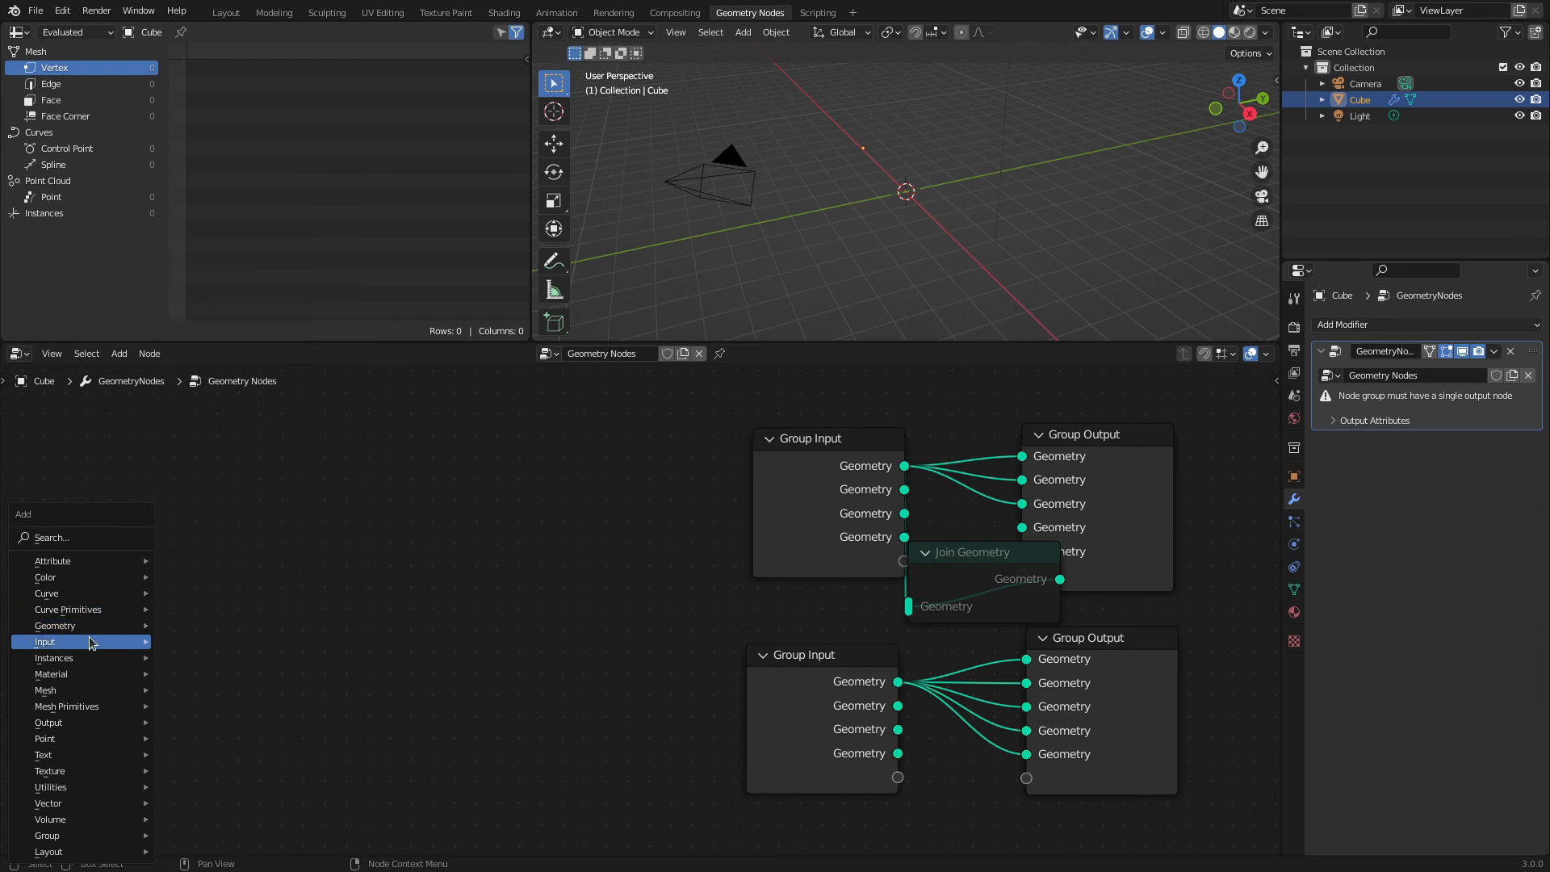
mouse_move(89, 637)
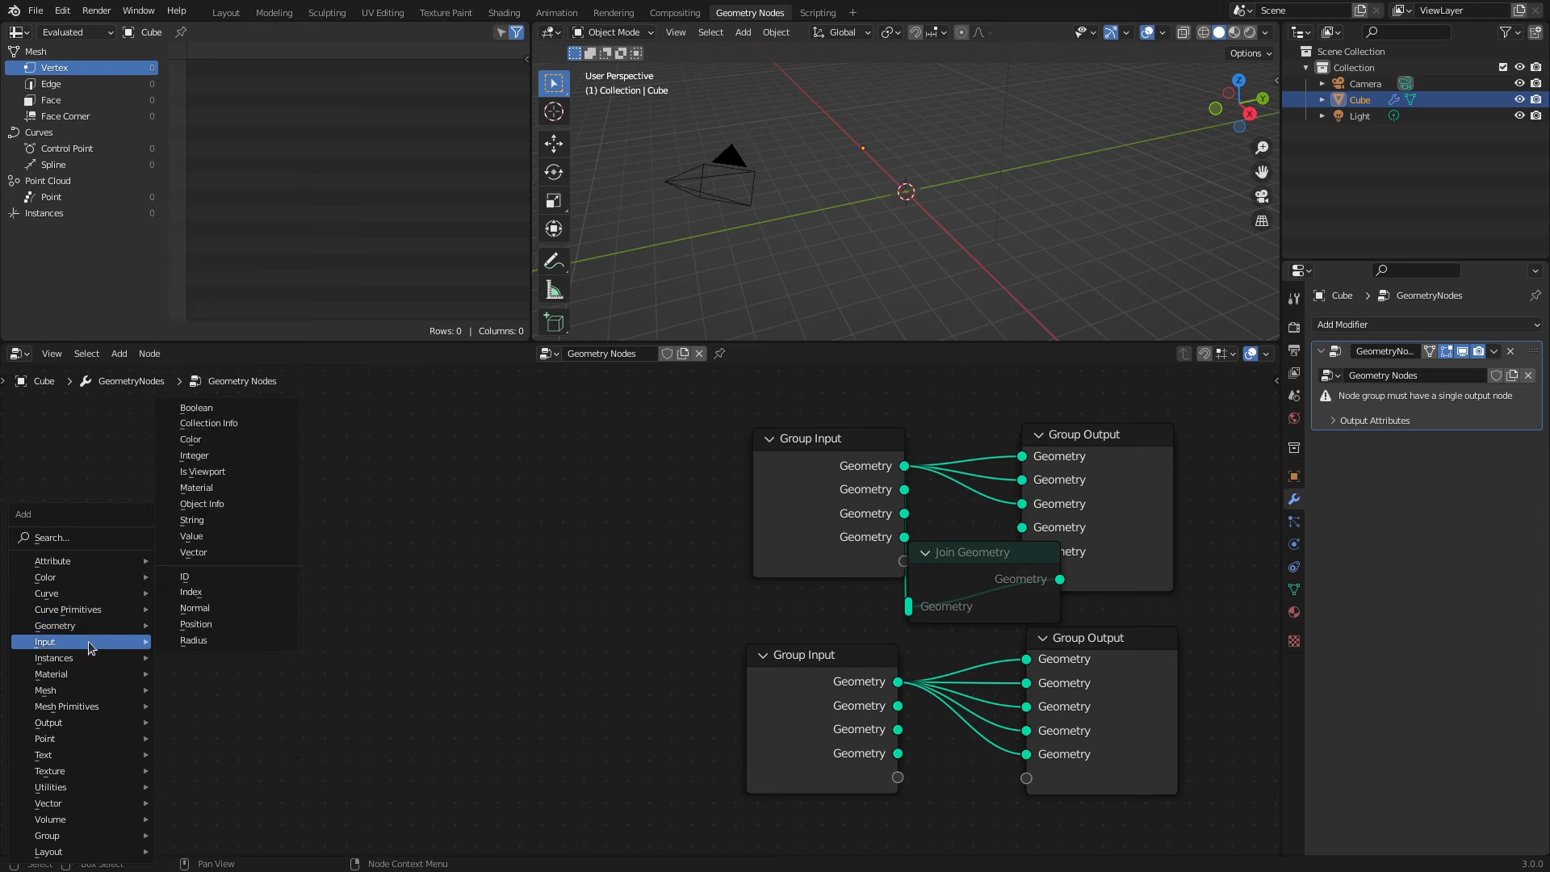
left_click(194, 442)
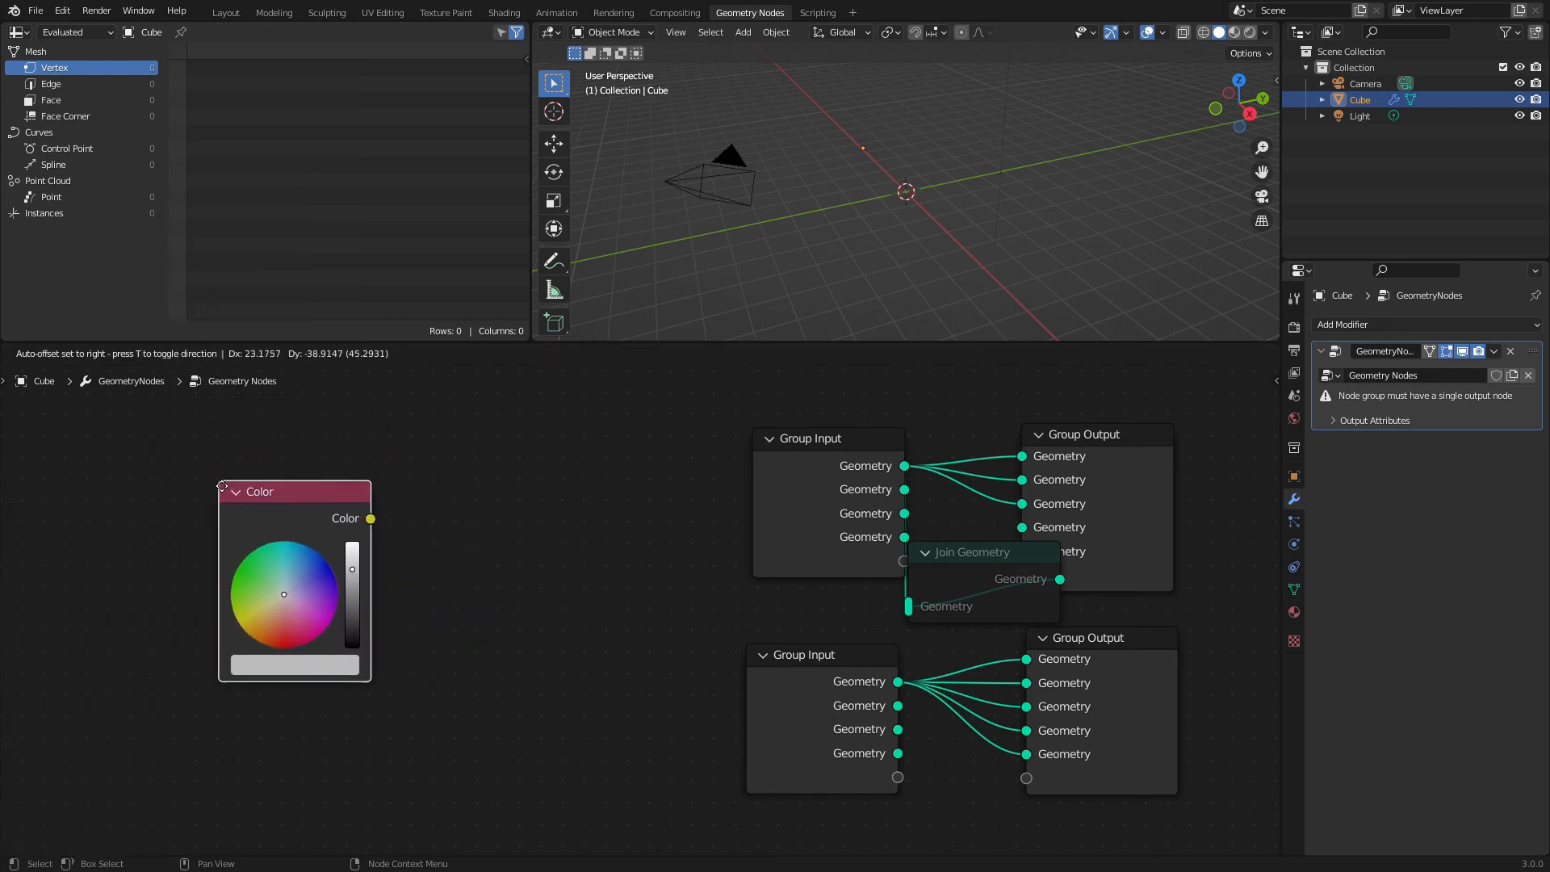
left_click(282, 485)
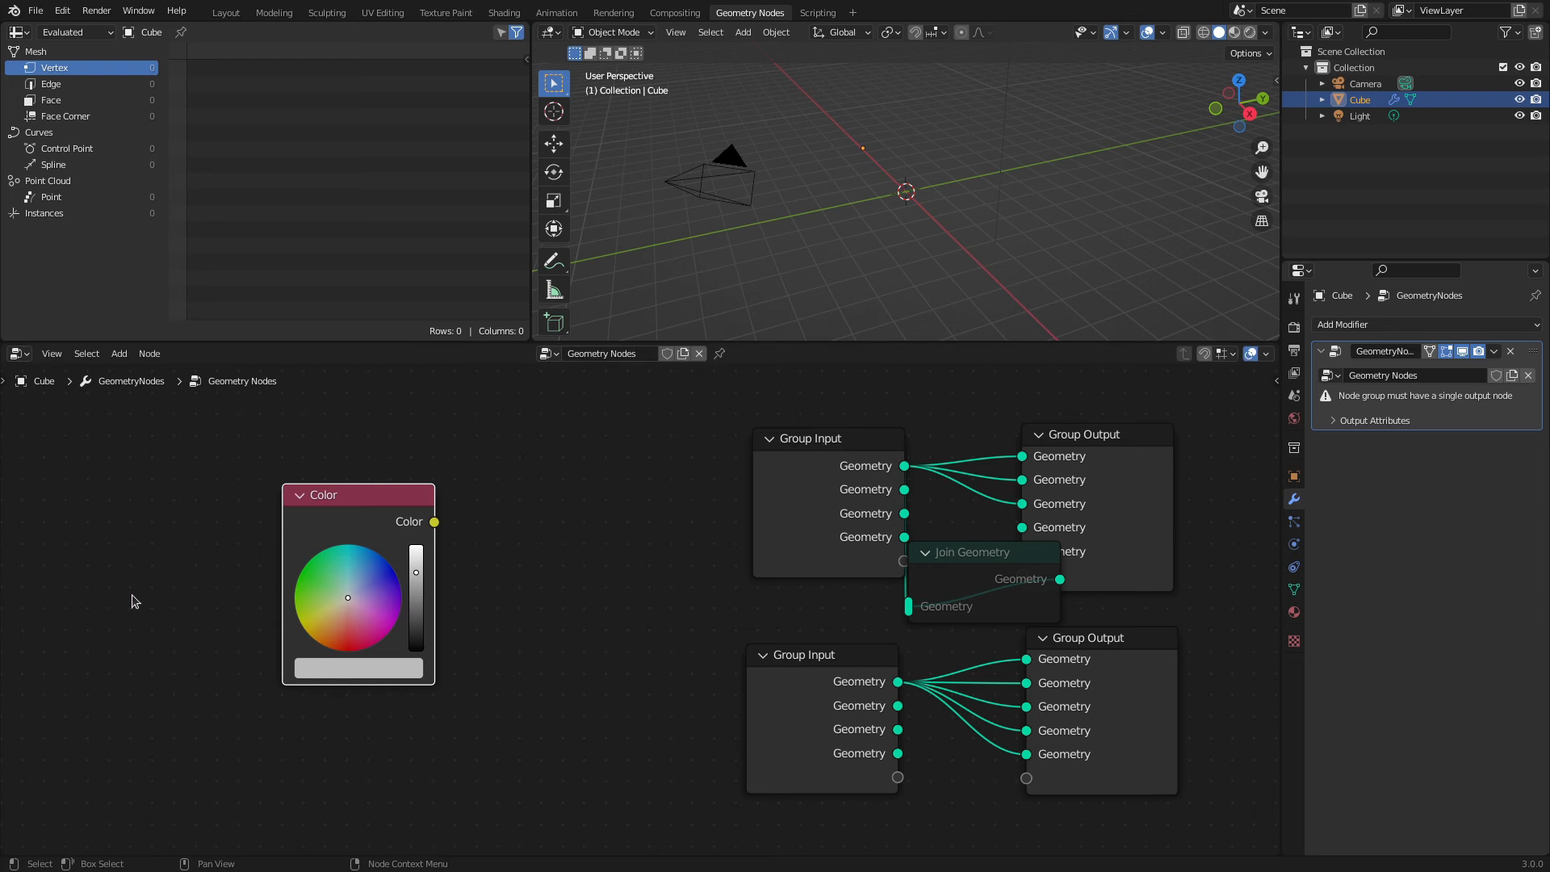
left_click(151, 356)
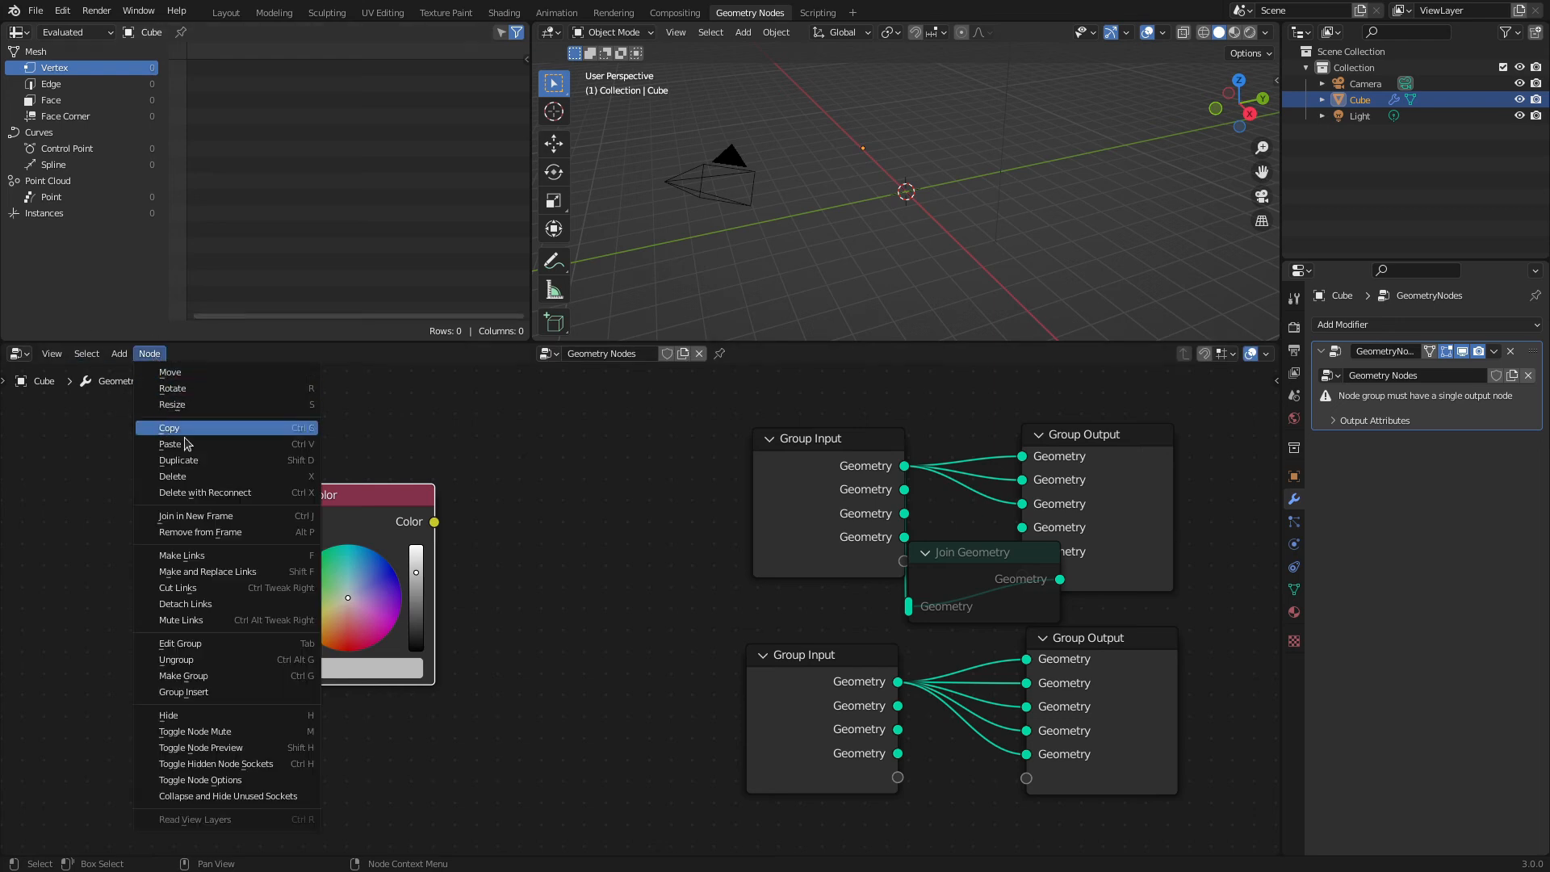
left_click(233, 781)
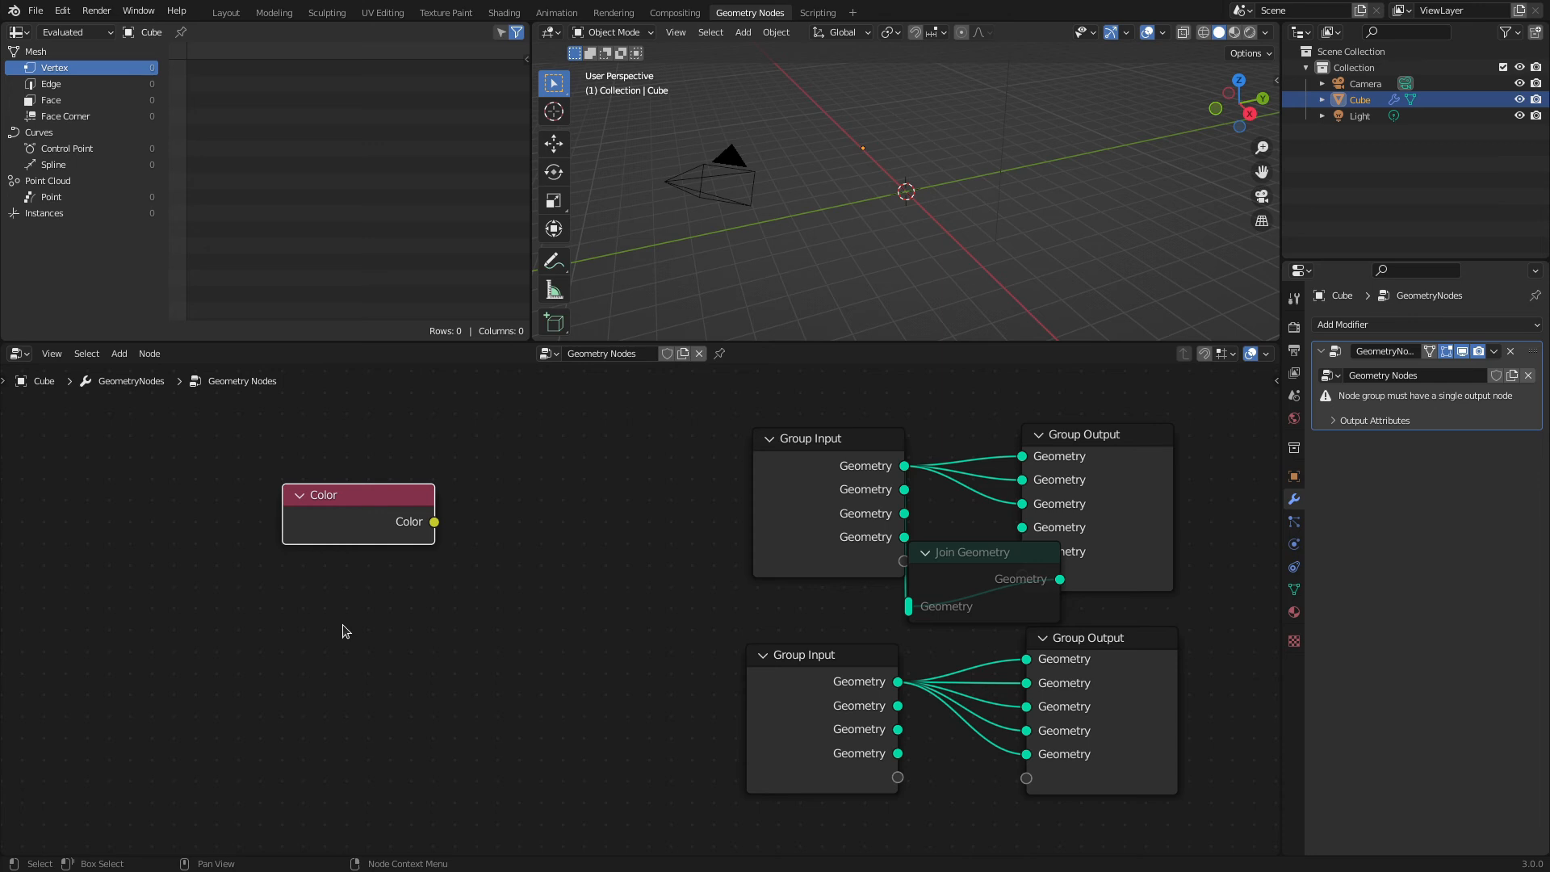
Select all nodes, collapse them with their unused sockets hidden, and restore them to expanded with all sockets shown.
left_click(151, 354)
left_click_drag(1227, 781, 292, 405)
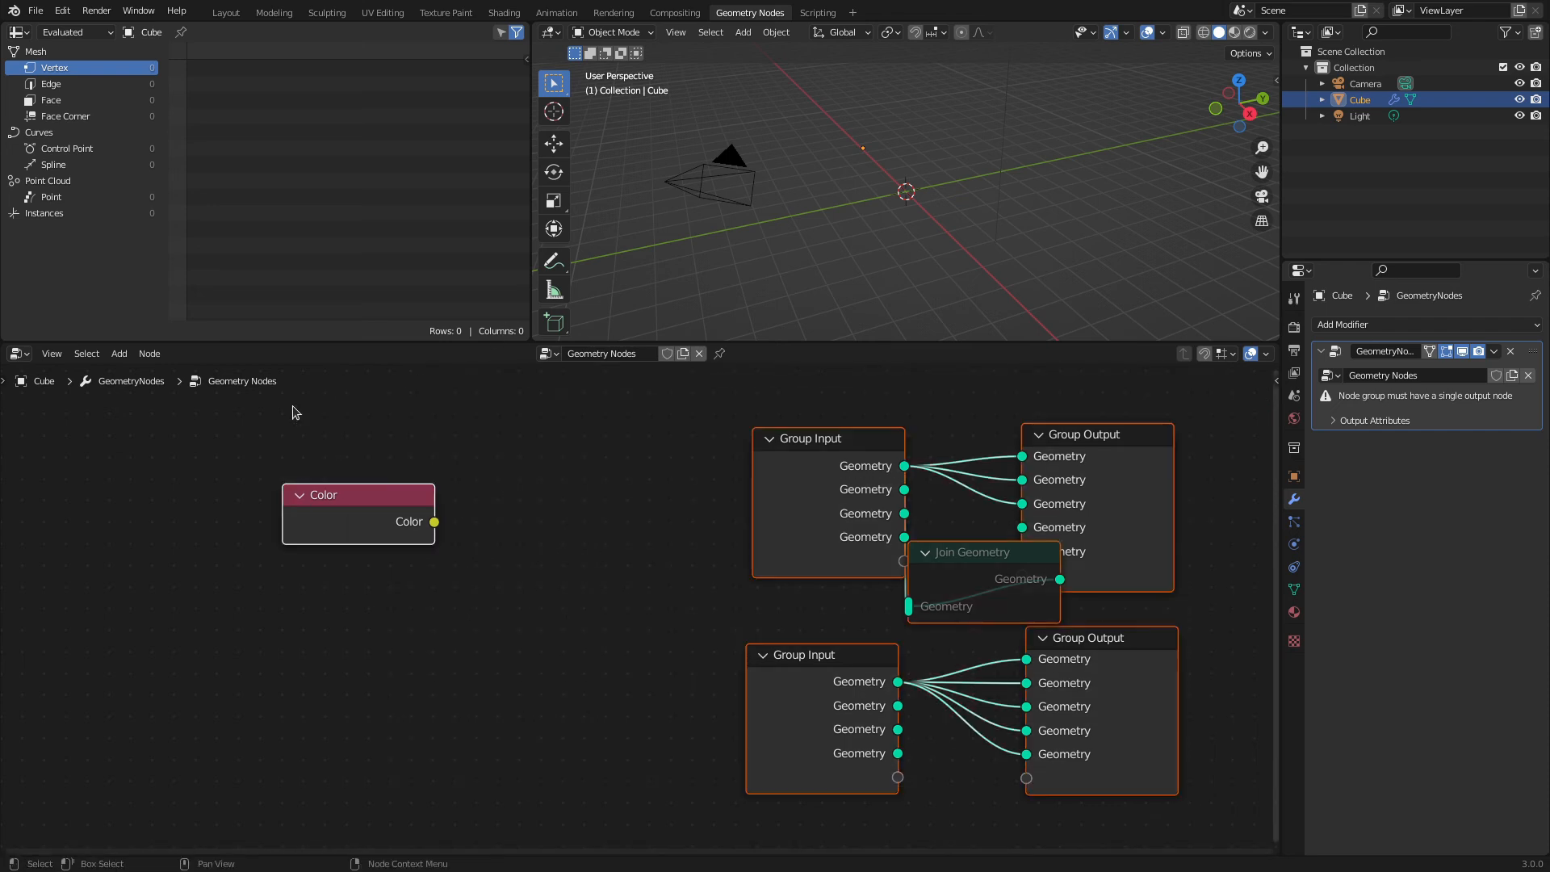
left_click(147, 354)
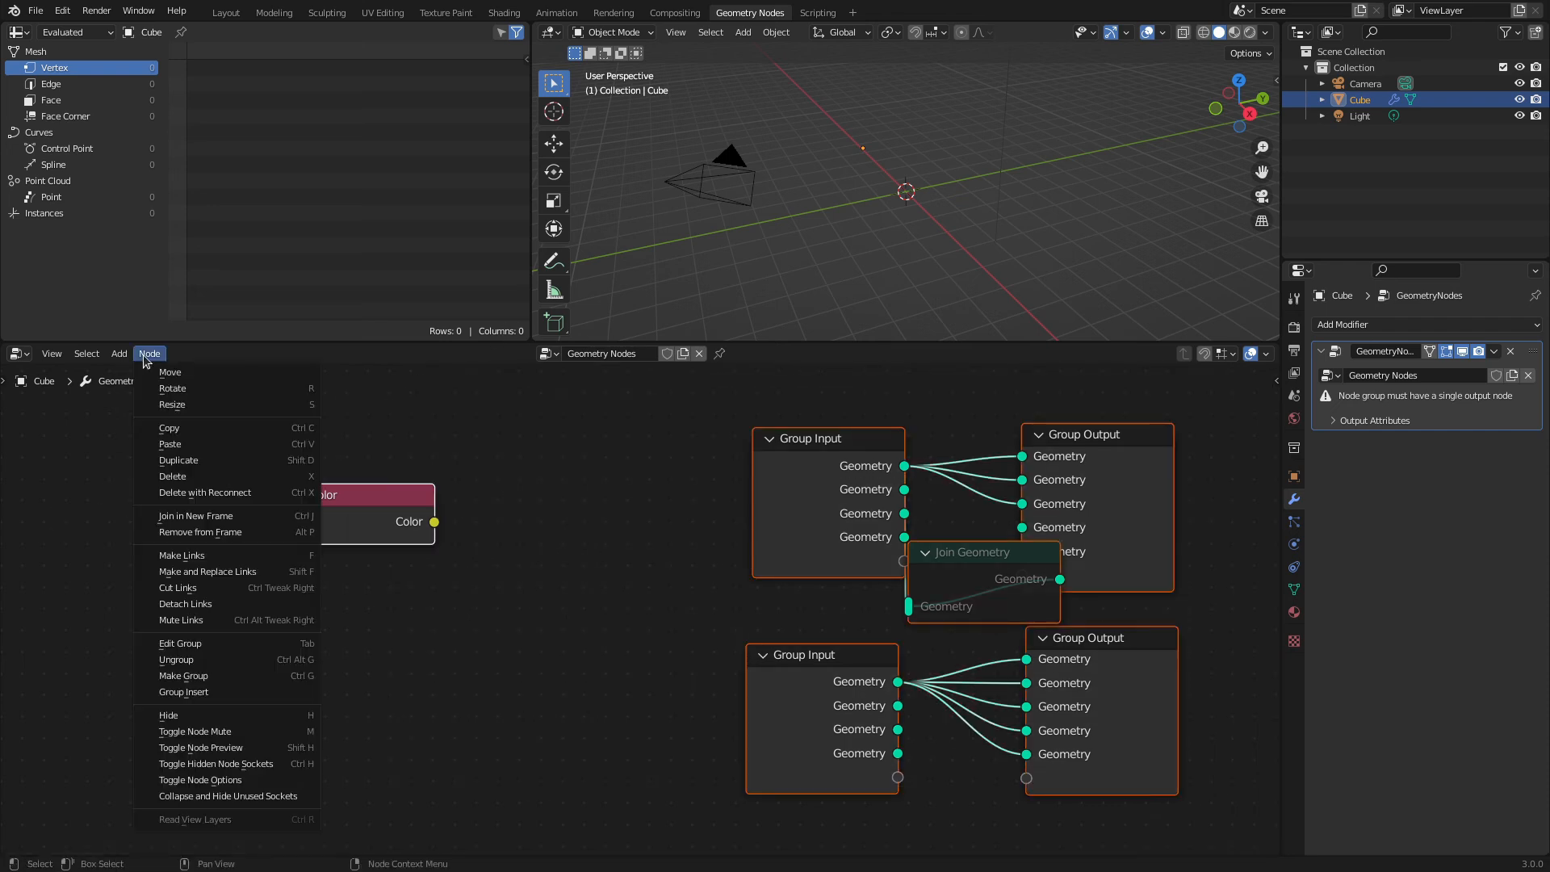
left_click(256, 797)
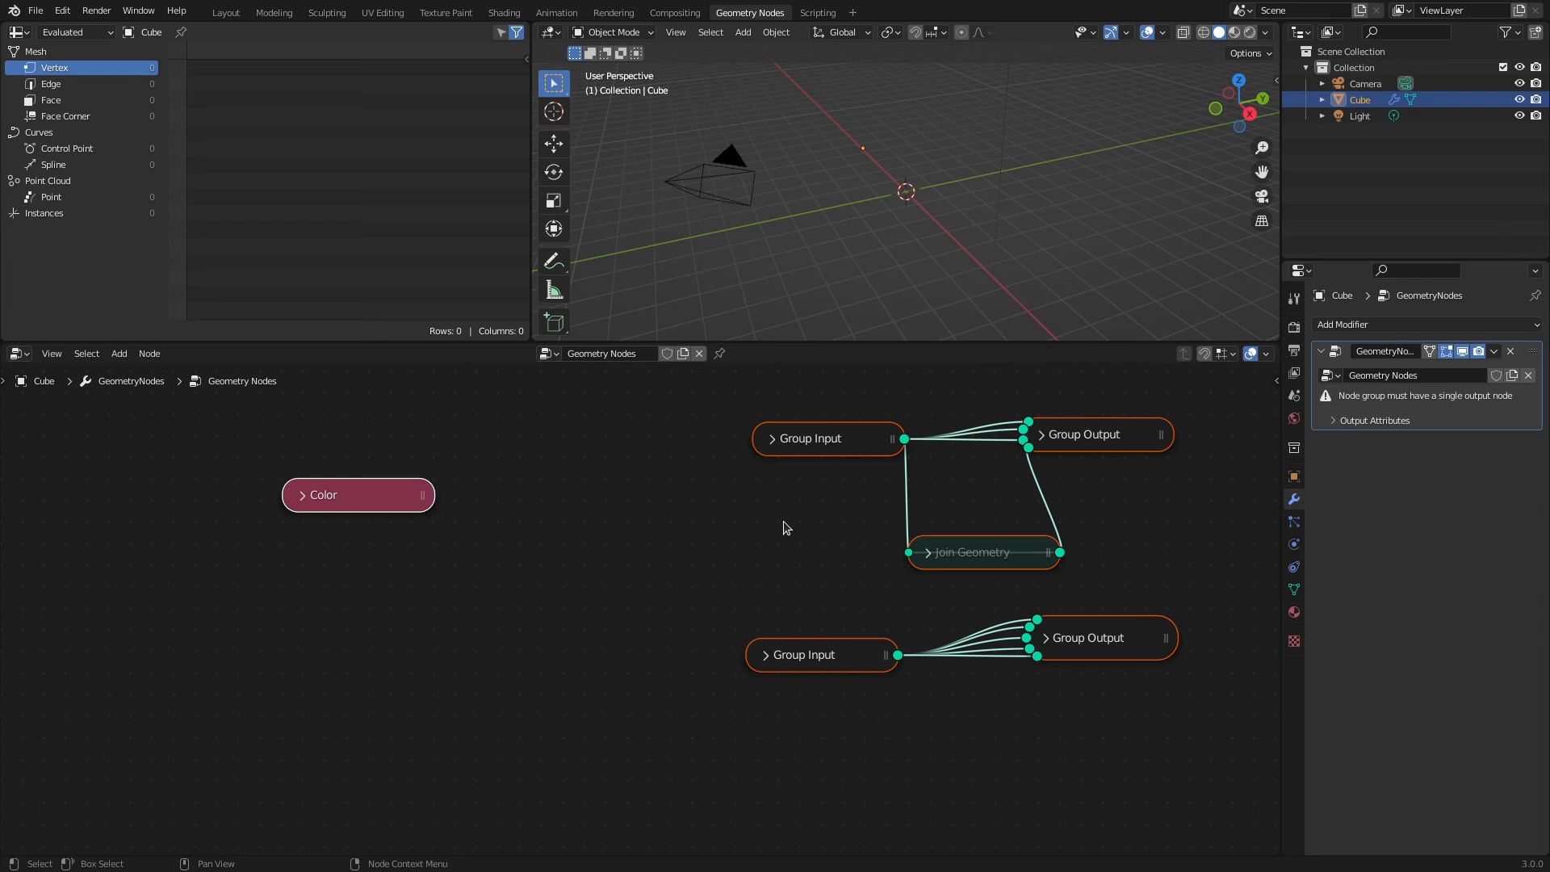
key("h")
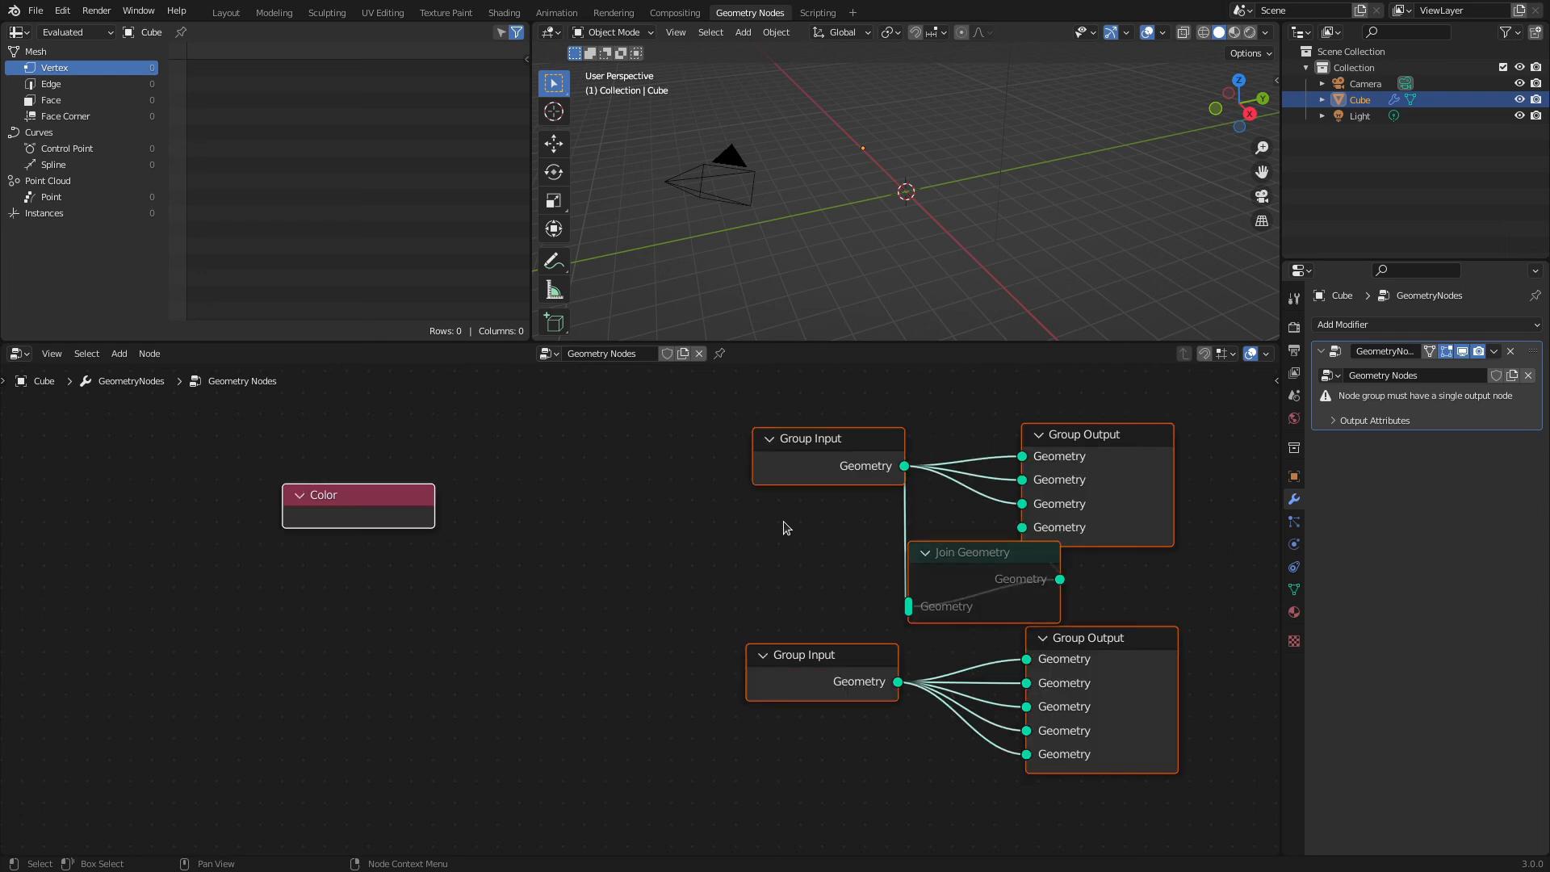
key("ctrl+h")
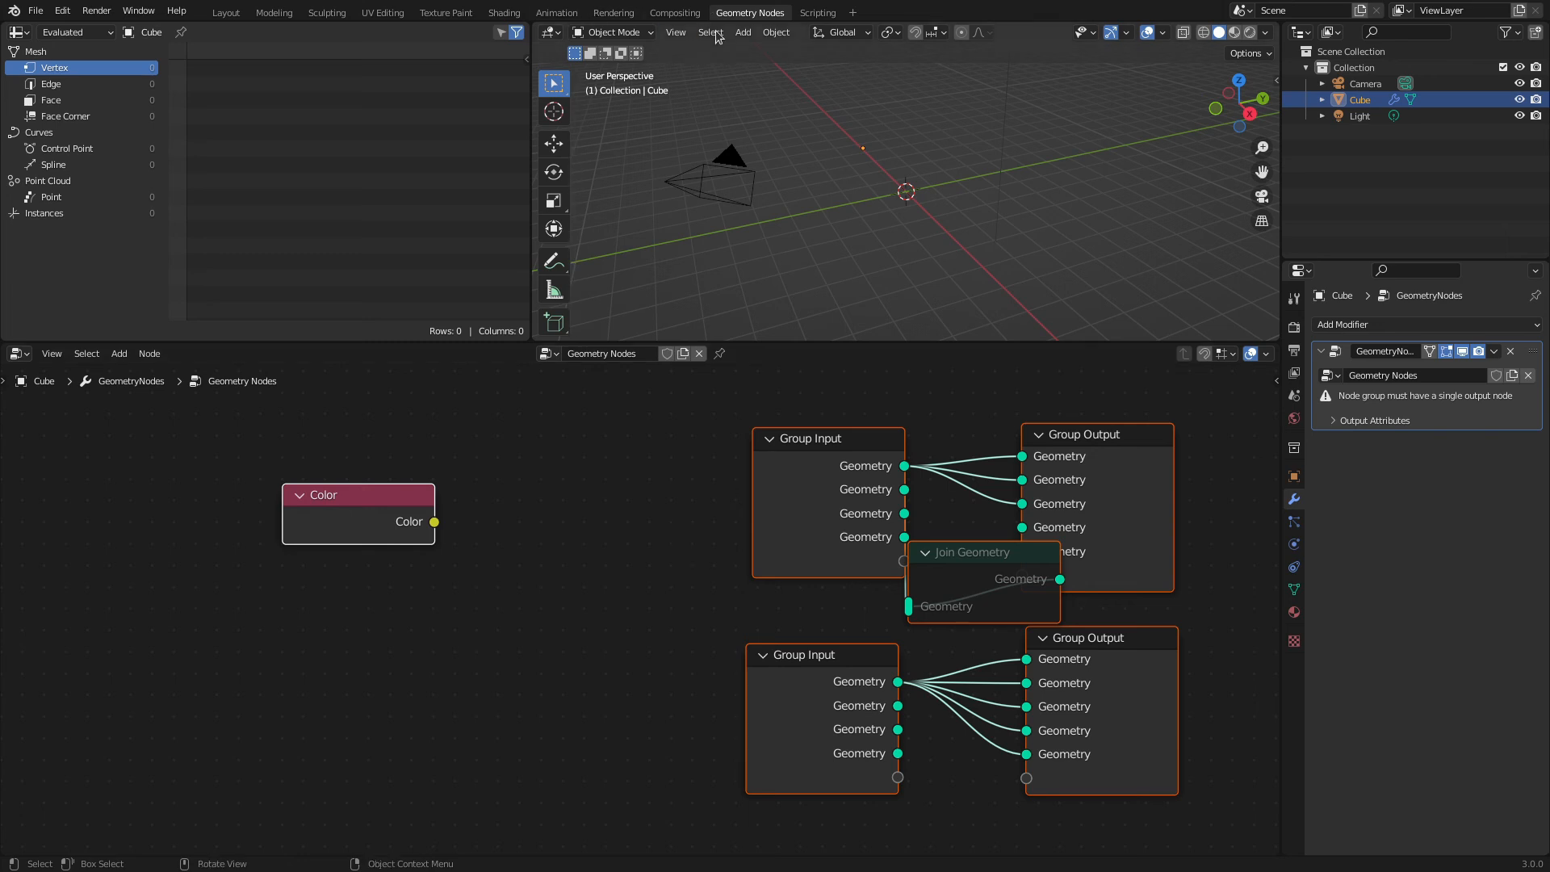
Switch to the Compositing workspace and enable Use Nodes for the scene.
left_click(675, 13)
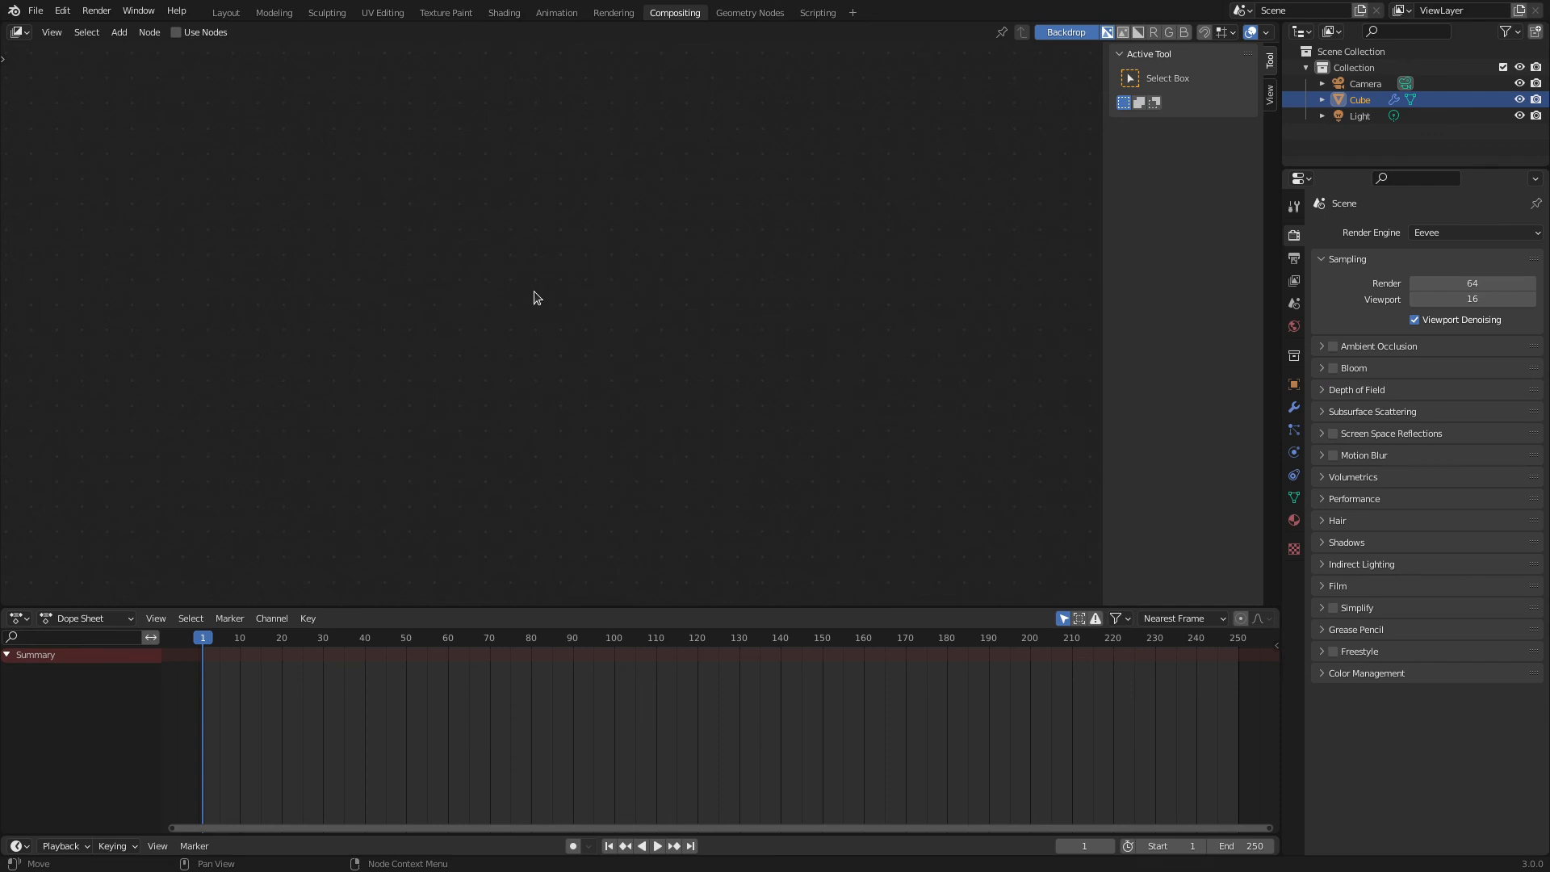
key("shift+a")
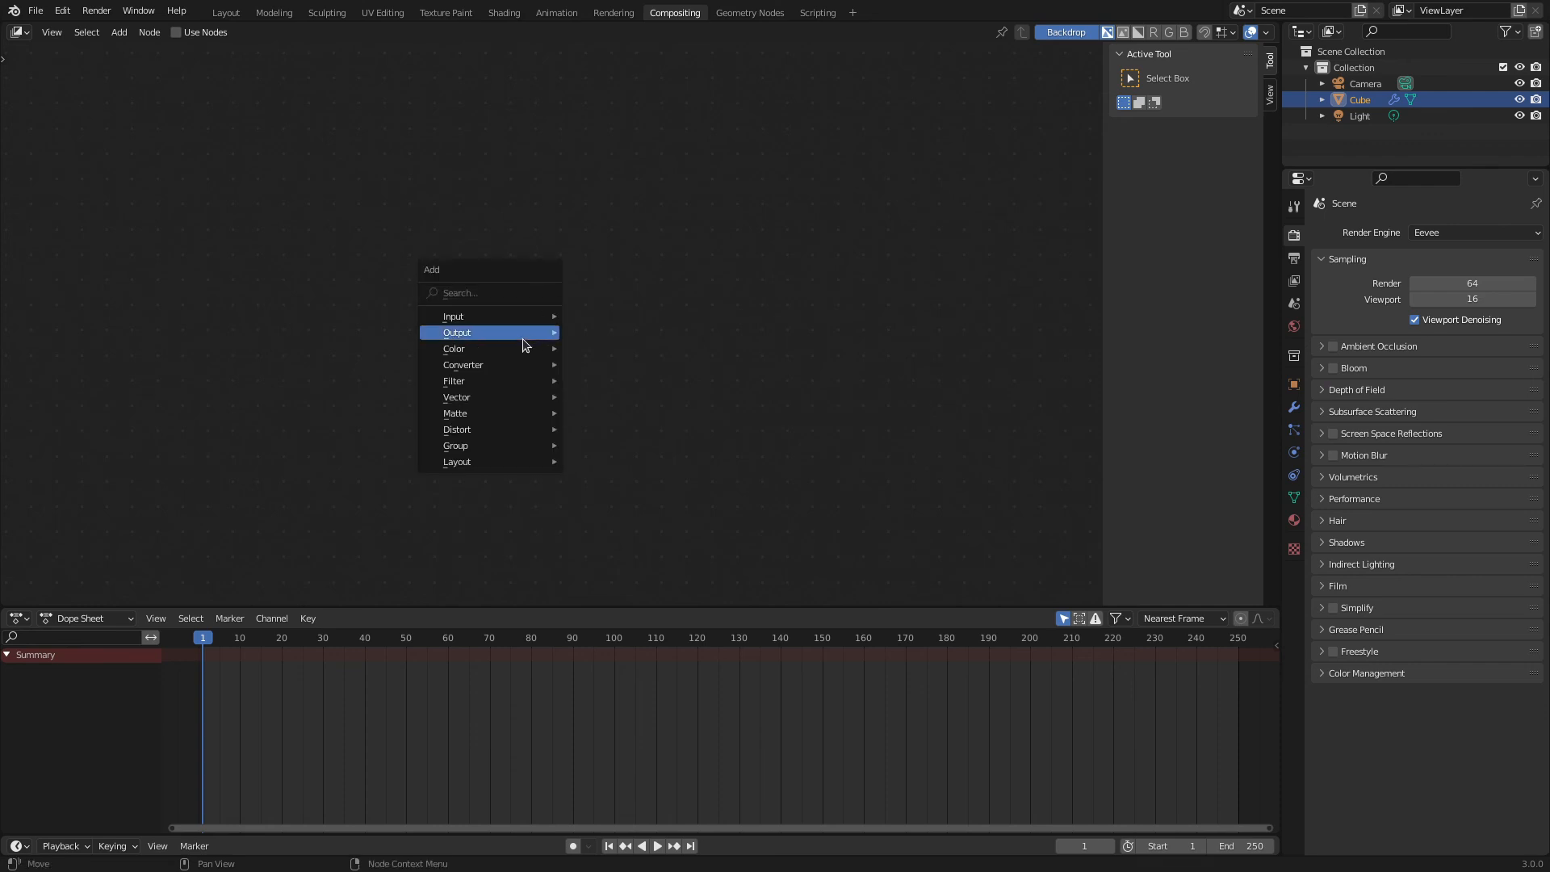
mouse_move(523, 339)
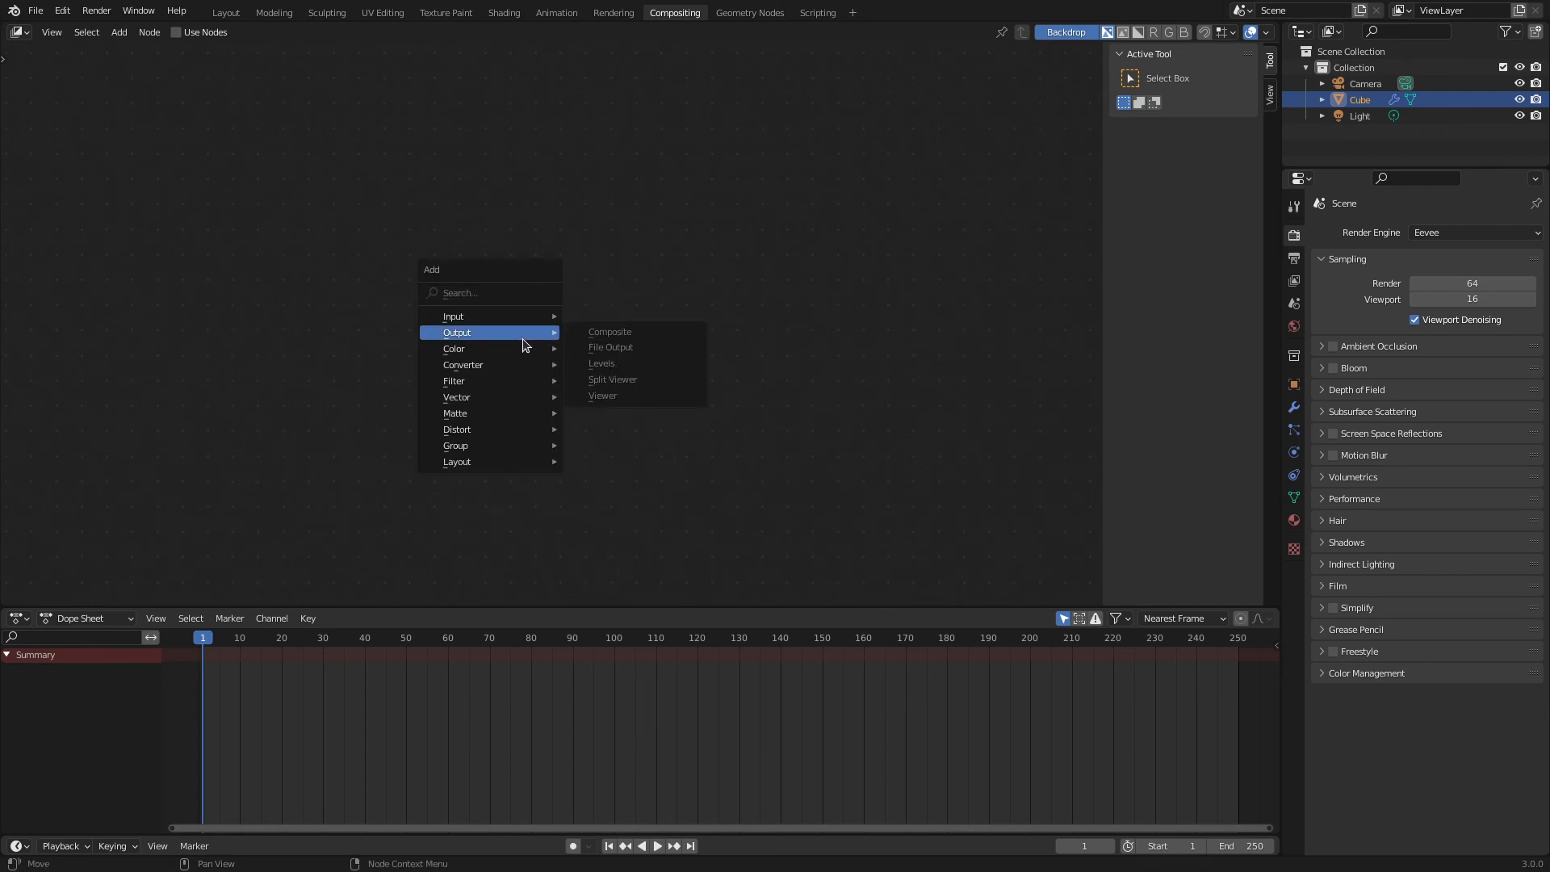
left_click(176, 32)
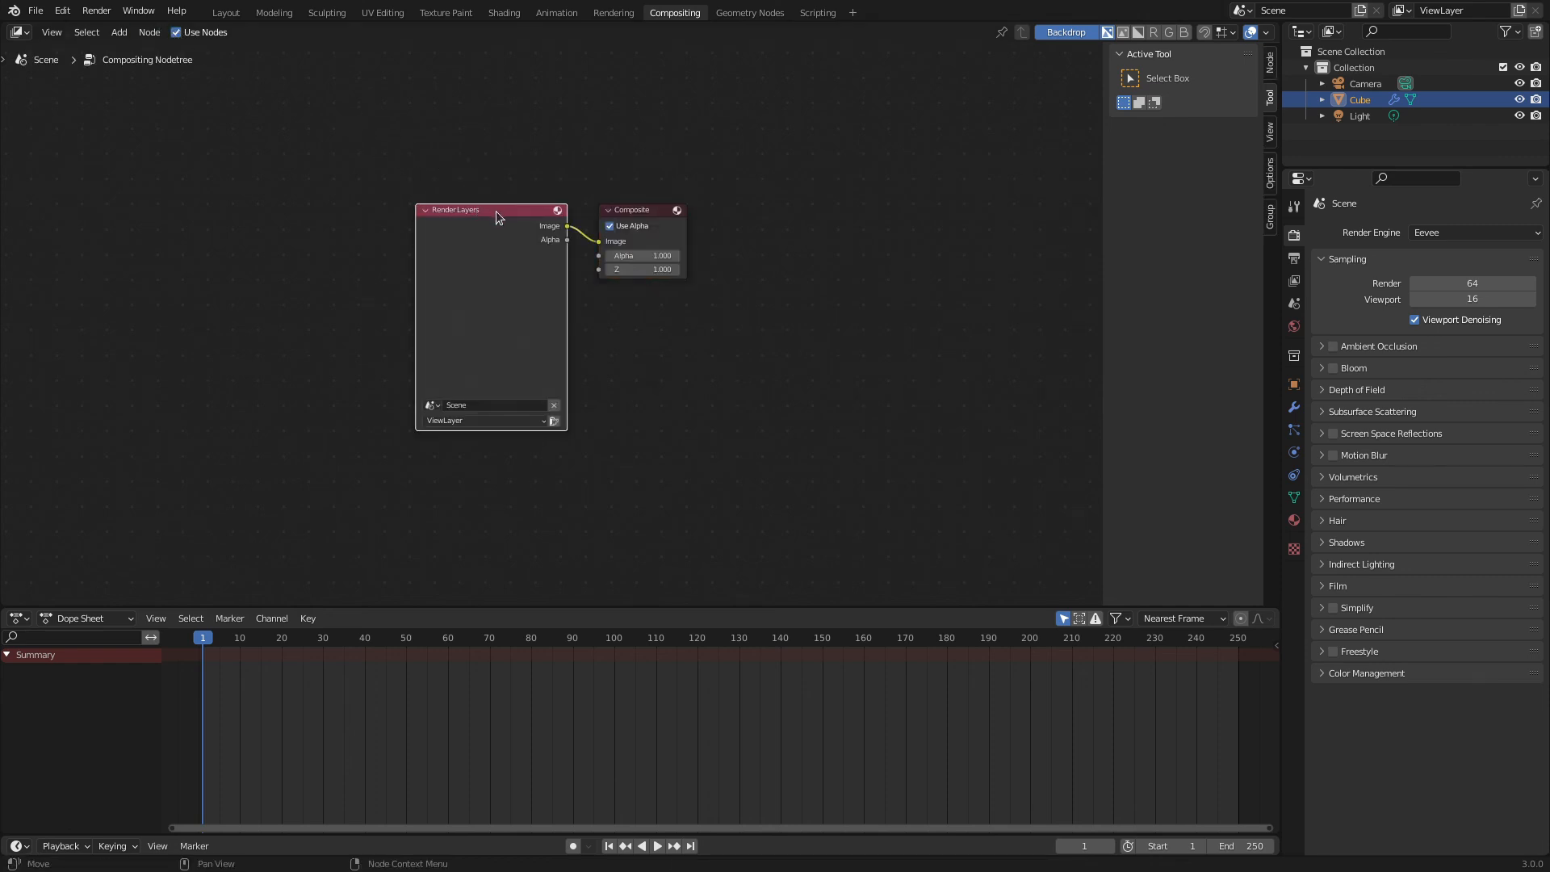
Move the Render Layers and Composite nodes apart and delete the Render Layers node.
left_click_drag(496, 211, 396, 150)
left_click_drag(636, 210, 743, 203)
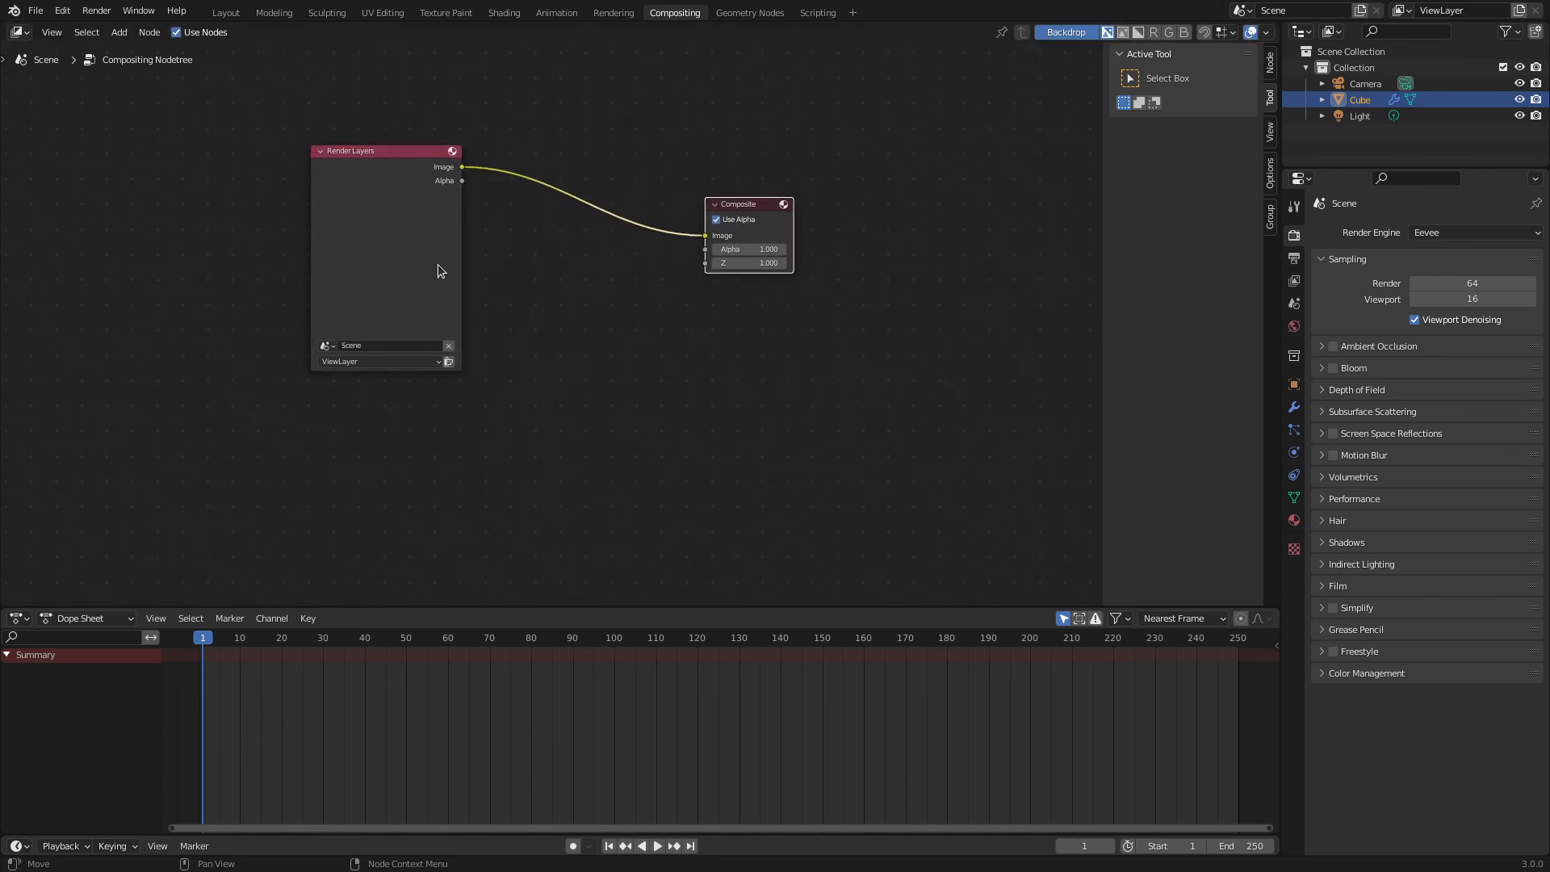
scroll(347, 307, "up", 5, "ctrl")
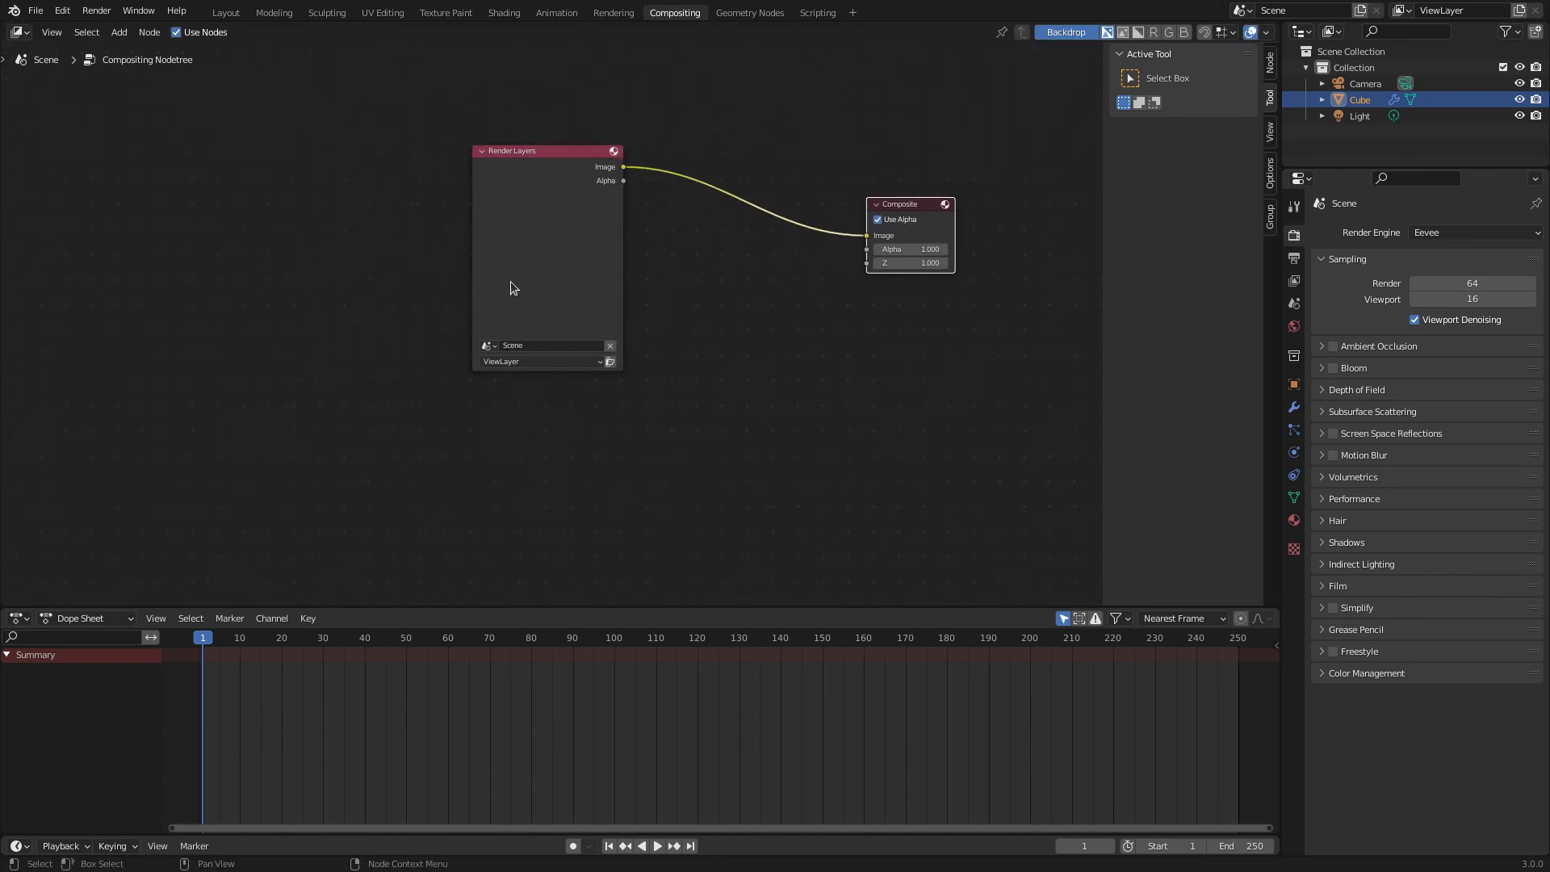
scroll(510, 283, "down", 7)
scroll(630, 268, "up", 9)
scroll(661, 230, "up", 5)
middle_click_drag(678, 194, 445, 249)
left_click(416, 429)
key("x")
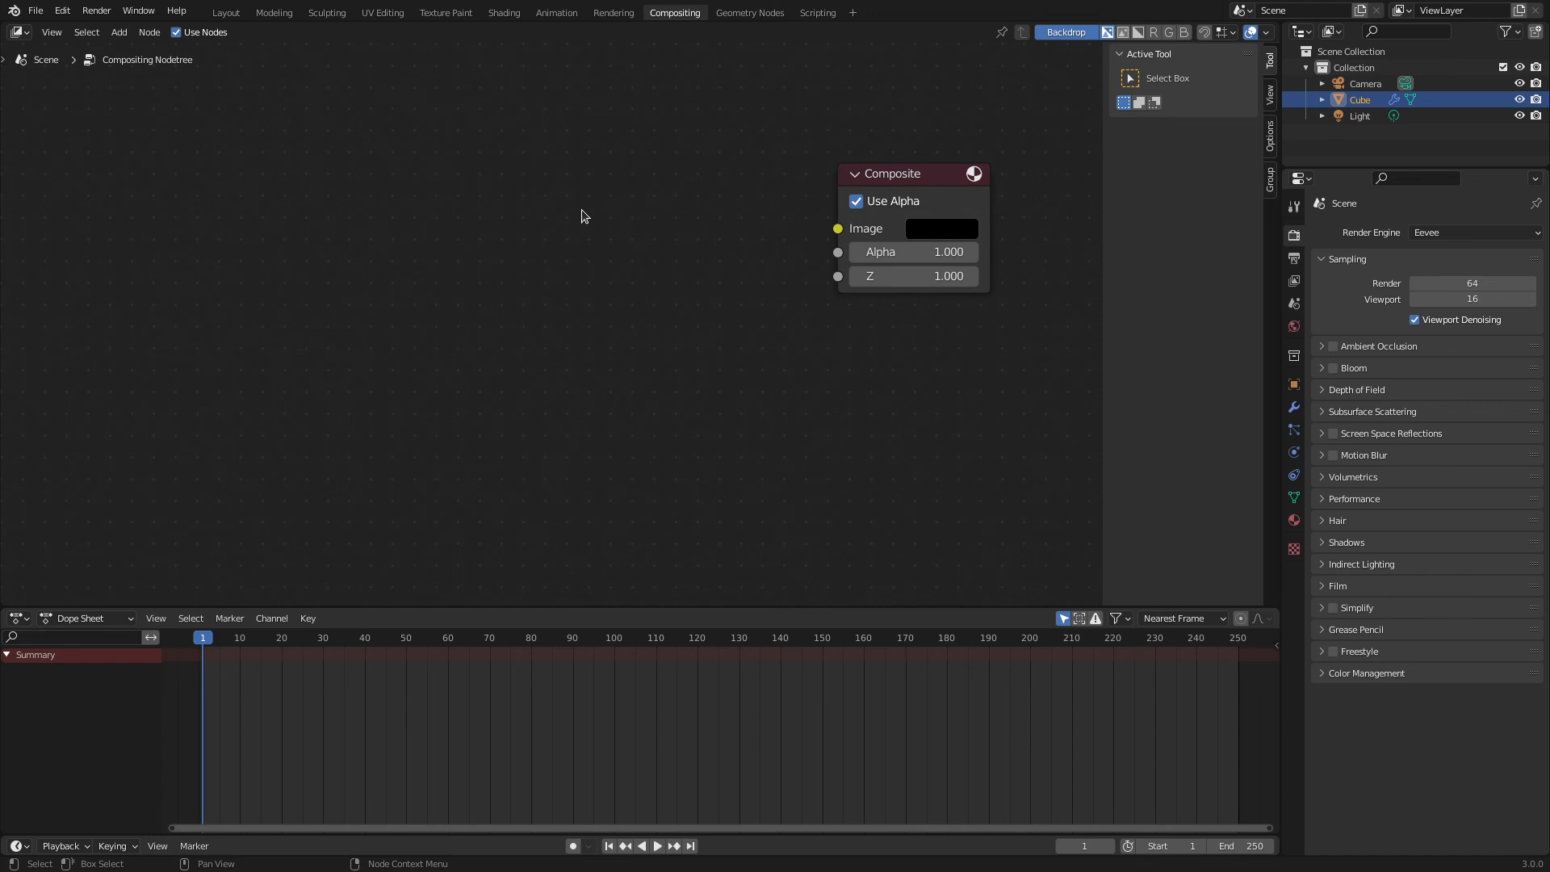
Add an Image input node in the space before the Composite node.
key("shift+a")
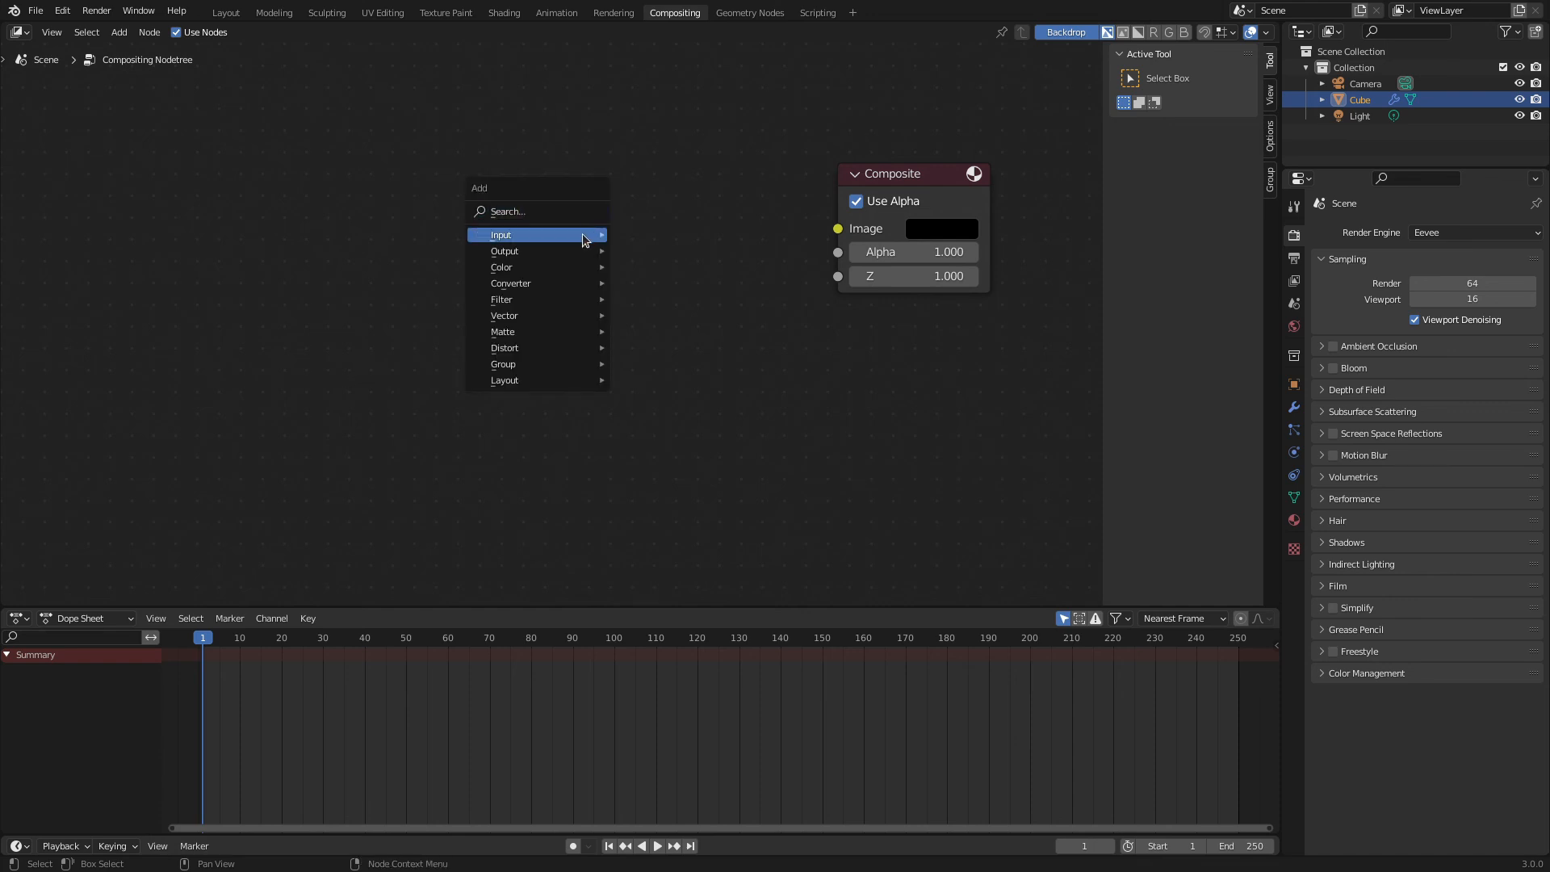
mouse_move(585, 235)
left_click(651, 251)
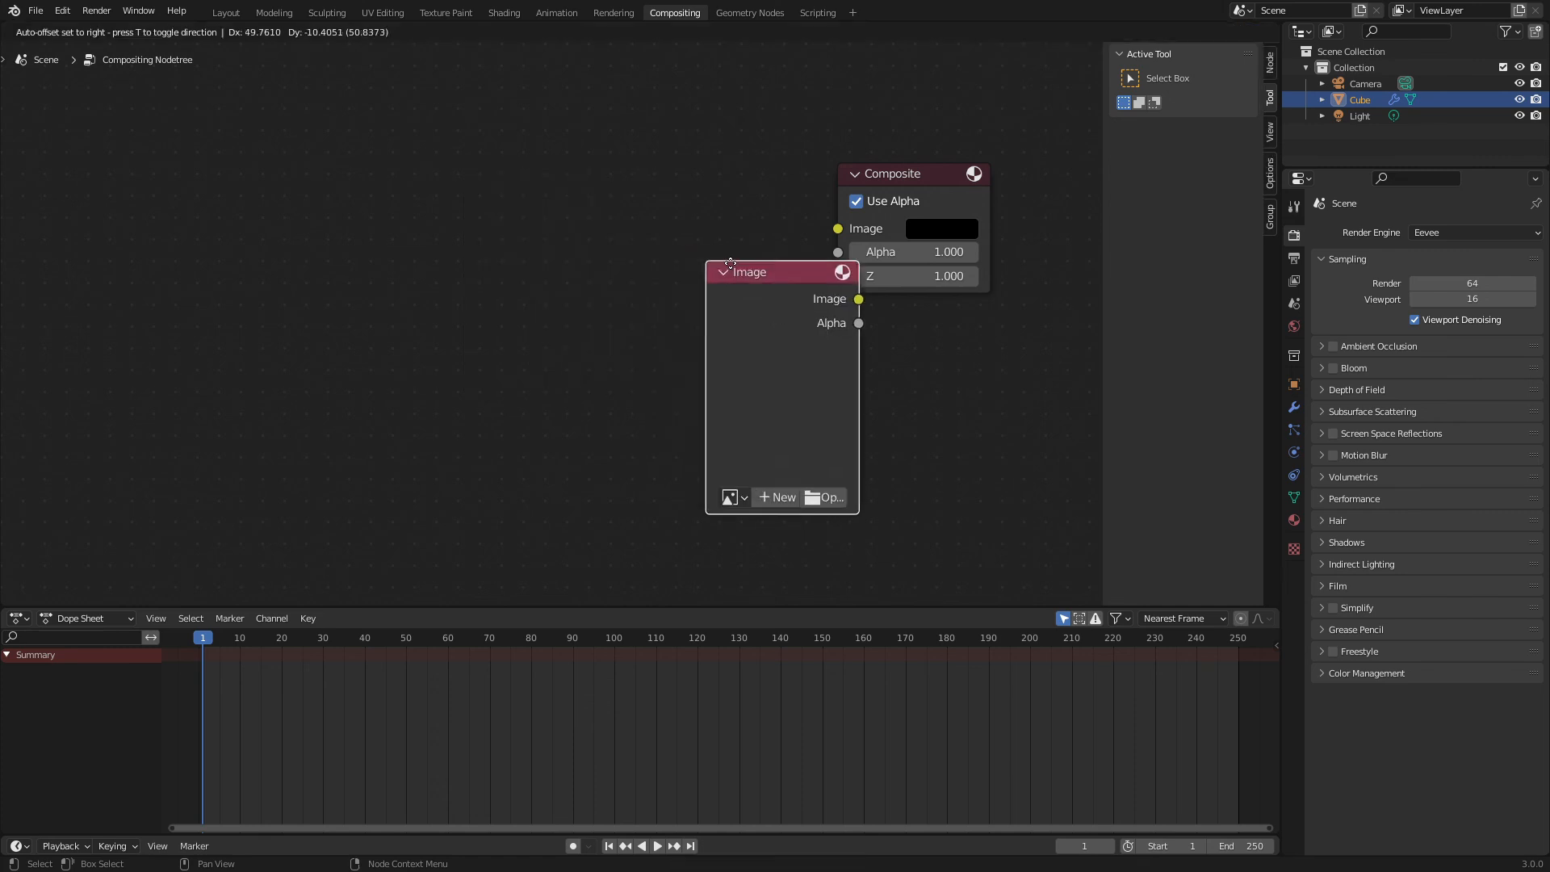
left_click(546, 367)
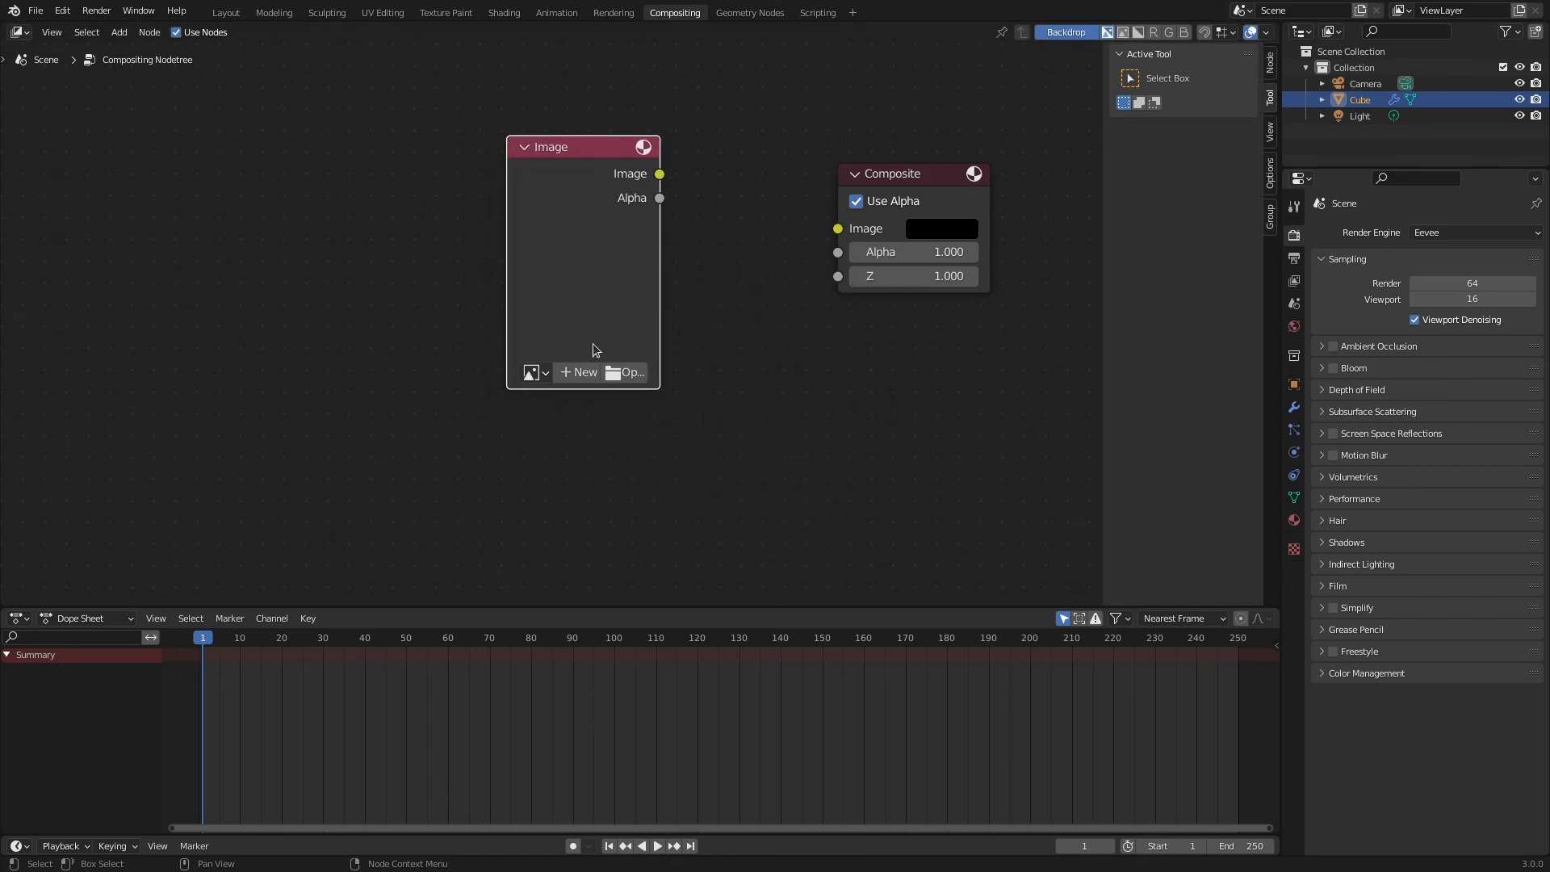
Load intense mikey.jpg from the Downloads/Images folder into the Image node.
left_click(626, 372)
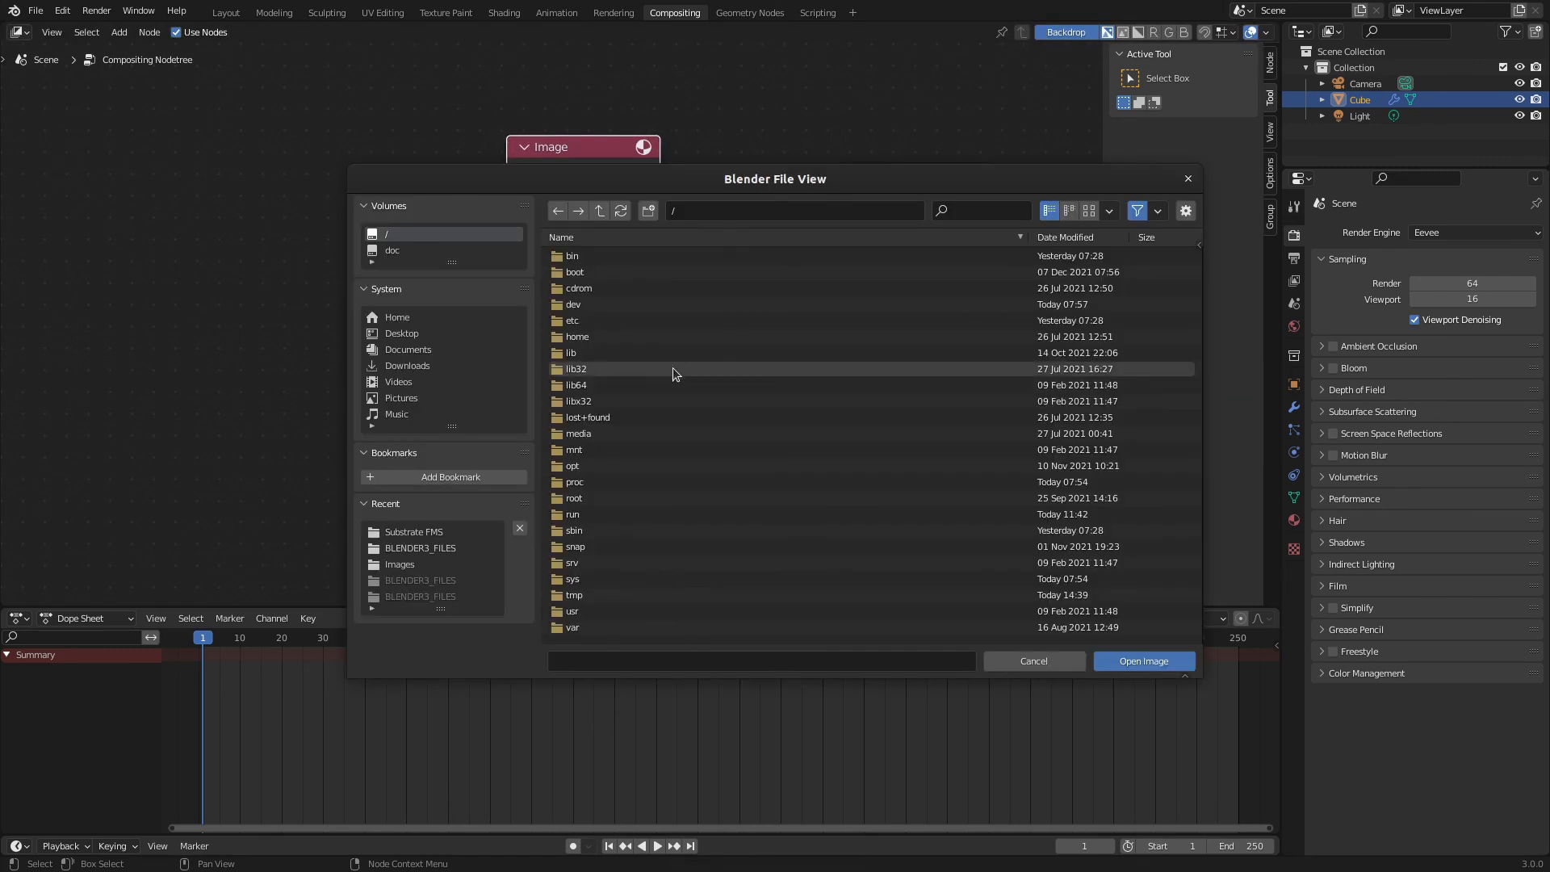
left_click(409, 365)
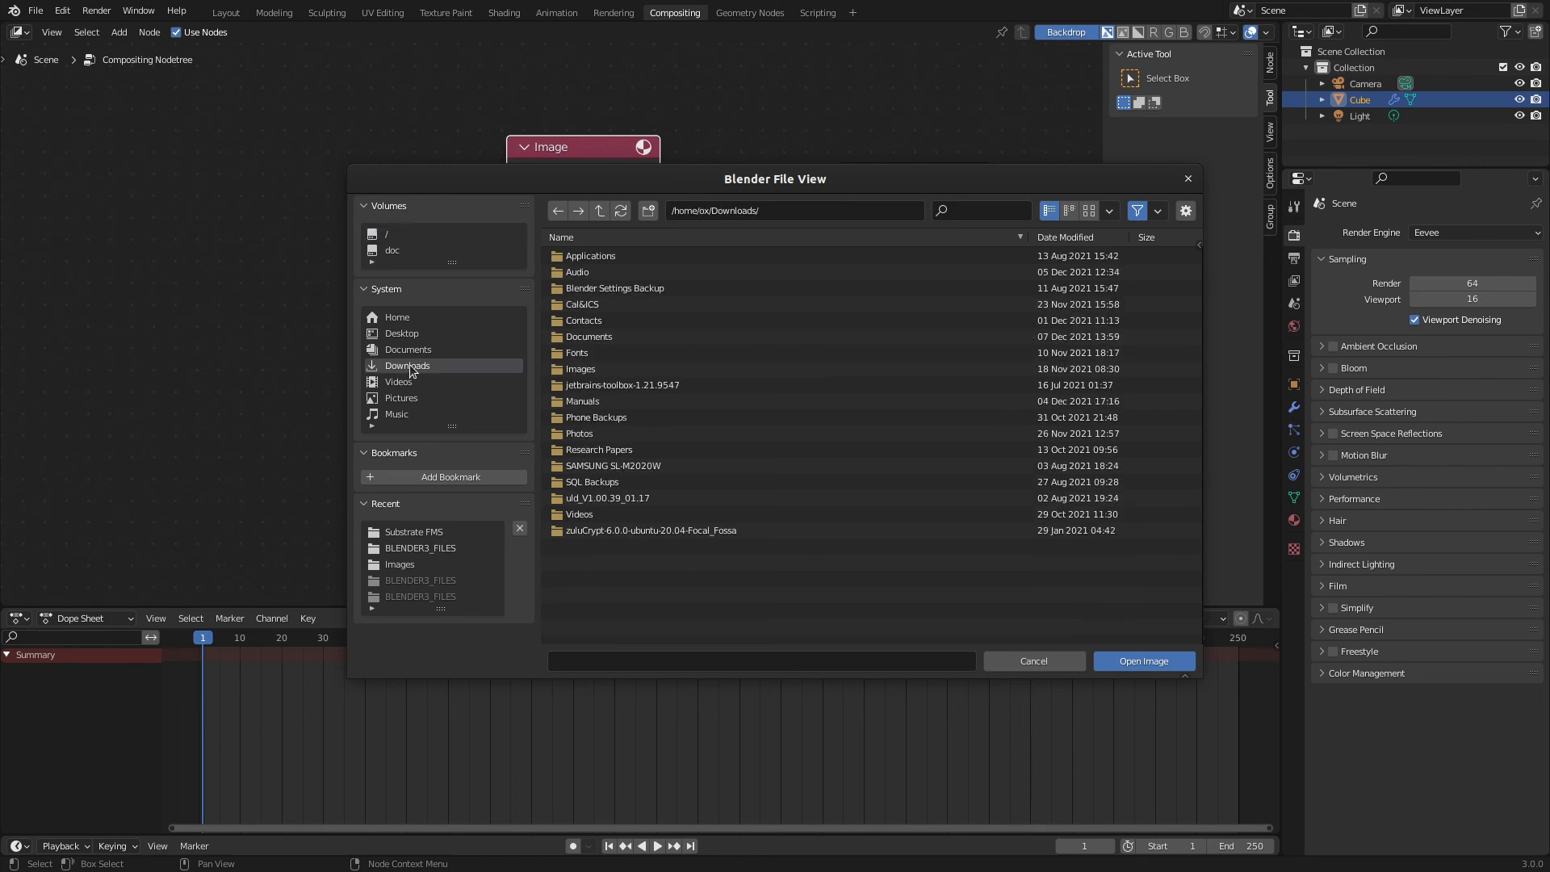
left_click(583, 369)
double_click(583, 369)
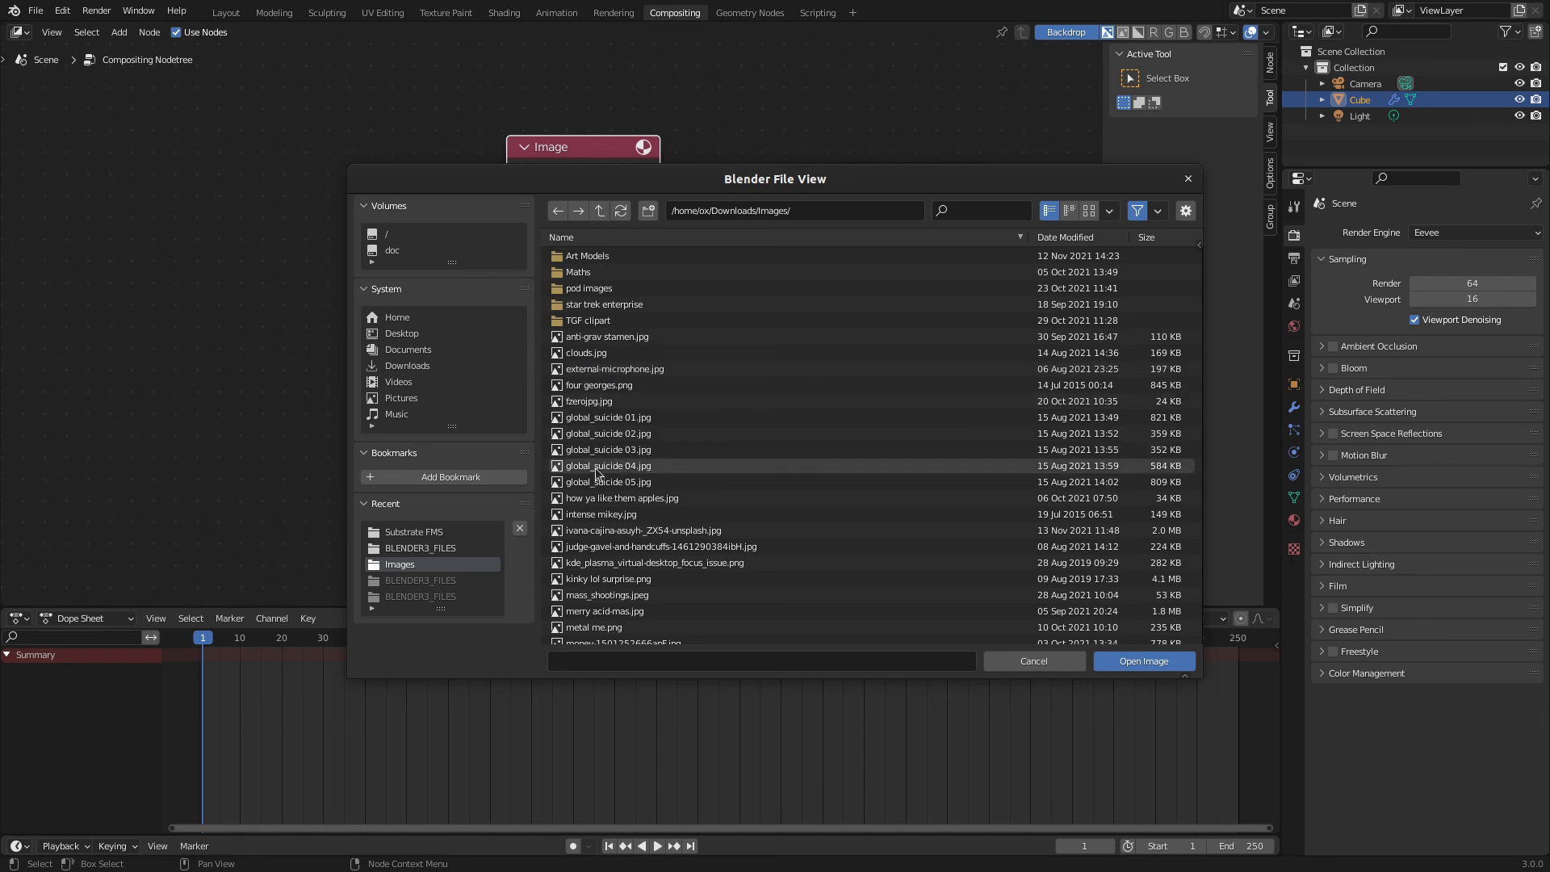
double_click(601, 517)
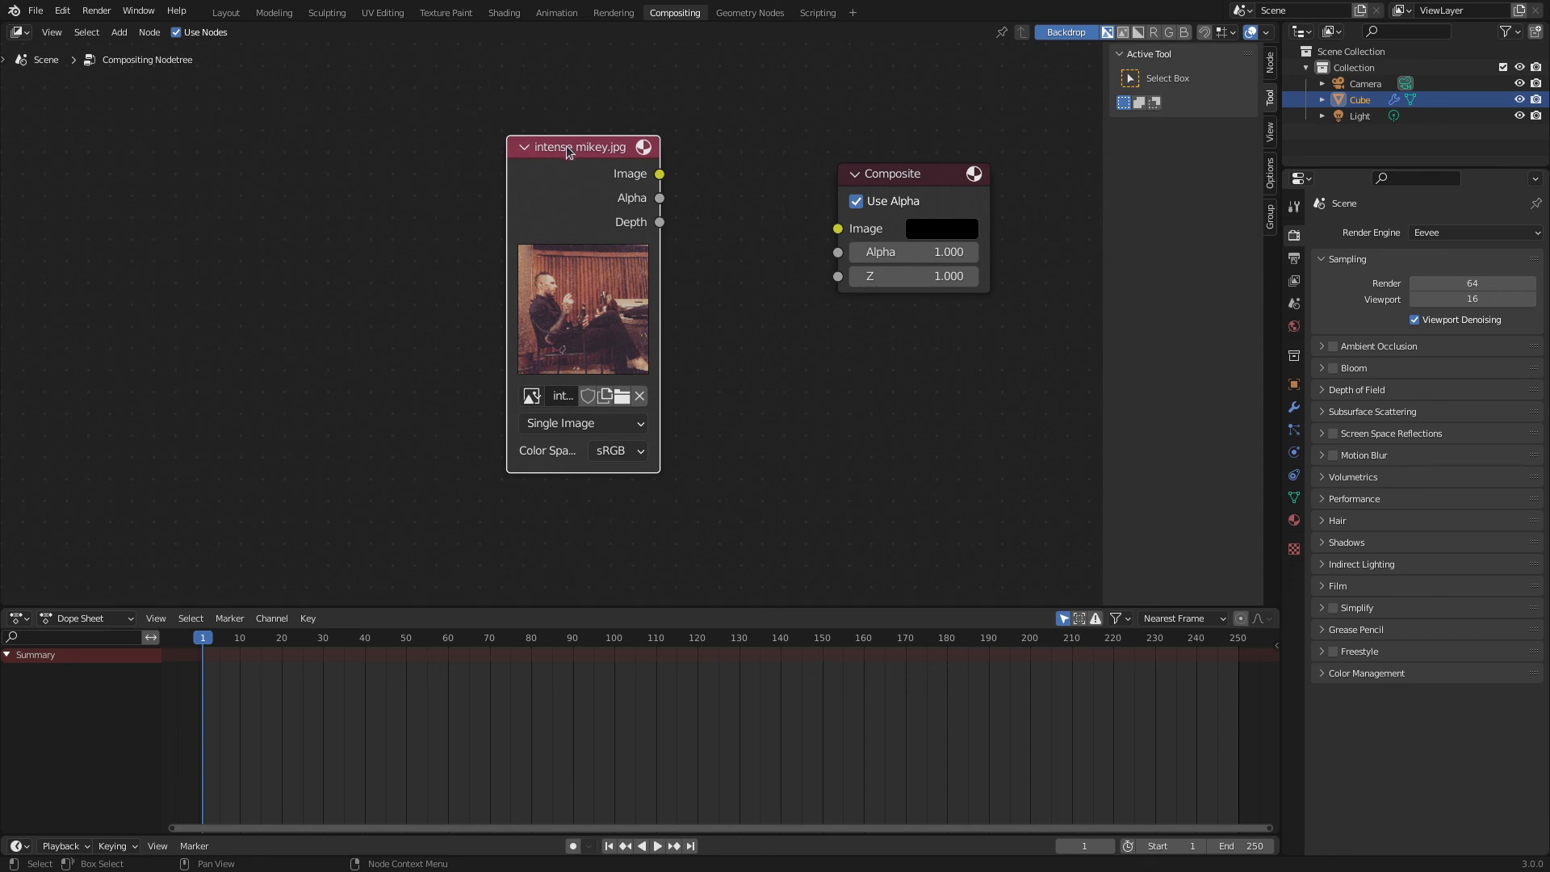
Move the image node farther from the Composite node and link its Image output to the Composite's Image input.
left_click_drag(569, 152, 529, 122)
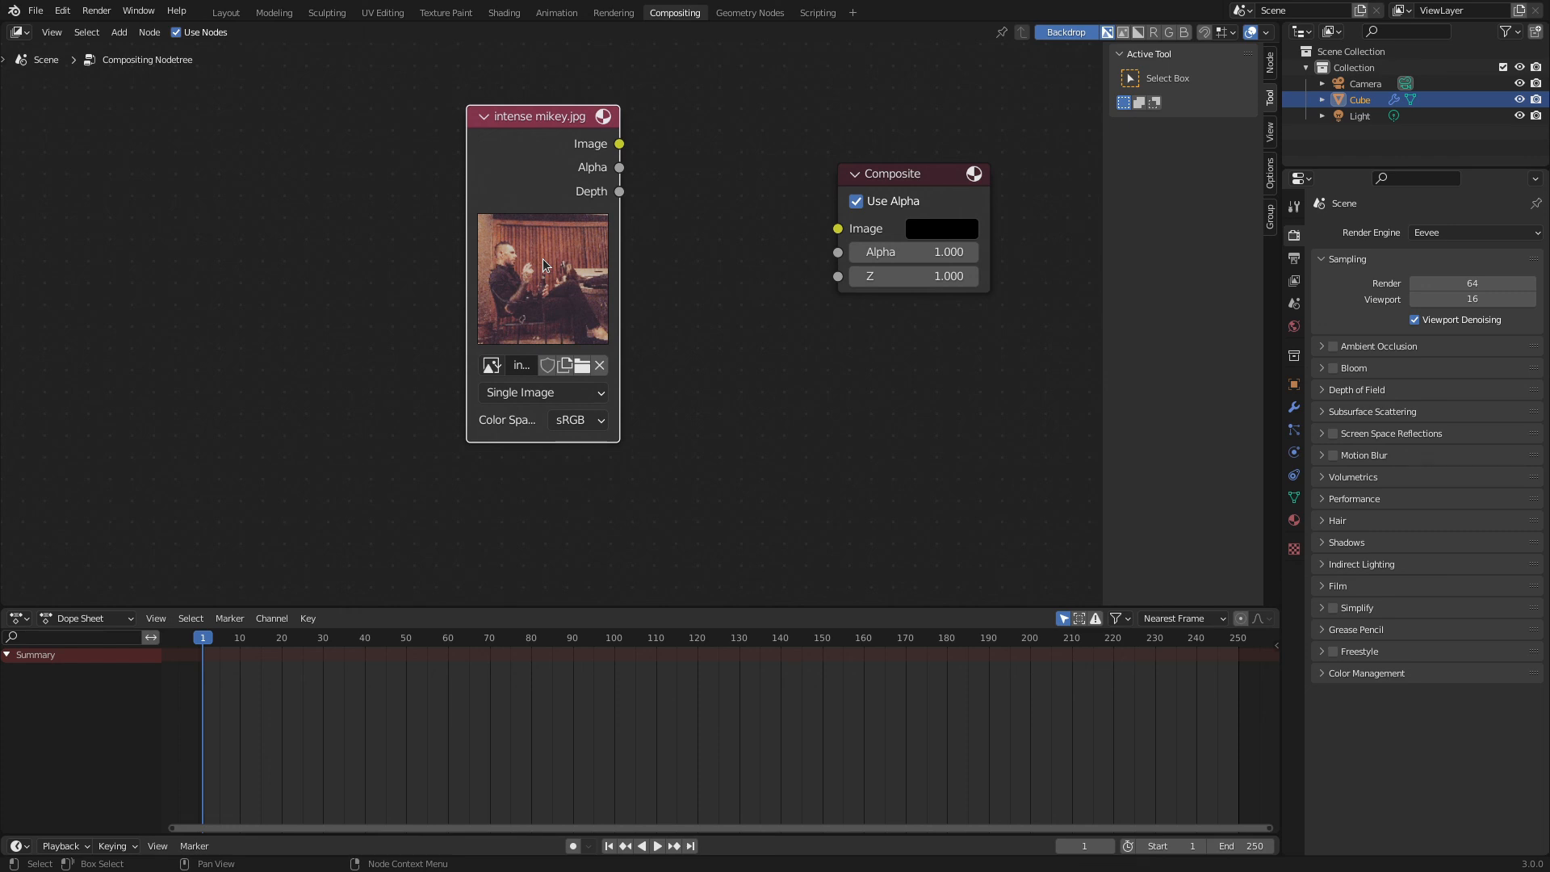
left_click_drag(620, 143, 840, 230)
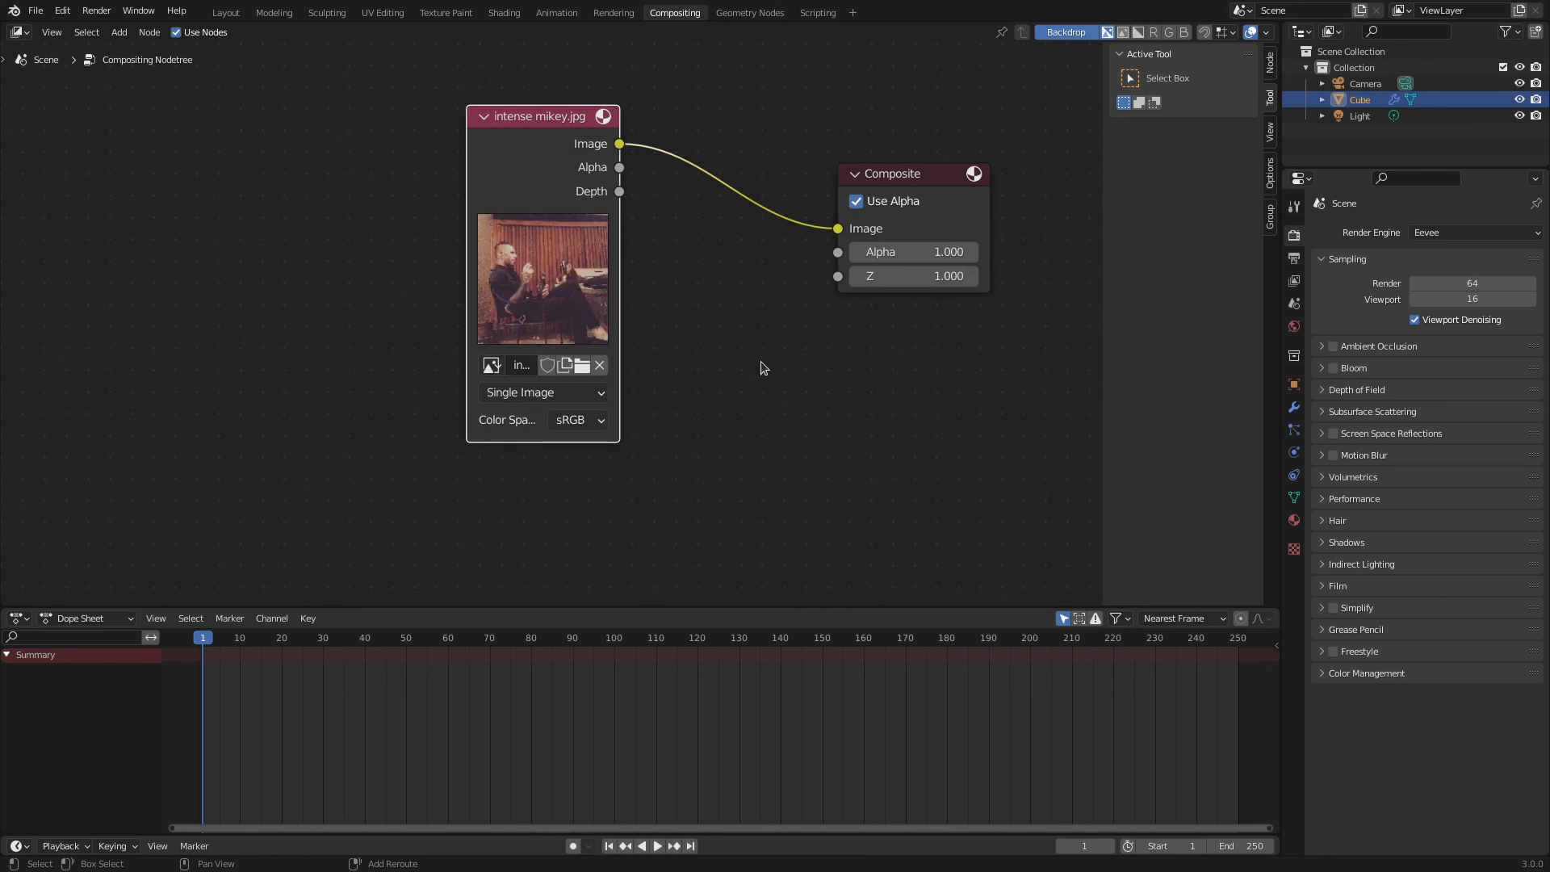
Toggle the image node's preview off and on several times, and turn on the Composite node's preview.
key("shift+h")
key("shift+h")
key("shift+h")
key("shift+h")
key("shift+h")
key("shift+h")
left_click(924, 214)
key("shift+h")
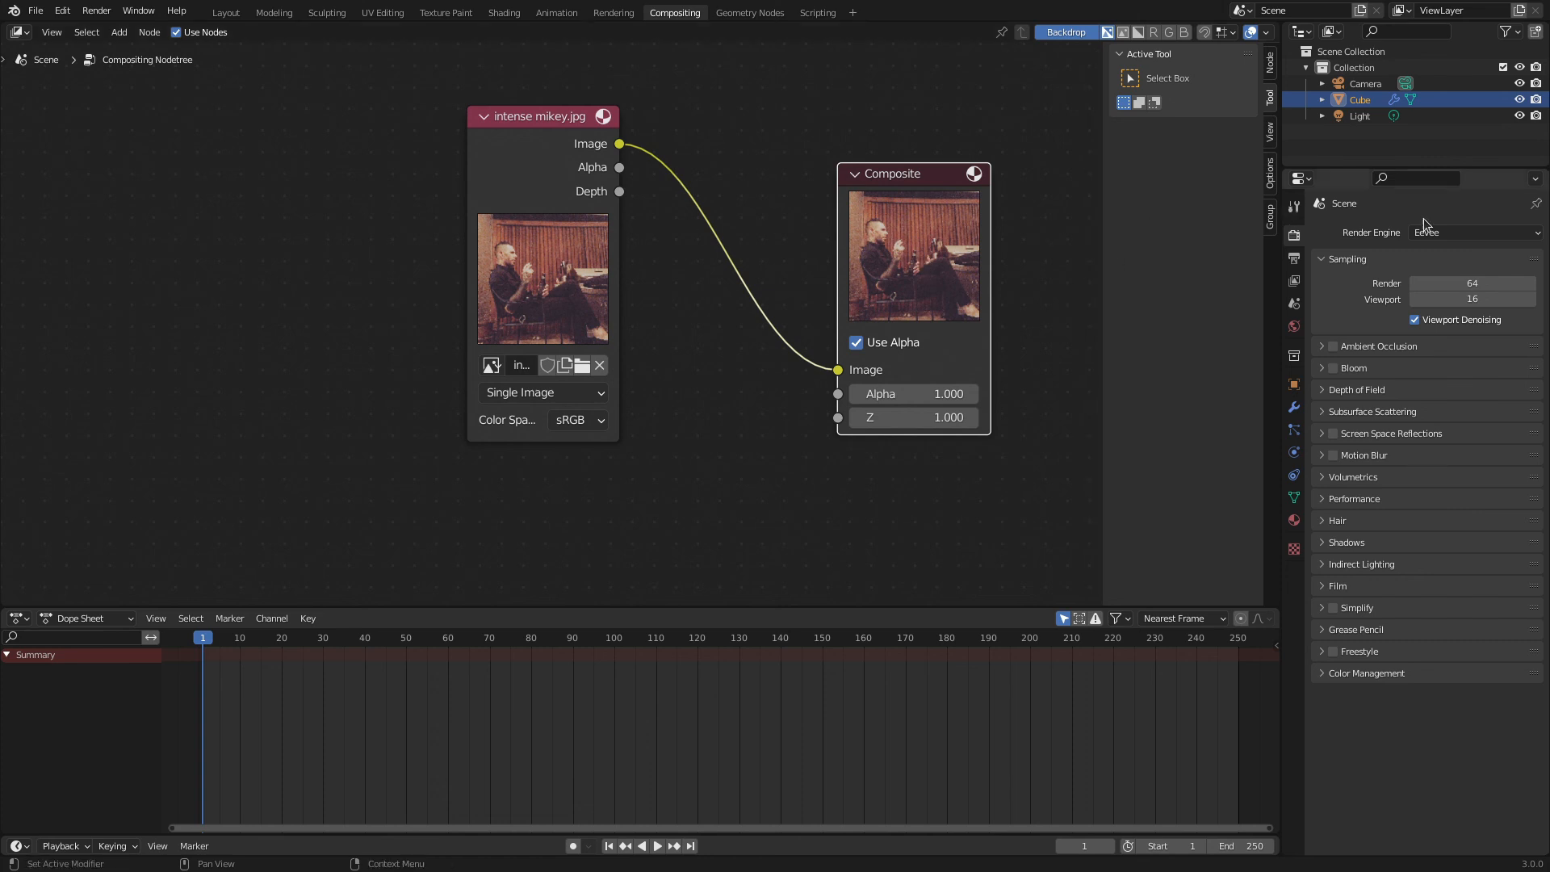
Enable Cache Result in the scene's output properties.
left_click(1292, 260)
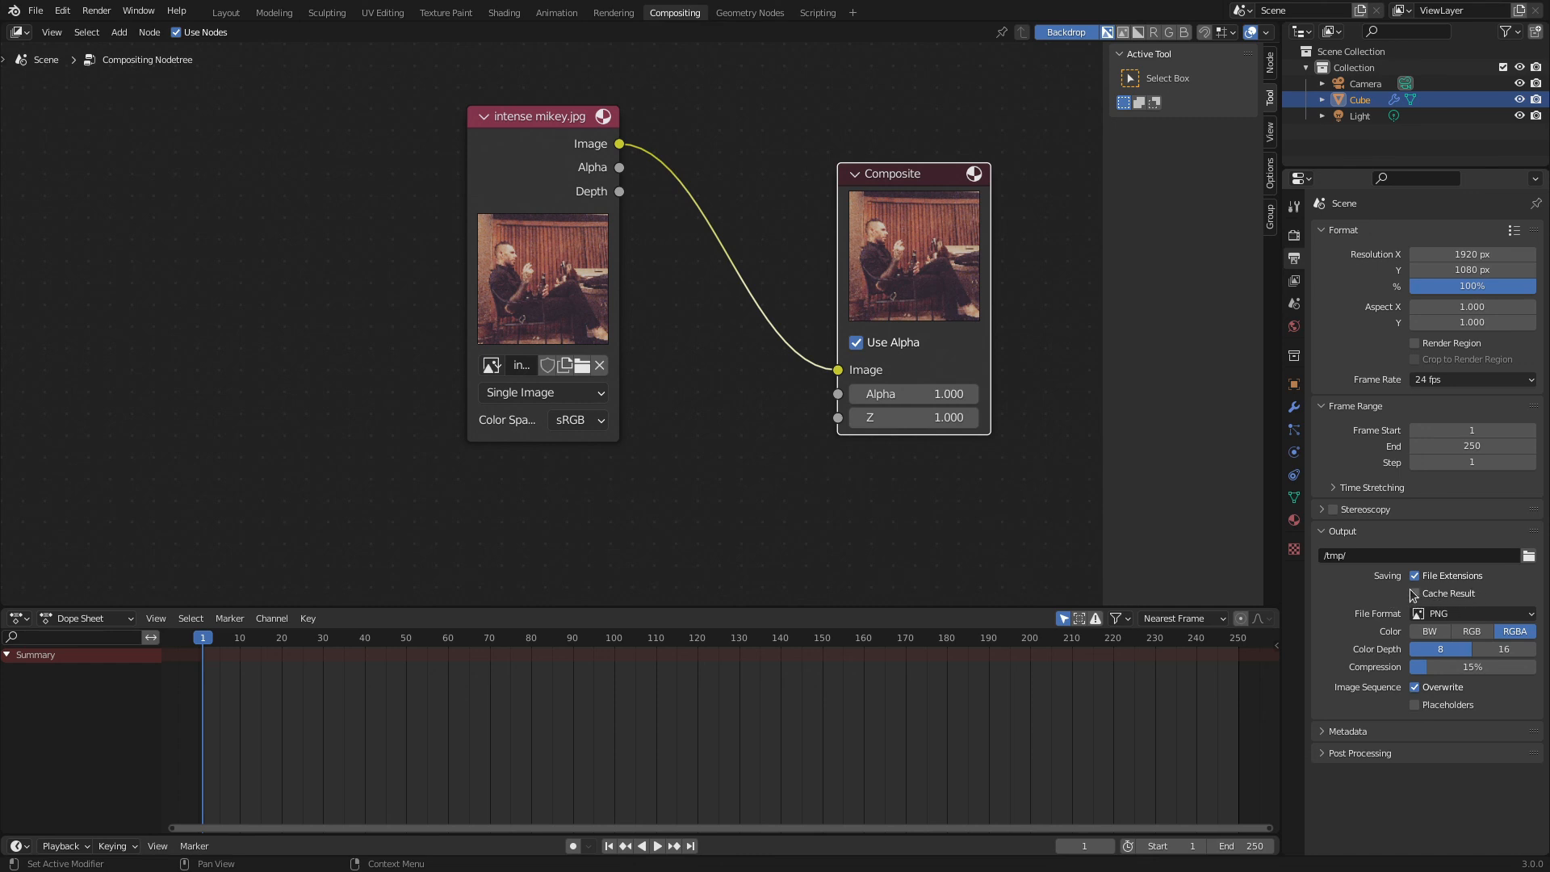
left_click(1412, 595)
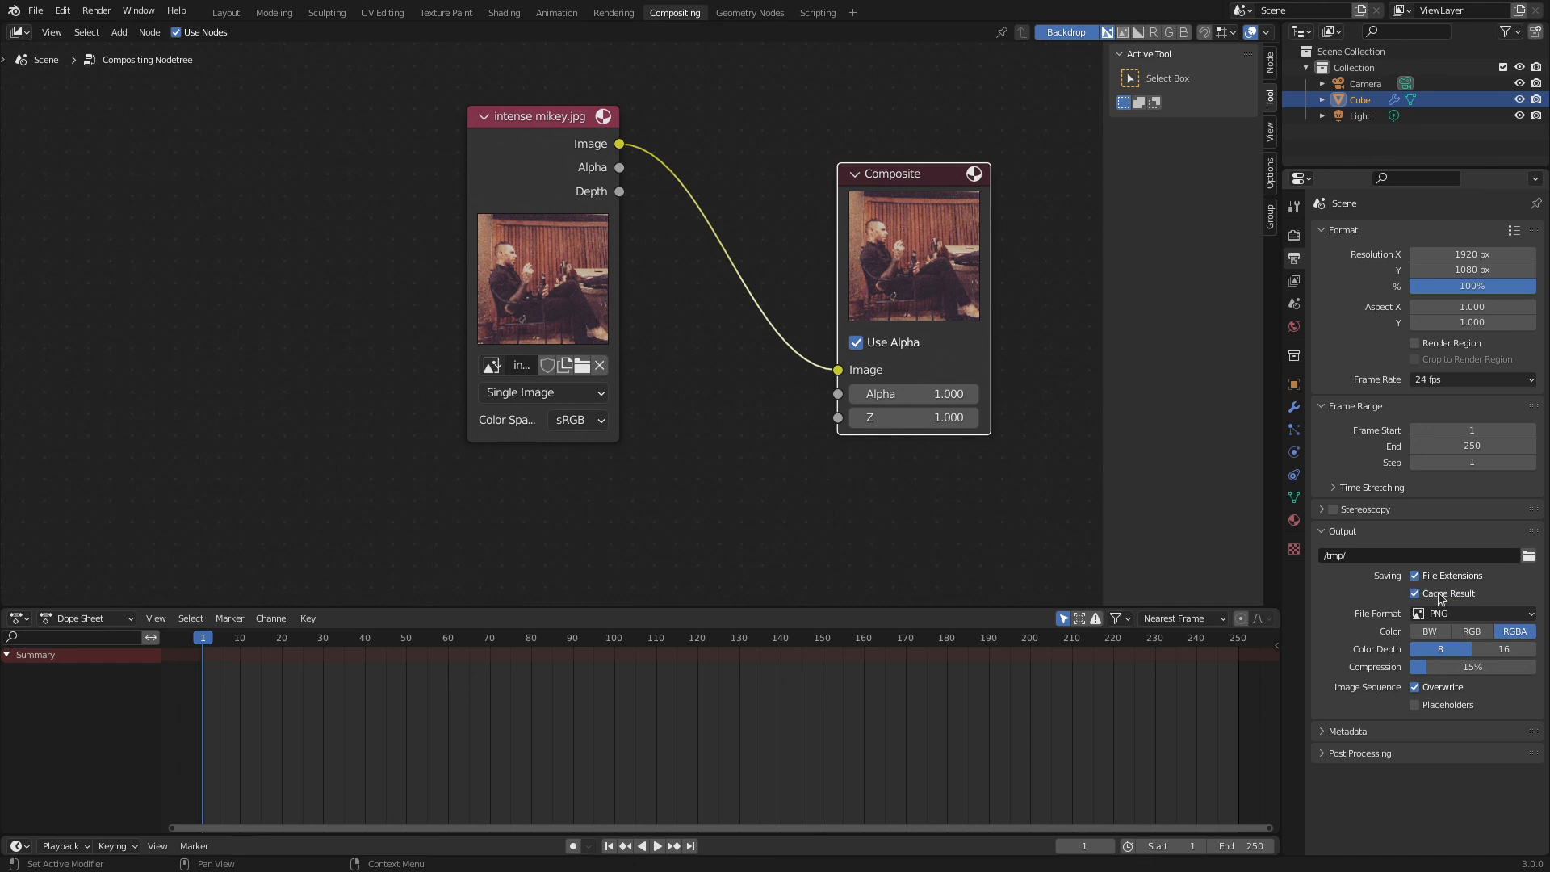